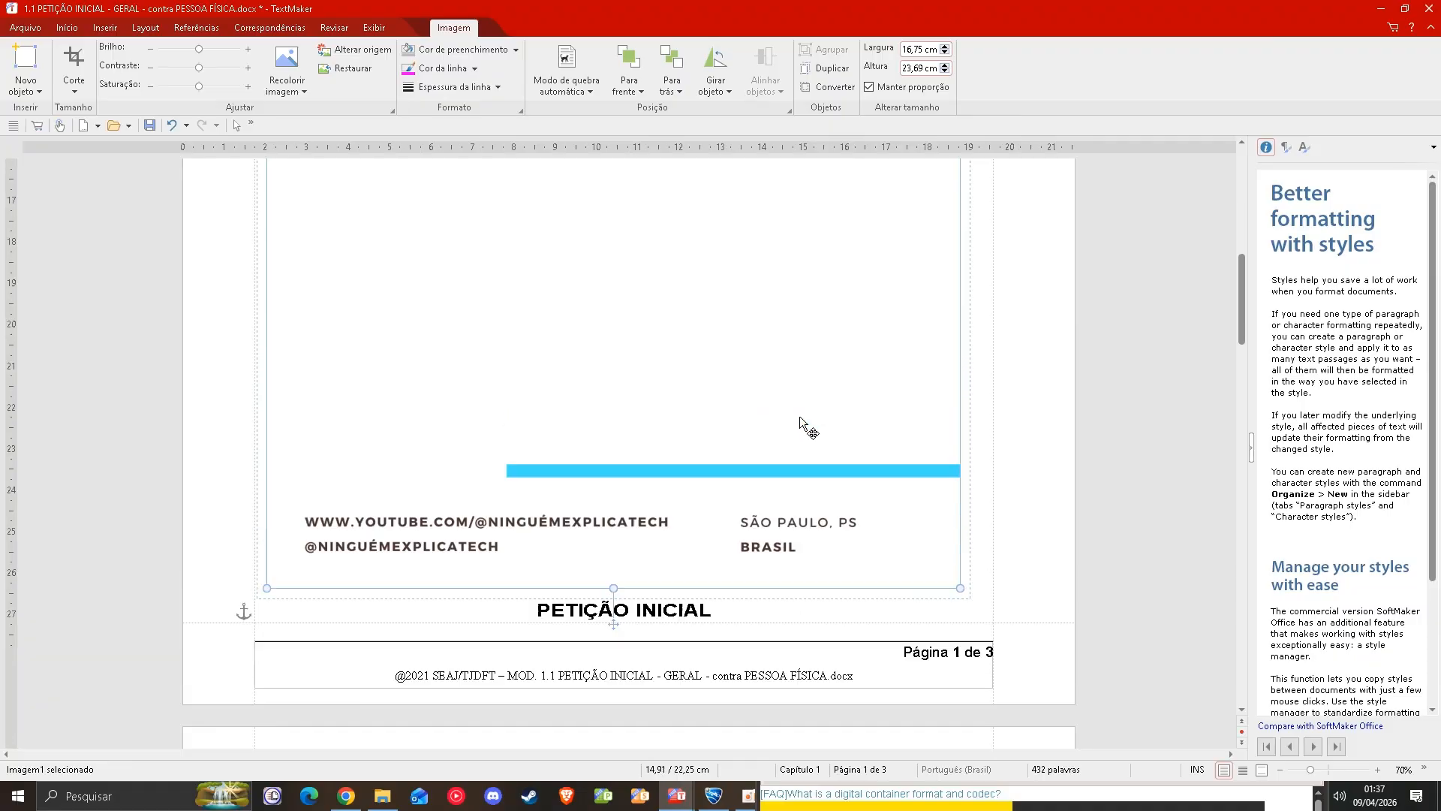
- Move the letterhead image freehand to about 2 cm from the first page's left edge and 1.3 cm from its top
scroll(713, 397, up, 15)
scroll(683, 398, down, 12)
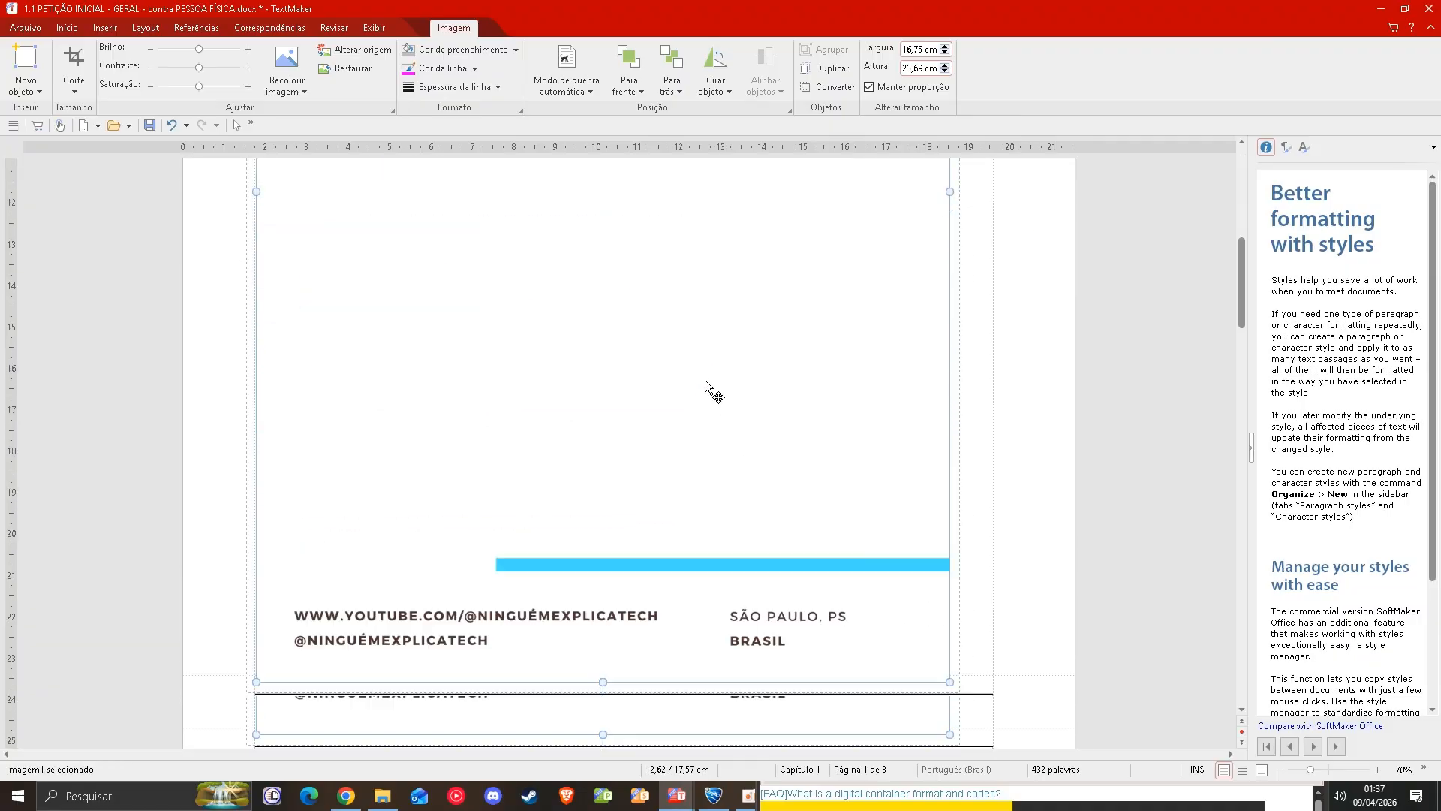
scroll(713, 375, up, 11)
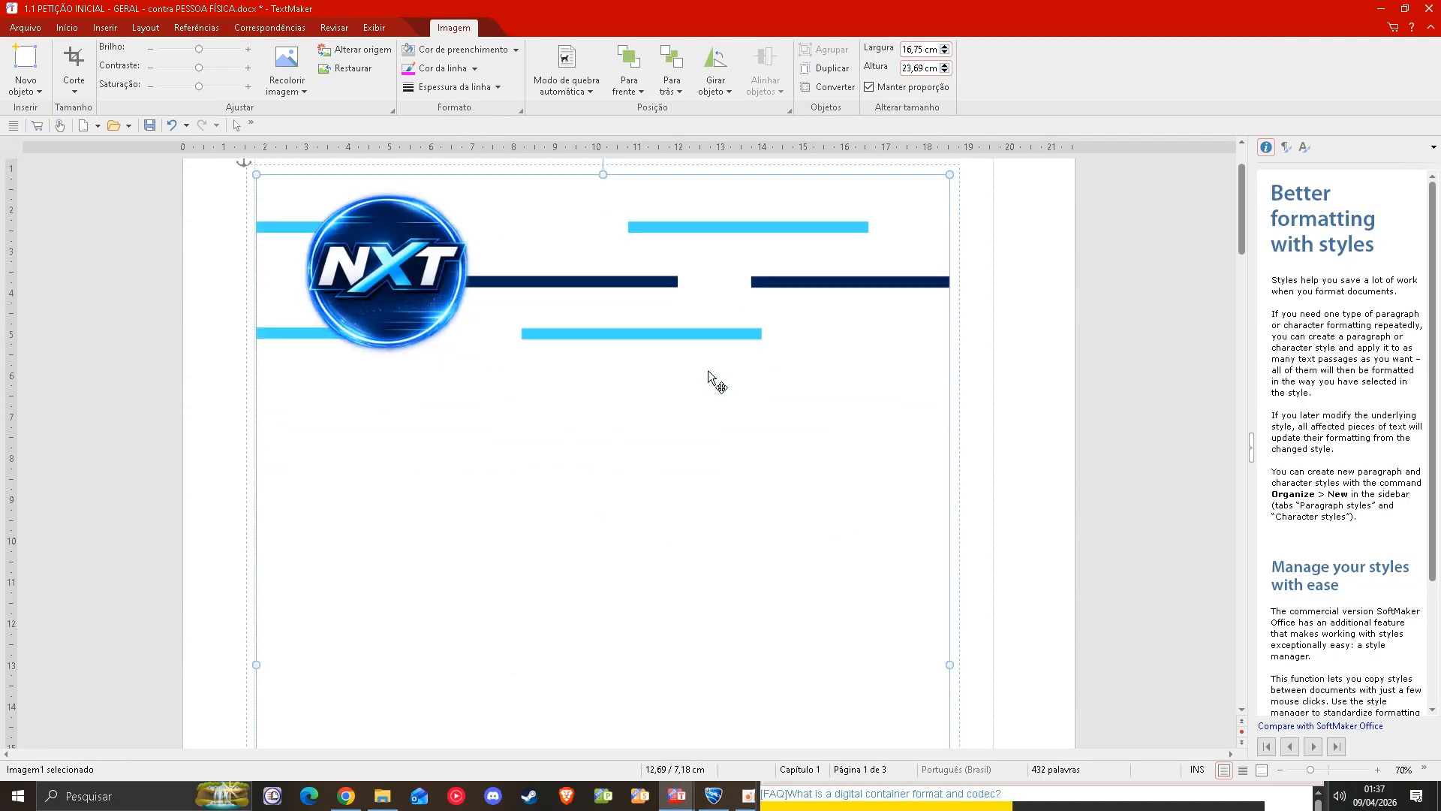
scroll(709, 373, down, 12)
scroll(711, 380, down, 18)
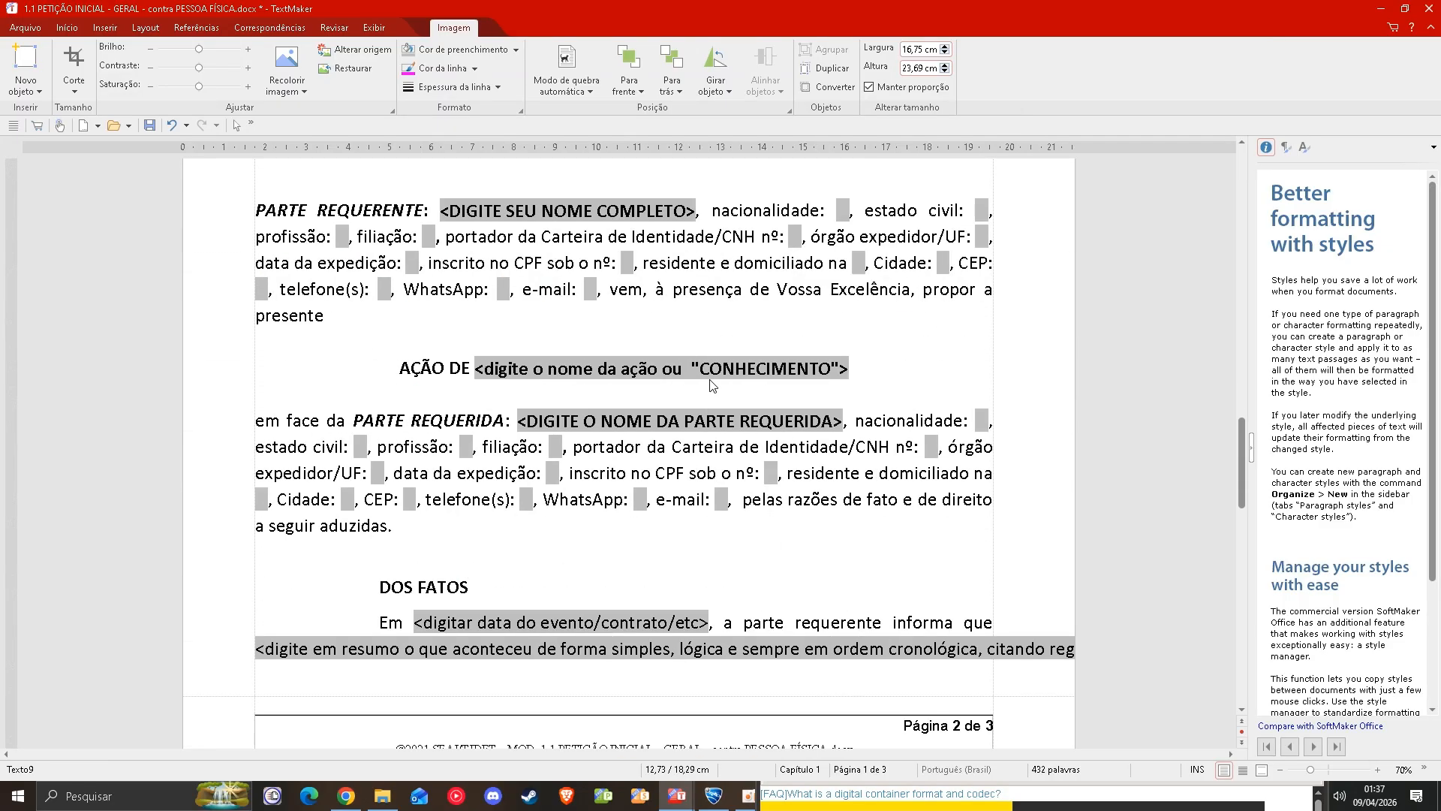
scroll(711, 379, up, 12)
scroll(709, 376, up, 15)
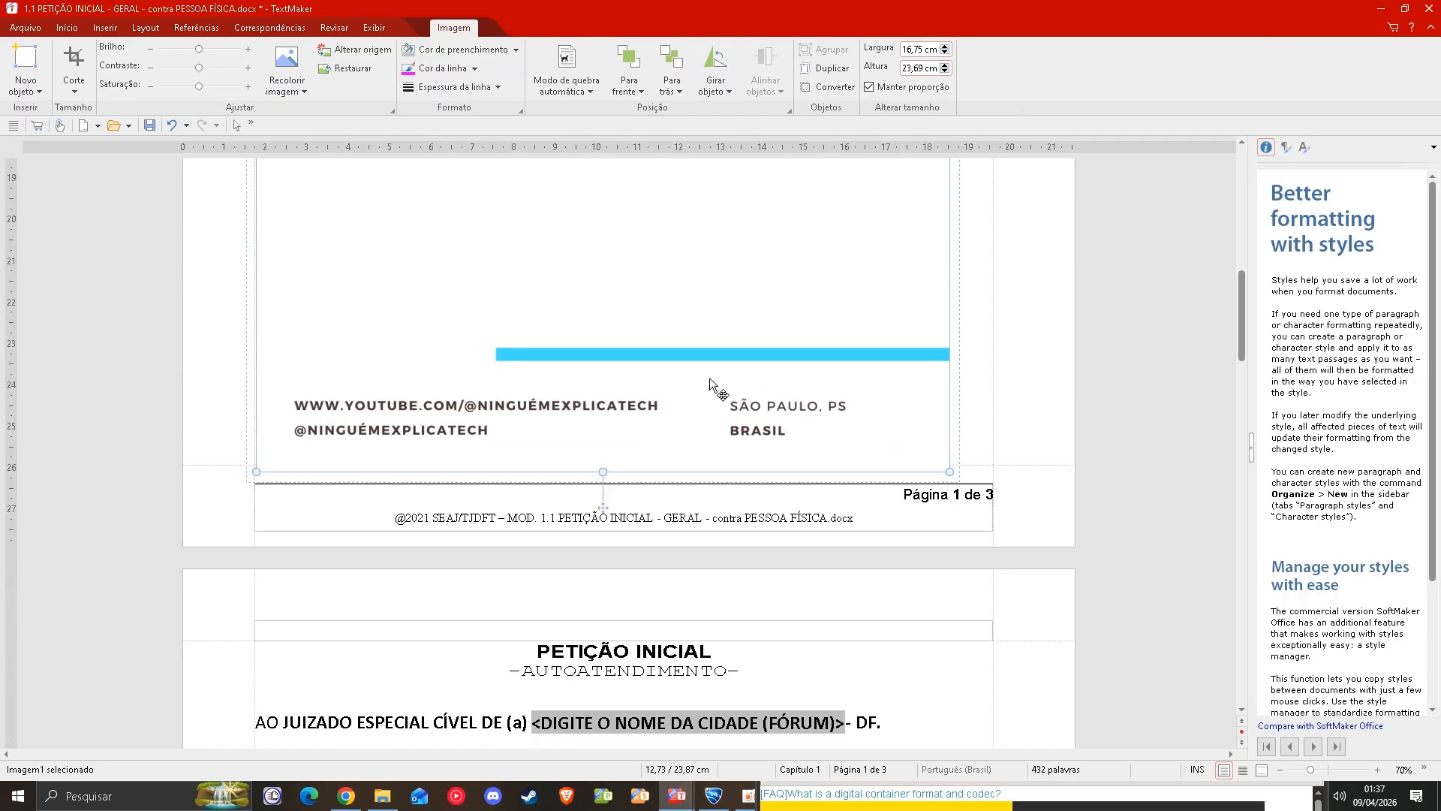
drag(673, 446, 655, 370)
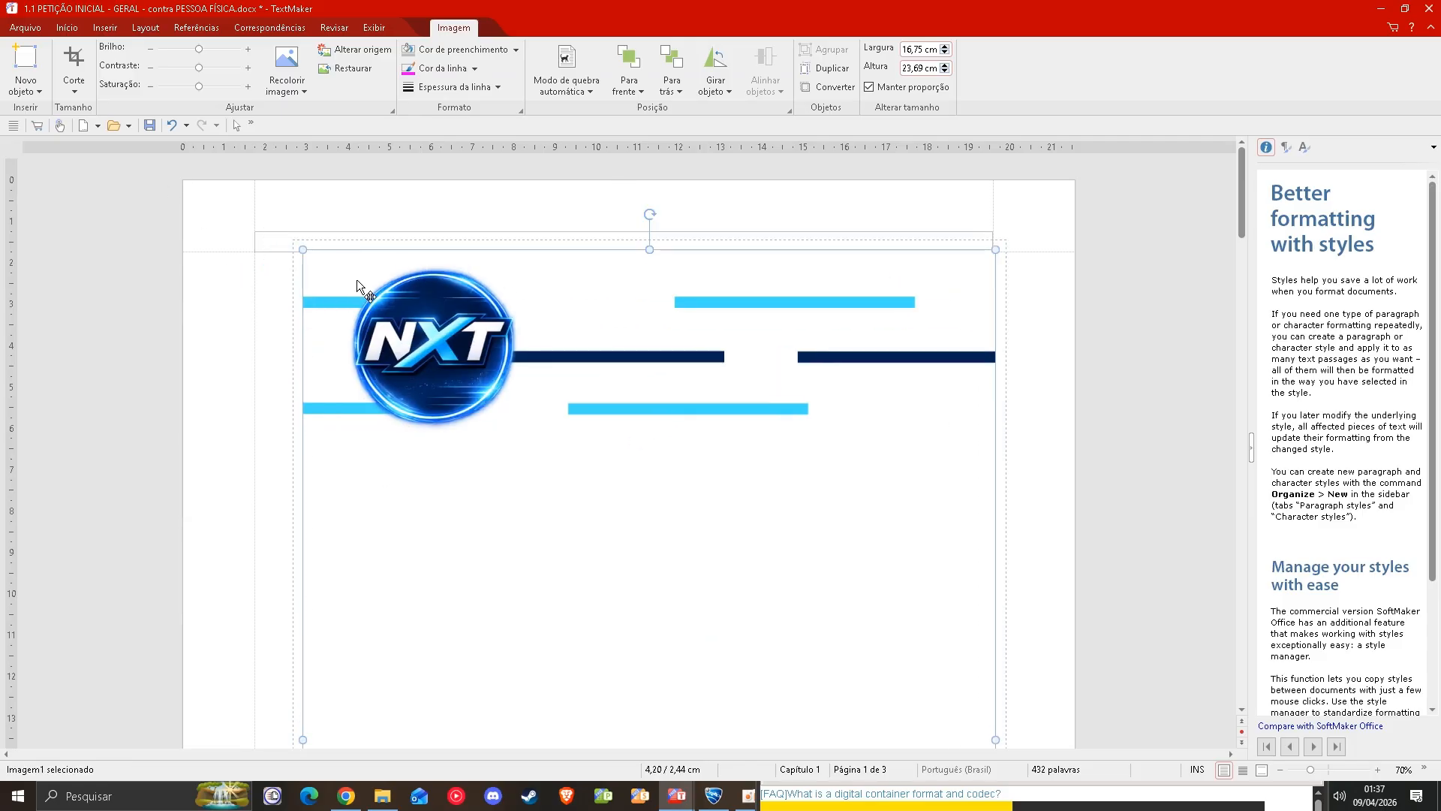
drag(358, 279, 322, 261)
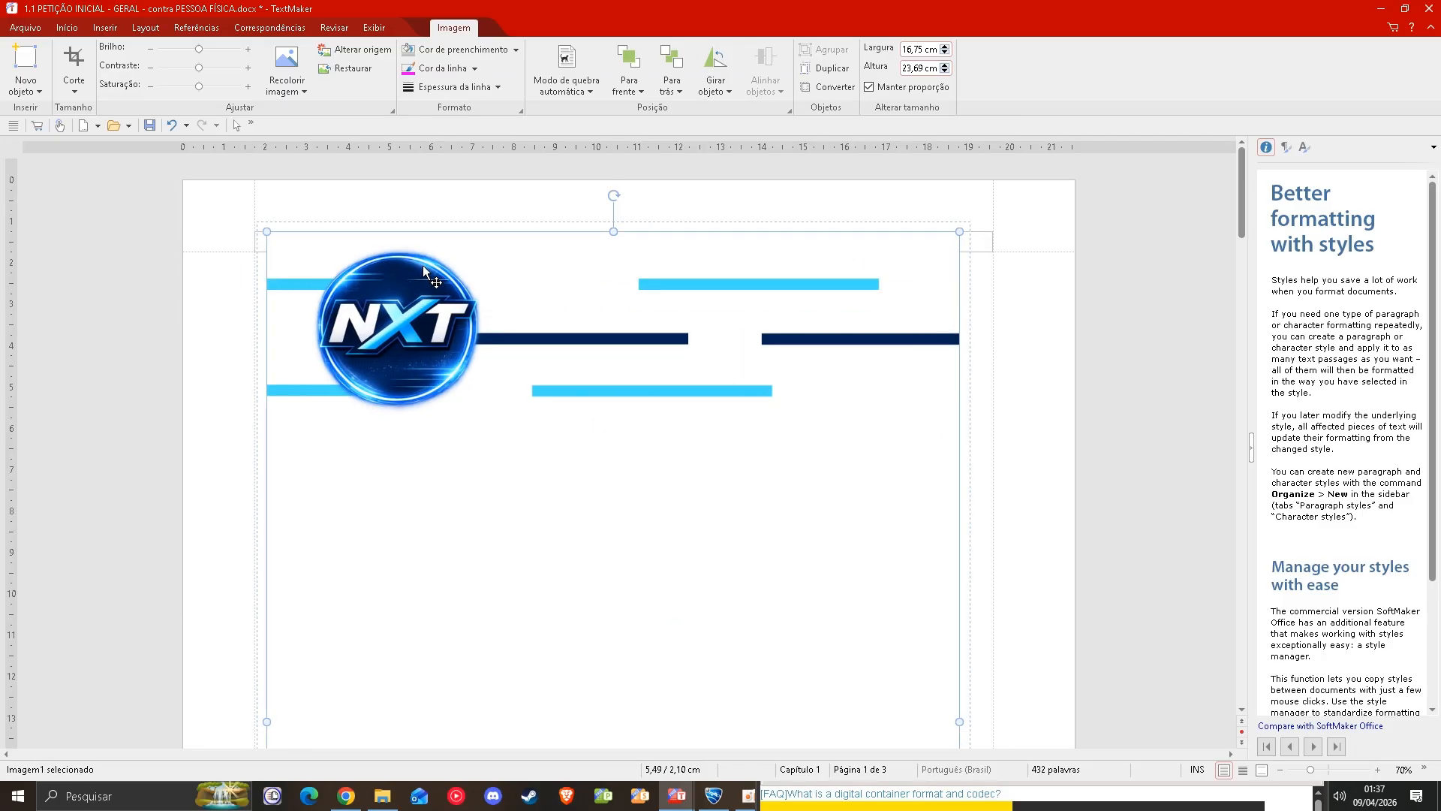
- Centre the letterhead image horizontally and vertically relative to the page, with both offsets set to 0 cm
right_click(472, 272)
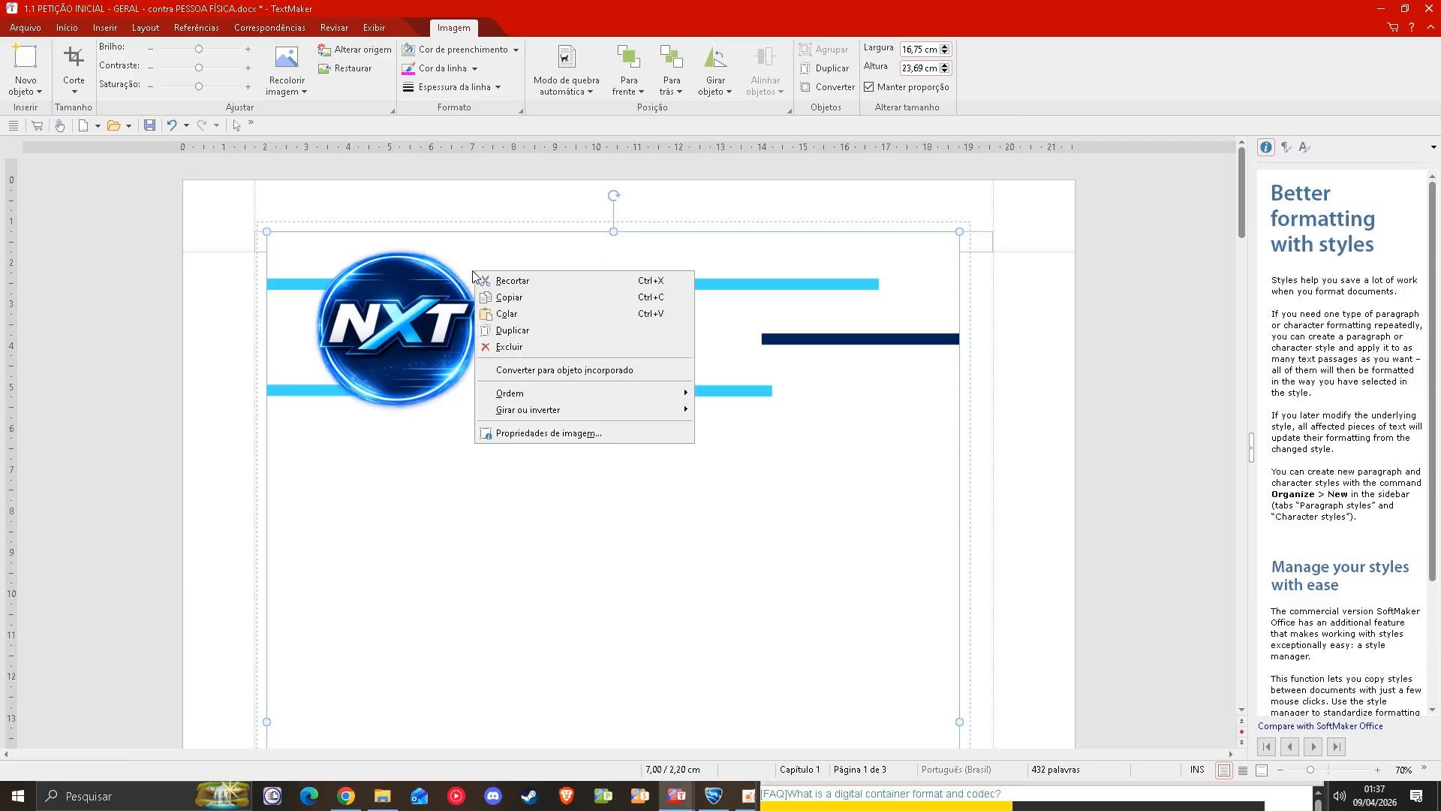
click(548, 434)
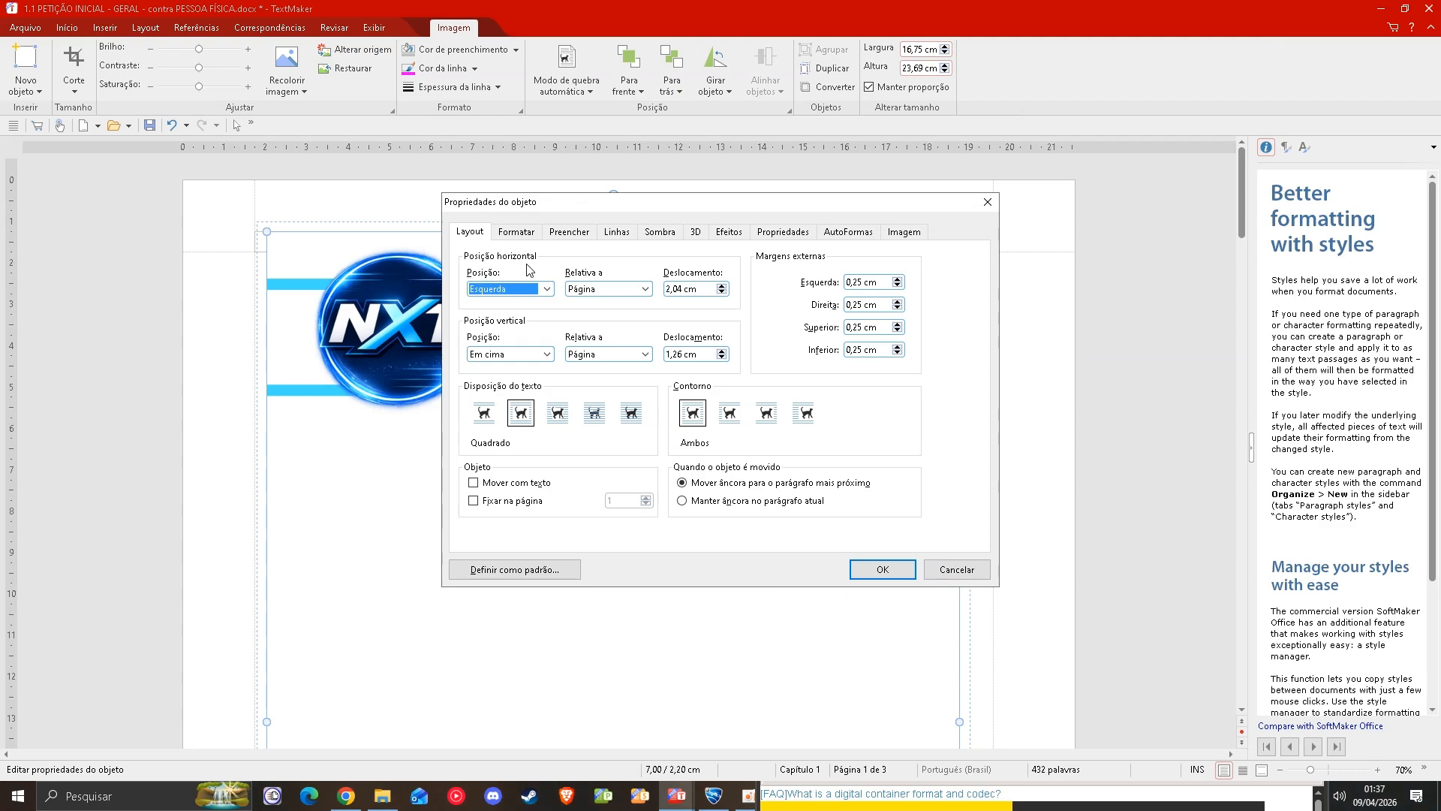
click(542, 293)
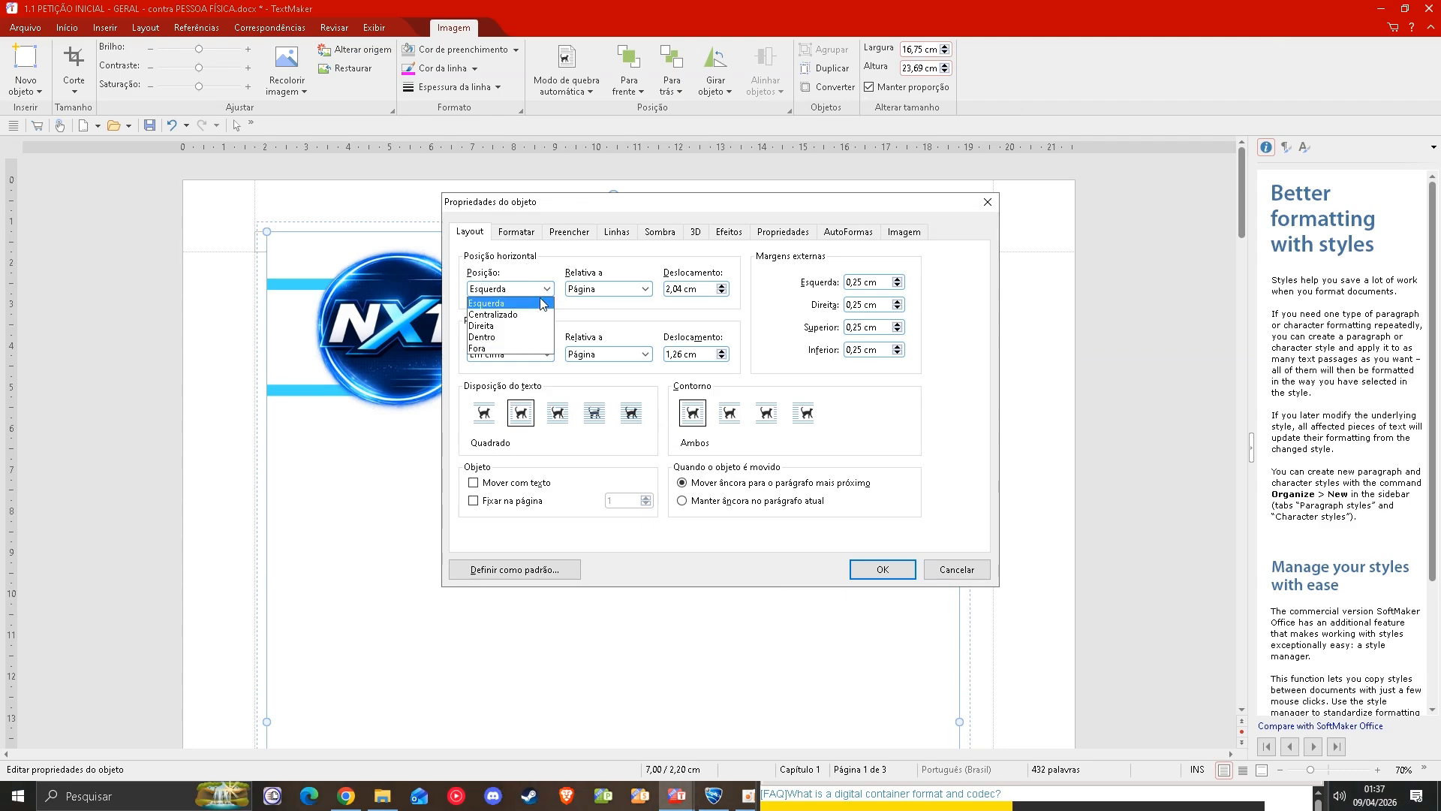
click(532, 325)
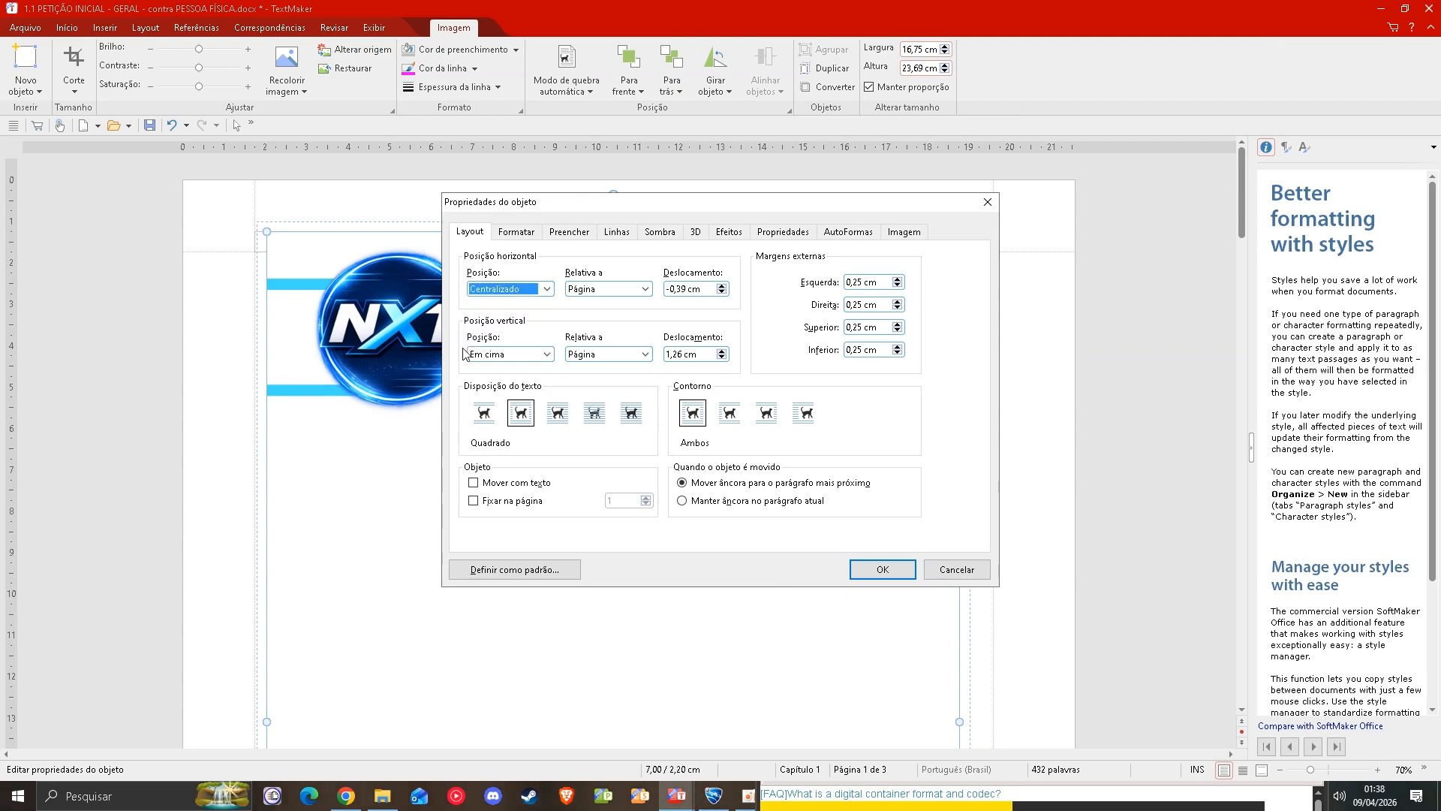
click(546, 354)
click(531, 379)
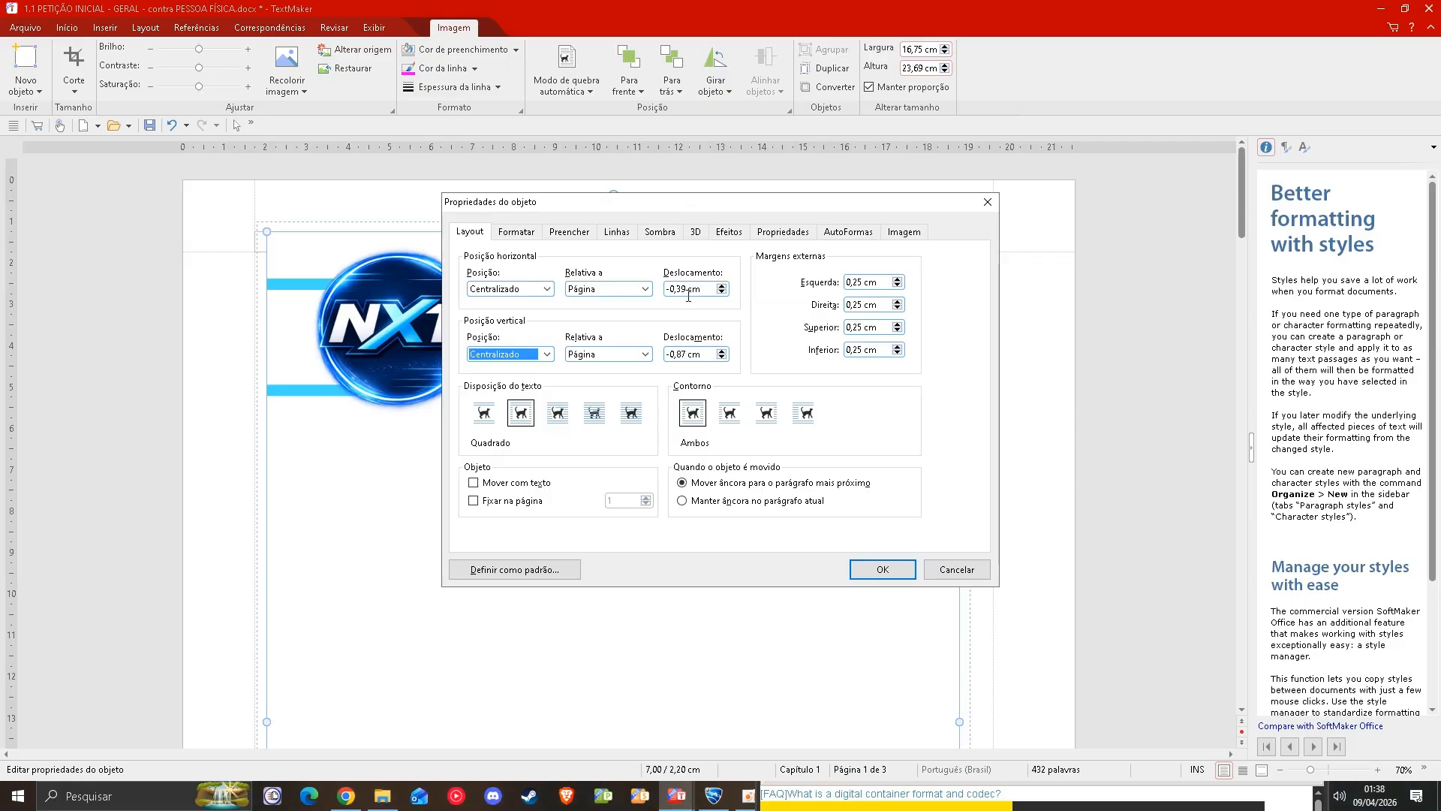
drag(687, 291, 663, 293)
text(0)
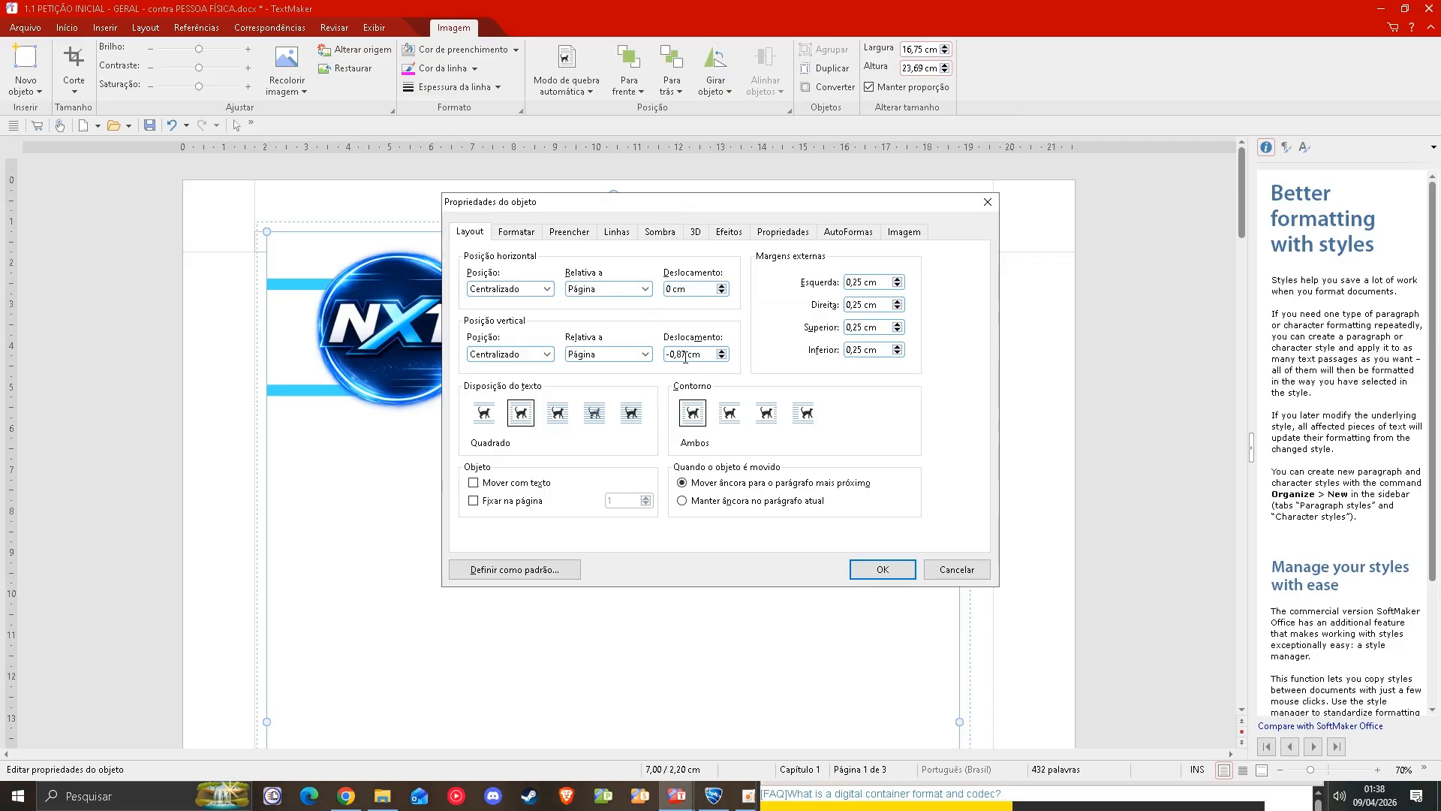
drag(686, 357, 663, 356)
text(0)
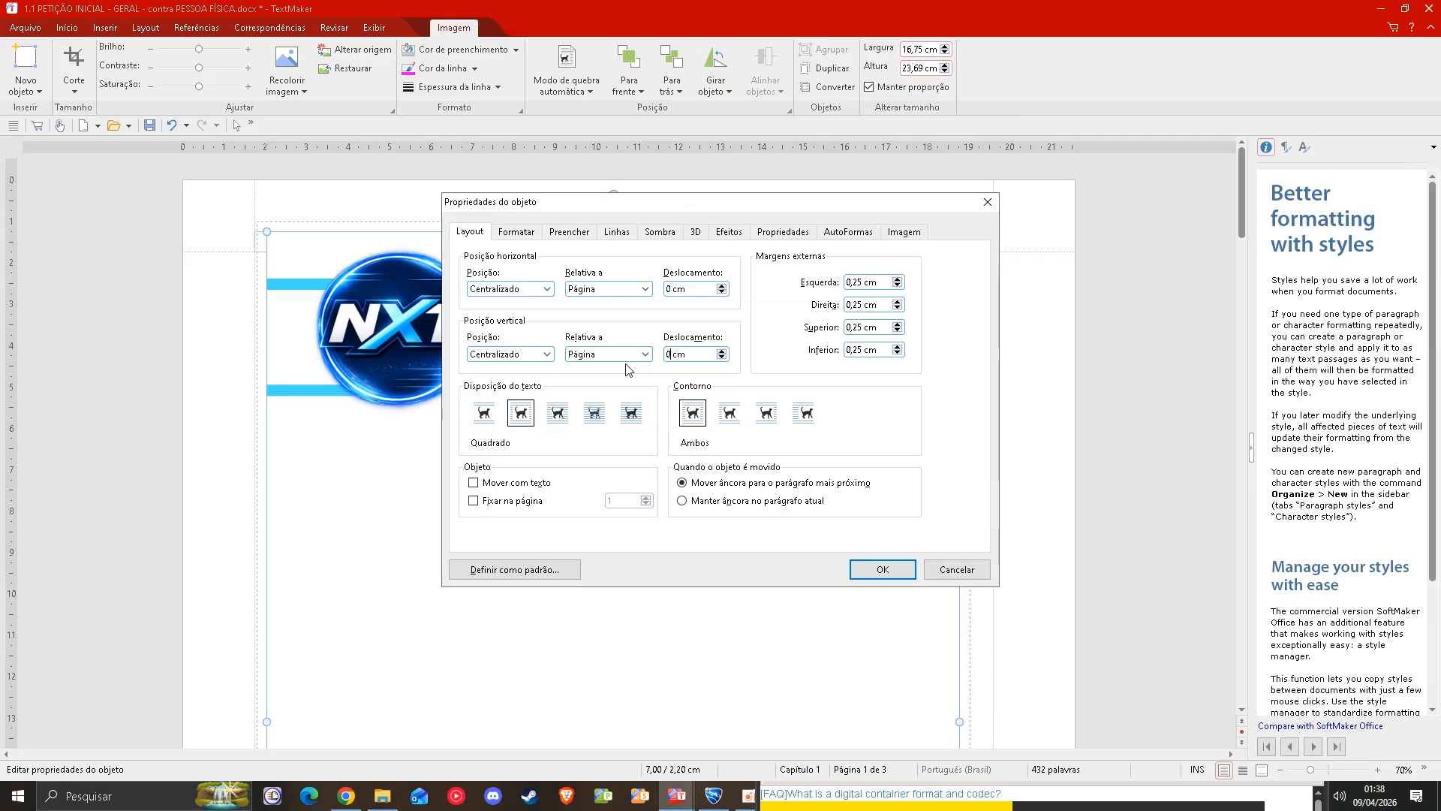
- Set the image's text wrapping to behind text (Atrás do texto) and all four outer margins to 0 cm
click(594, 414)
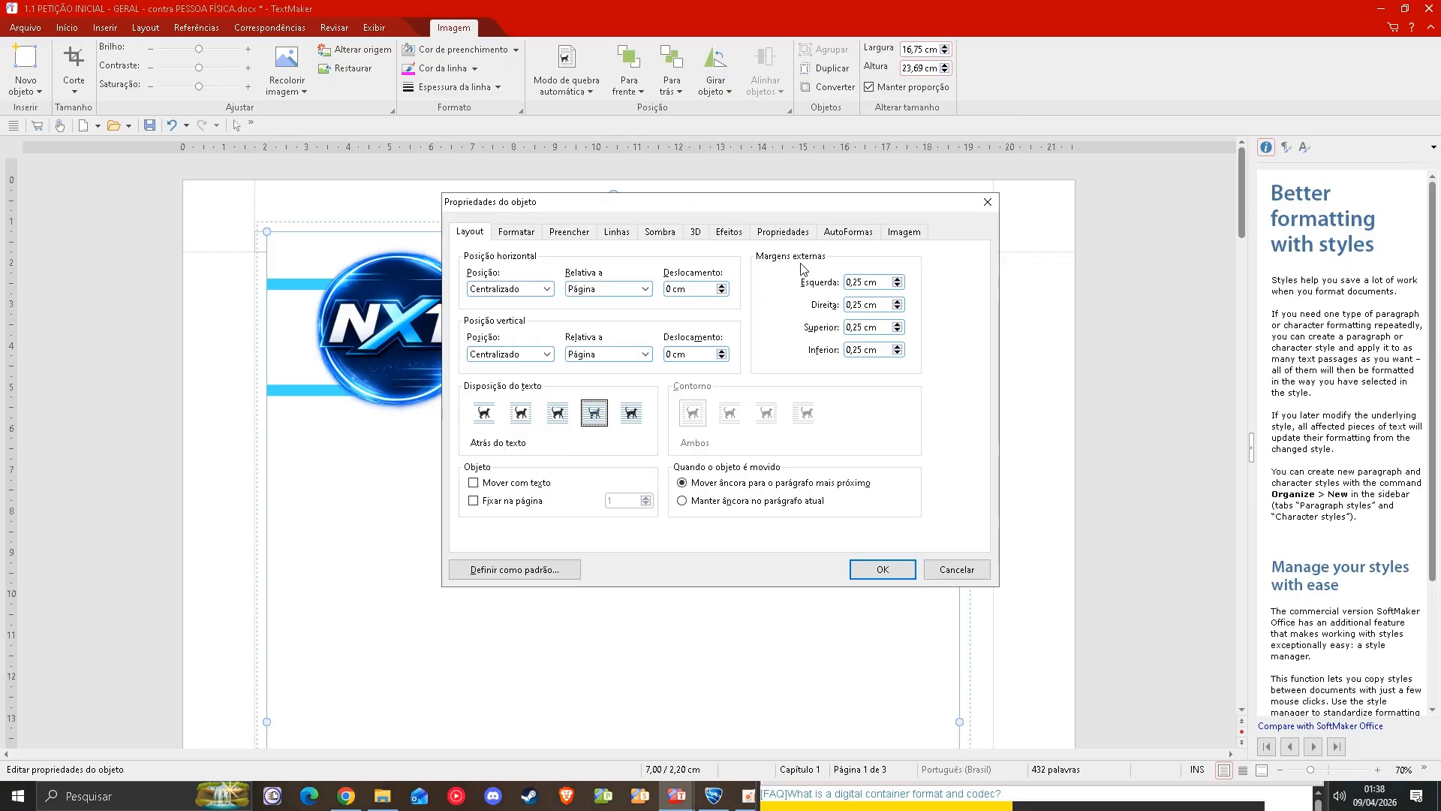
double_click(856, 282)
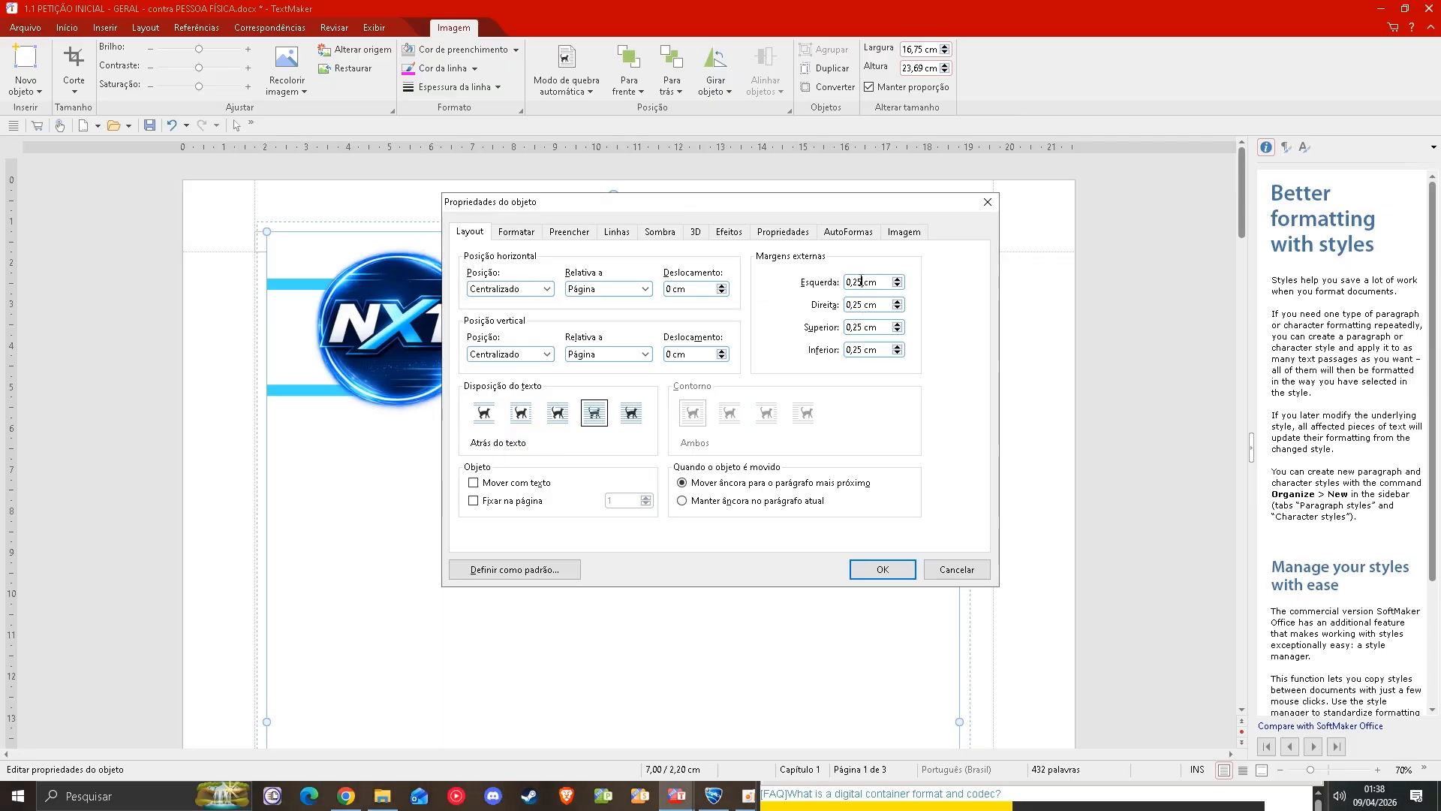
text(0)
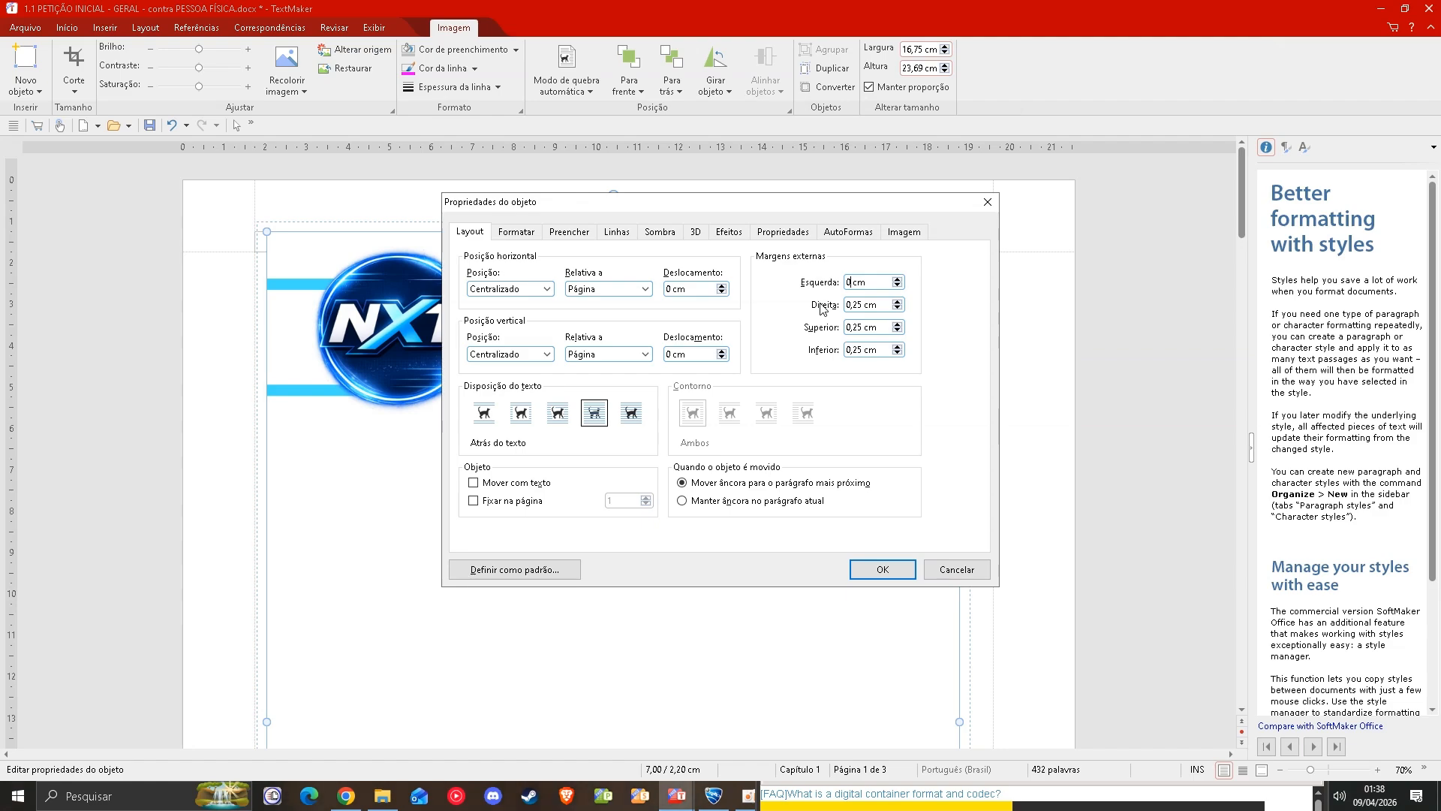
double_click(863, 305)
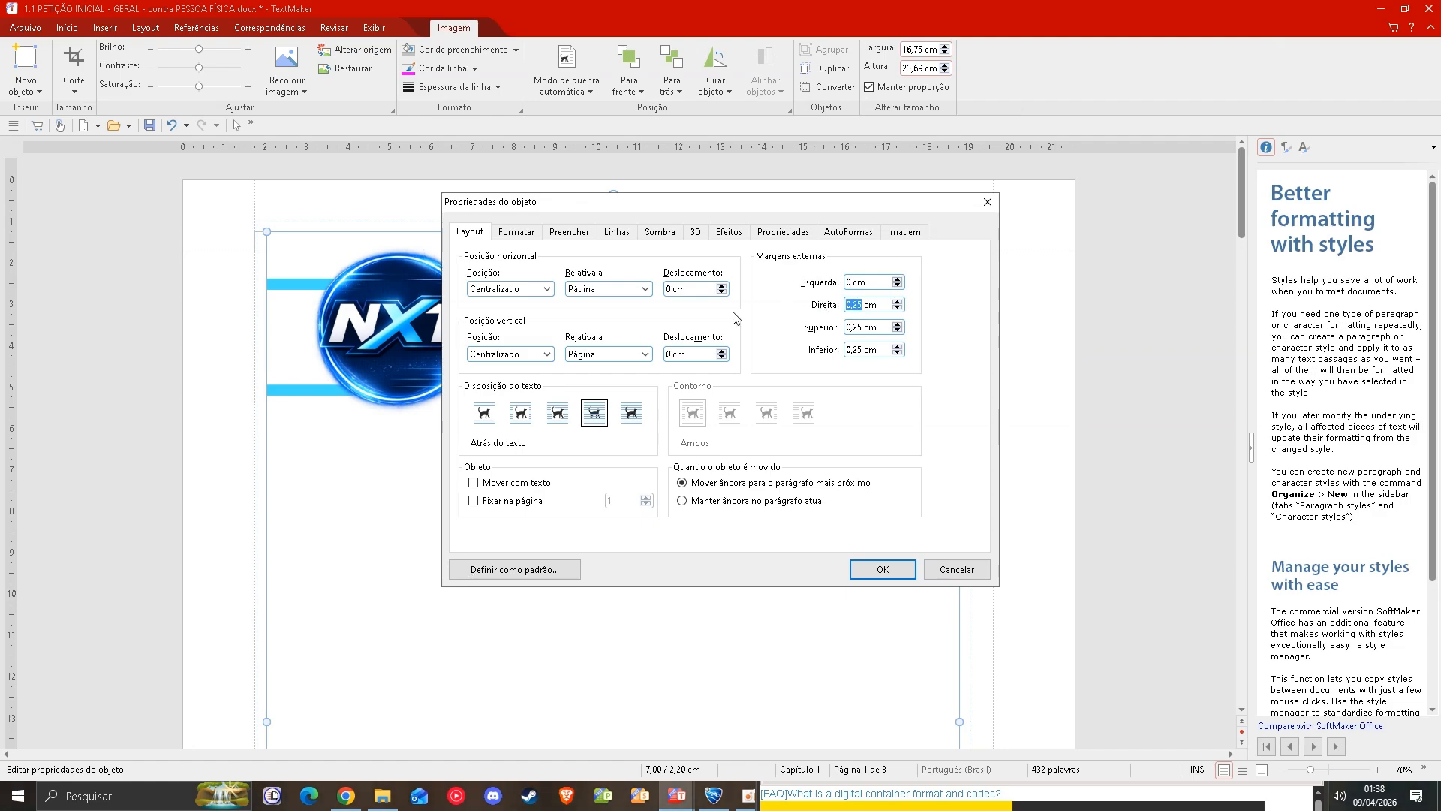
text(0)
double_click(856, 327)
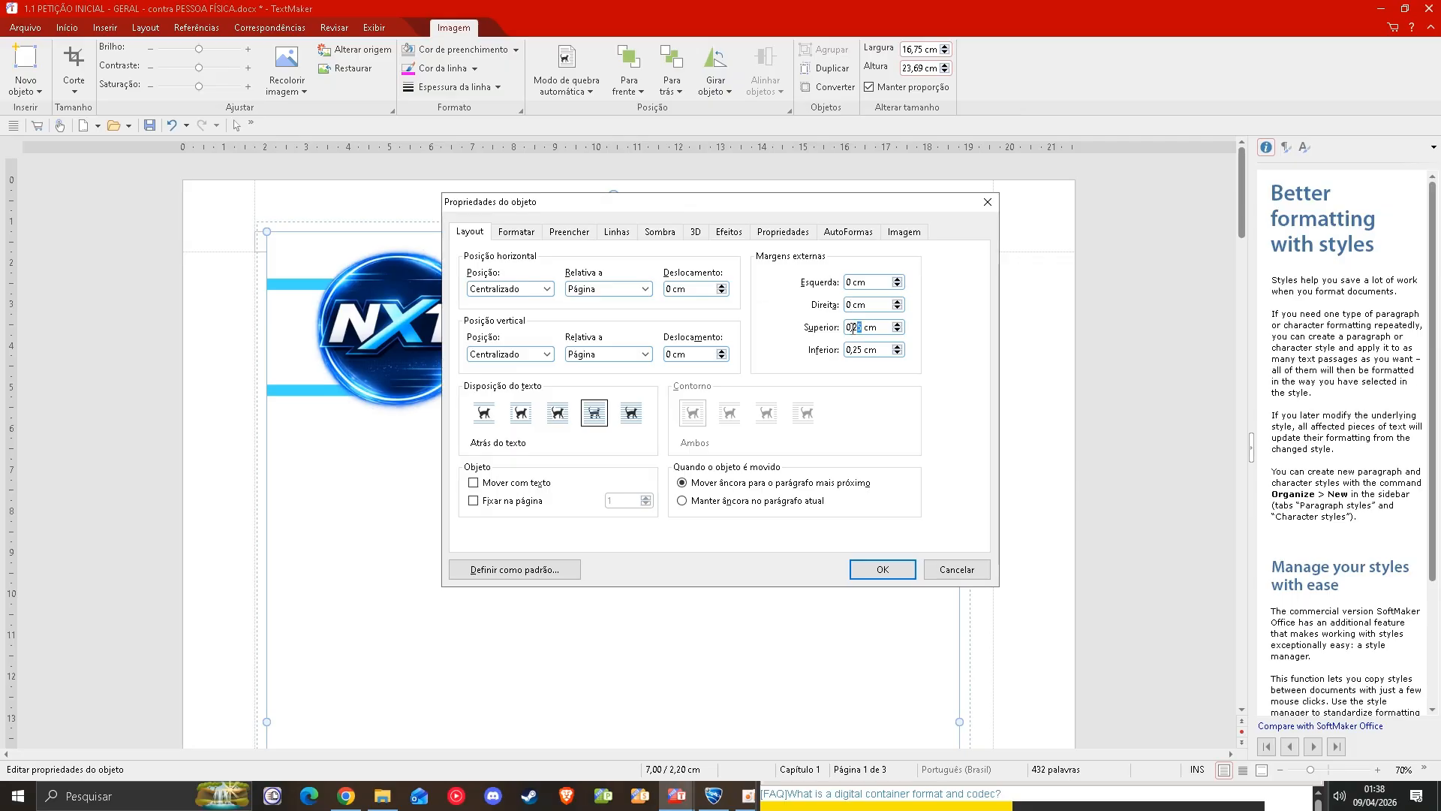
text(0)
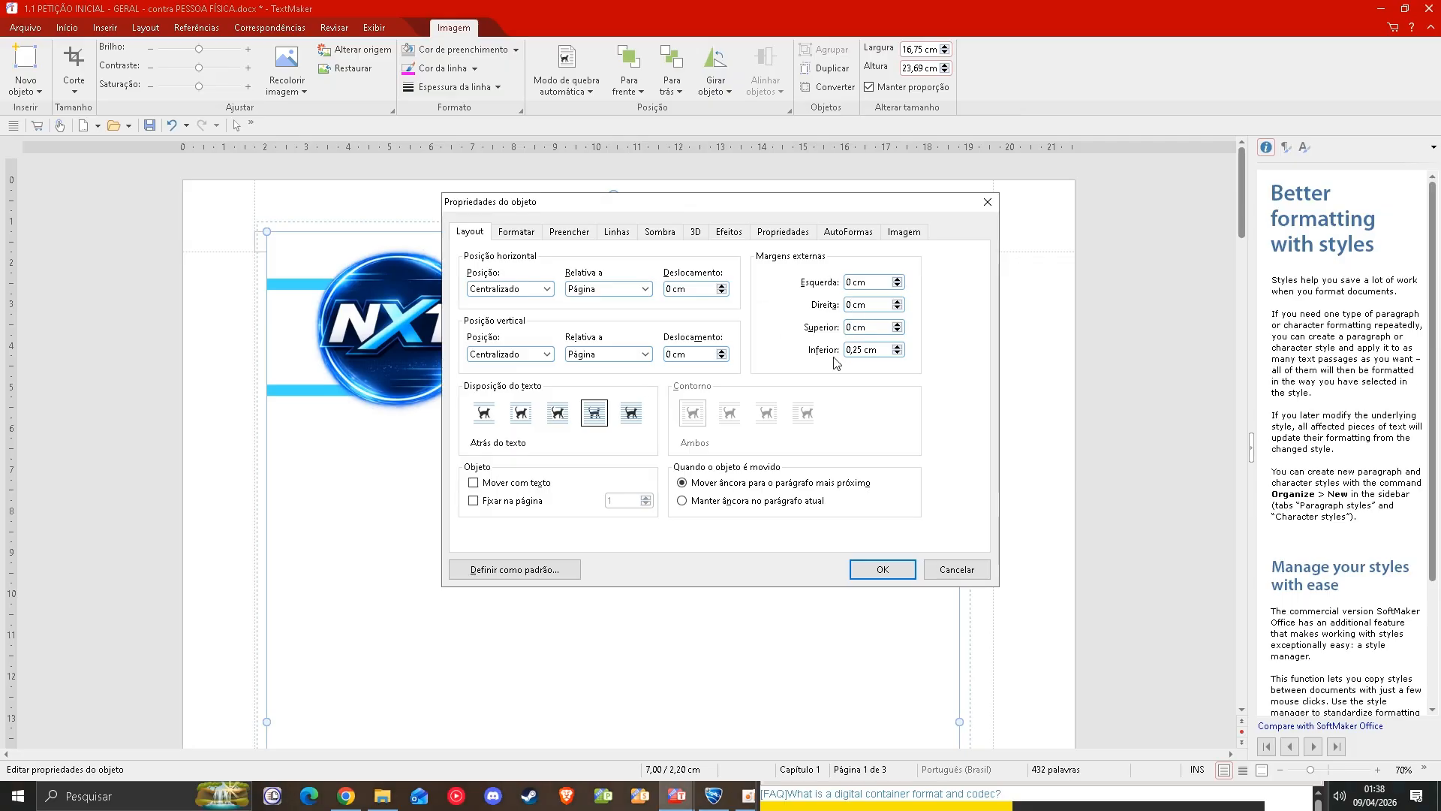
double_click(855, 350)
text(0)
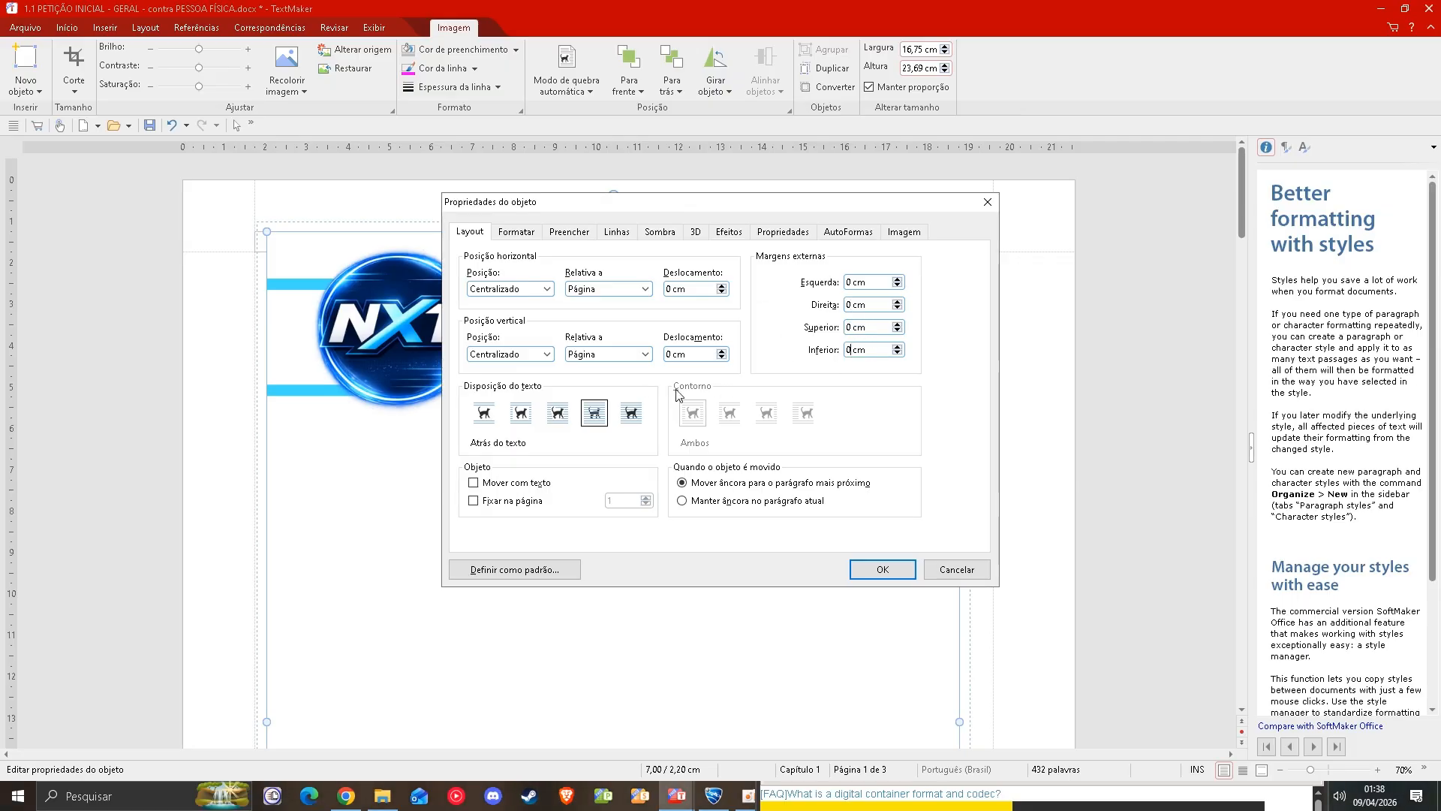
click(898, 574)
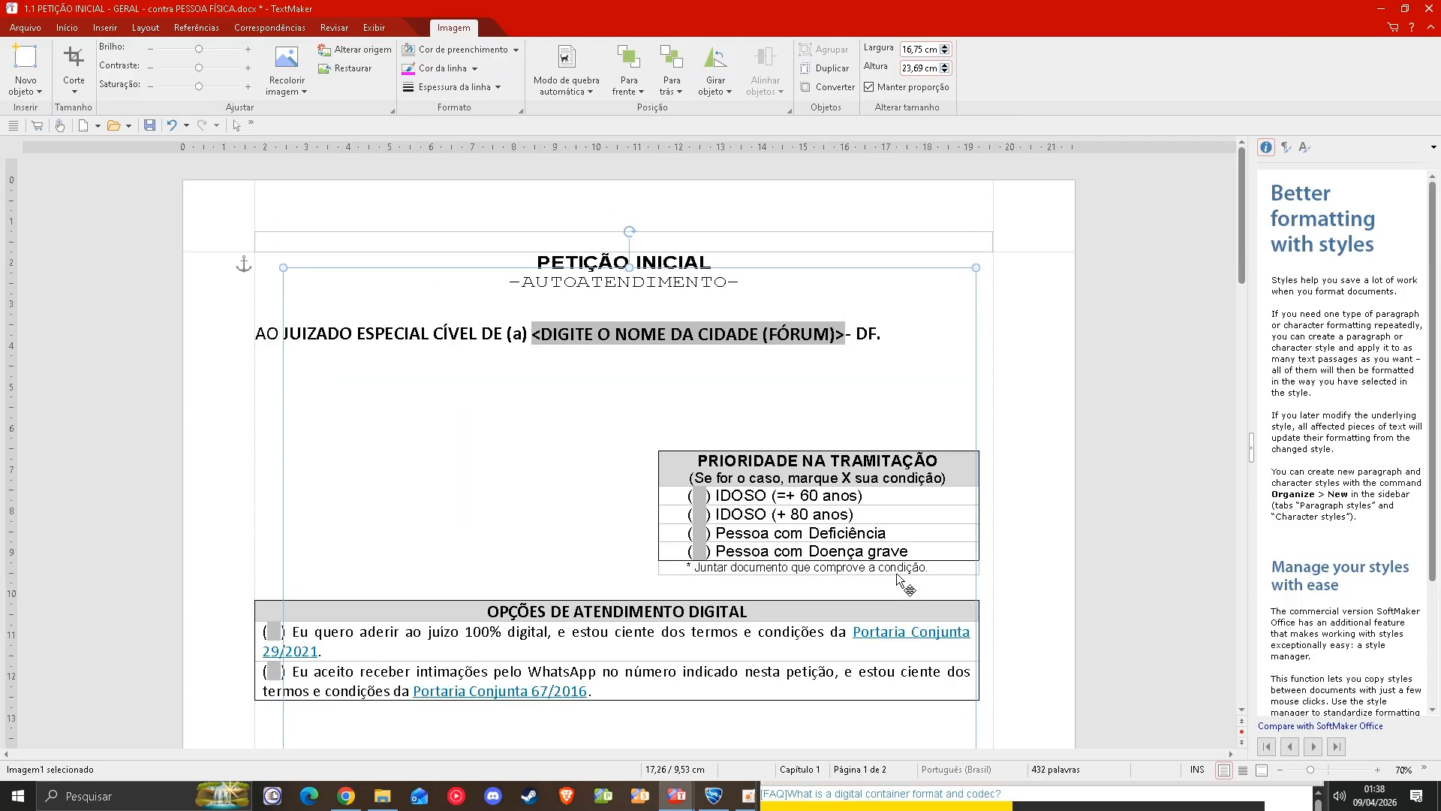
- Examine how the letterhead image sits behind the petition text from the top of the first page to the second page
scroll(791, 496, down, 10)
scroll(791, 495, up, 5)
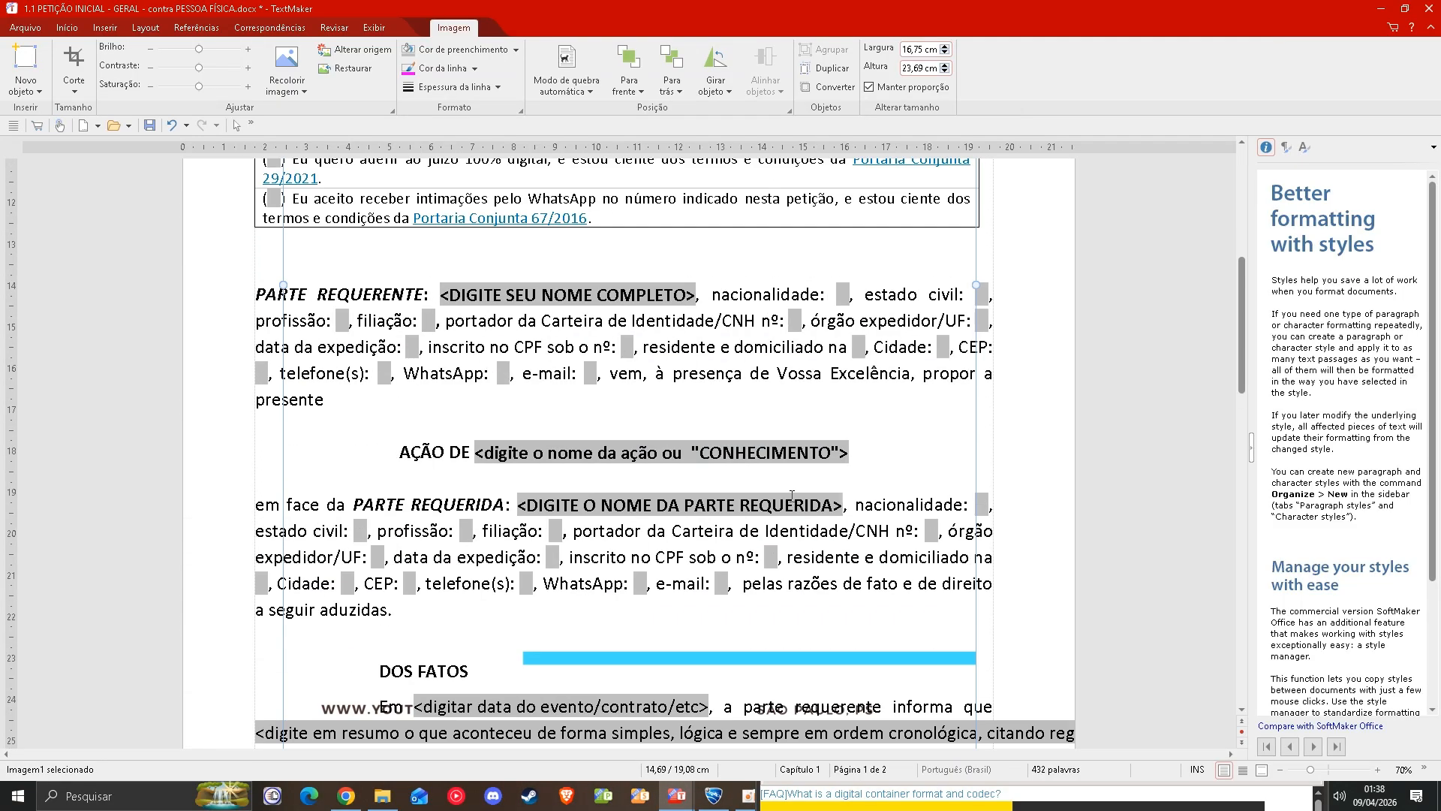
scroll(791, 496, up, 6)
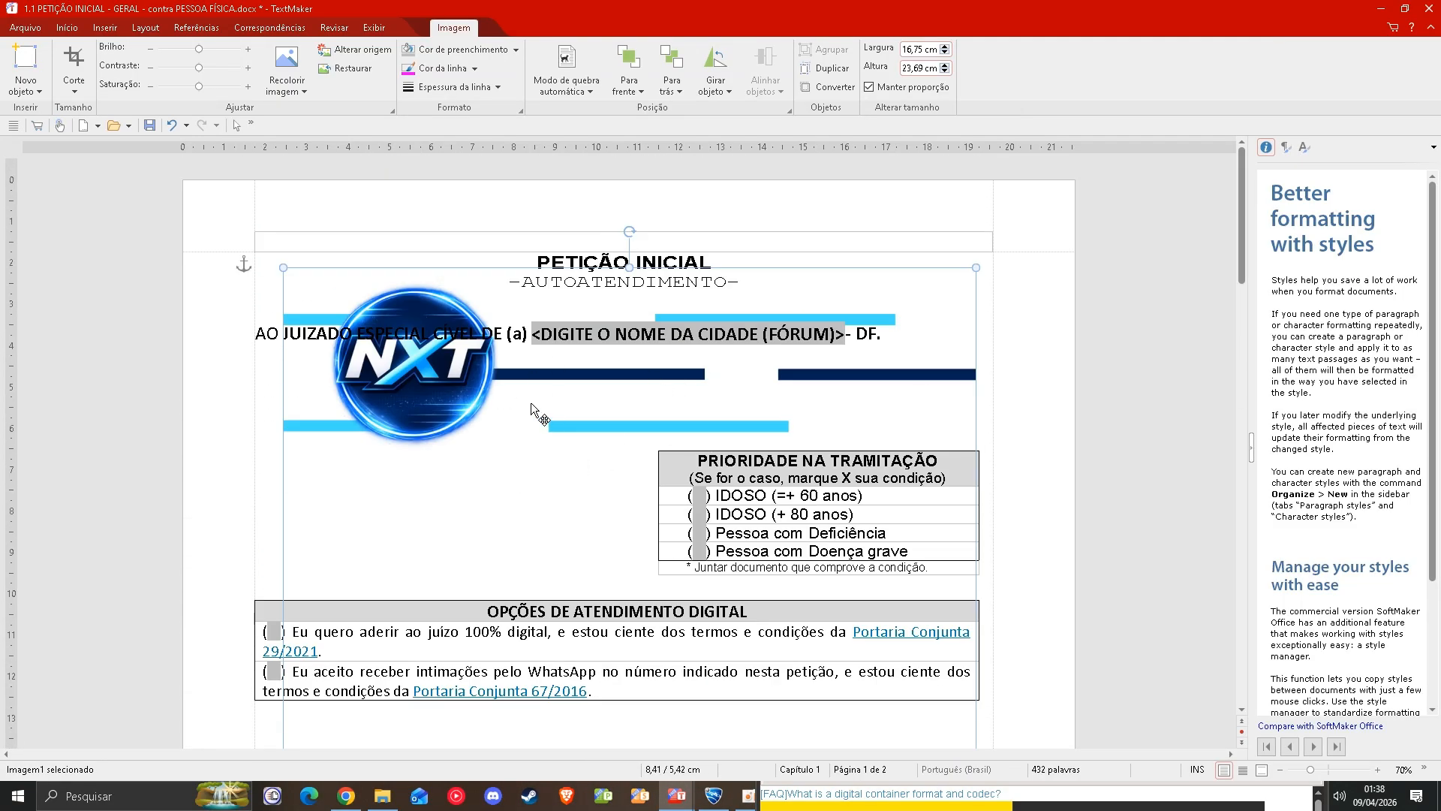
scroll(531, 405, down, 10)
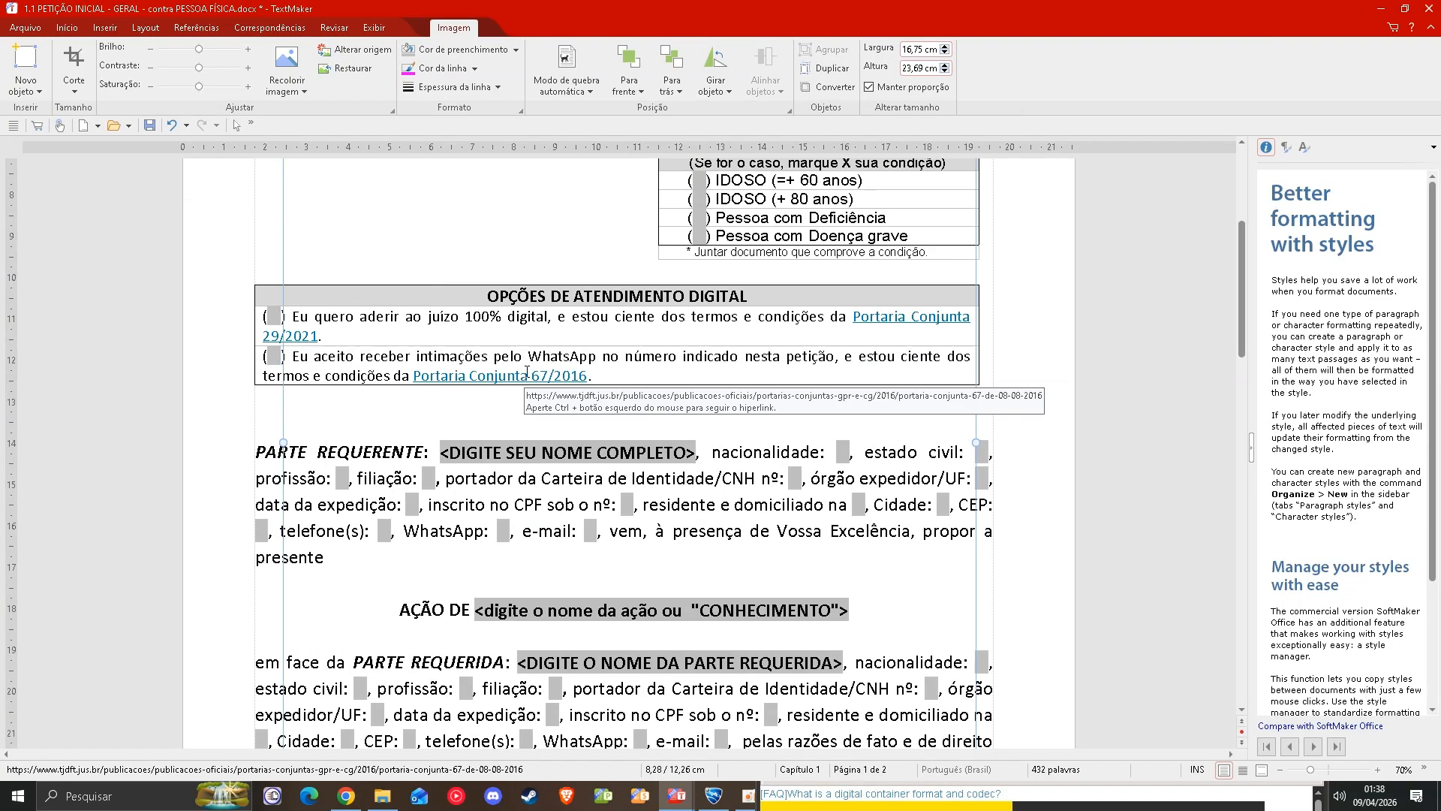
scroll(532, 382, up, 5)
scroll(534, 376, up, 3)
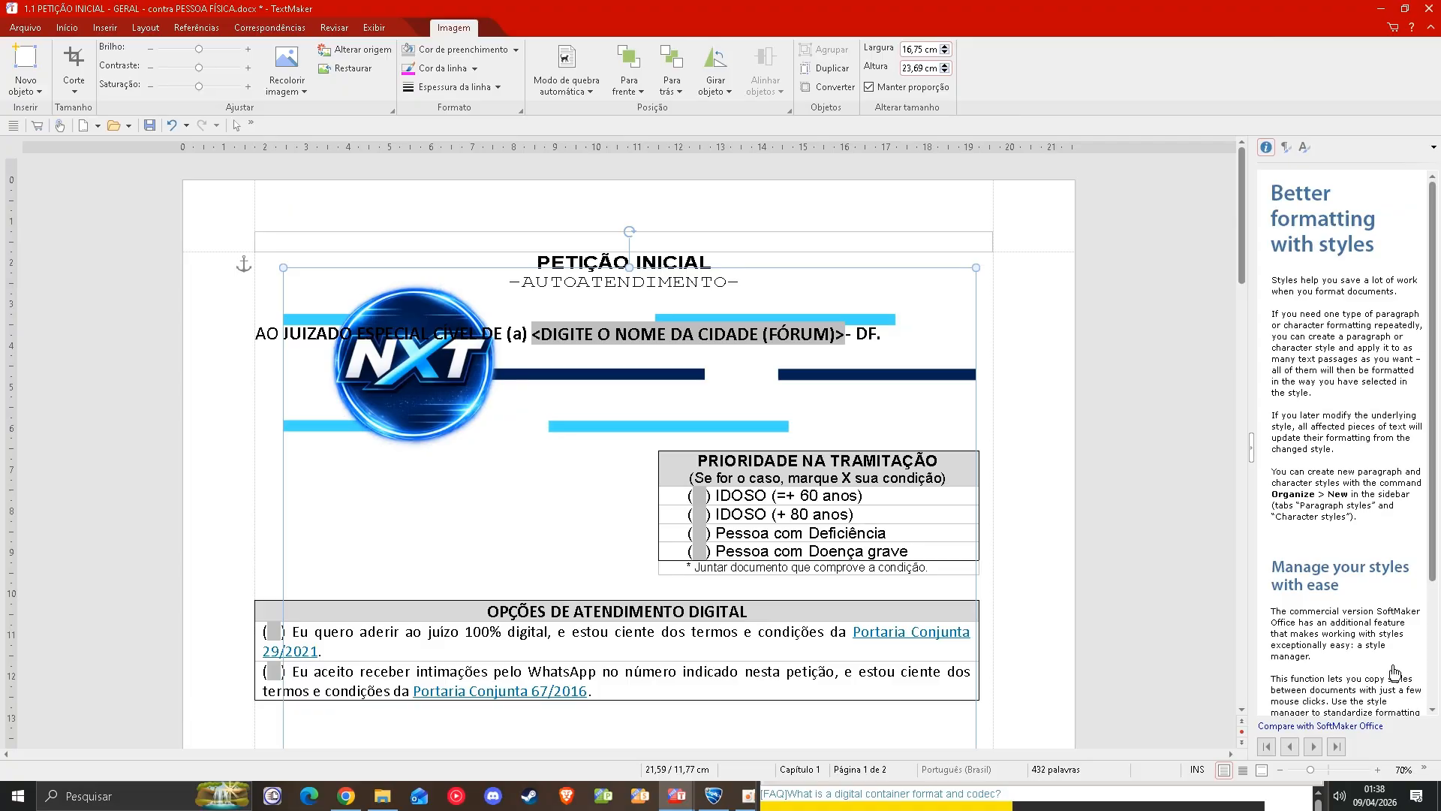
scroll(888, 533, down, 12)
scroll(888, 533, up, 6)
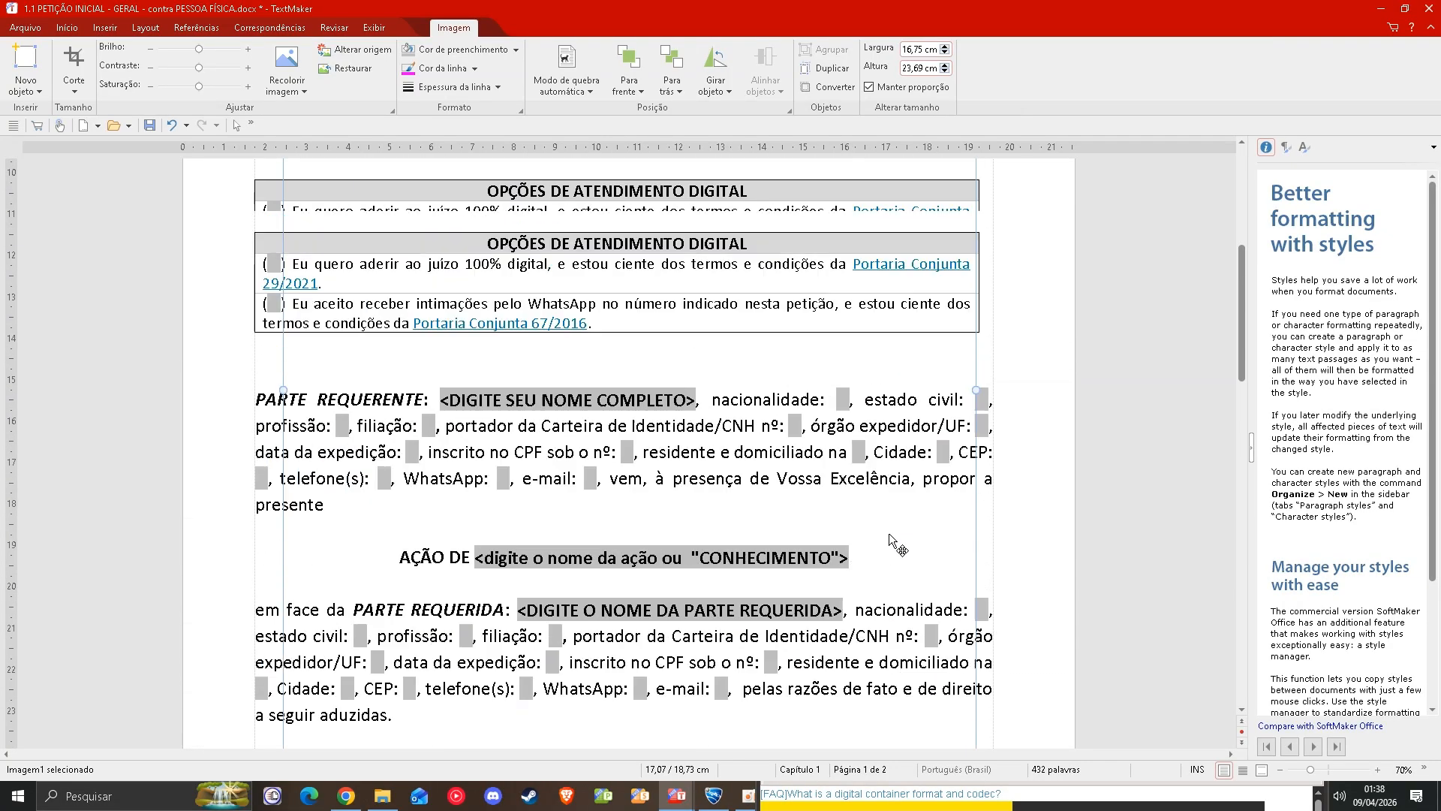
scroll(889, 533, up, 5)
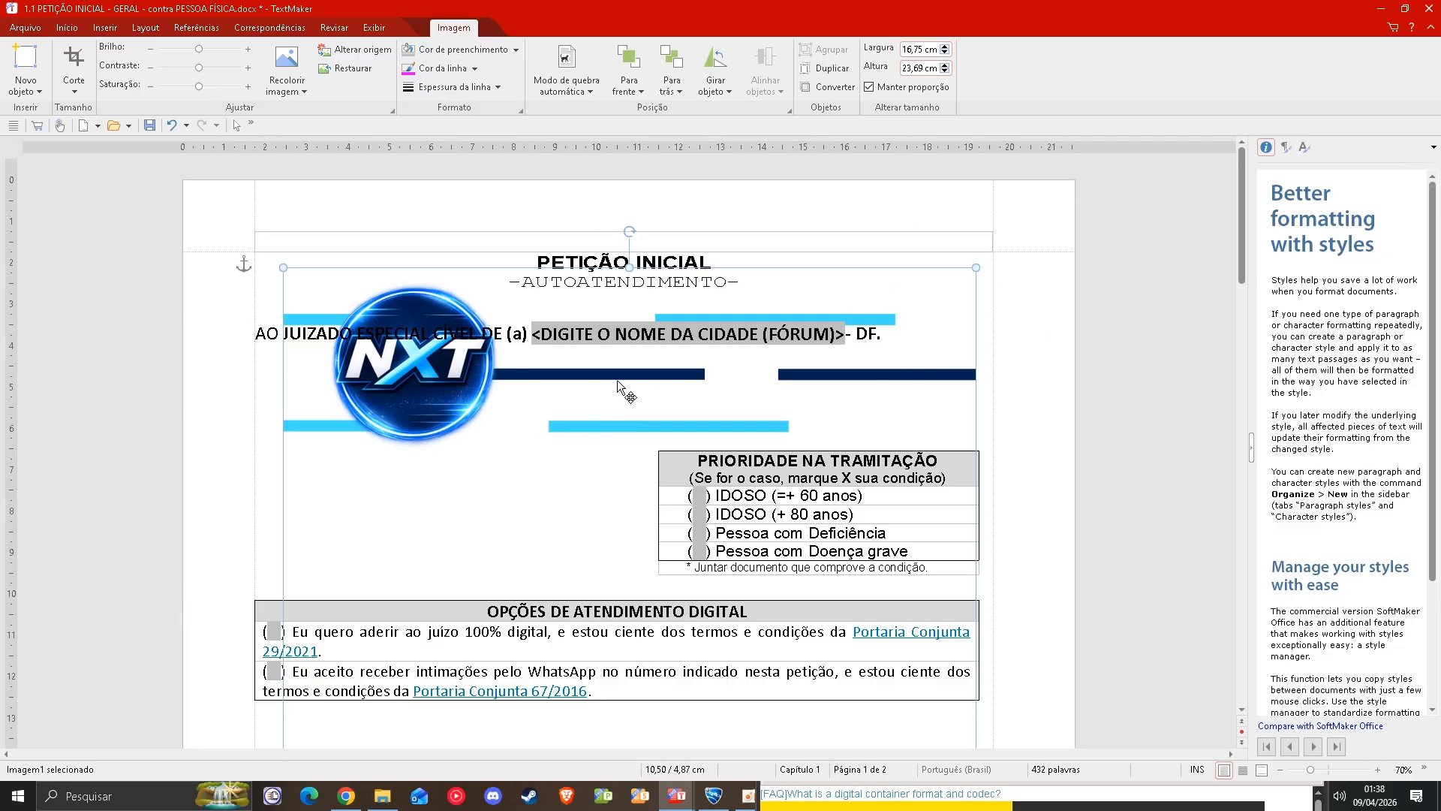
scroll(618, 455, down, 12)
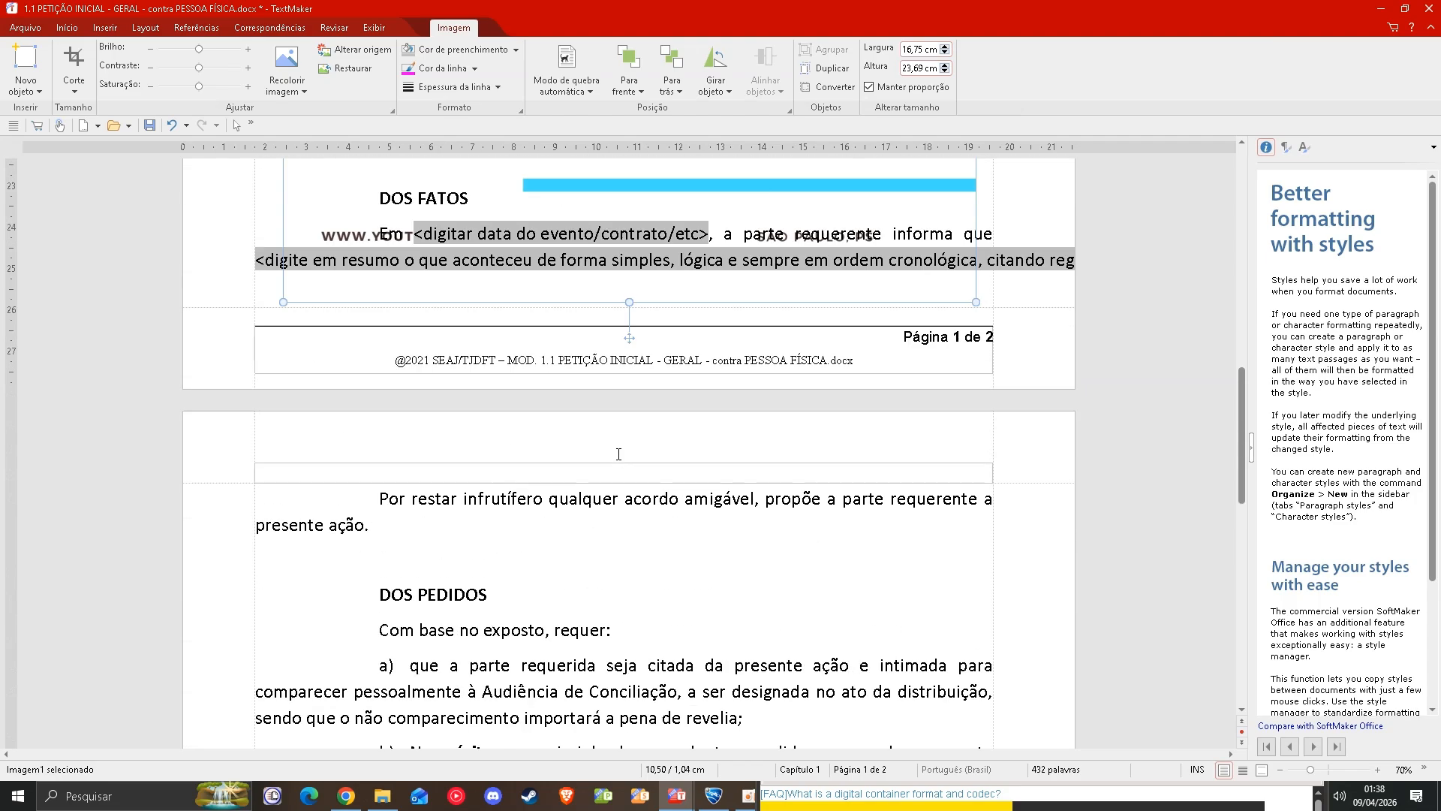
scroll(618, 454, up, 12)
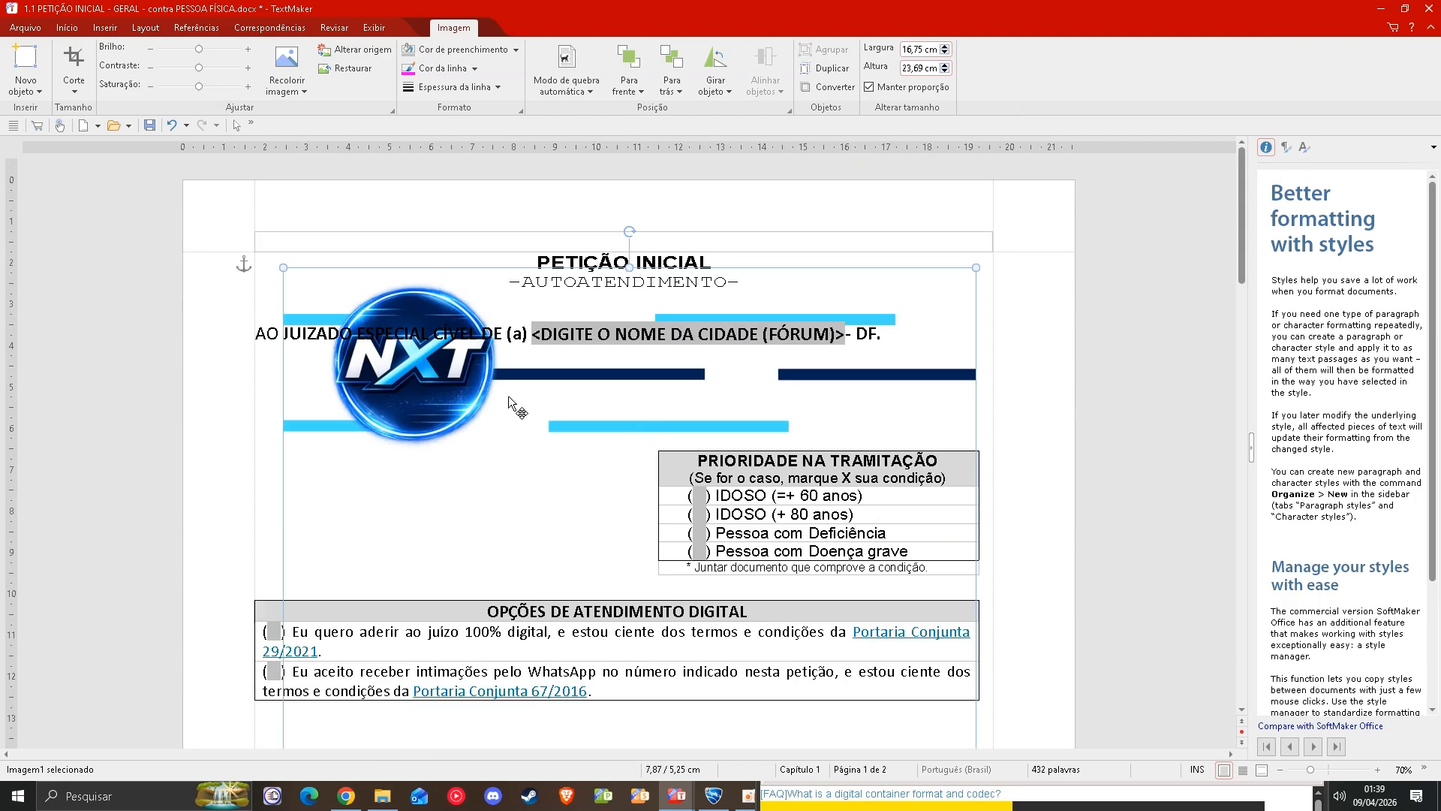
- Enlarge the letterhead image proportionally to 19,74 cm wide and 27,92 cm high through its object properties
right_click(508, 397)
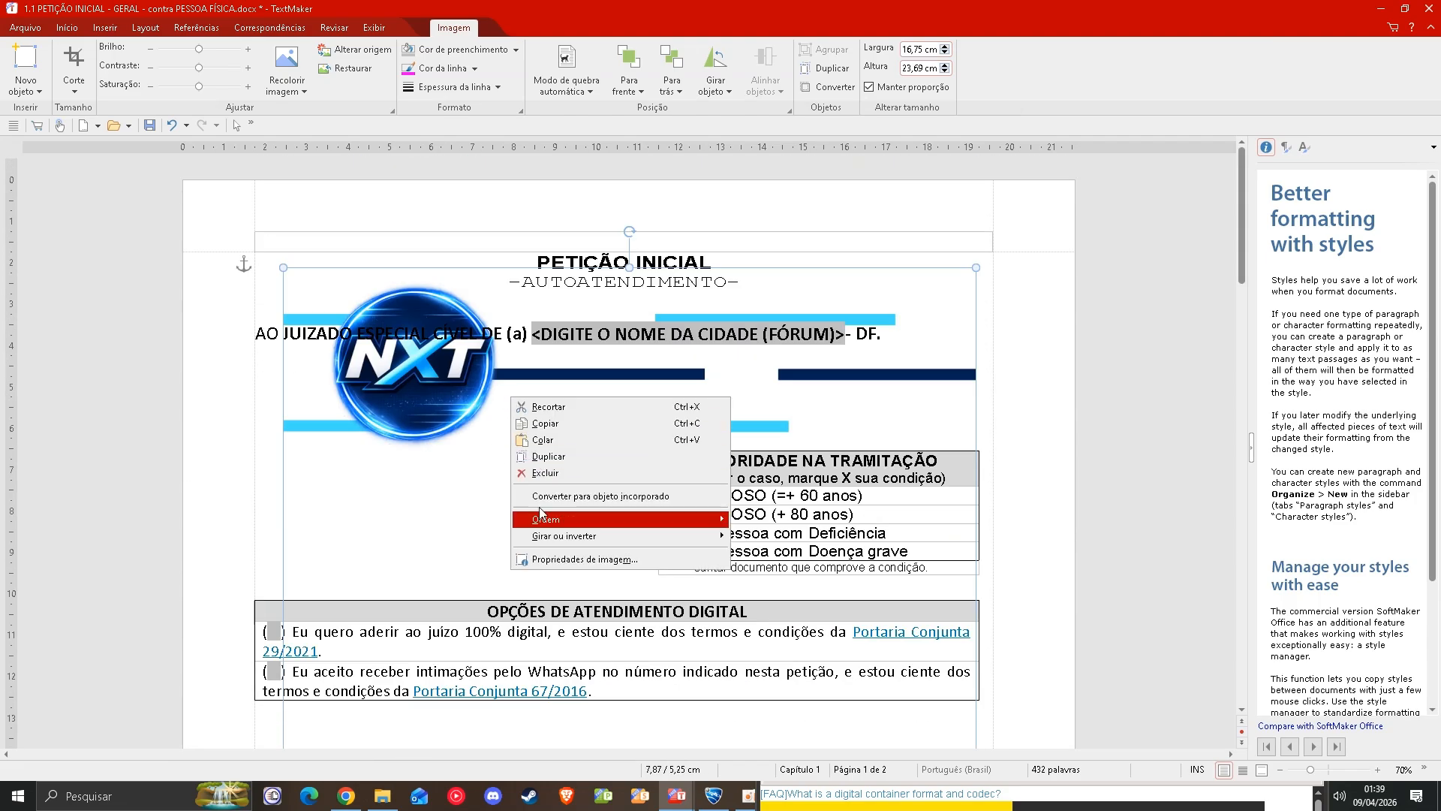
click(567, 560)
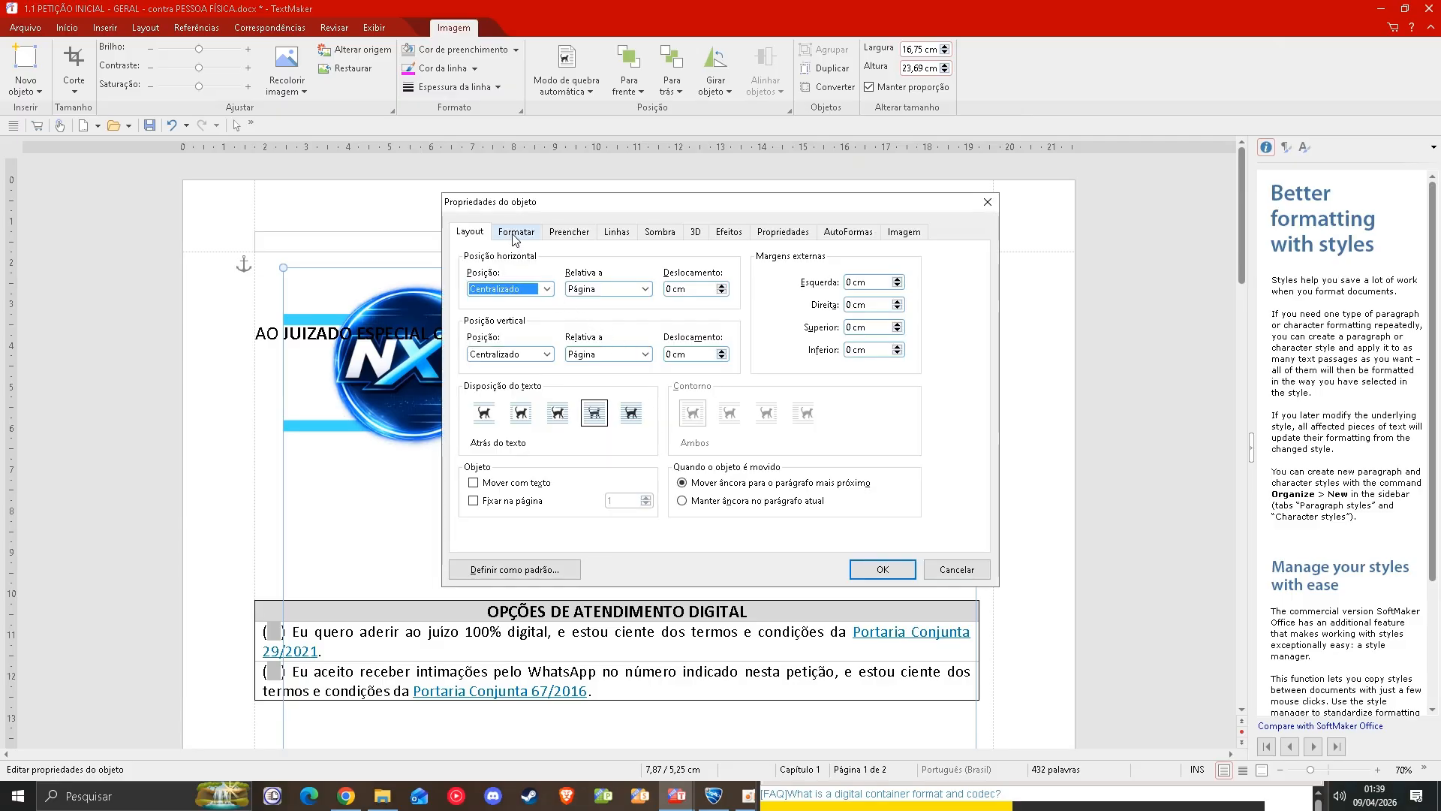
click(515, 236)
click(610, 270)
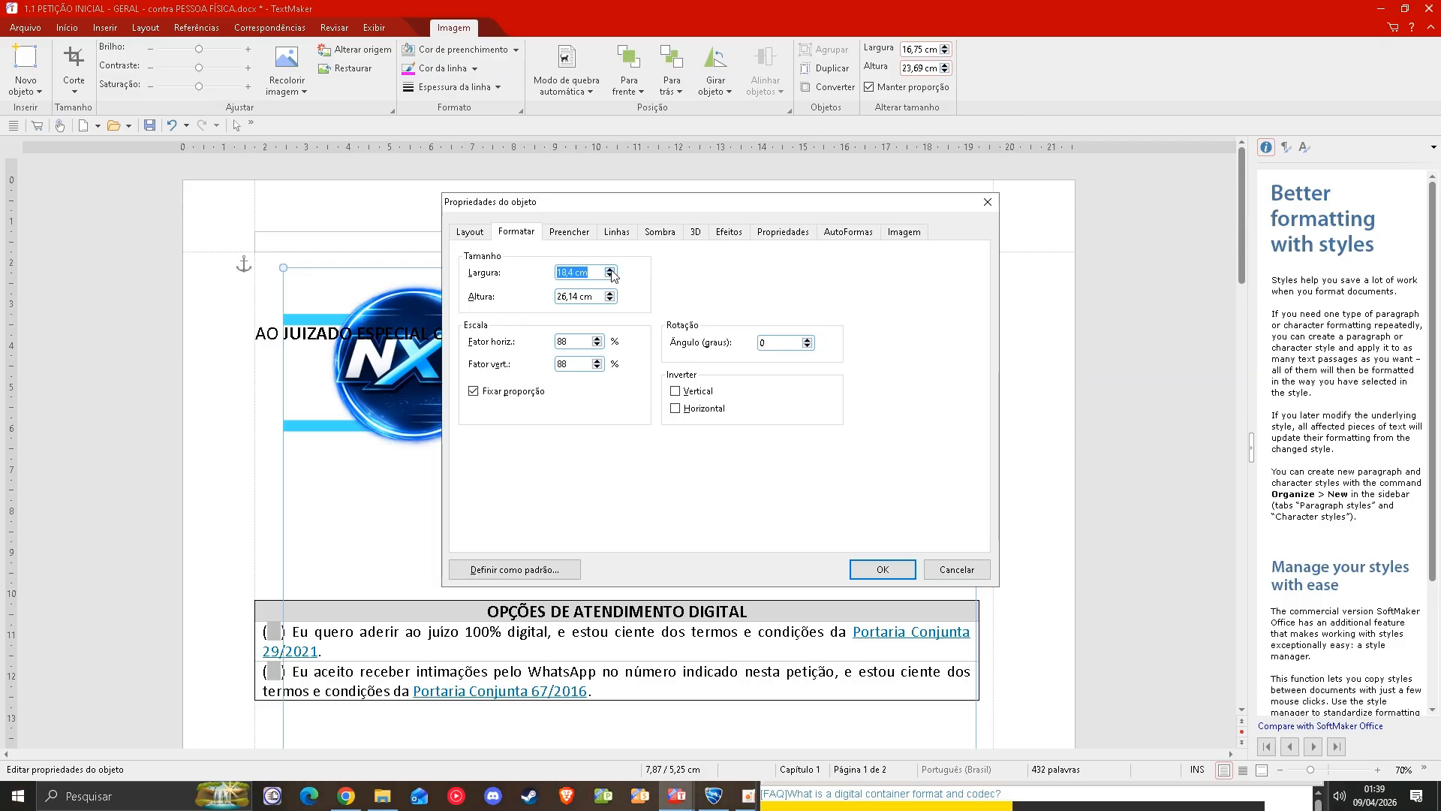
click(610, 270)
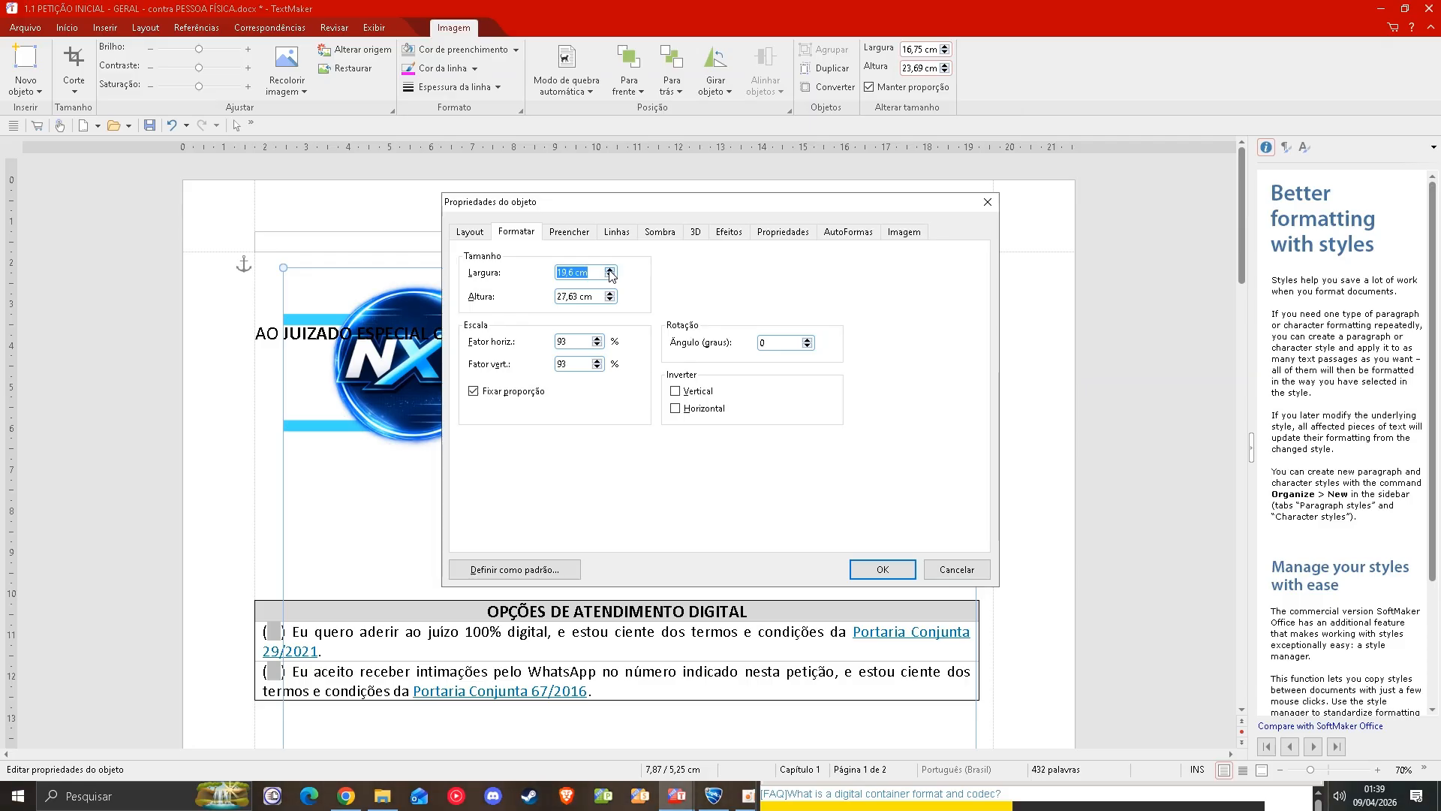
click(611, 270)
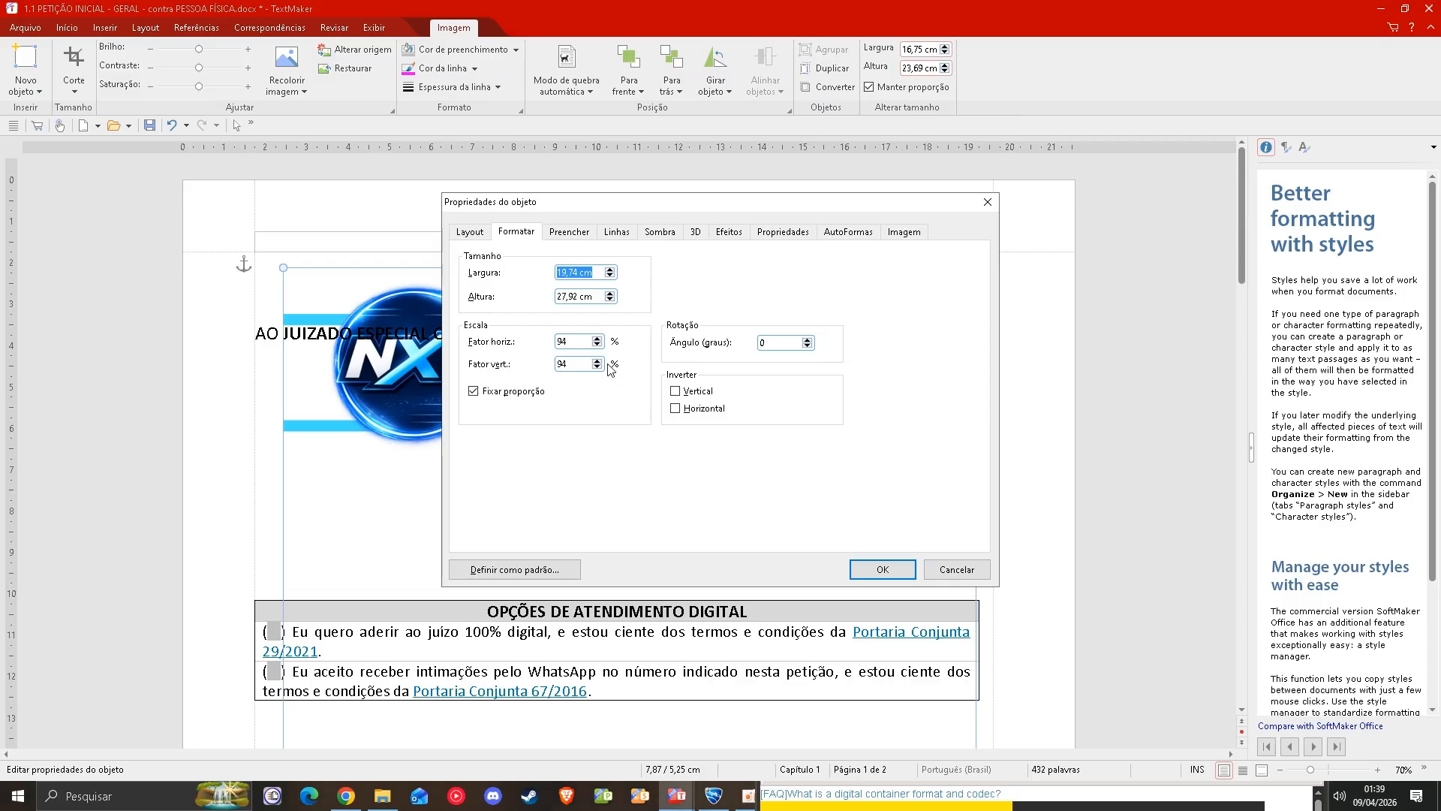
click(897, 571)
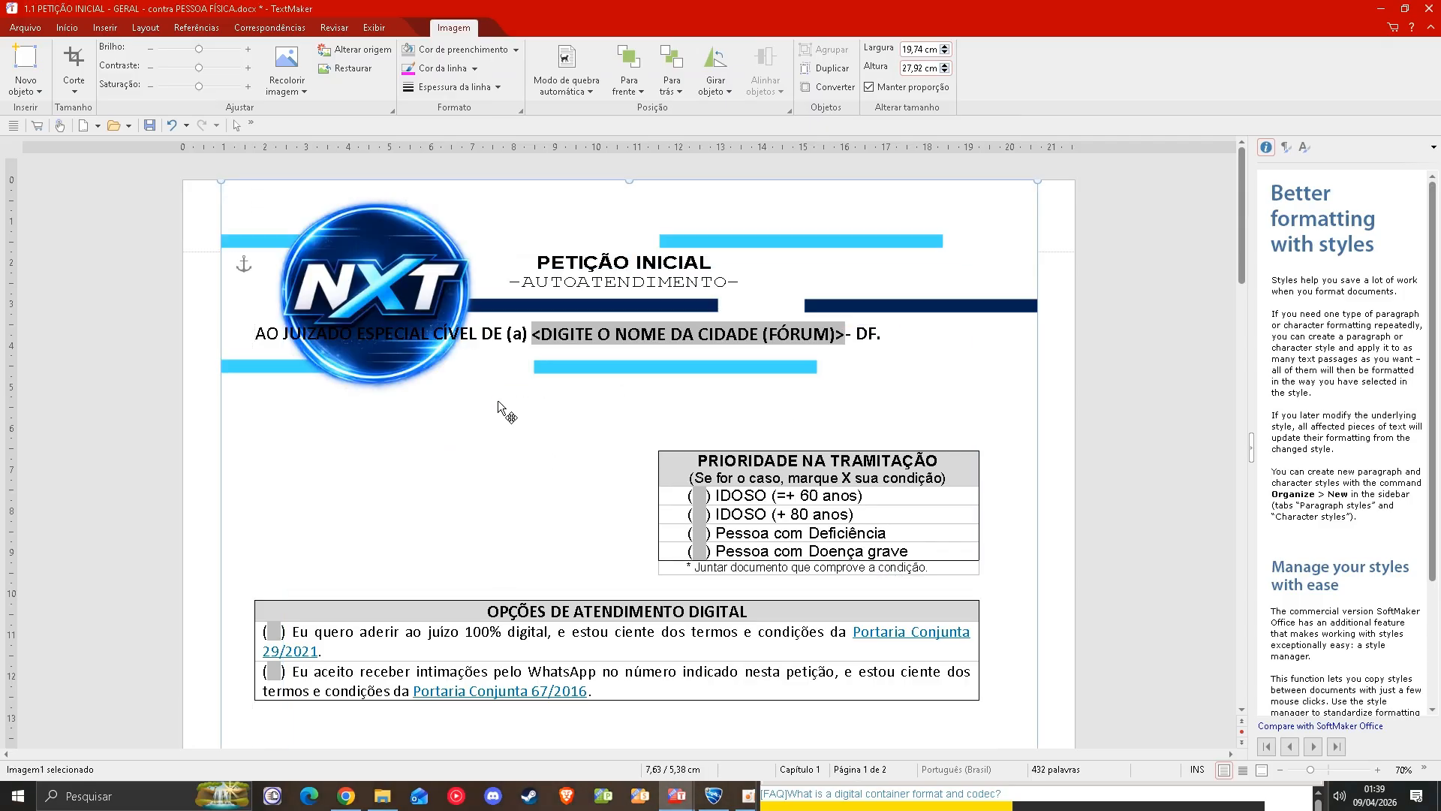
- Examine how the enlarged letterhead image fits behind the petition text on the first page and whether it reaches the second page
scroll(498, 399, down, 10)
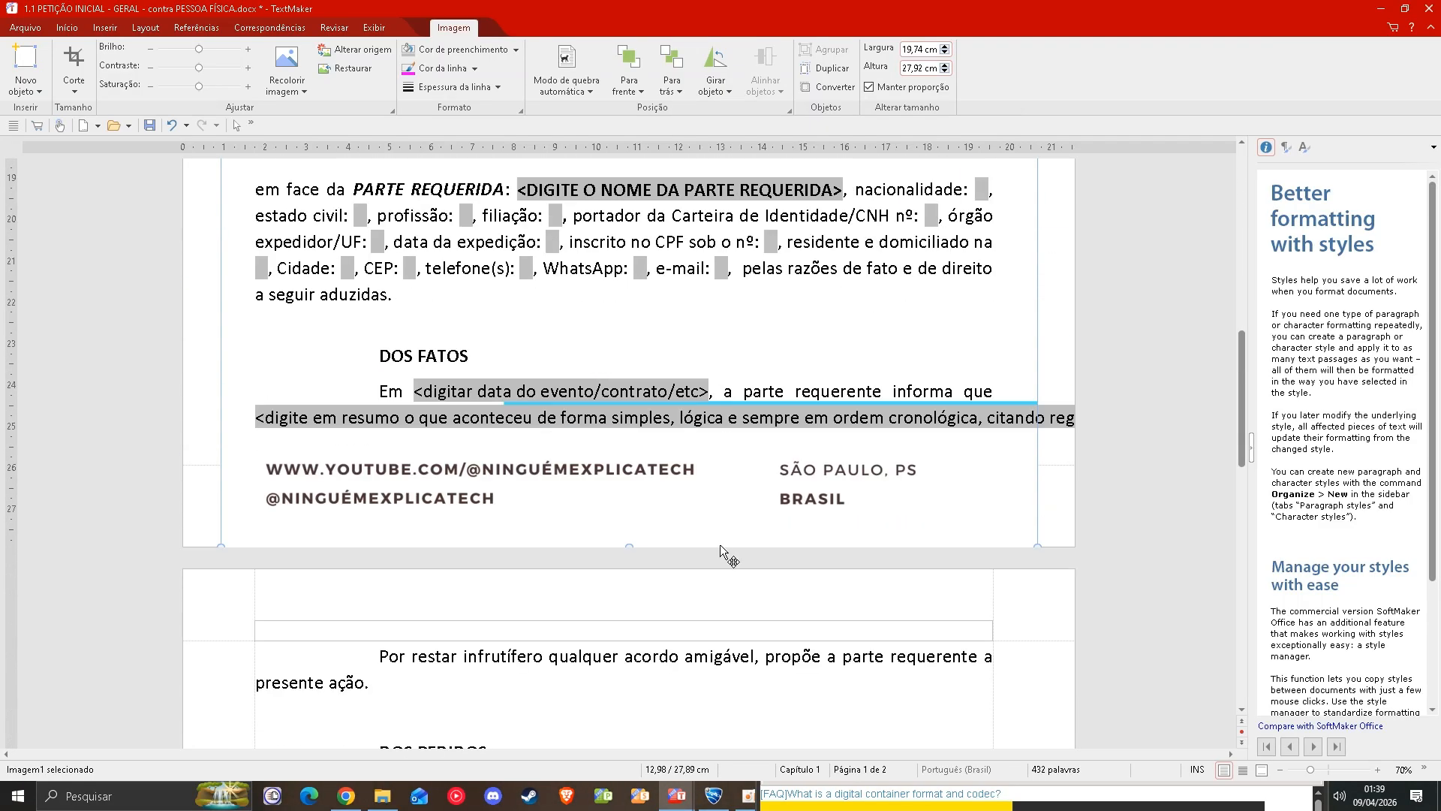
scroll(719, 545, up, 10)
scroll(678, 410, down, 8)
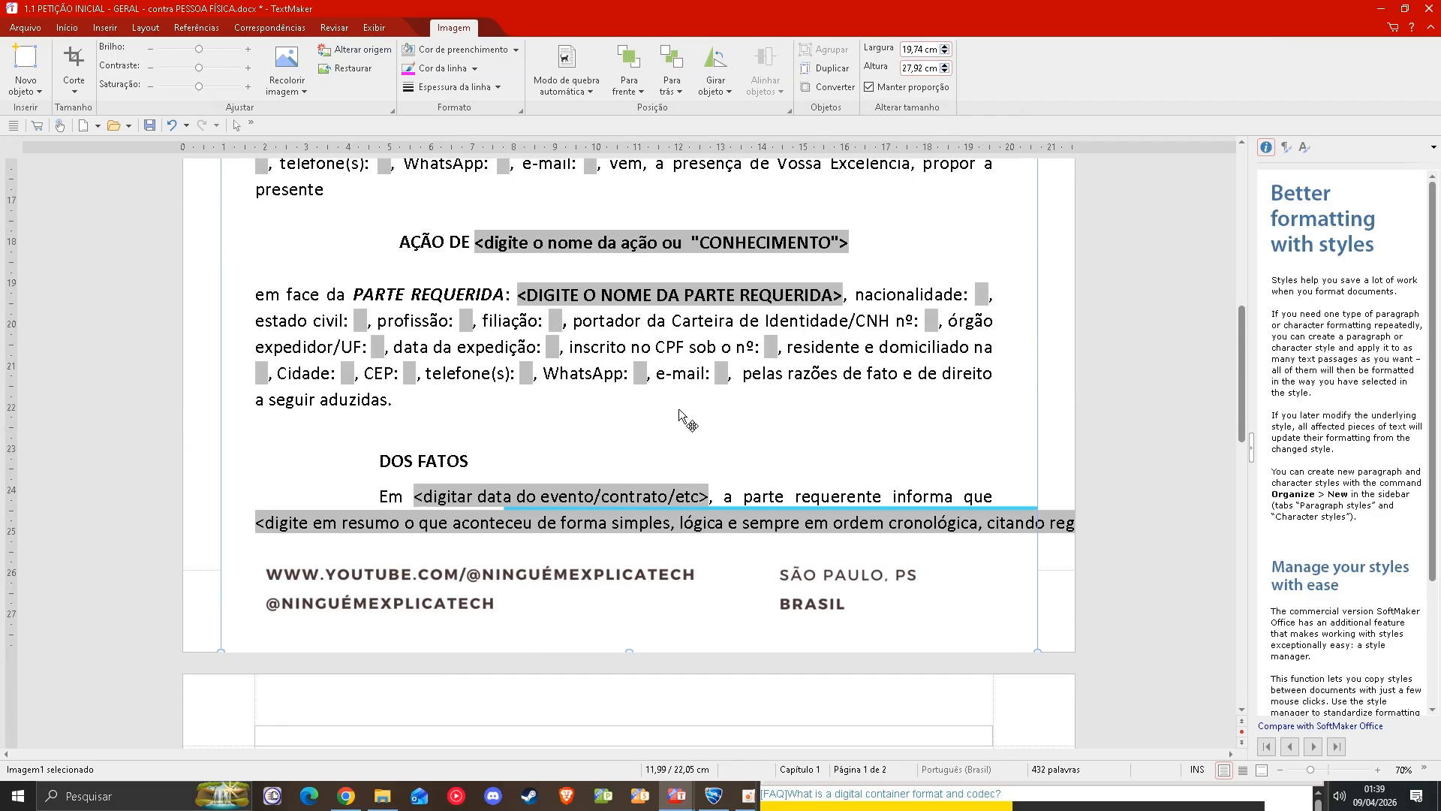
scroll(680, 415, down, 3)
scroll(693, 508, up, 12)
scroll(640, 345, down, 6)
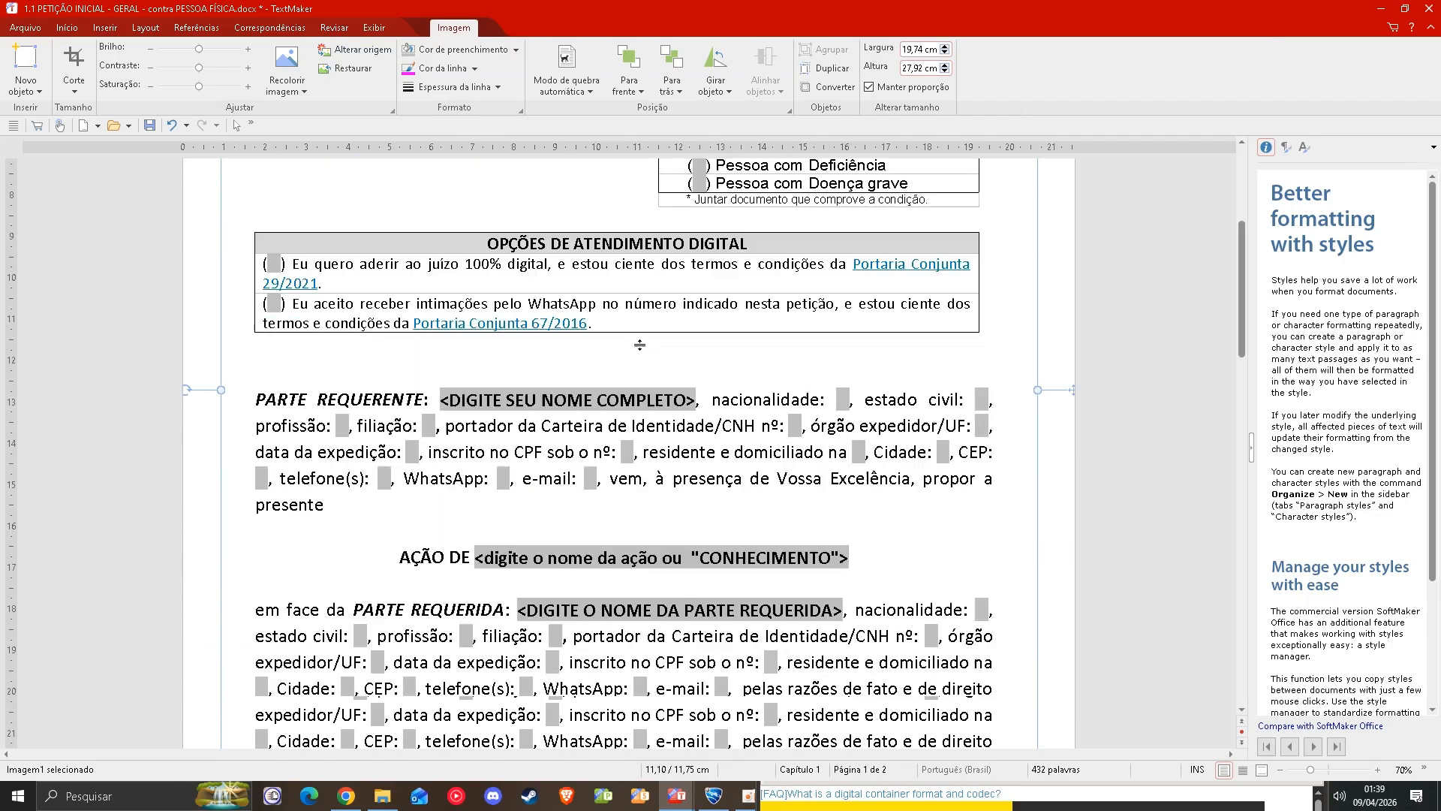
scroll(642, 360, down, 6)
scroll(647, 379, up, 10)
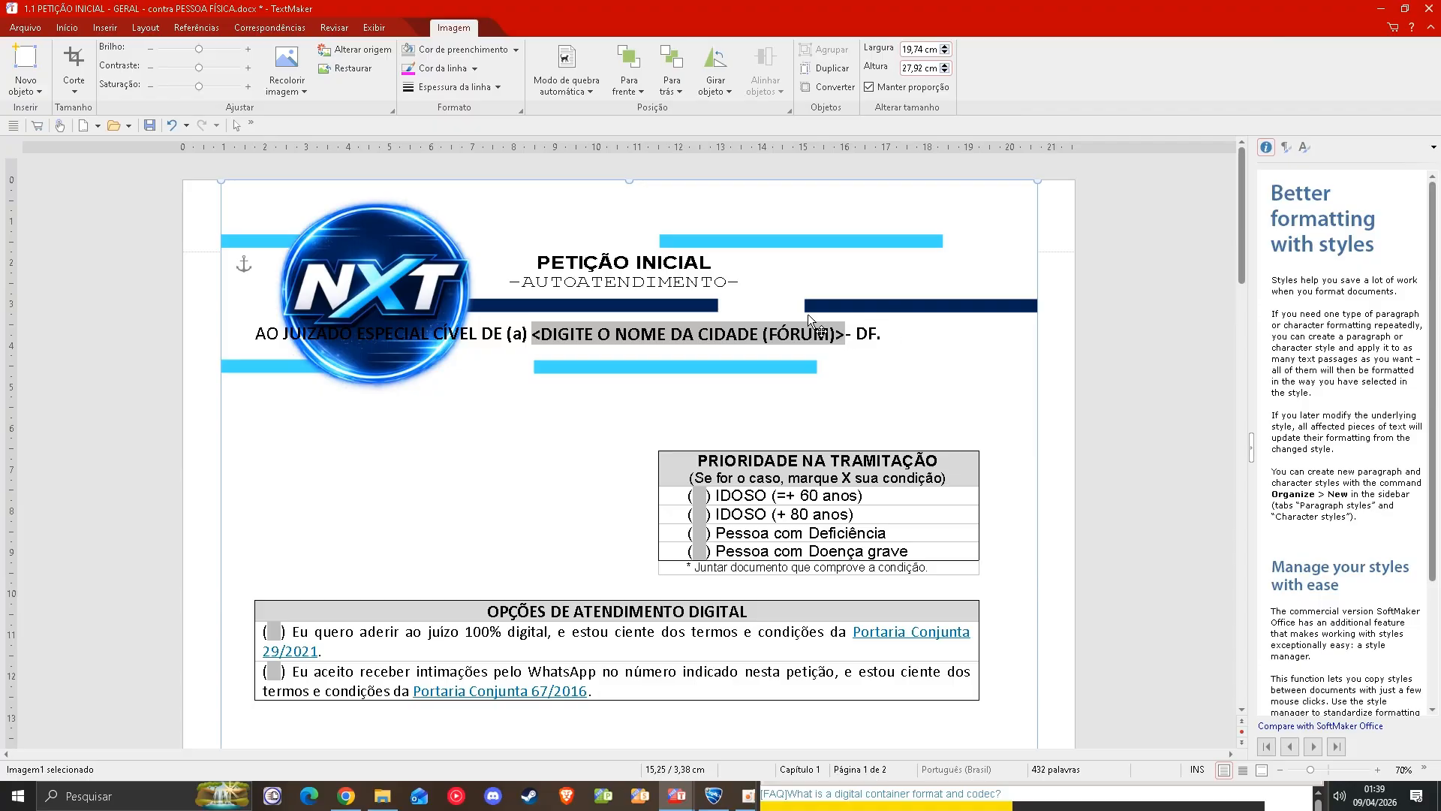
scroll(808, 314, down, 10)
scroll(785, 345, up, 5)
scroll(788, 345, up, 5)
scroll(709, 344, down, 14)
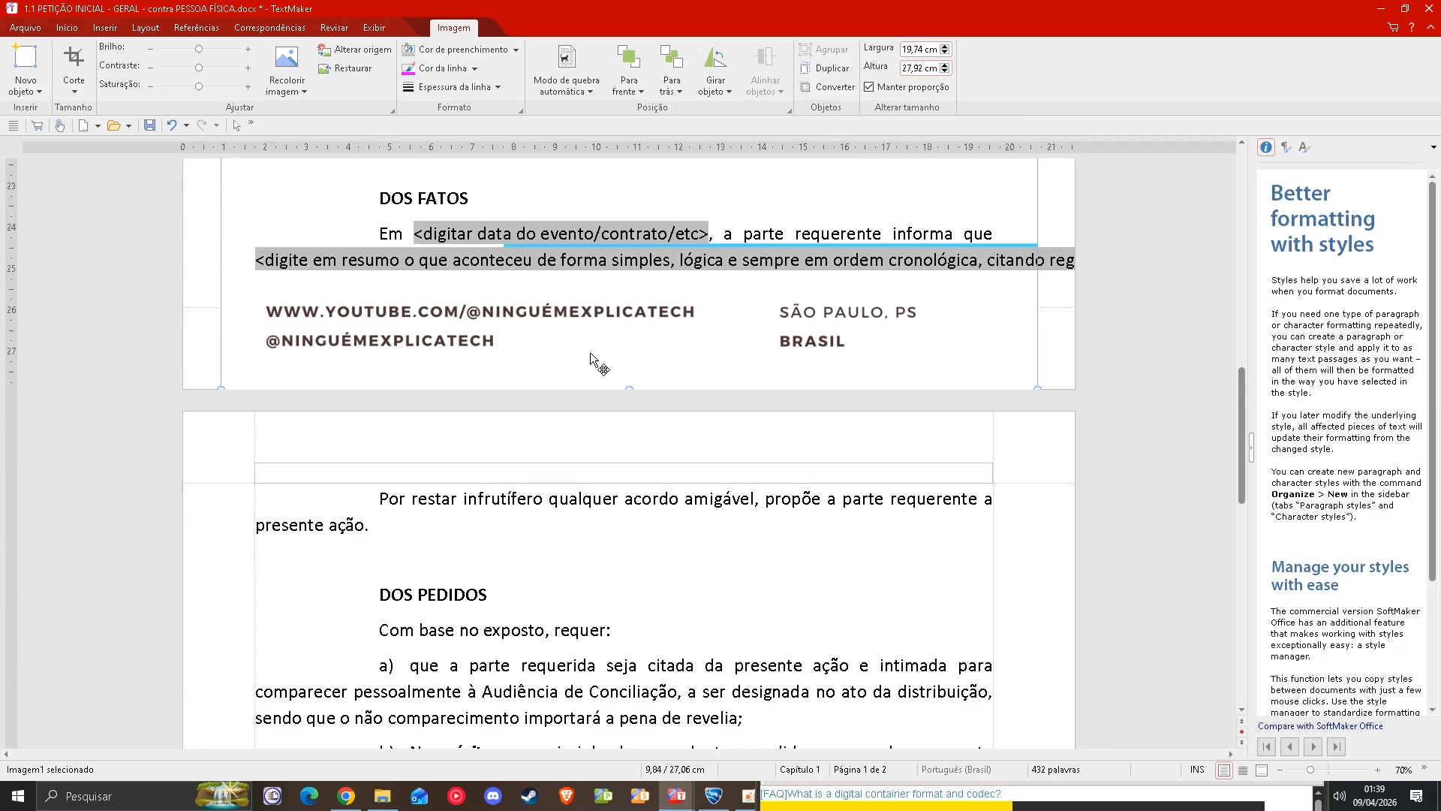
scroll(593, 348, up, 11)
scroll(593, 348, up, 4)
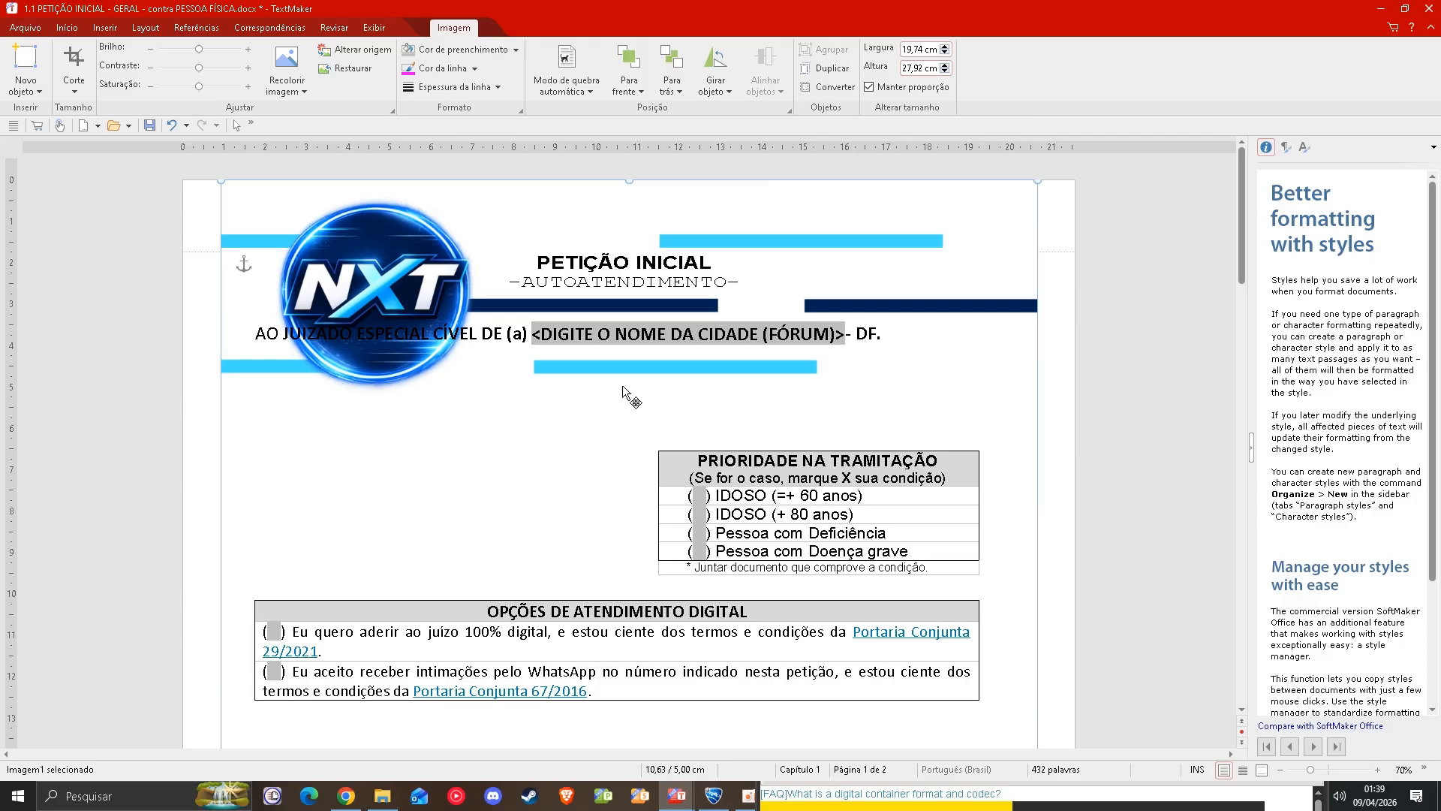
- Delete the letterhead image from the document body and paste it into the page header instead
key(Delete)
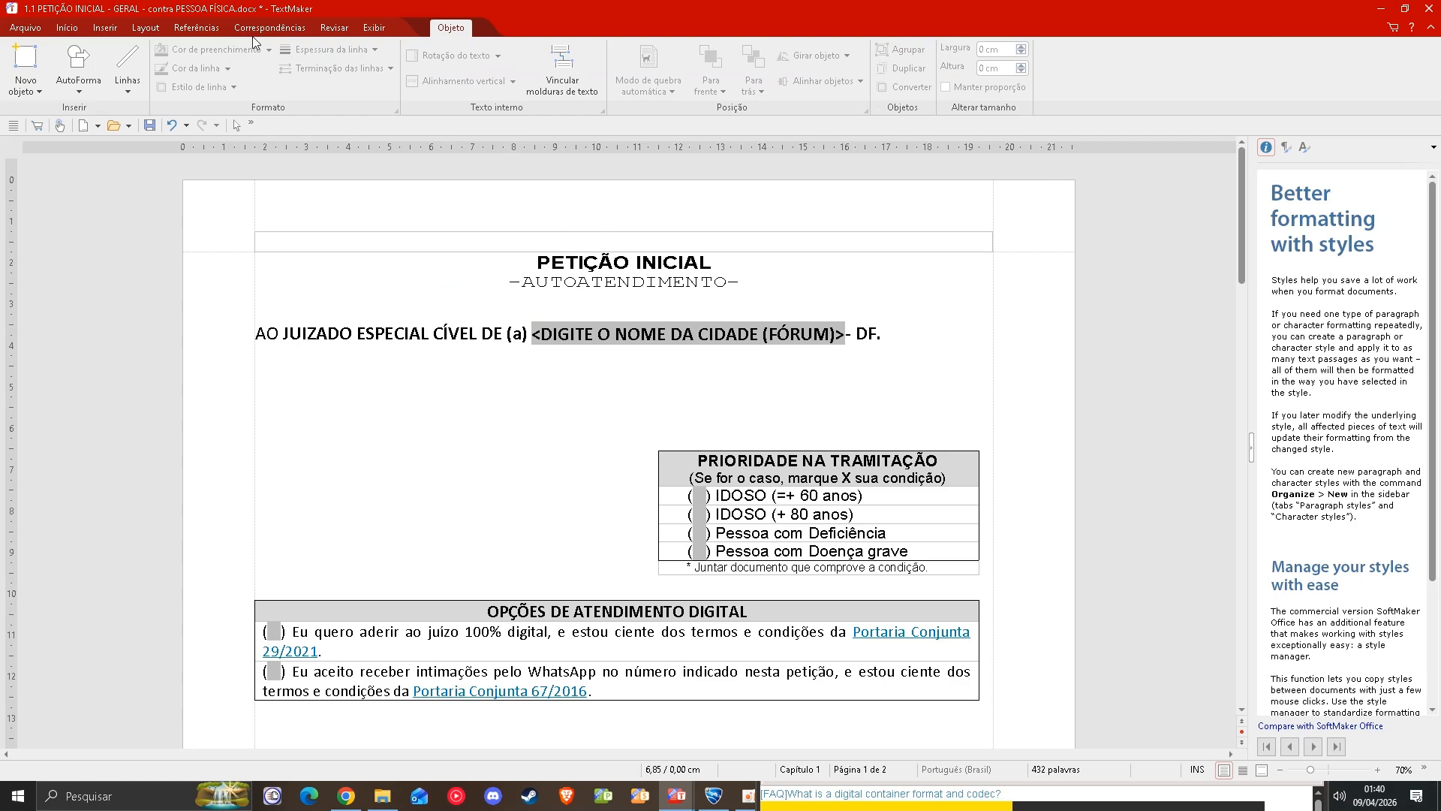
click(105, 28)
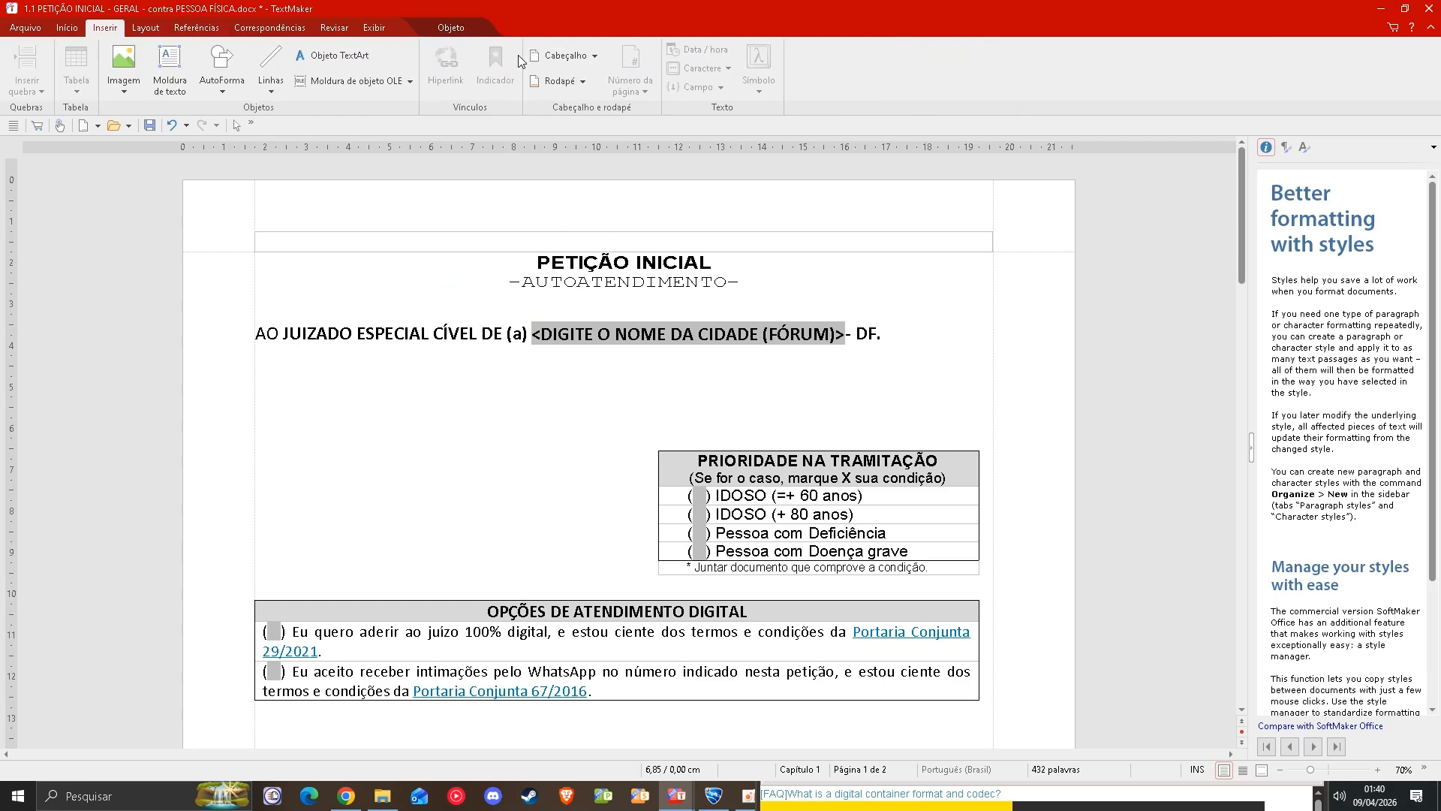
click(566, 57)
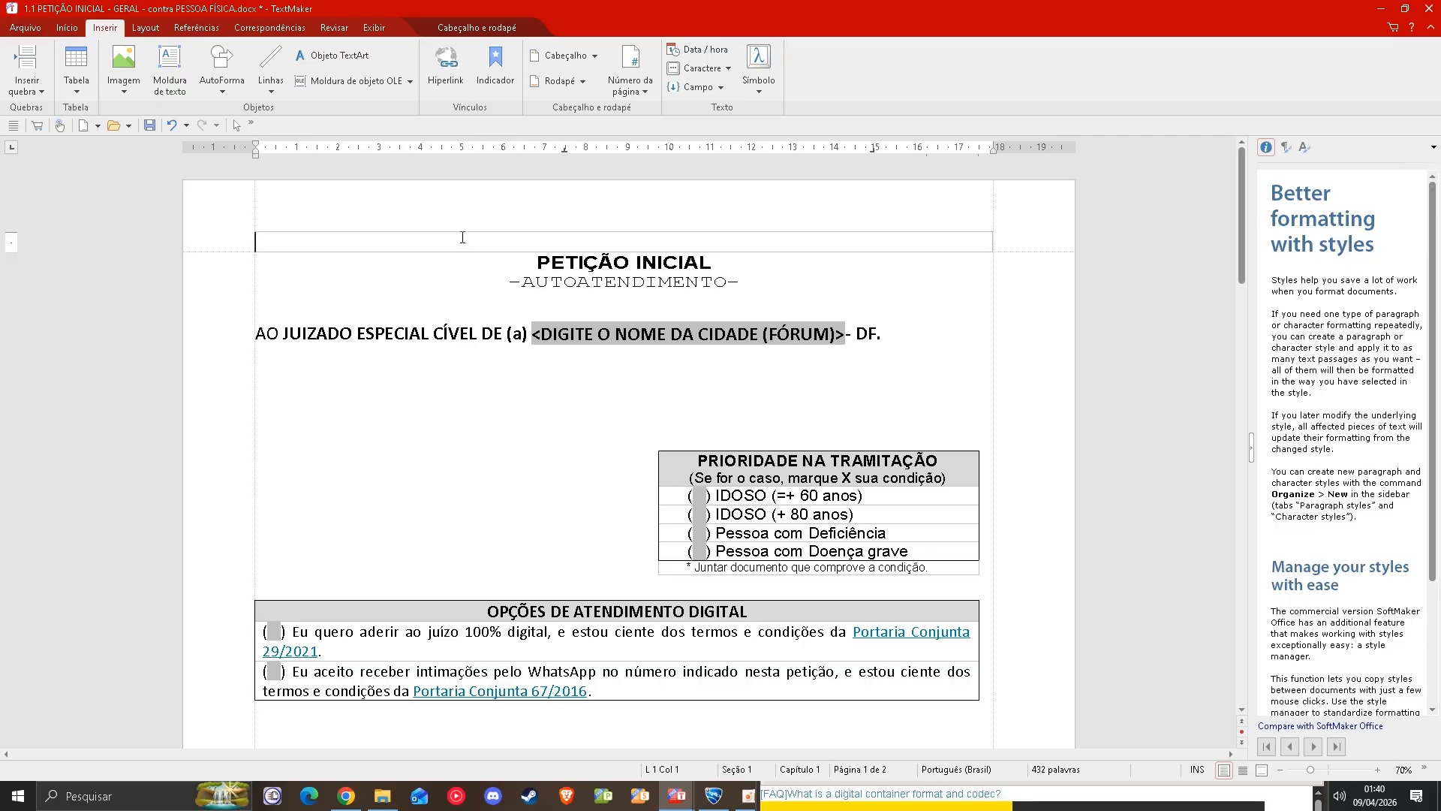
key(ctrl+v)
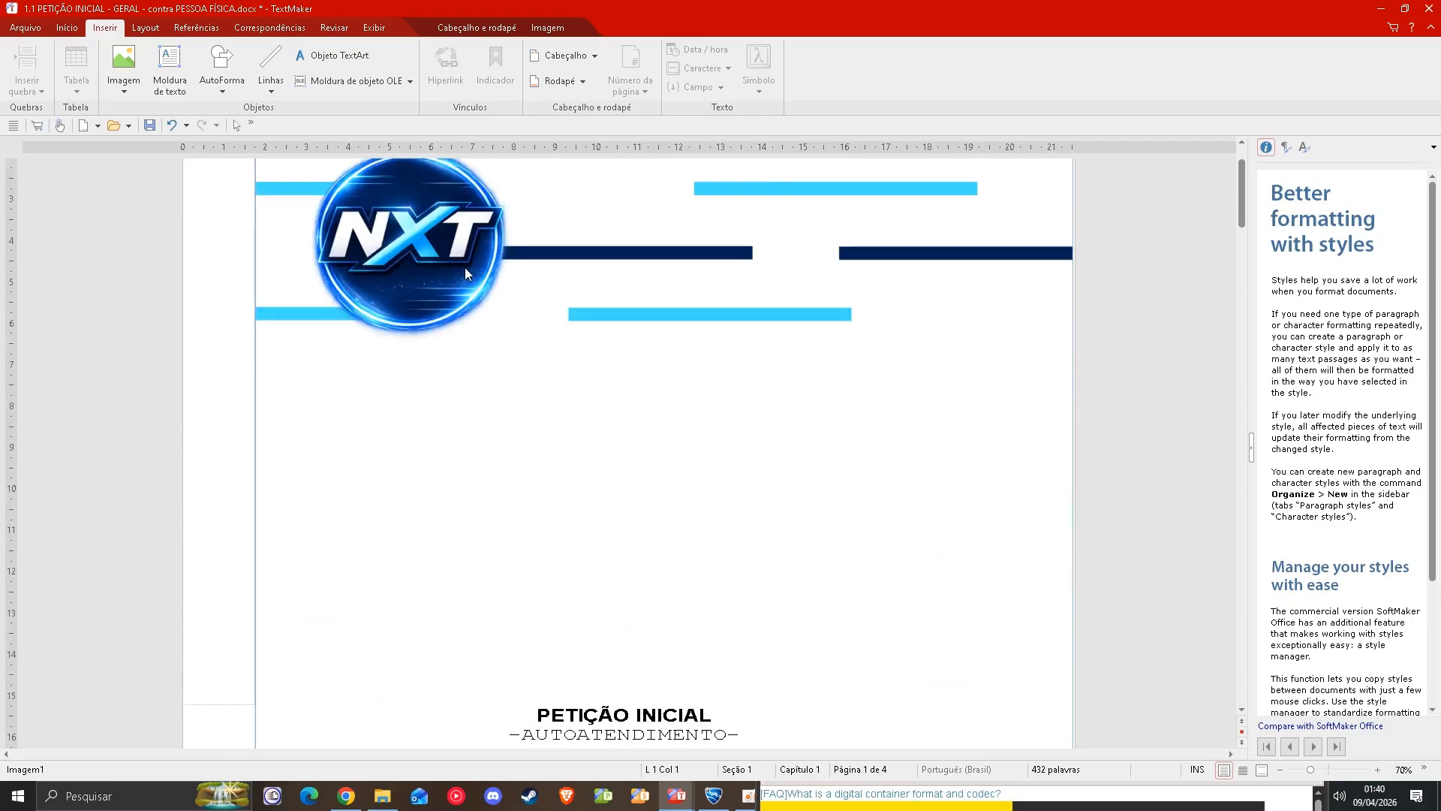
- Convert the letterhead image embedded in the header to an object frame (moldura de objeto)
click(259, 360)
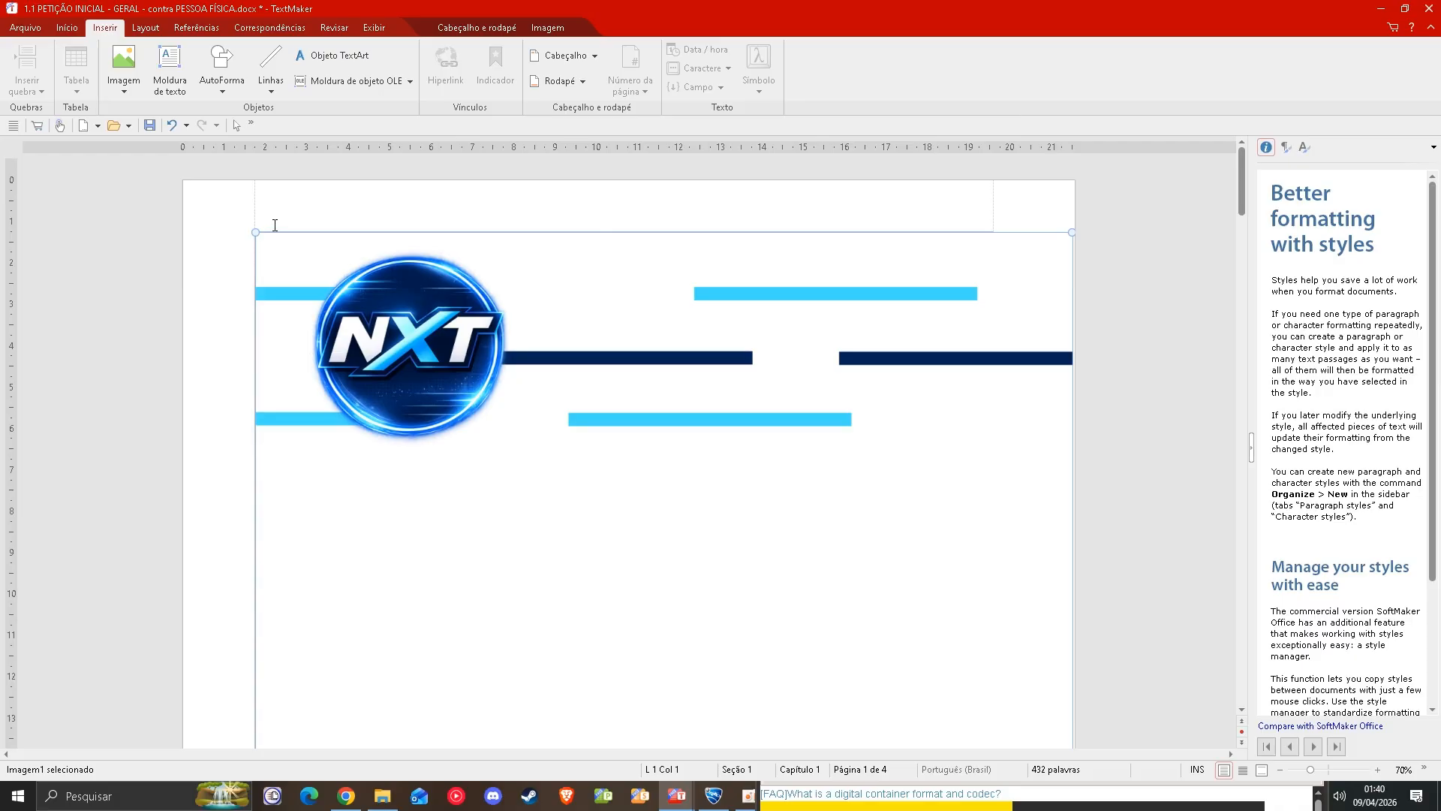
scroll(296, 238, up, 1)
right_click(476, 276)
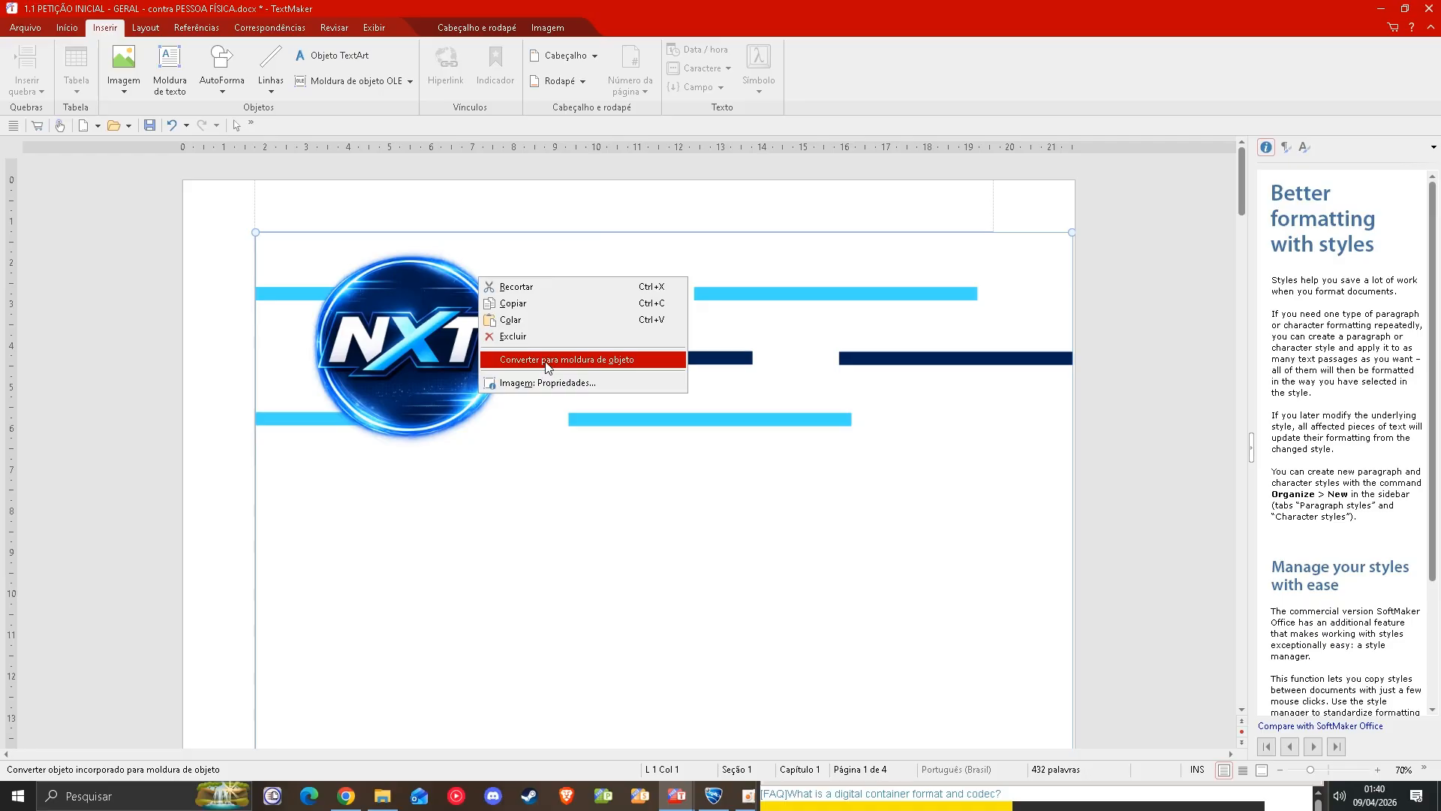
click(547, 359)
- Examine how the framed header image and the petition text are laid out across the pages
scroll(840, 422, down, 10)
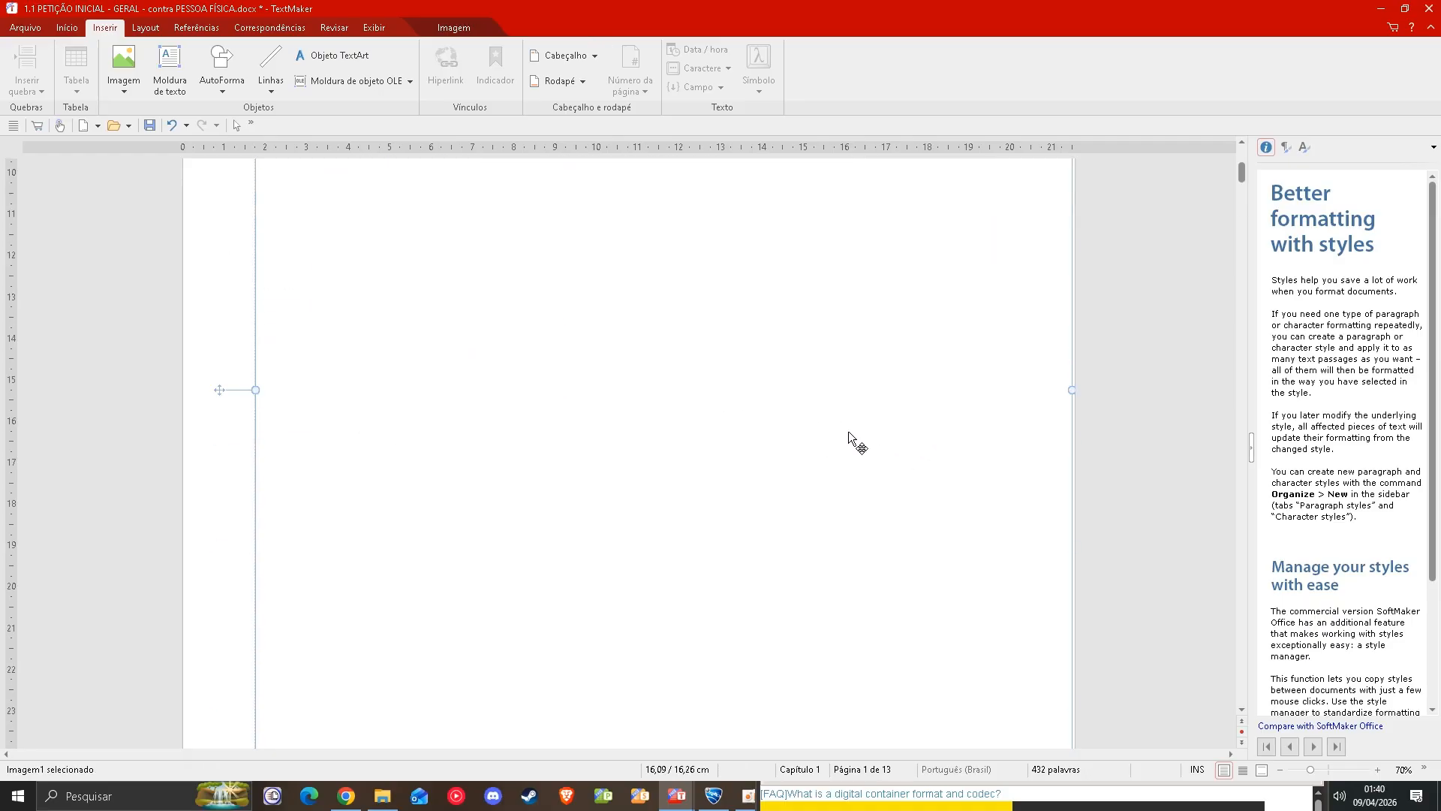
scroll(720, 433, up, 10)
scroll(681, 377, down, 16)
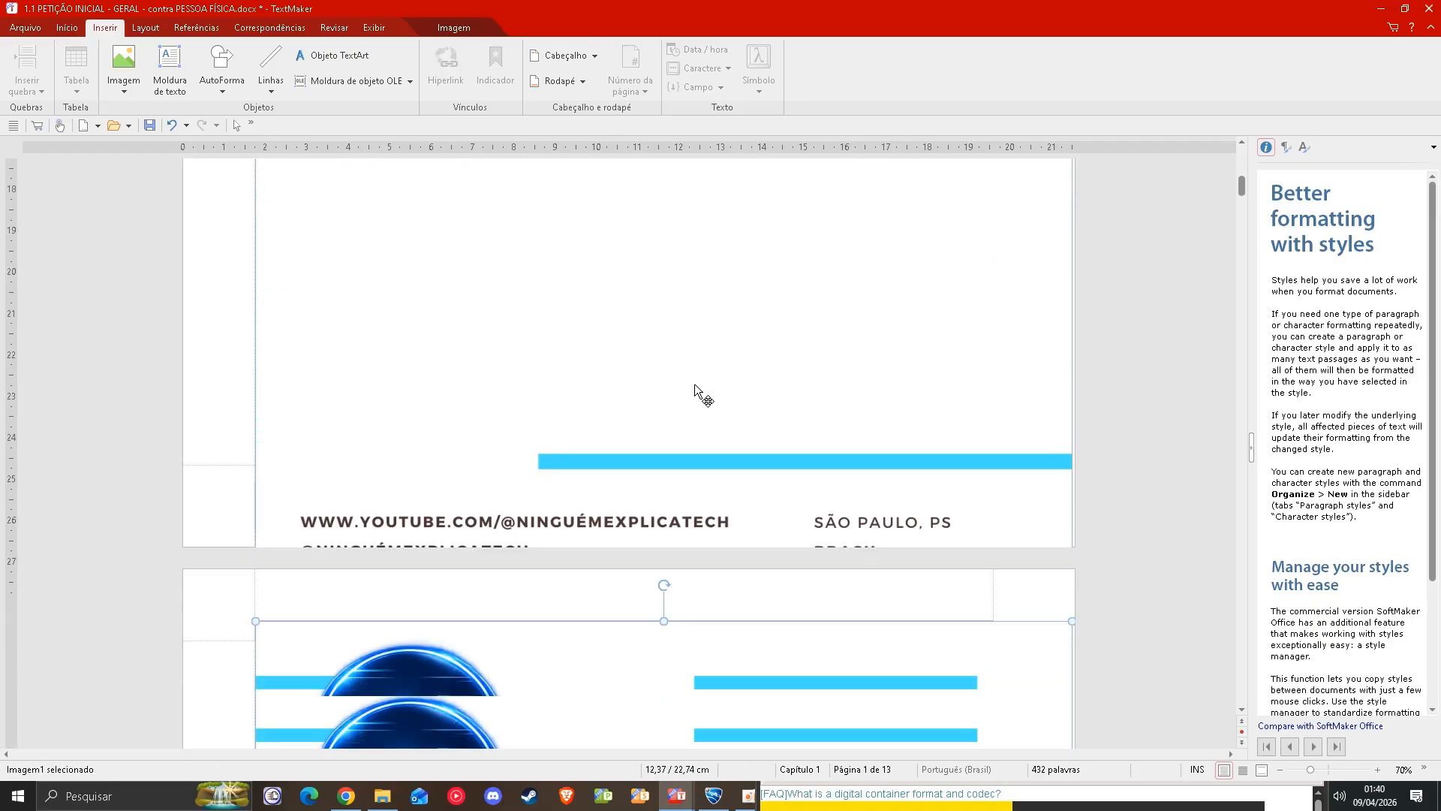
scroll(695, 385, down, 3)
scroll(575, 403, up, 4)
scroll(594, 414, down, 6)
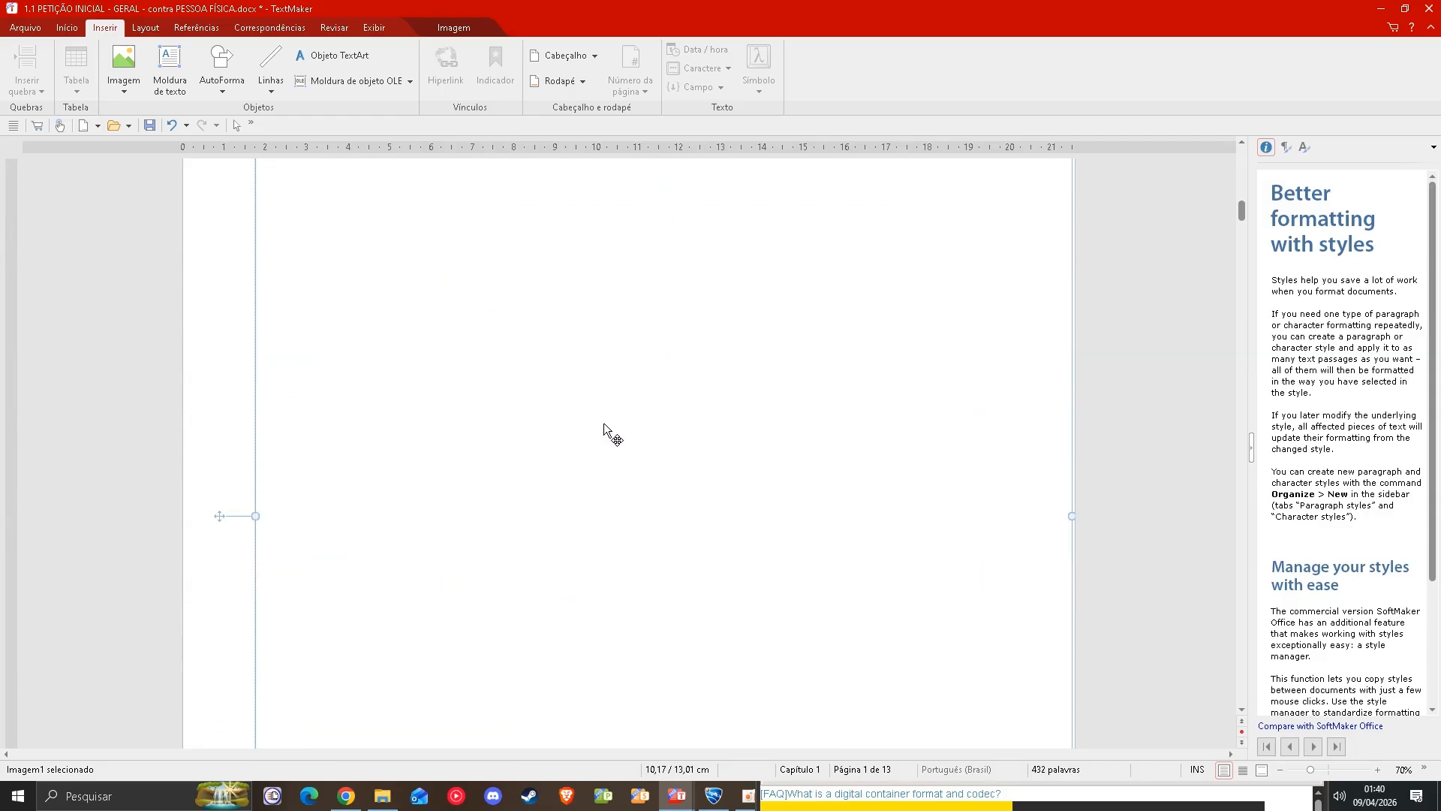
scroll(608, 422, up, 5)
scroll(609, 419, down, 4)
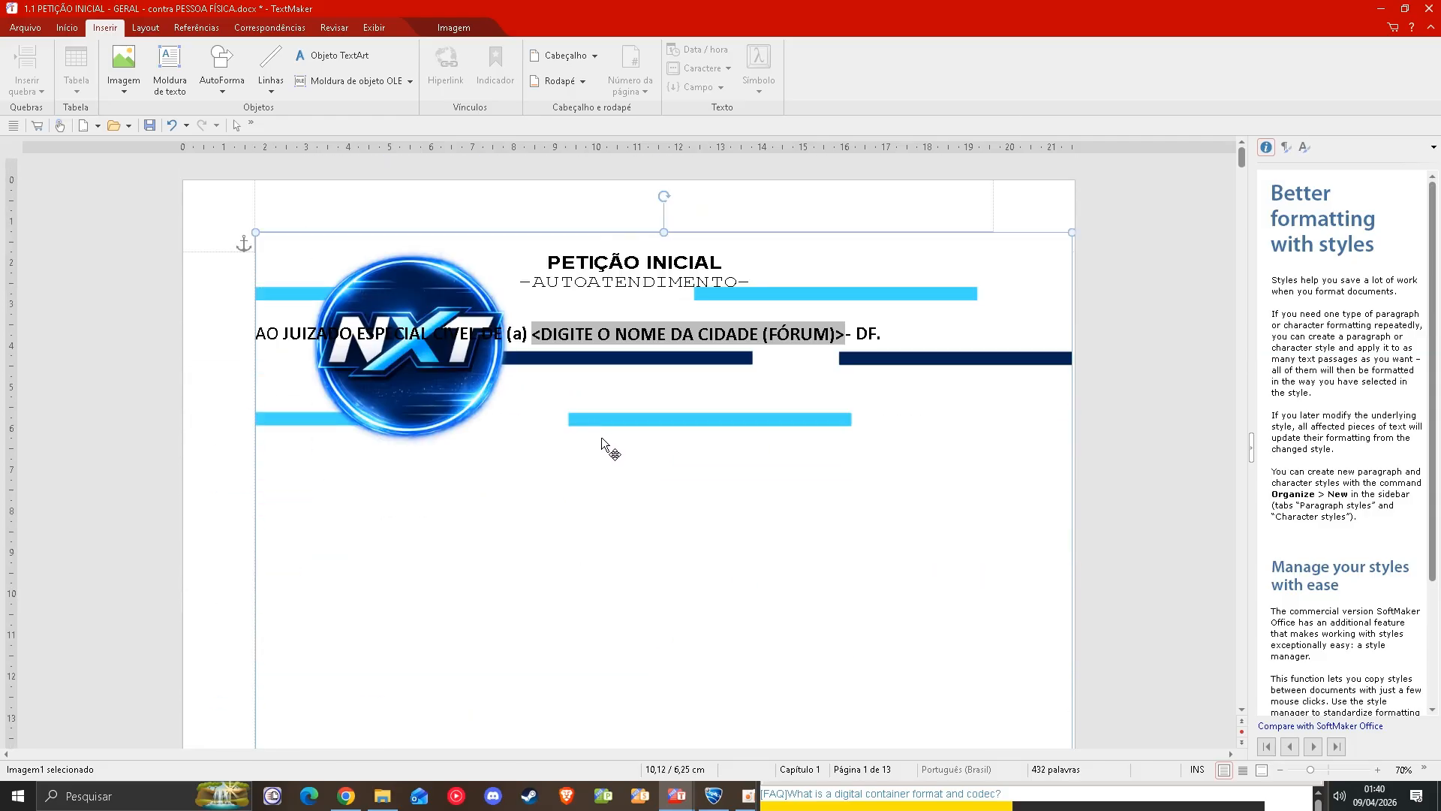
- Move the header letterhead image up and left towards the upper-left corner of the page
mouse_move(778, 434)
mouse_down()
mouse_move(753, 435)
mouse_move(740, 398)
mouse_move(776, 430)
mouse_move(791, 409)
mouse_move(767, 440)
mouse_up()
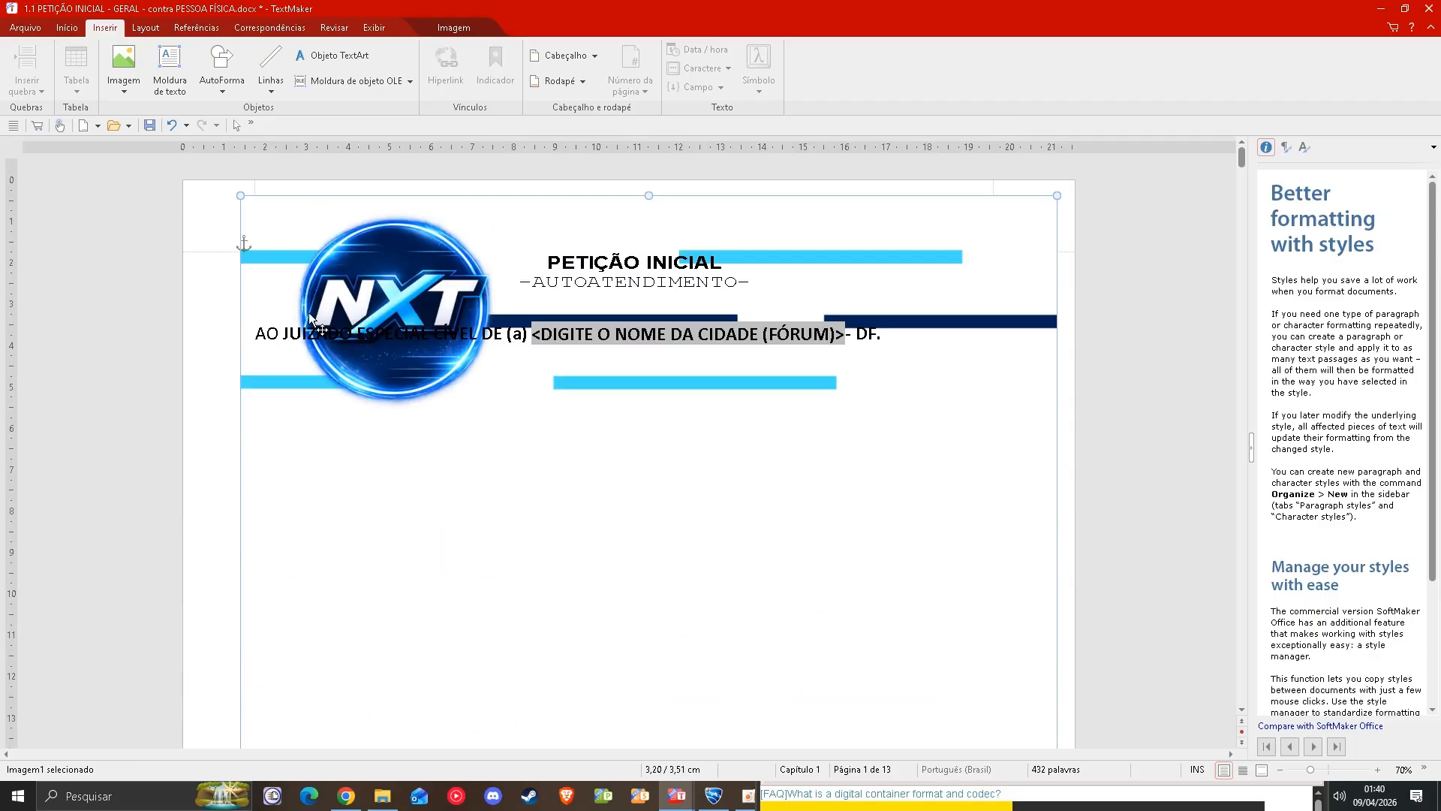
drag(566, 444, 530, 435)
drag(789, 470, 752, 452)
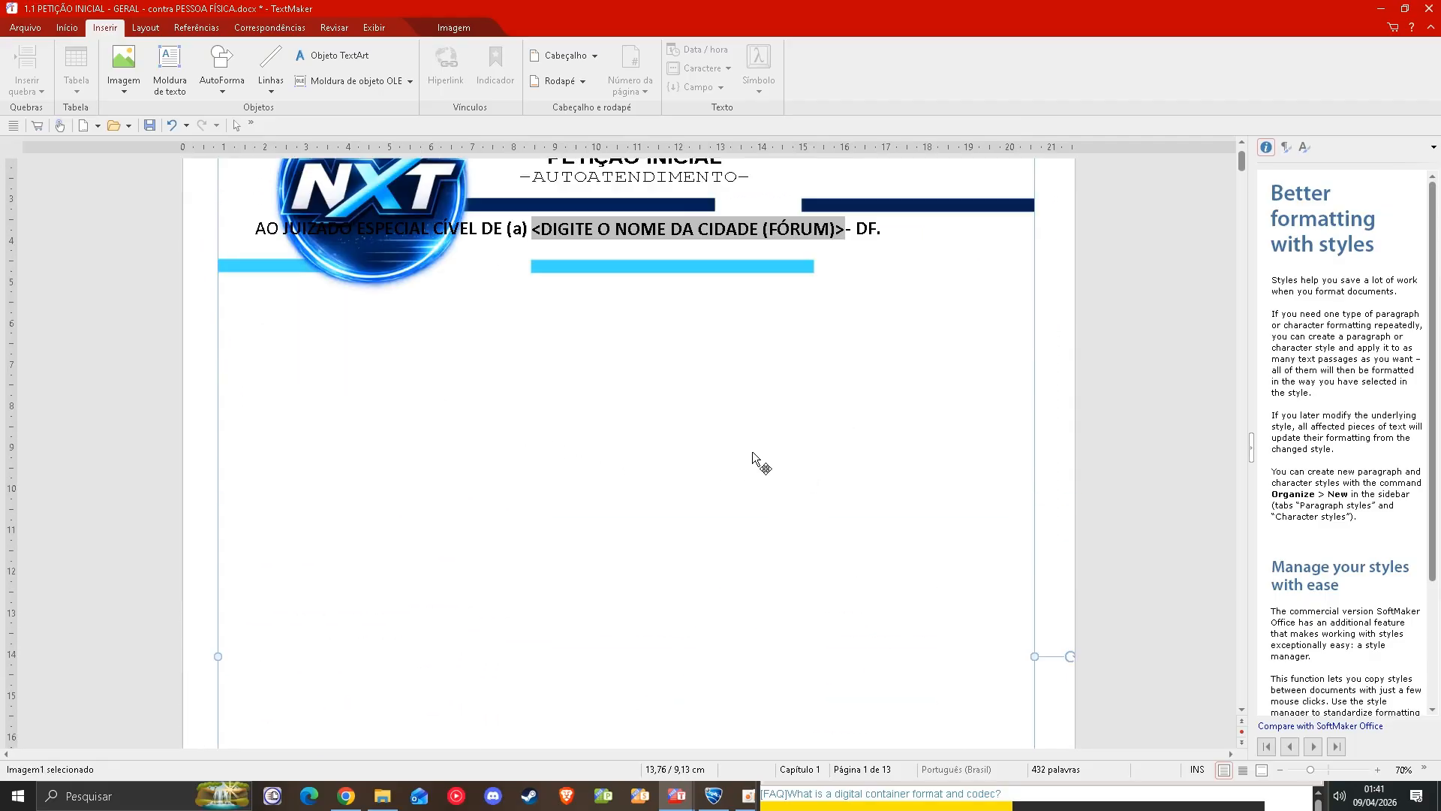
- Set the header image's horizontal and vertical offsets relative to the page to 0 cm in its object properties
right_click(687, 372)
click(732, 538)
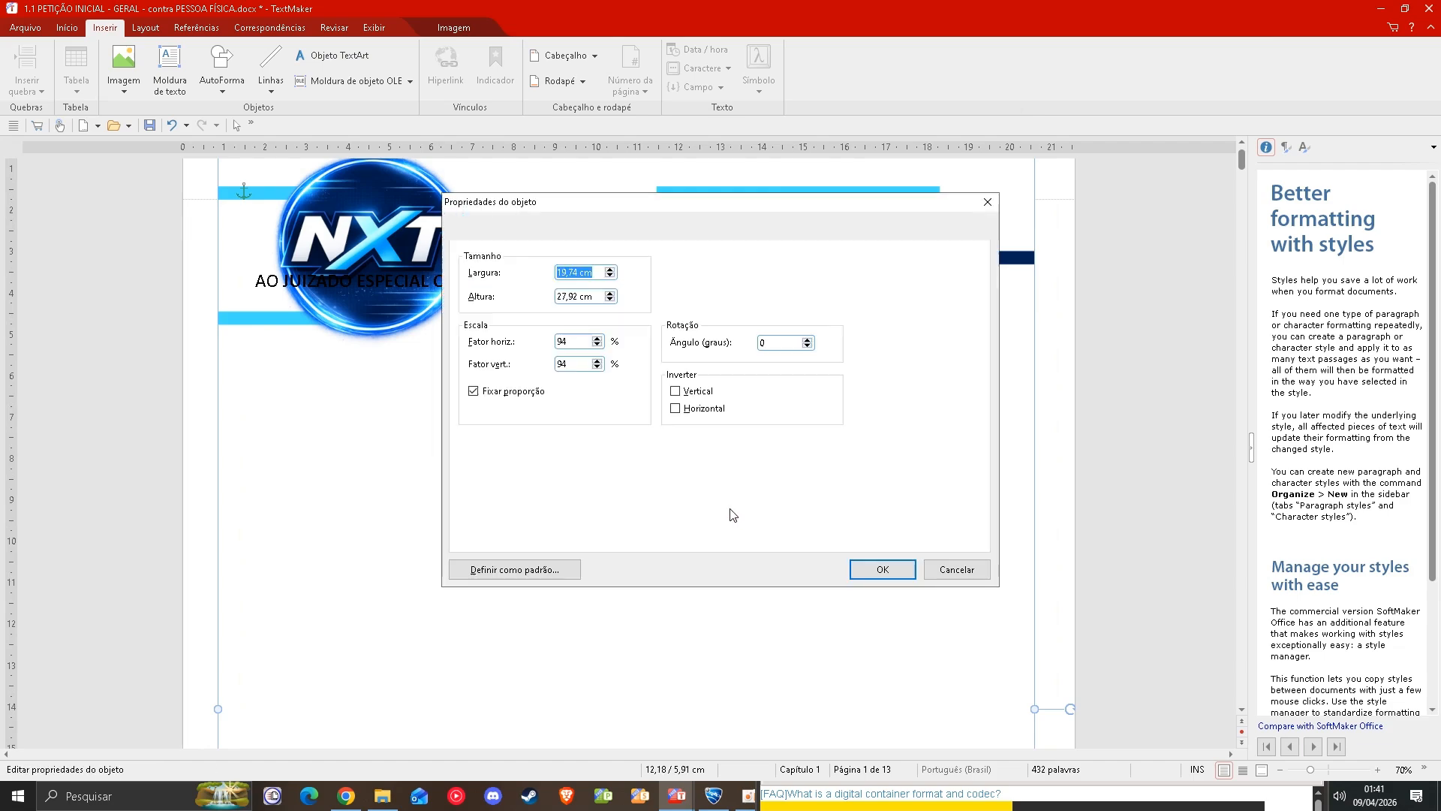
click(470, 234)
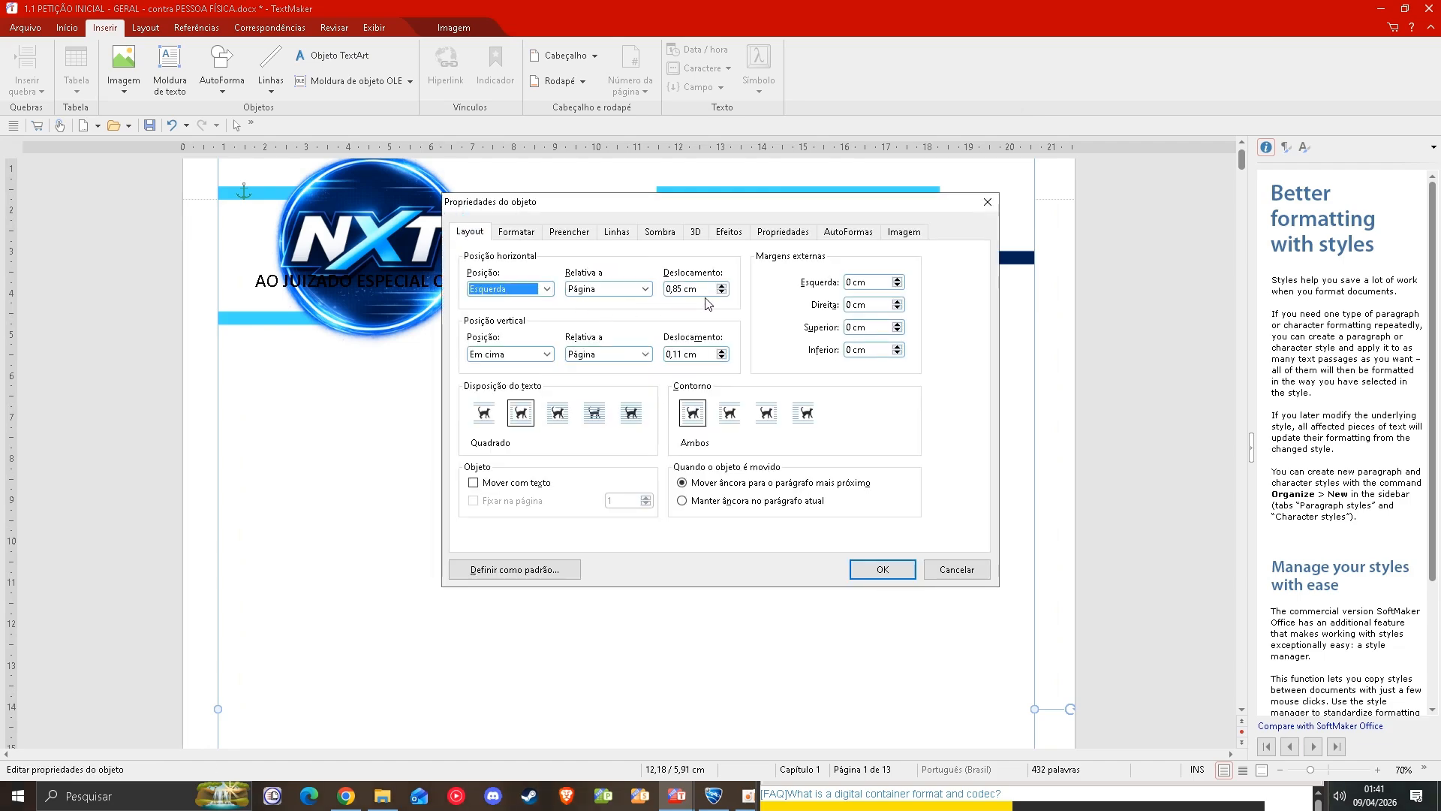
drag(684, 289, 643, 289)
text(0)
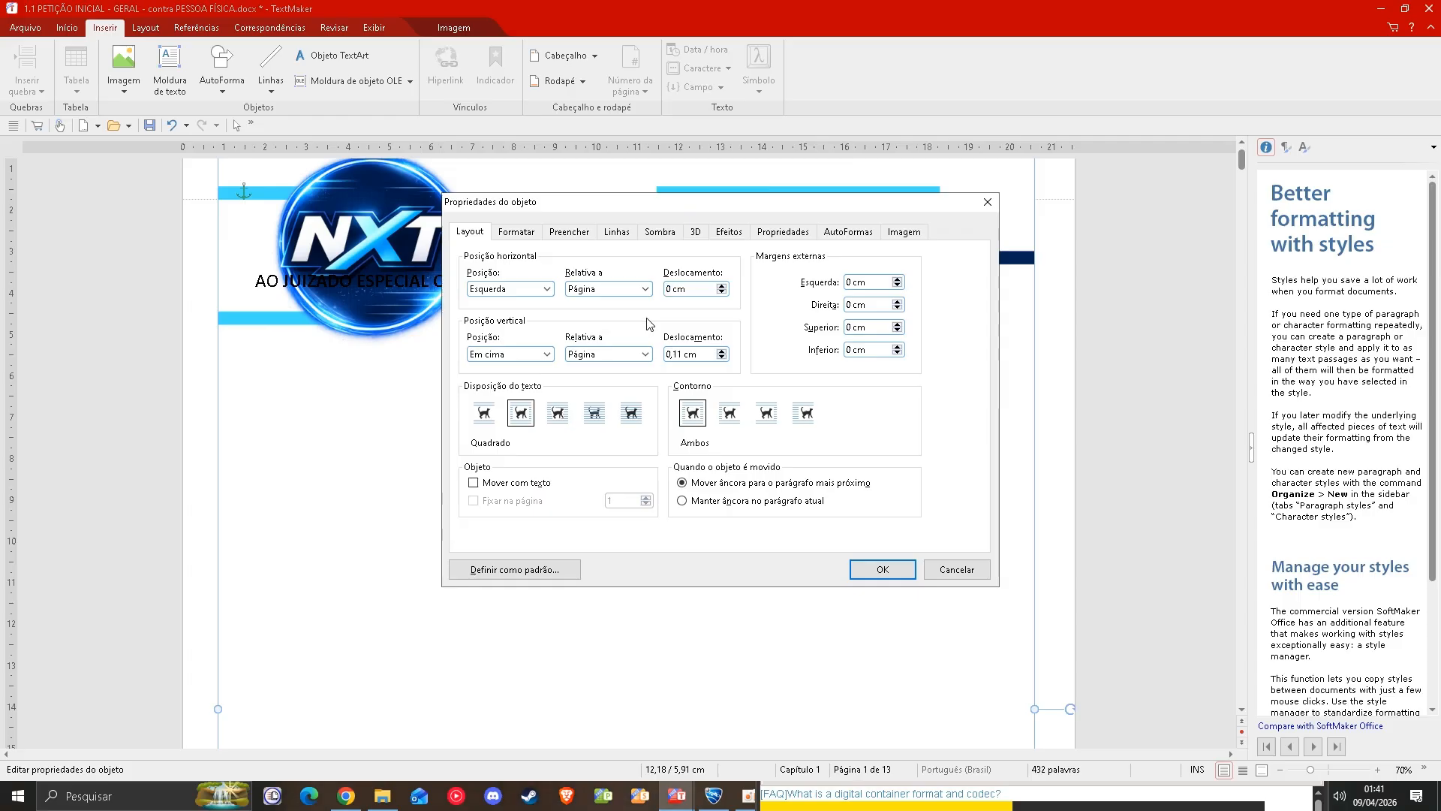
double_click(681, 354)
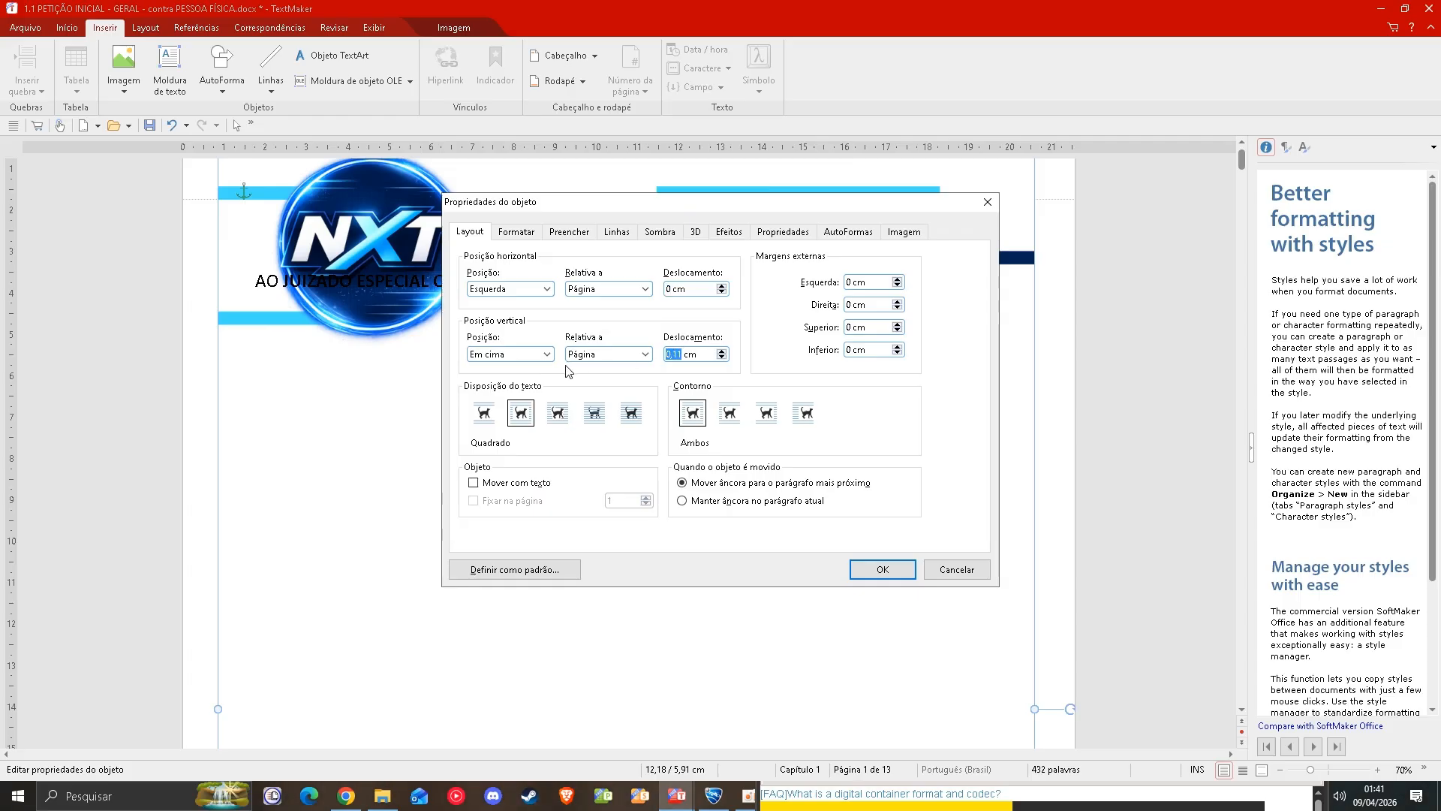
text(0)
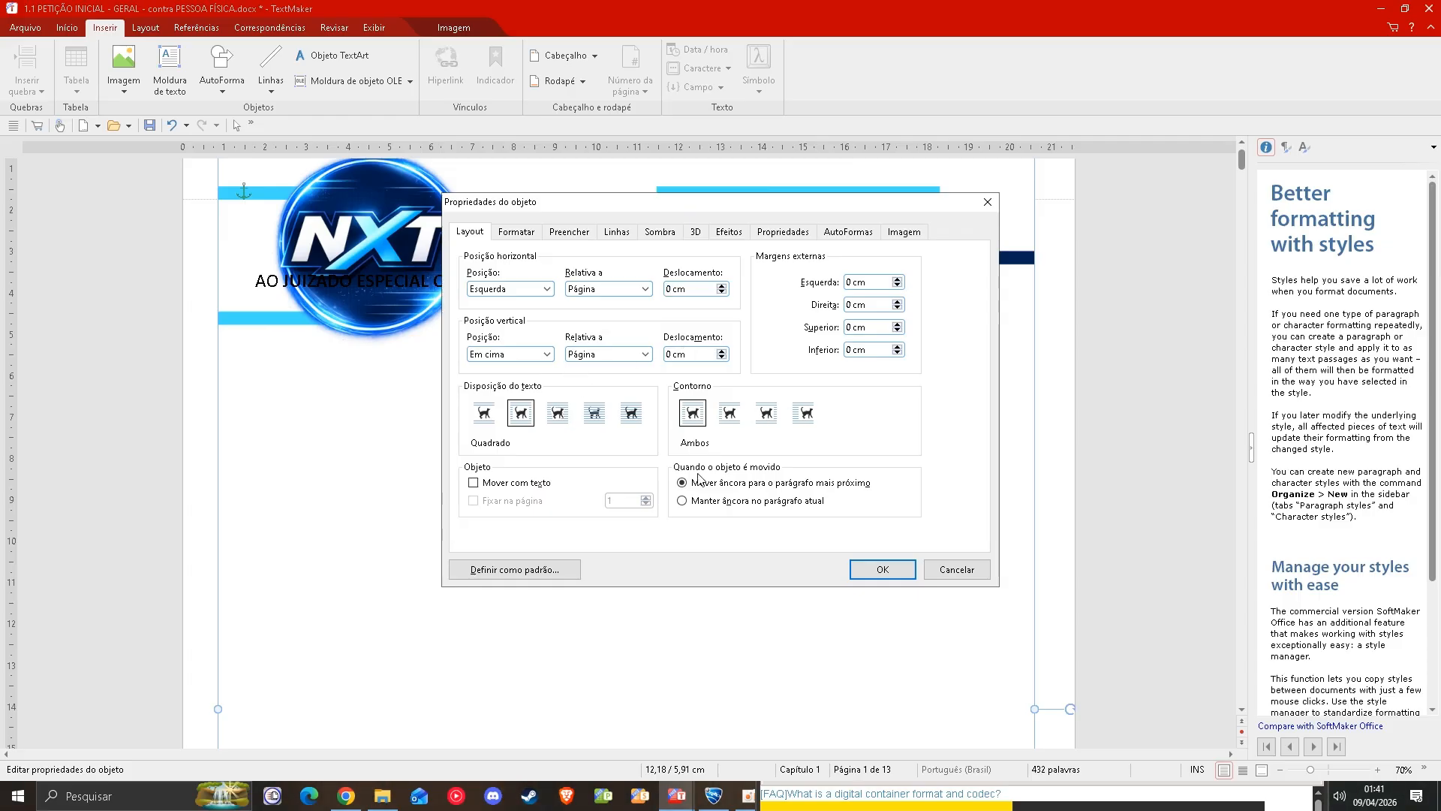
- Set the header image's text wrapping to behind text (Atrás do texto) and apply the object properties
click(594, 414)
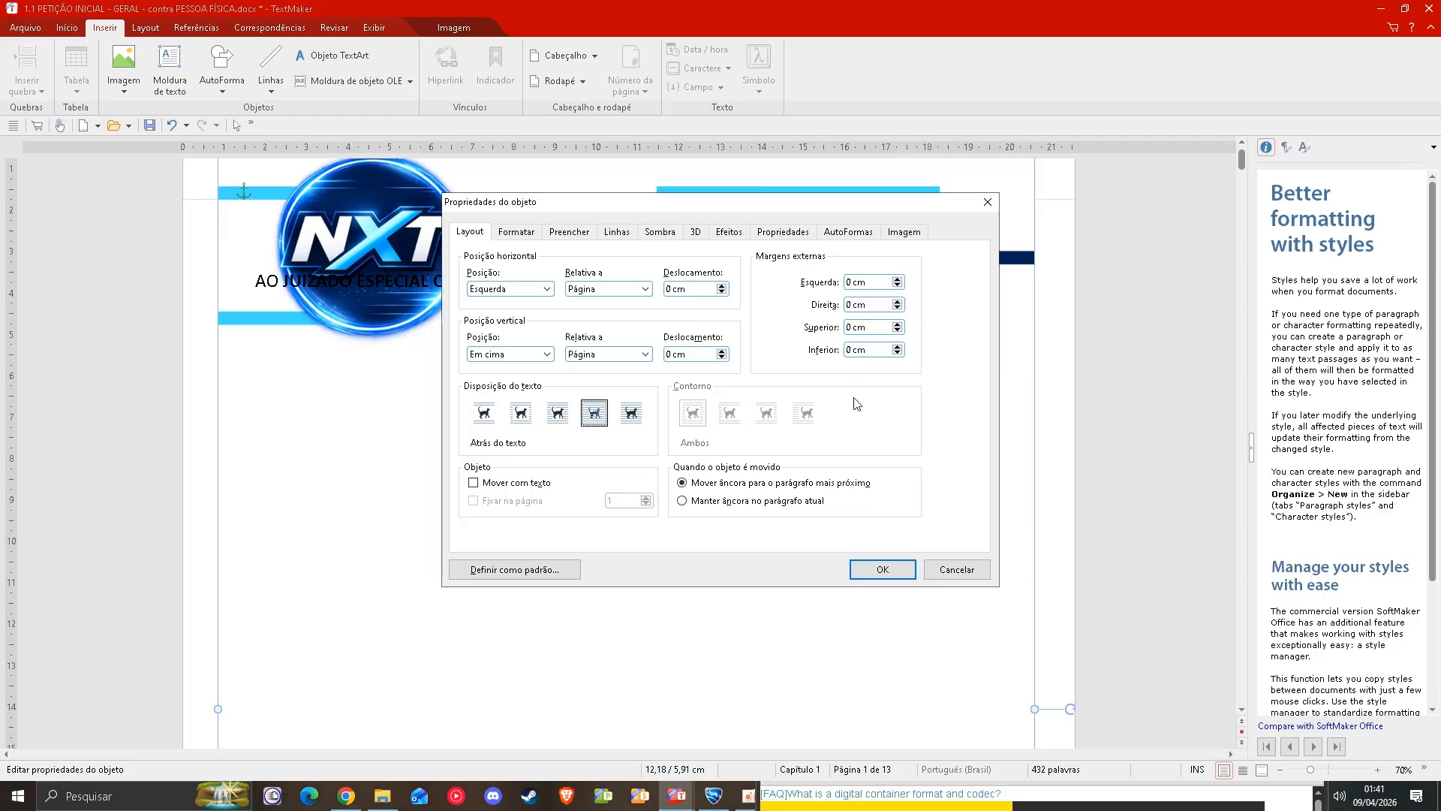
click(529, 242)
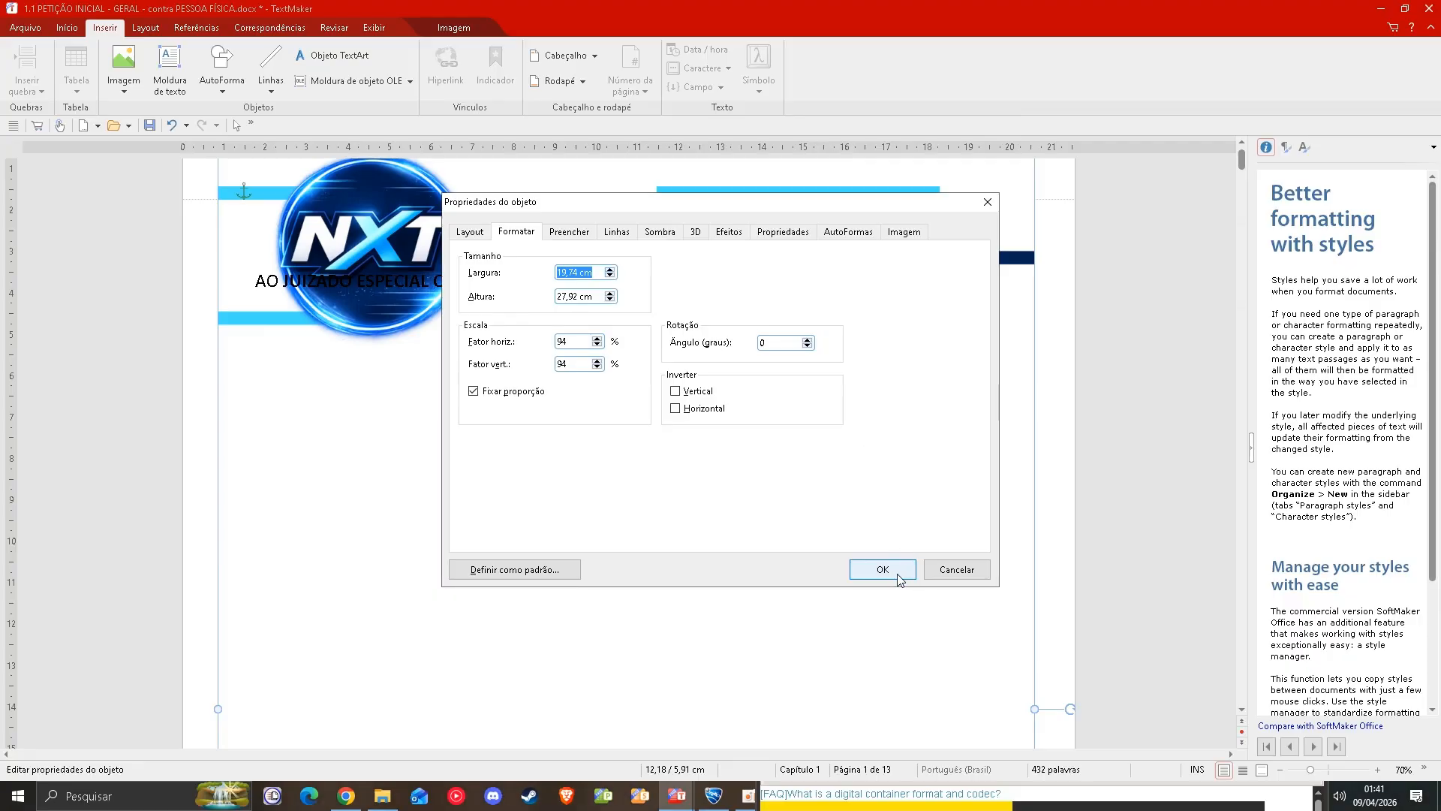
click(856, 568)
- Examine the letterhead's position and page coverage behind the petition text on both pages
scroll(1006, 398, down, 3)
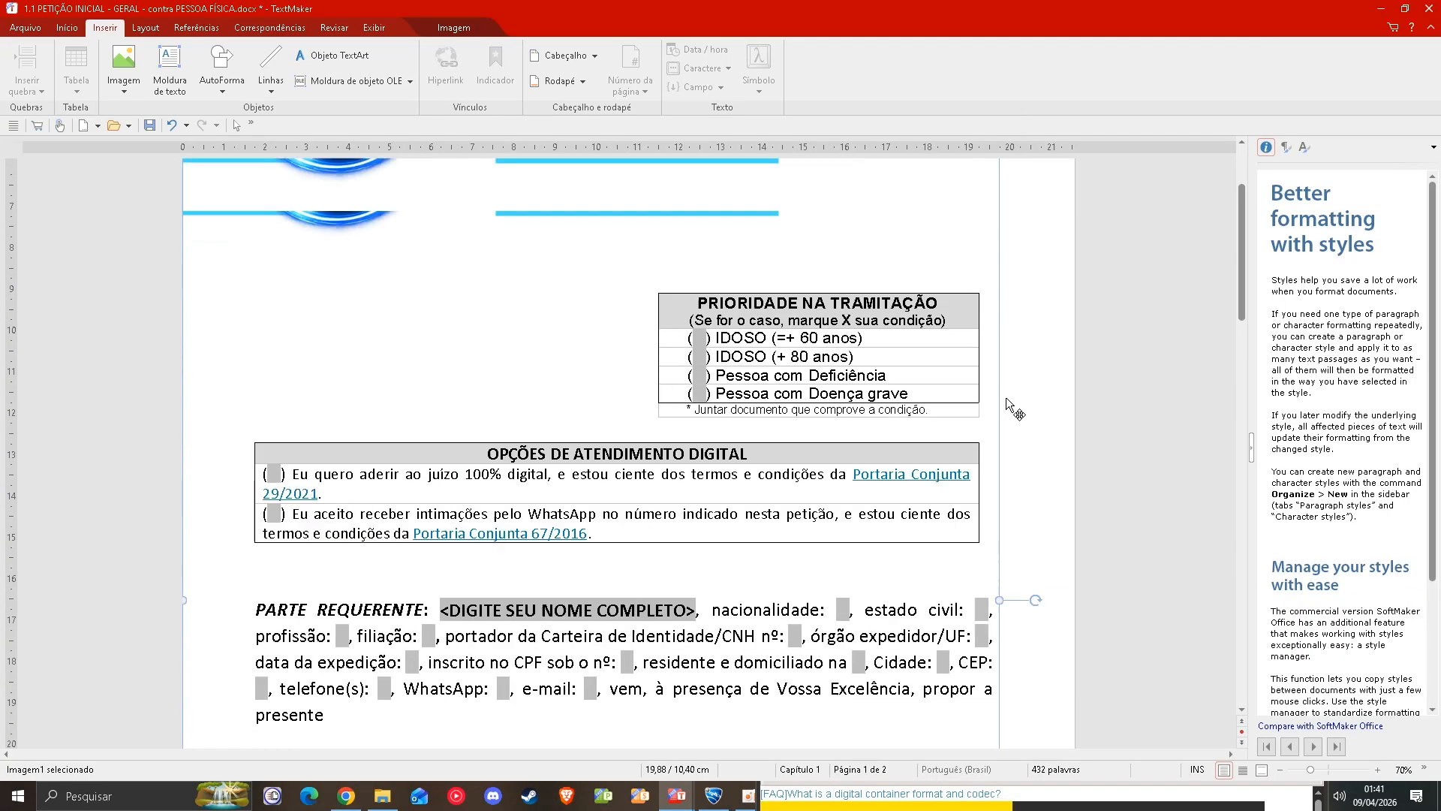
scroll(1006, 398, up, 3)
scroll(719, 335, down, 1)
scroll(735, 337, down, 10)
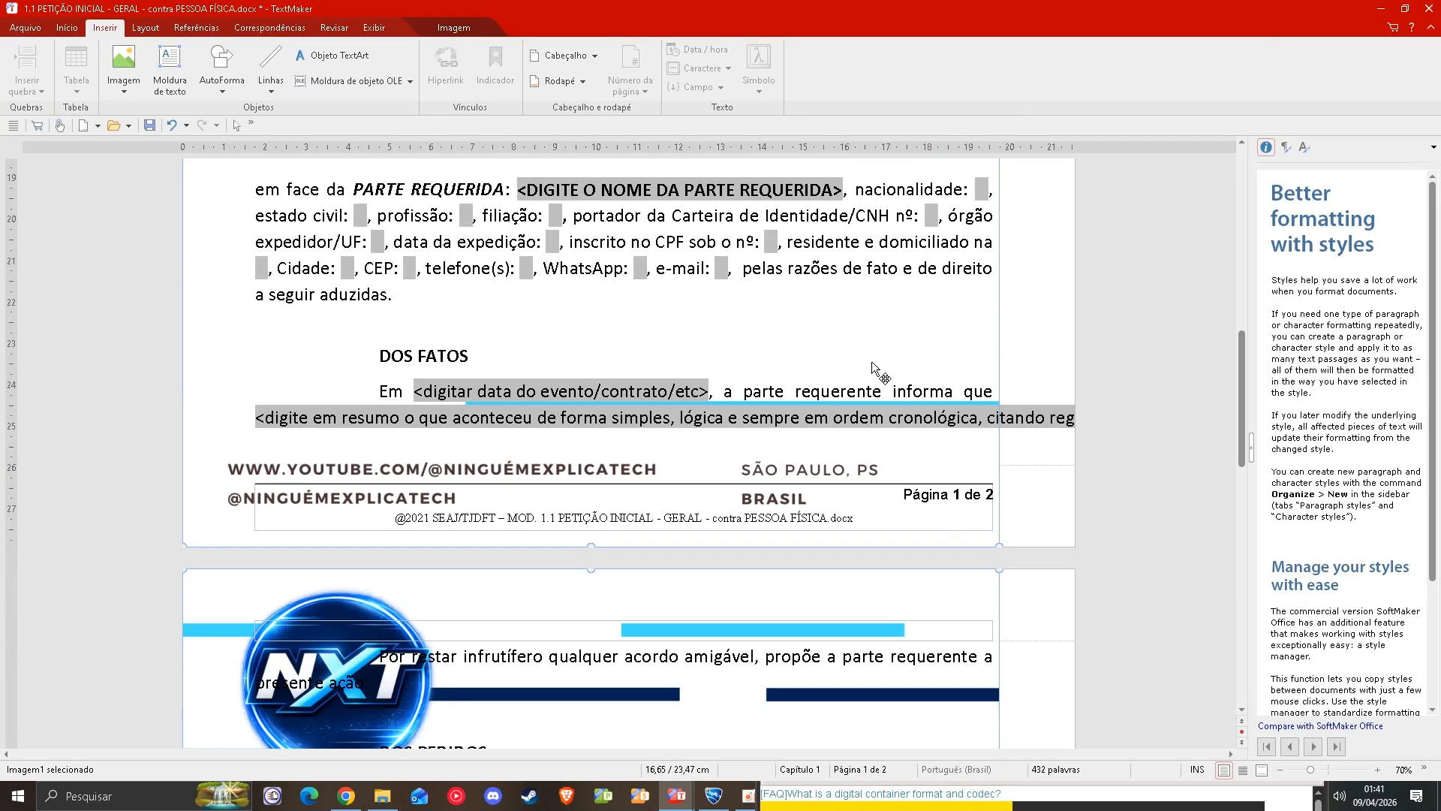
scroll(874, 364, up, 10)
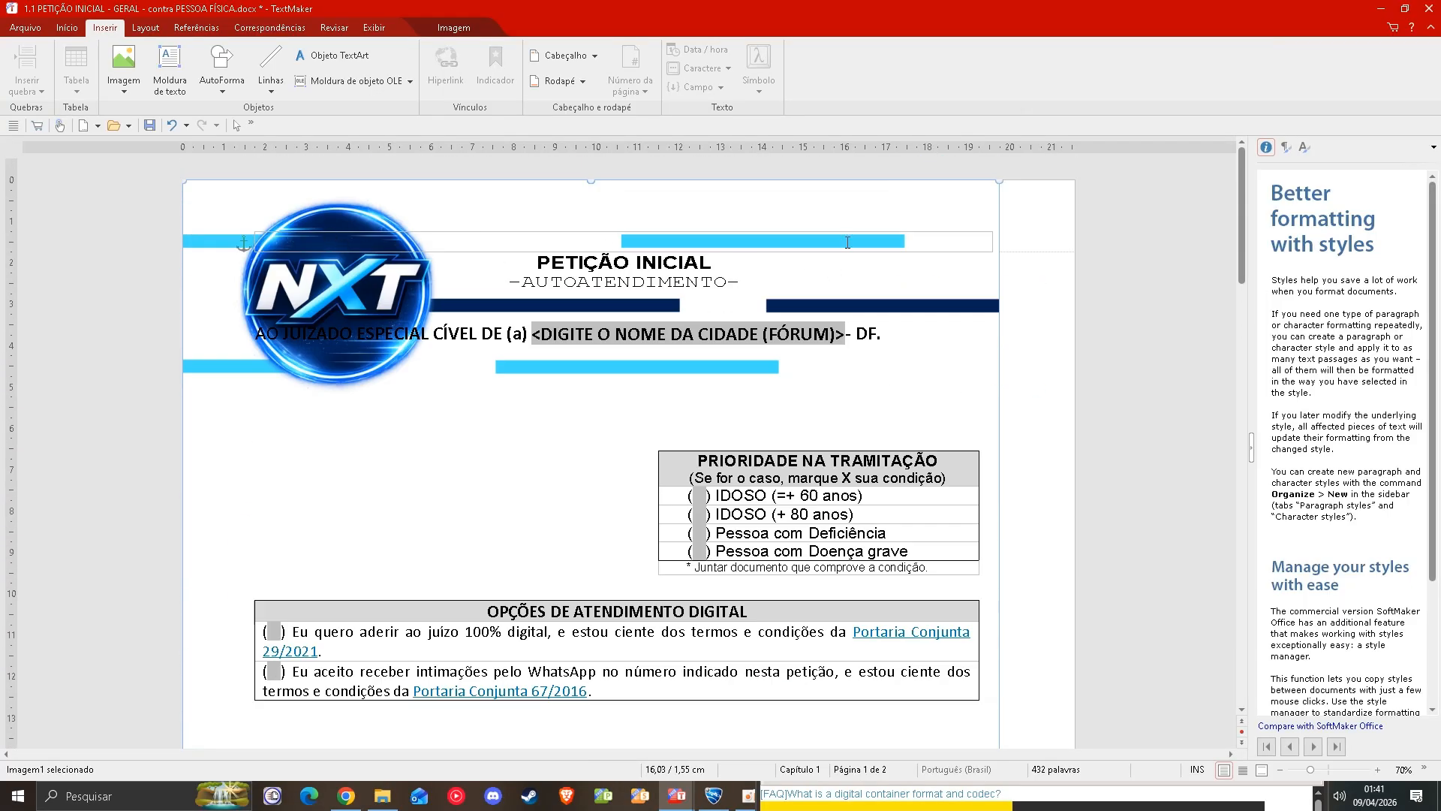
scroll(632, 187, down, 12)
scroll(1175, 315, up, 9)
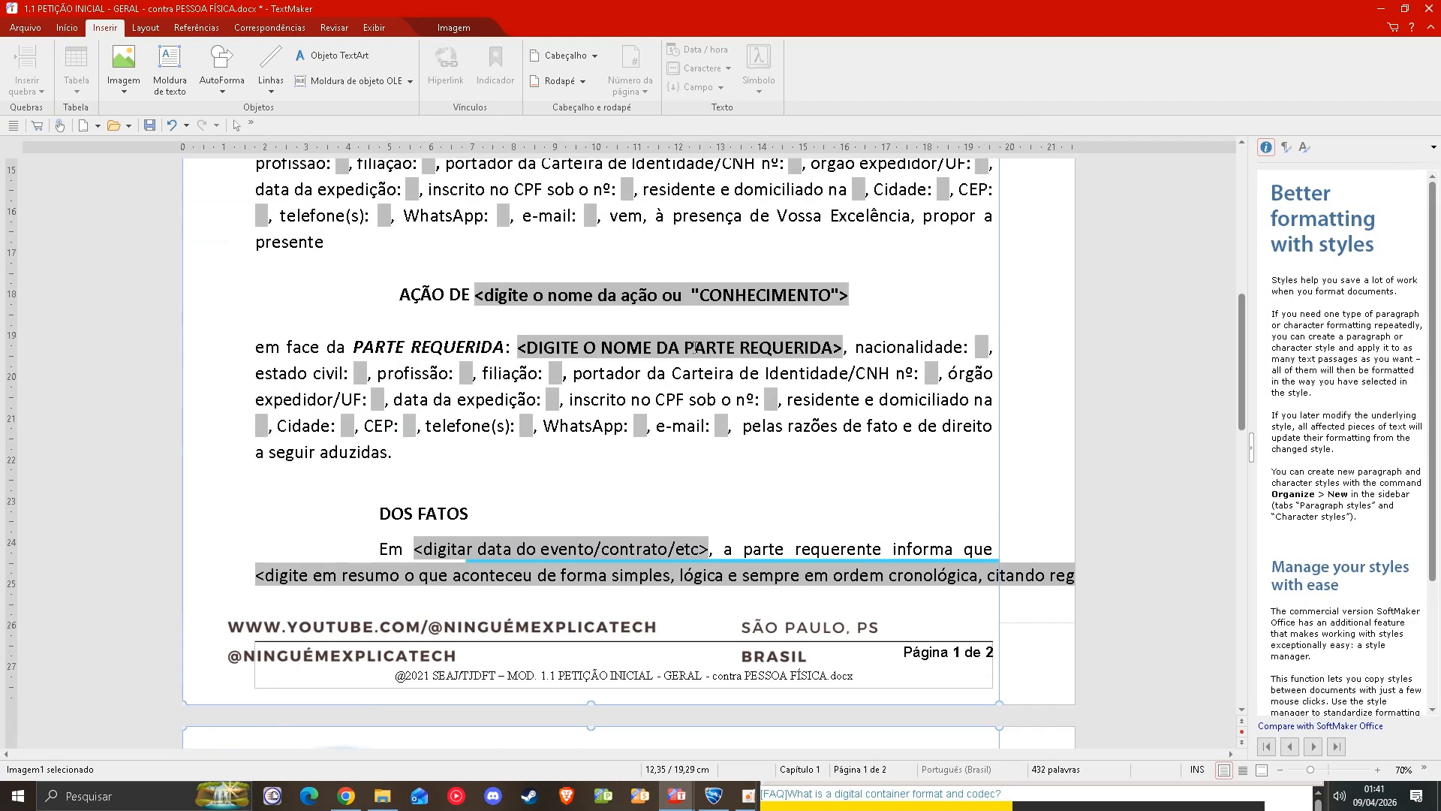
scroll(1174, 316, down, 3)
scroll(1030, 318, up, 7)
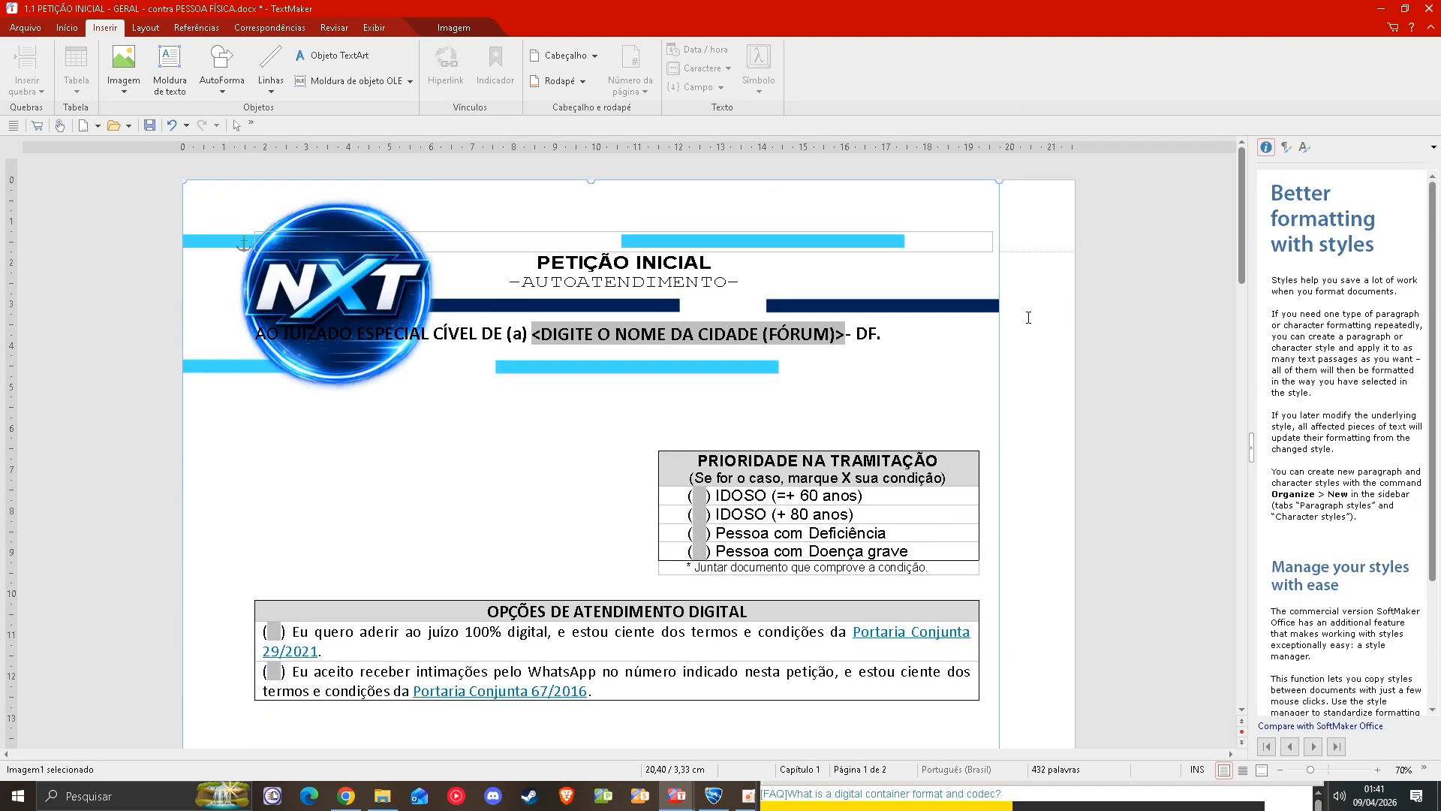
scroll(1029, 317, down, 7)
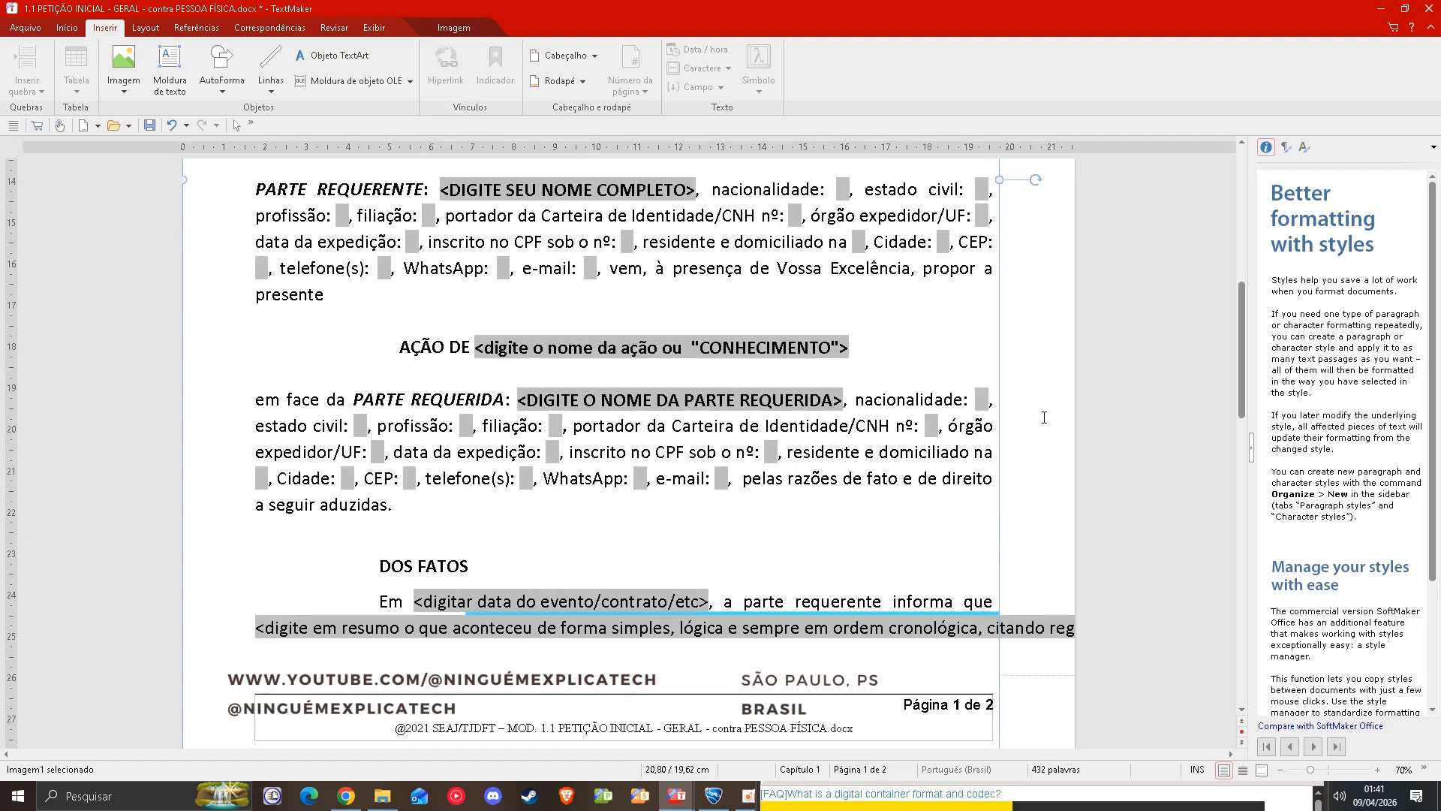
scroll(1072, 506, up, 7)
- Enlarge the header letterhead image from its lower-right corner until it spans the full page width, deselect it and check both pages
scroll(1072, 507, down, 9)
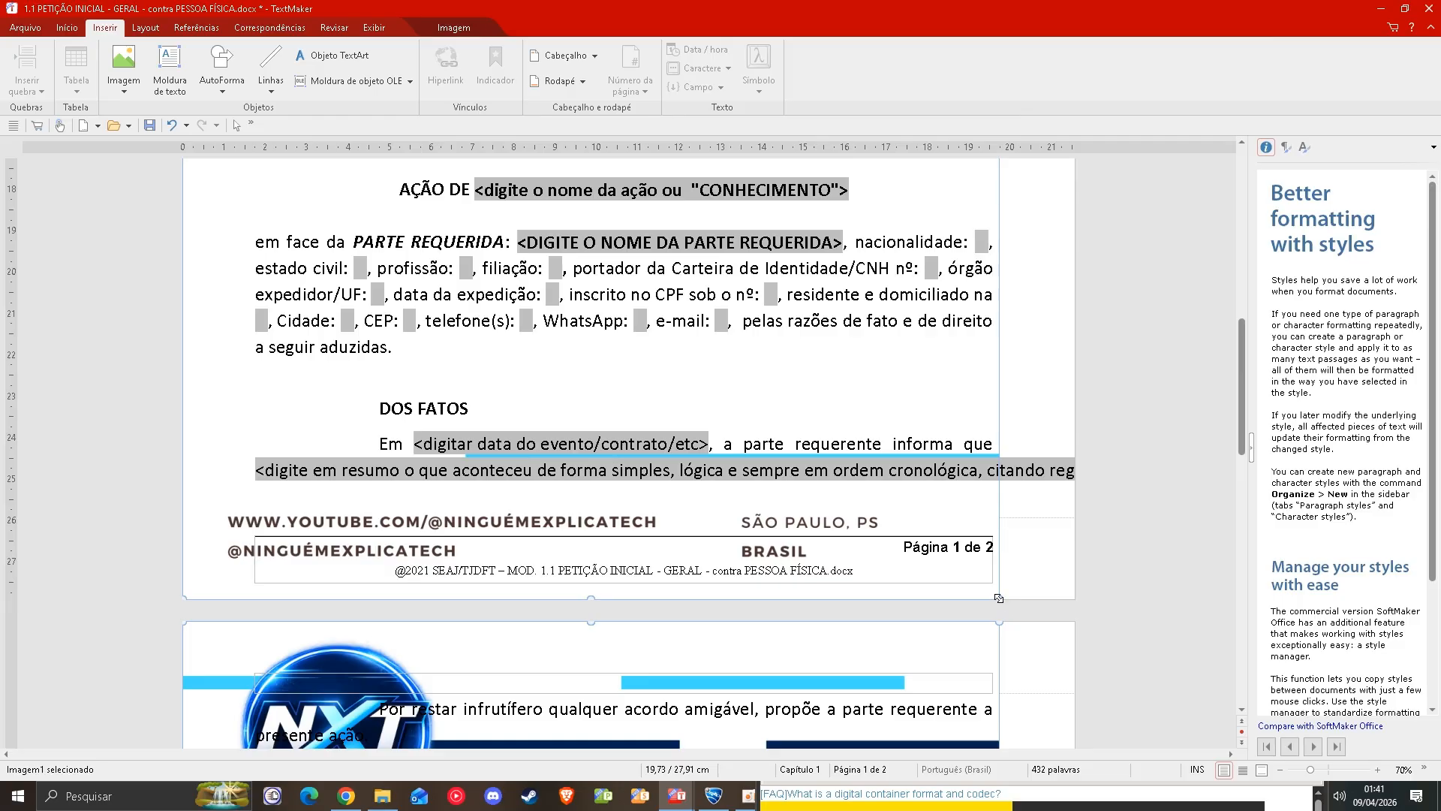
drag(999, 598, 1083, 621)
scroll(1125, 606, up, 7)
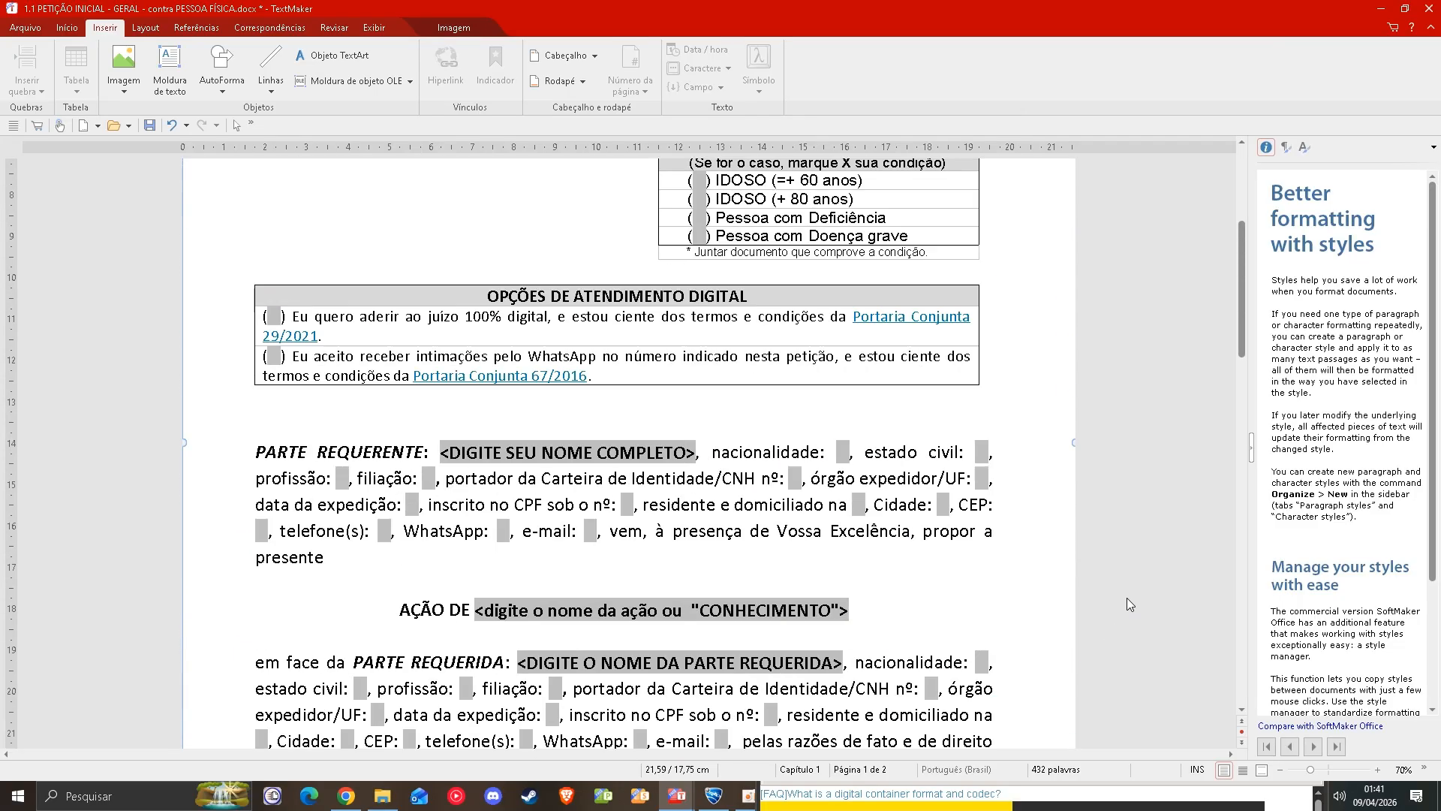
click(1132, 525)
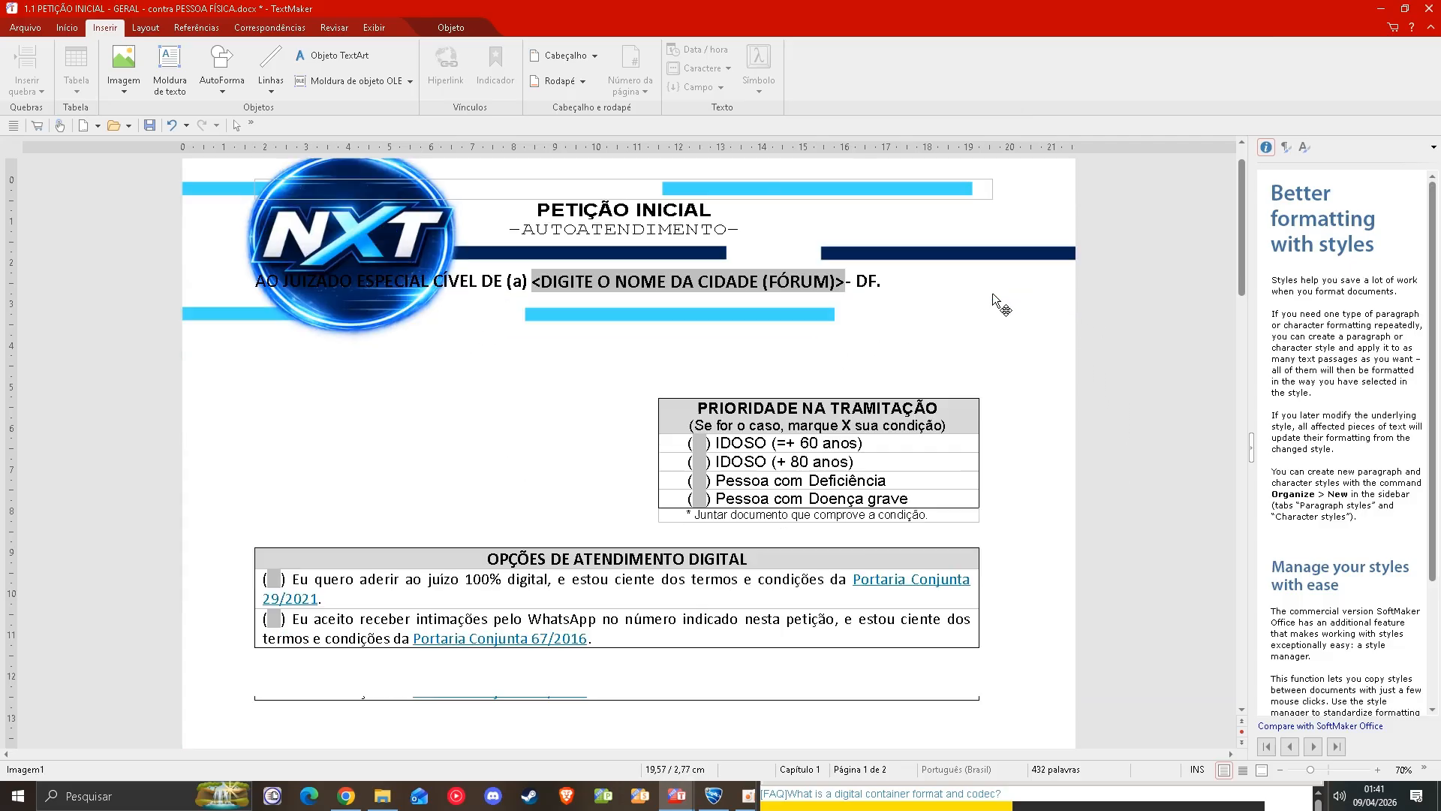
scroll(992, 293, down, 10)
scroll(1012, 372, down, 4)
scroll(1012, 372, up, 5)
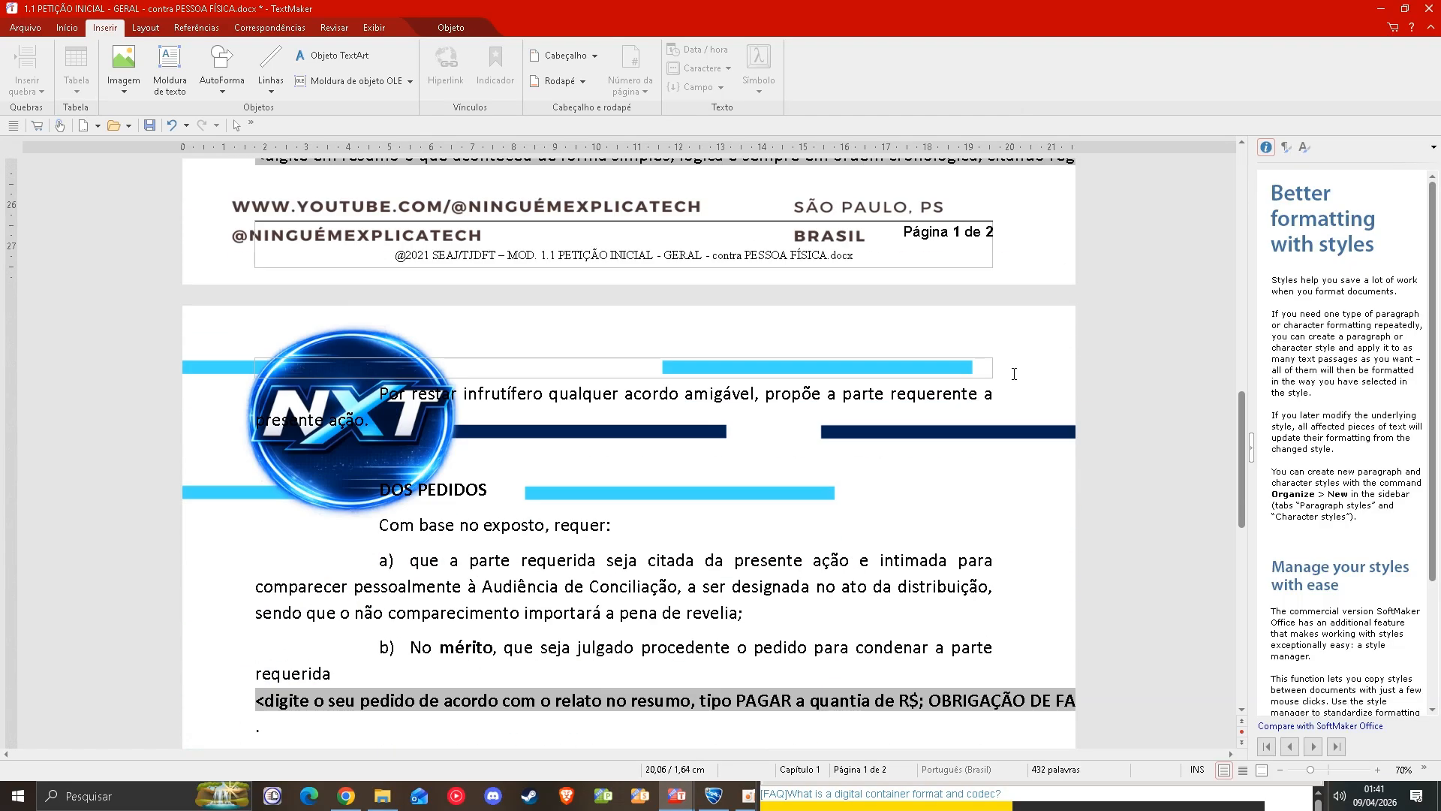
- Check where the letterhead graphics overlap the petition text at the page break and at the top of the first page
scroll(1012, 371, down, 10)
scroll(1011, 370, up, 4)
scroll(1021, 379, up, 12)
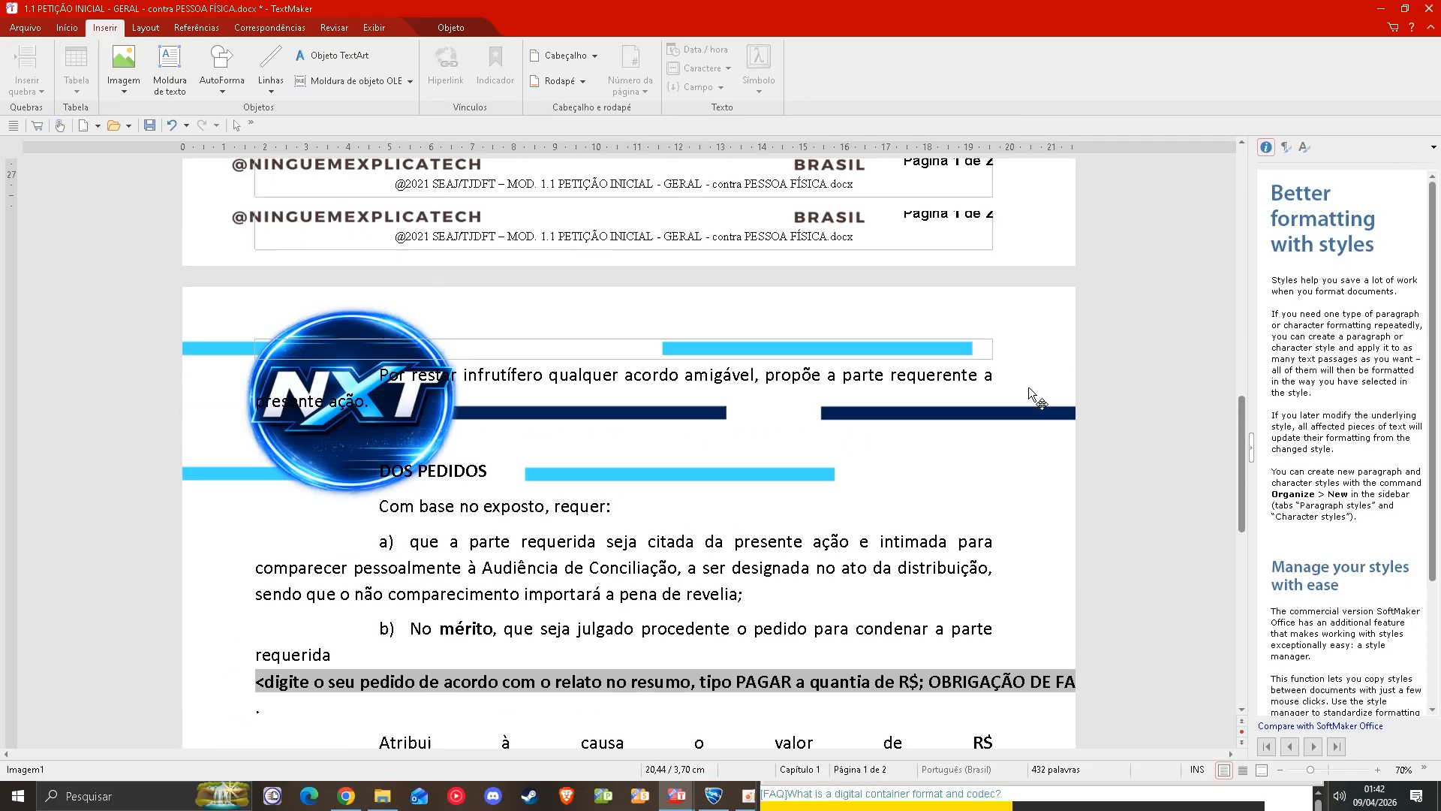
scroll(1033, 385, down, 12)
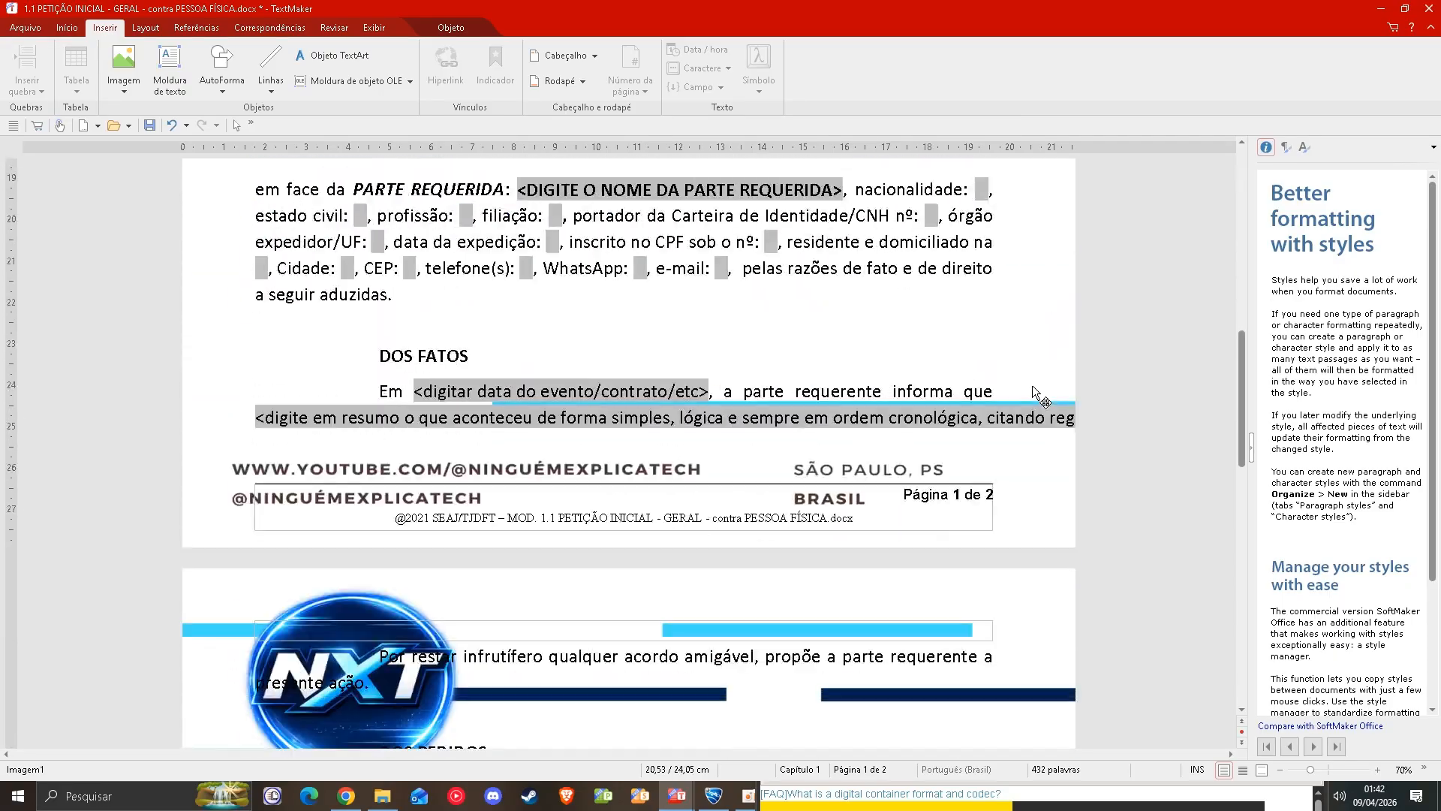
scroll(1031, 385, up, 12)
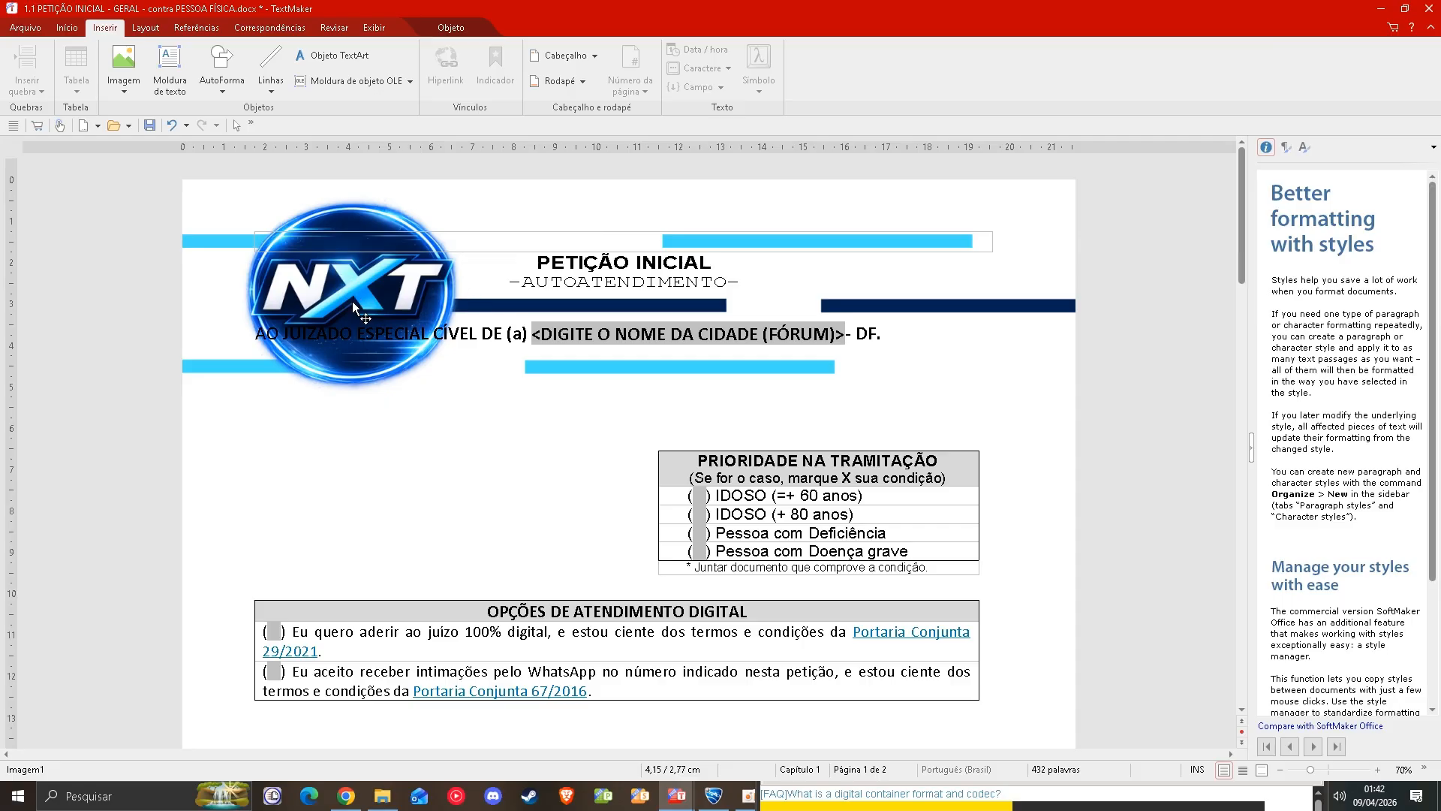
- Try to shift the letterhead image slightly to the left on the page
drag(252, 334, 246, 333)
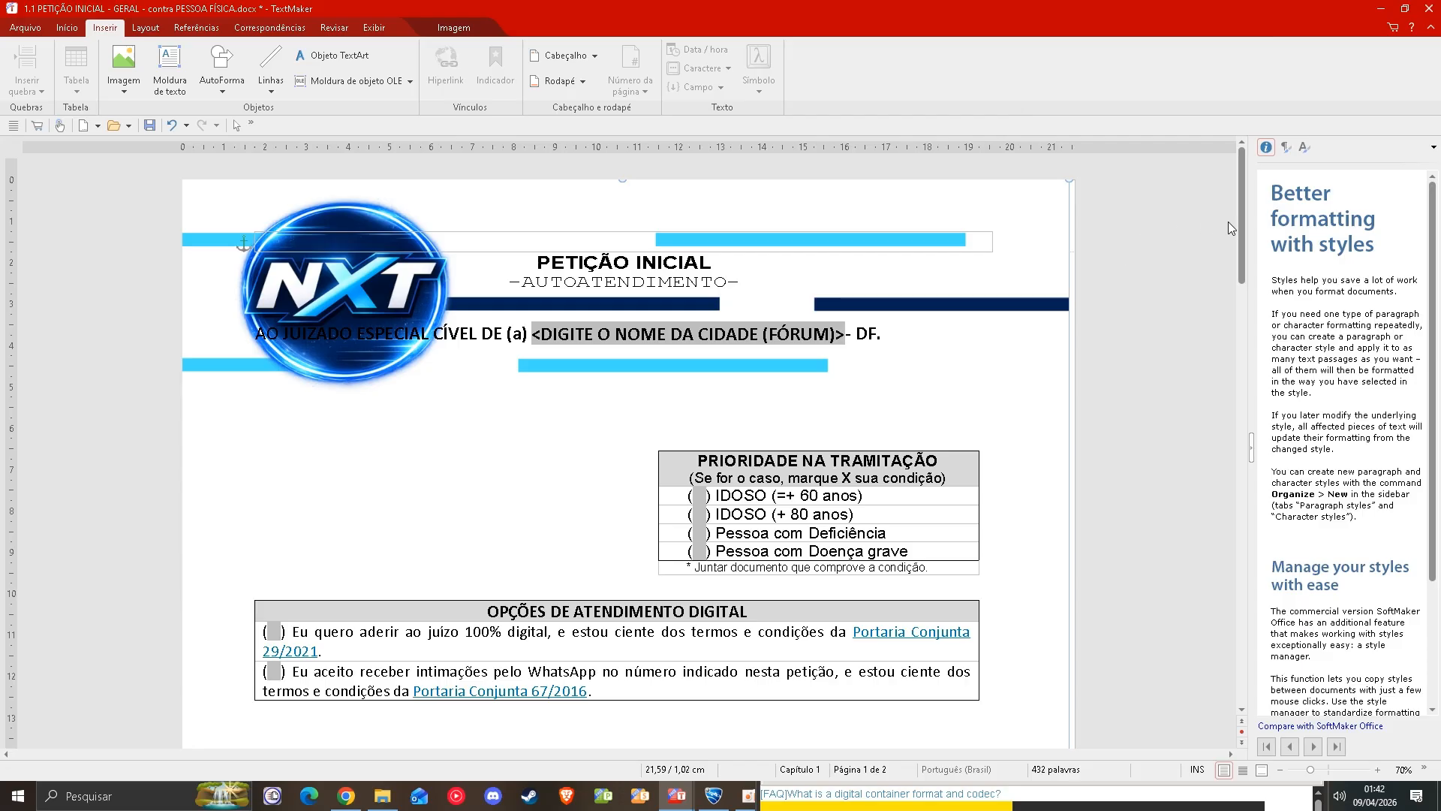
scroll(1228, 222, down, 5)
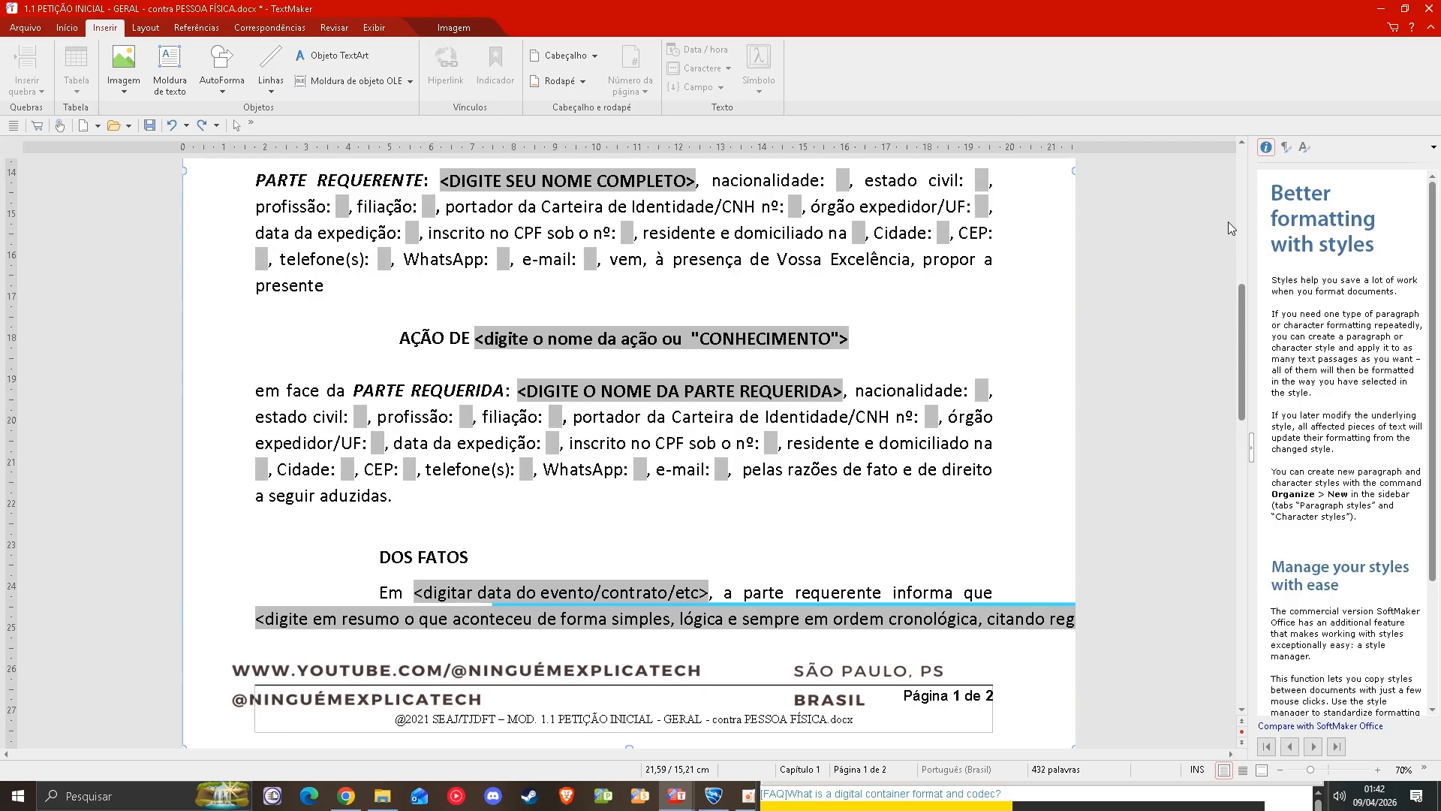
scroll(1153, 264, up, 6)
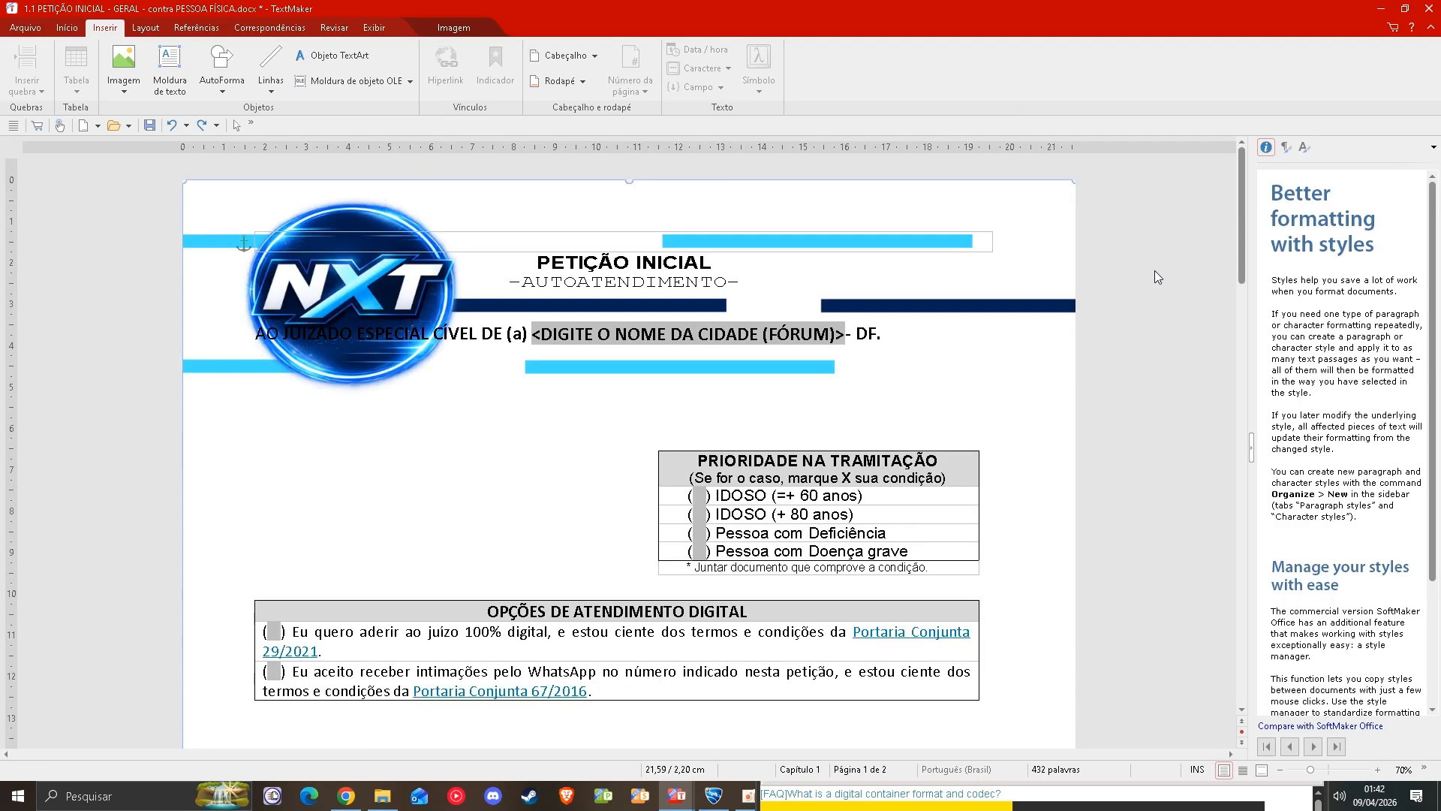
scroll(1154, 270, down, 9)
scroll(1151, 285, down, 2)
scroll(1150, 288, up, 10)
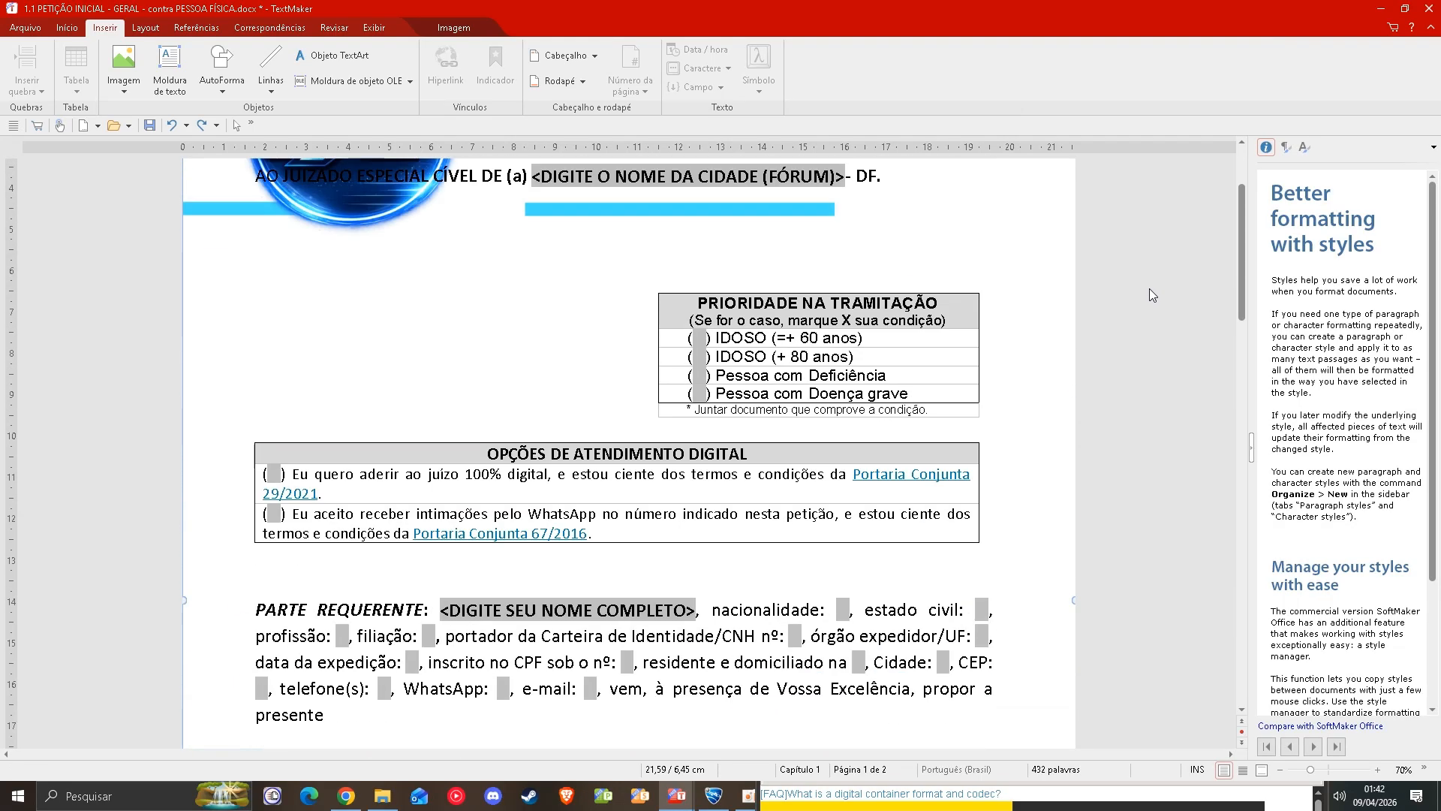
- Set the top page margin to 5,5 cm in the page setup and check the text position below the letterhead
click(684, 300)
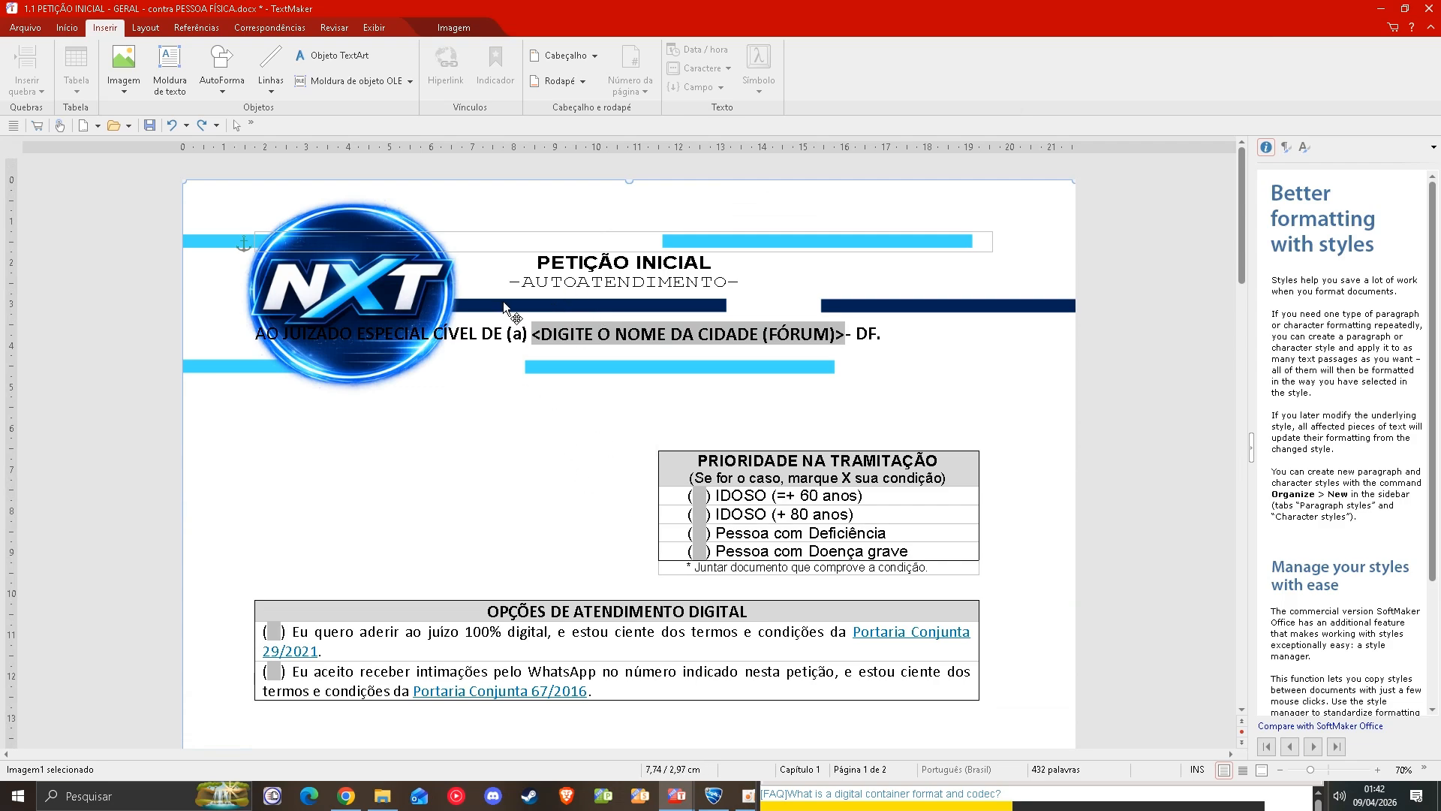
click(146, 28)
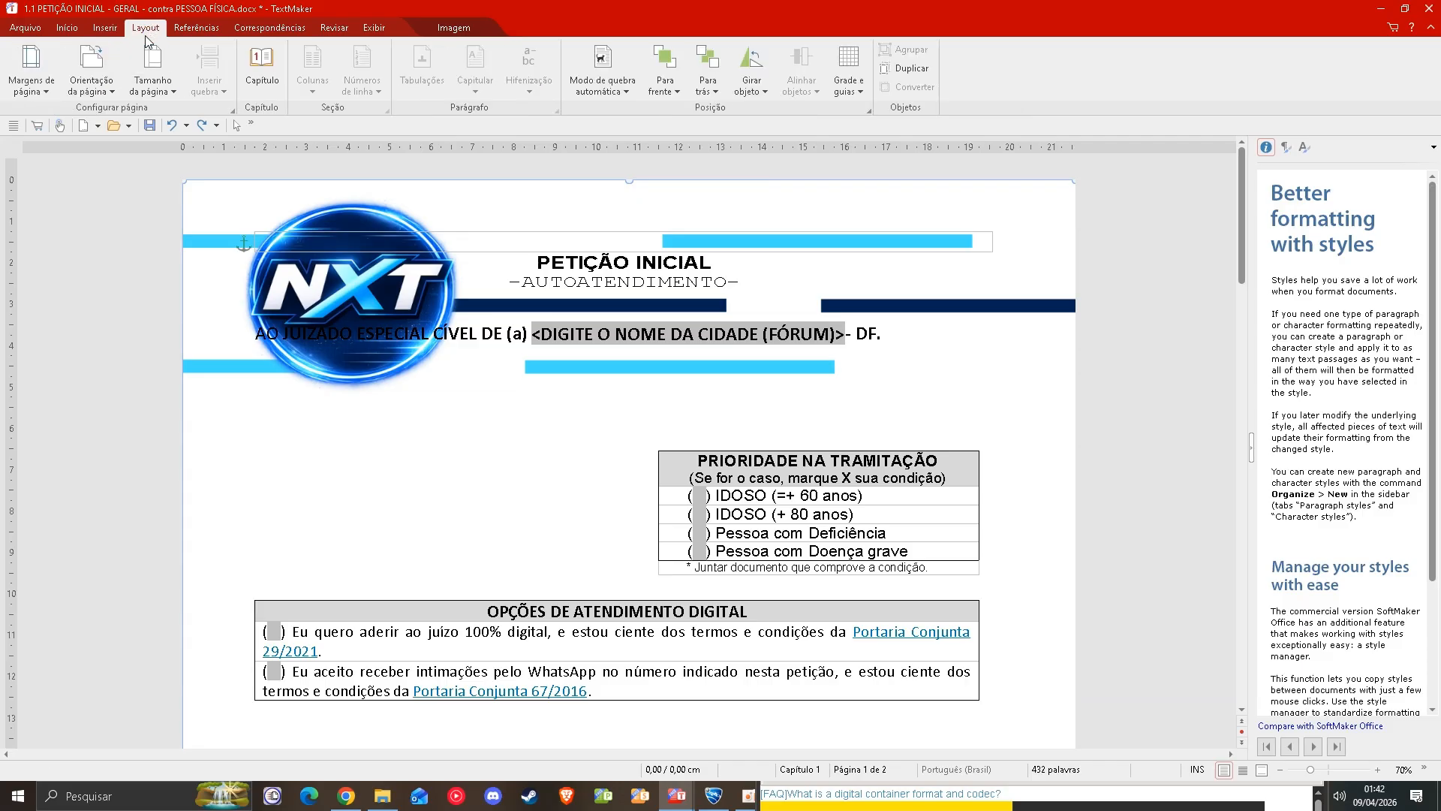
click(51, 93)
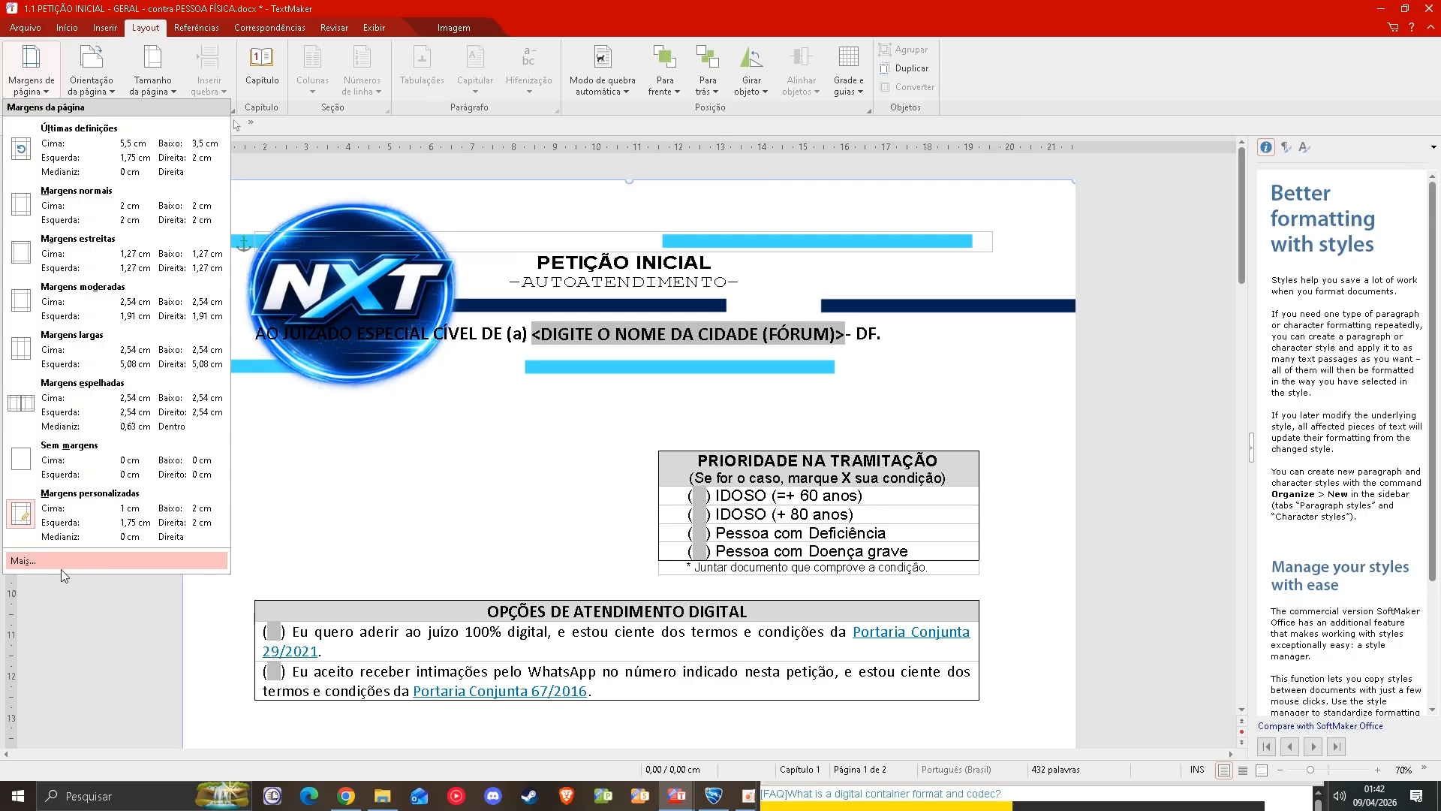
click(115, 564)
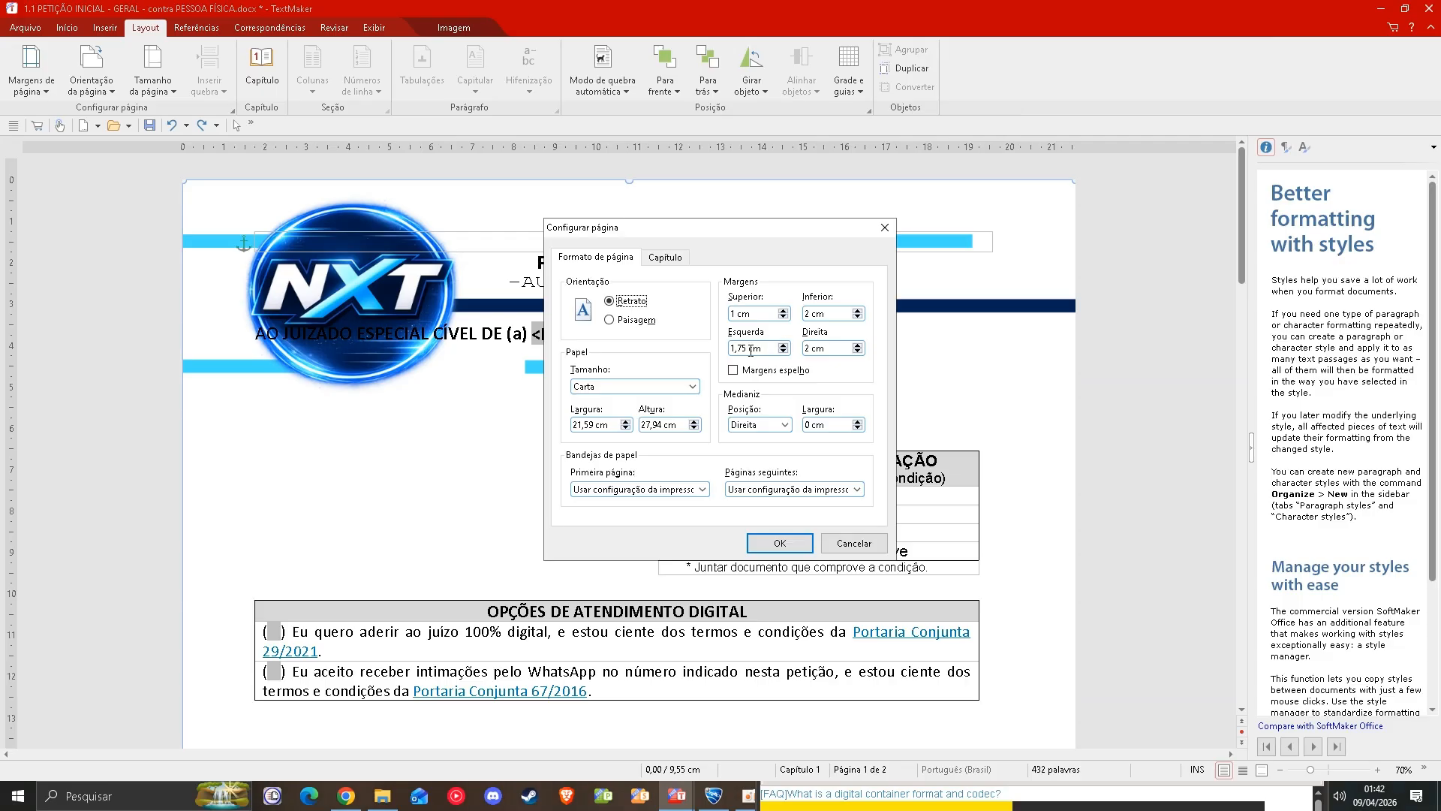
click(783, 310)
click(745, 315)
drag(741, 315, 695, 312)
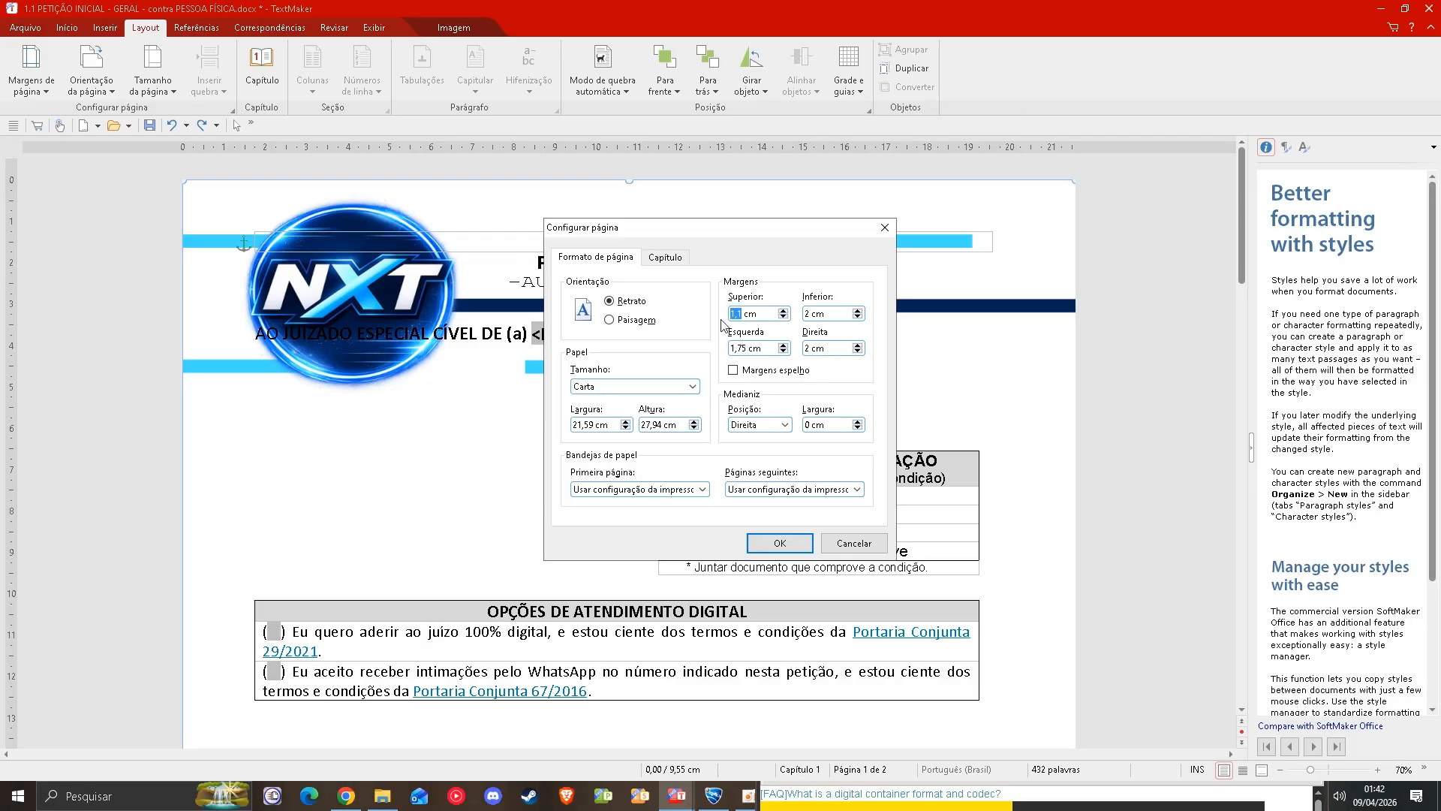
text(5)
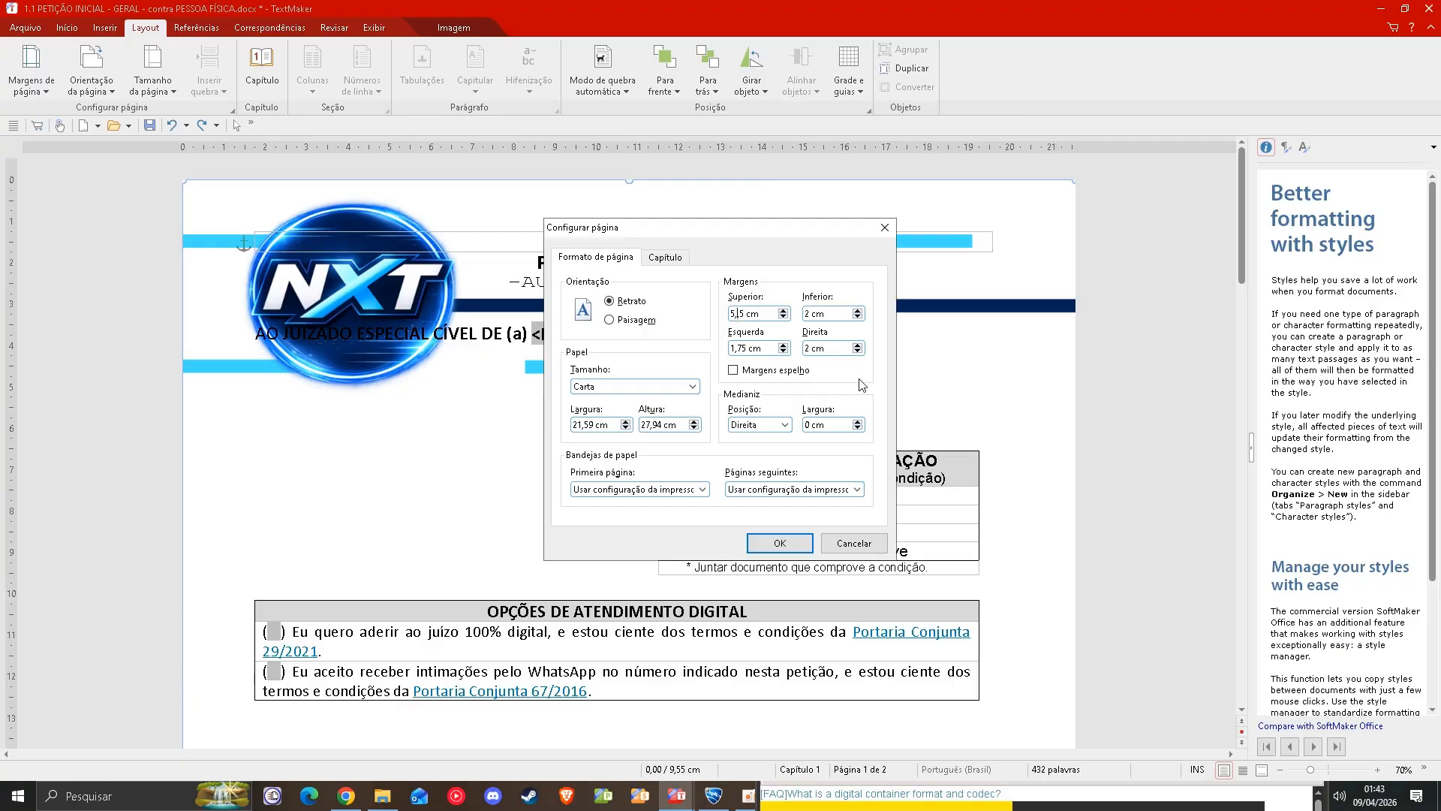
click(780, 543)
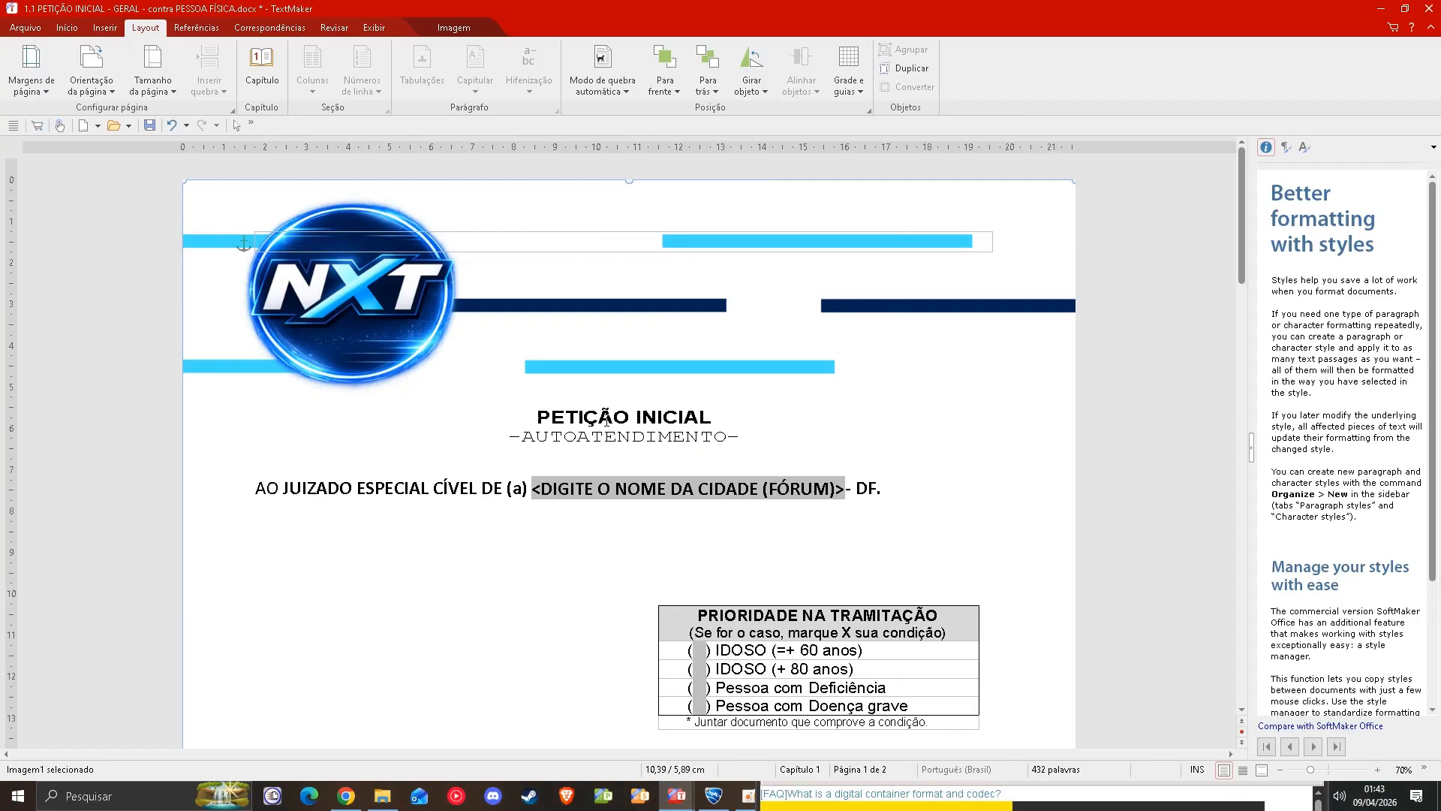
scroll(606, 396, down, 10)
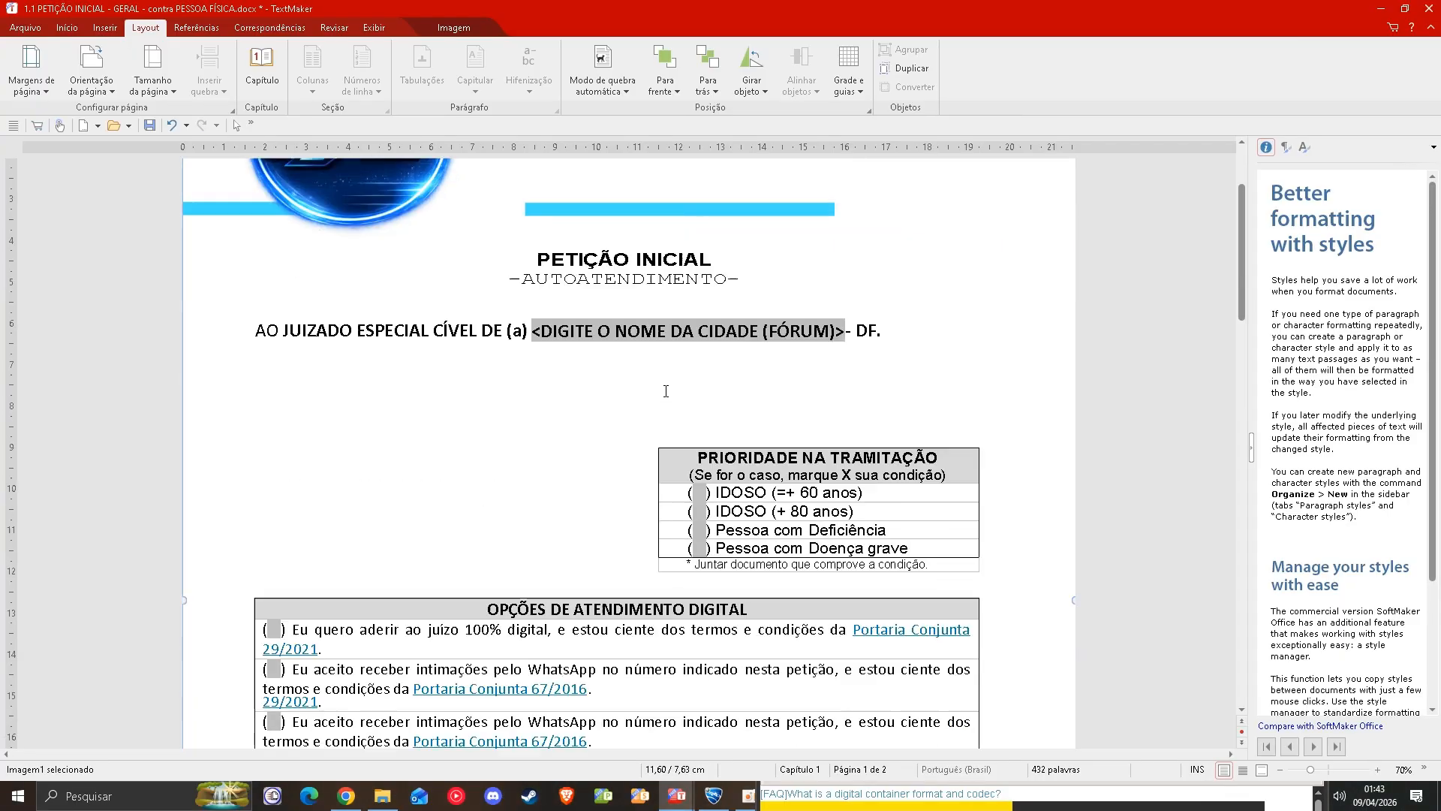
scroll(694, 400, up, 10)
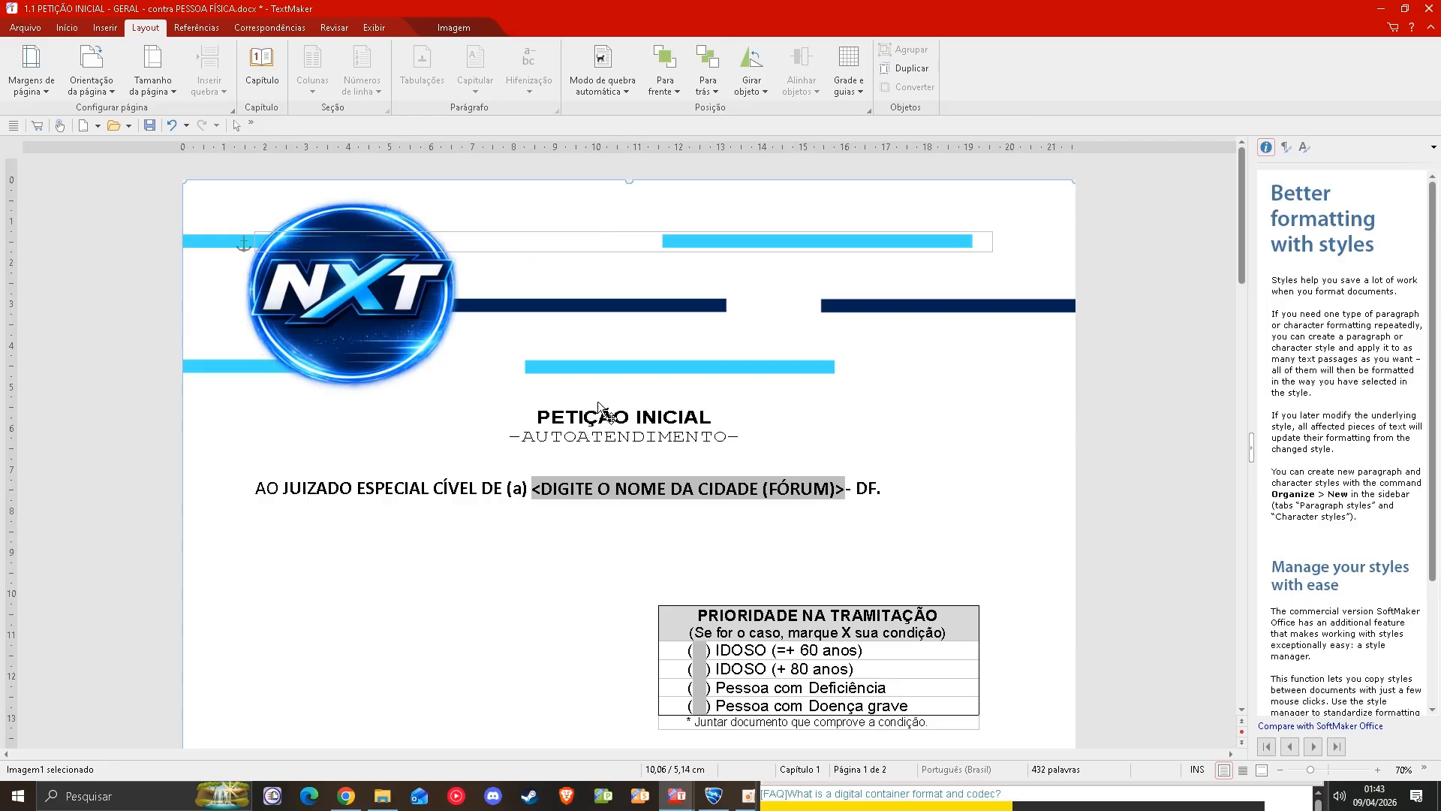
- Set the top page margin to 5 cm and check the body text against the letterhead graphics on both pages
click(30, 69)
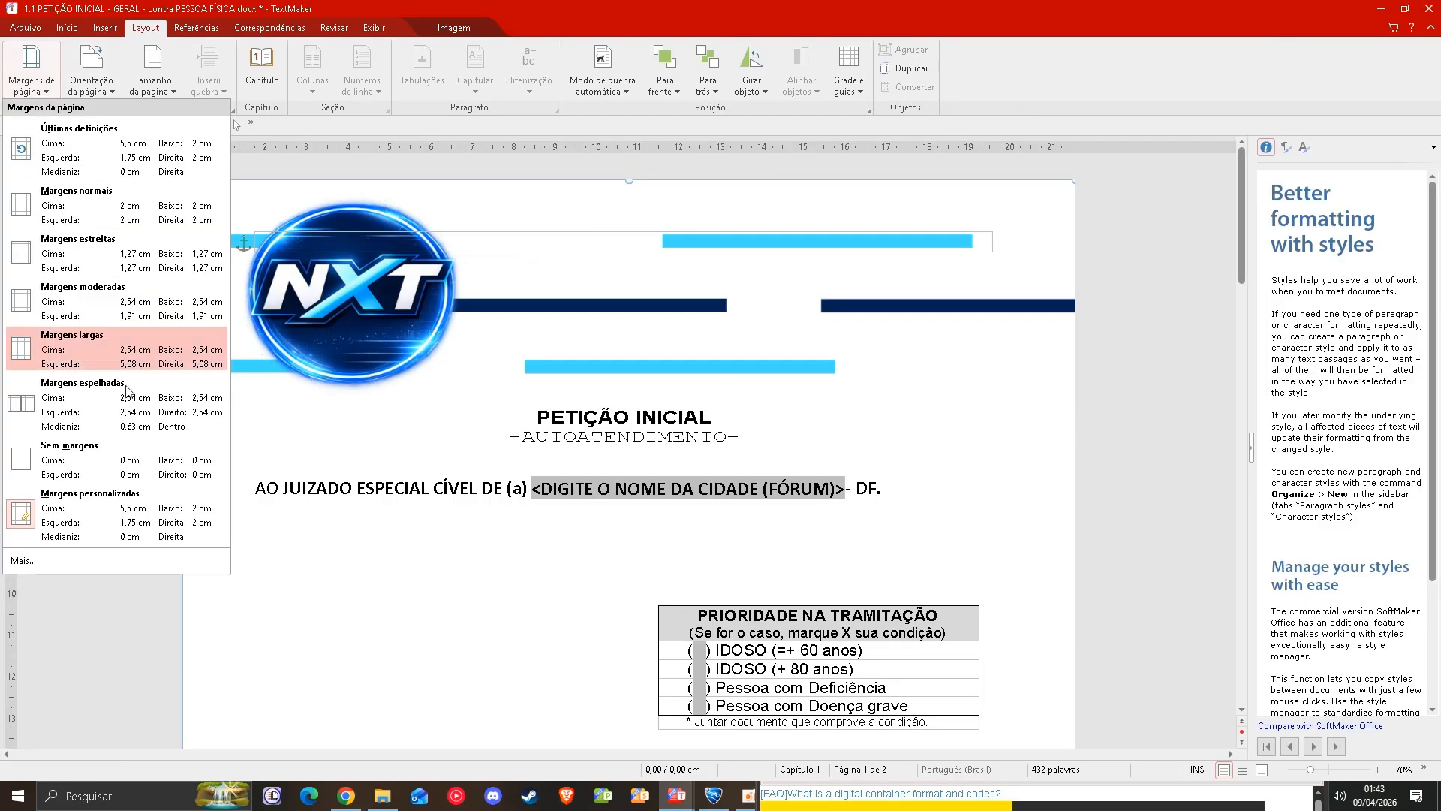
click(97, 560)
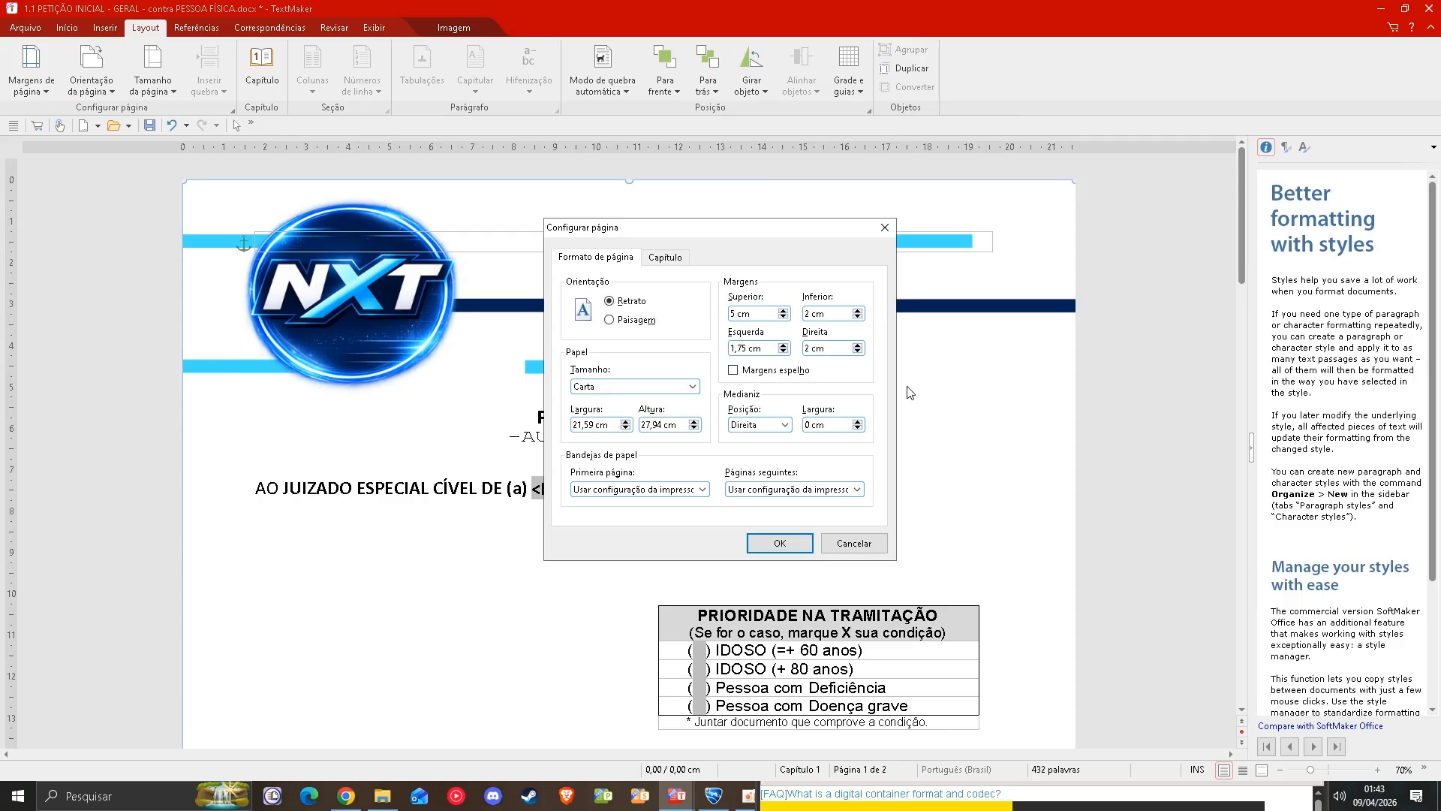
click(787, 544)
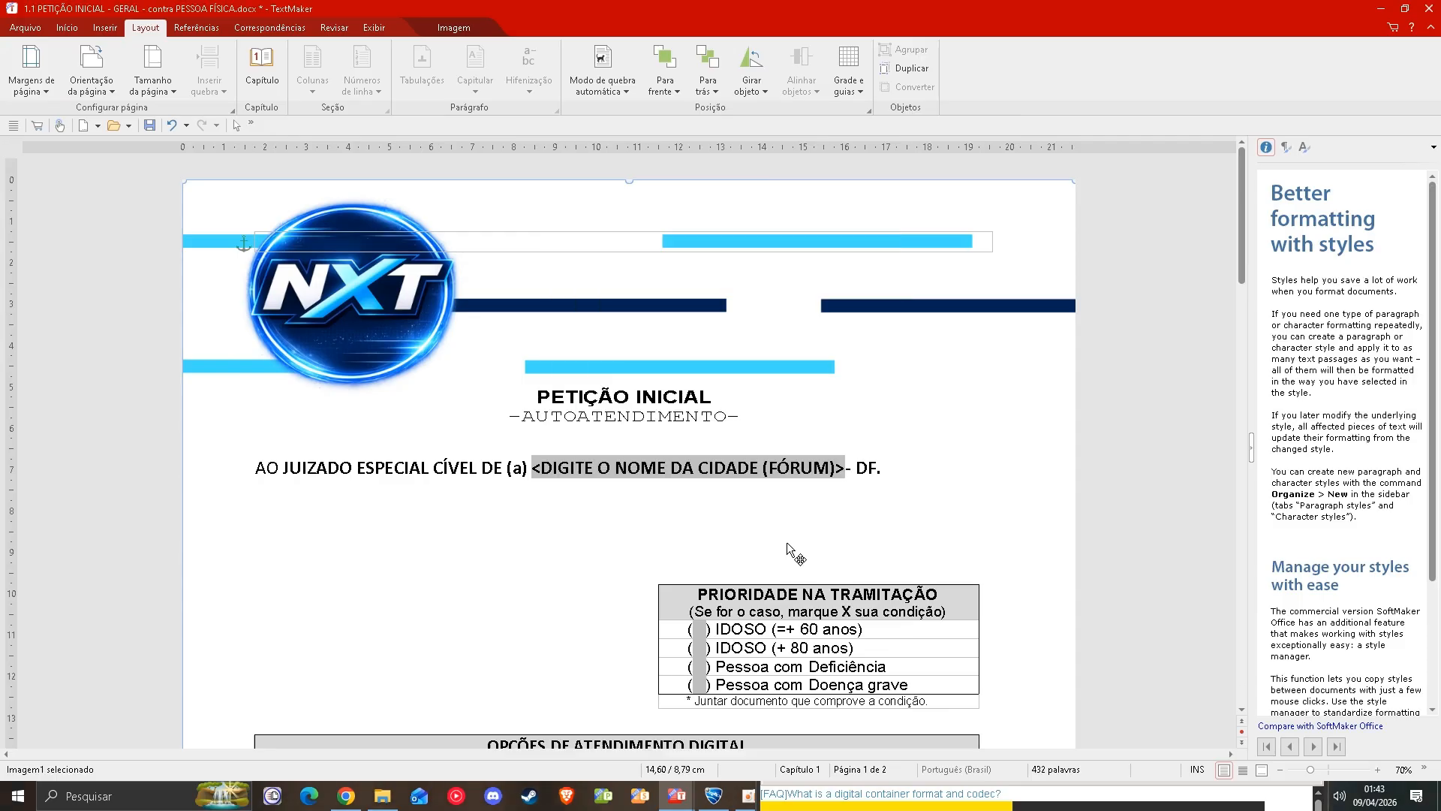
scroll(790, 526, down, 10)
scroll(688, 553, down, 12)
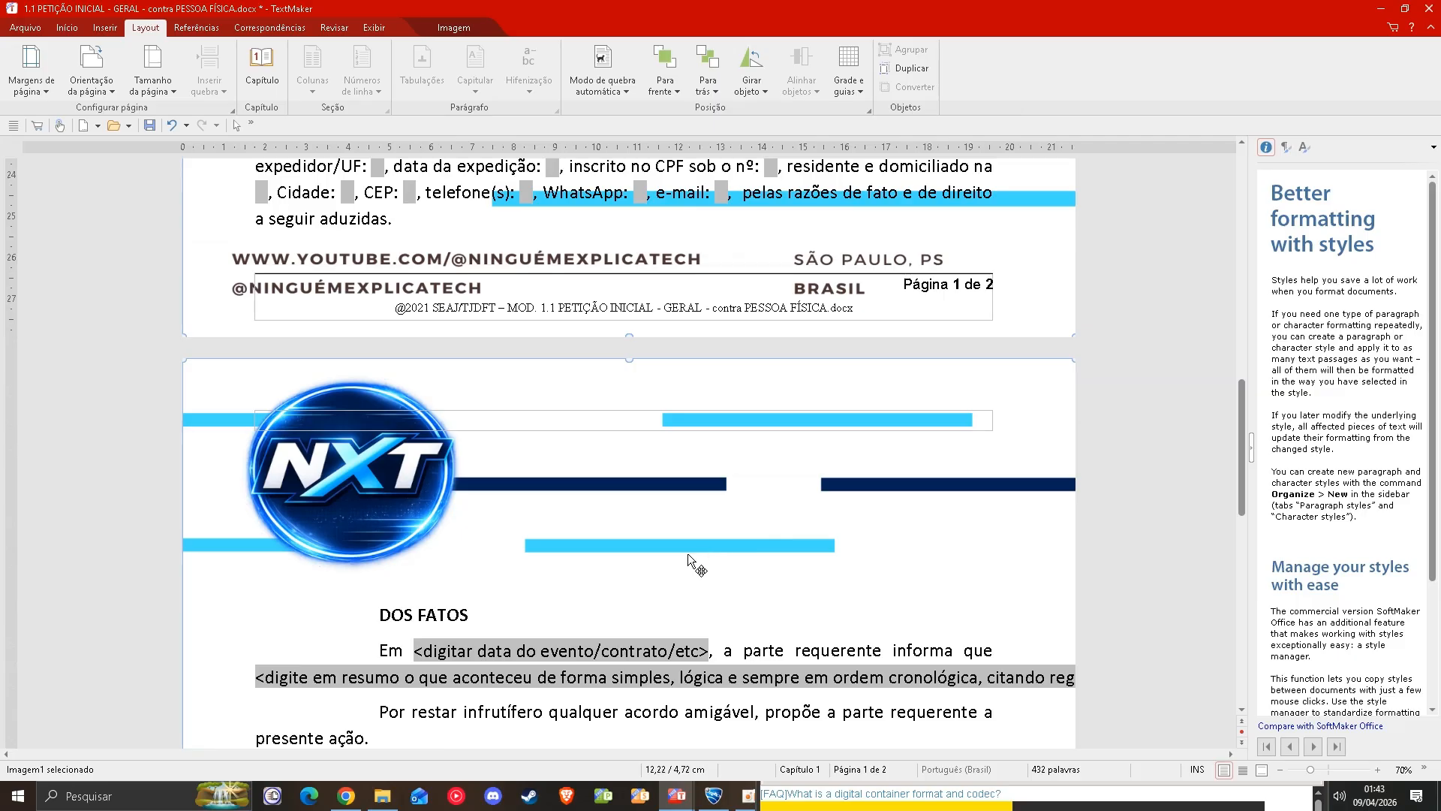
scroll(710, 510, up, 7)
scroll(710, 511, up, 10)
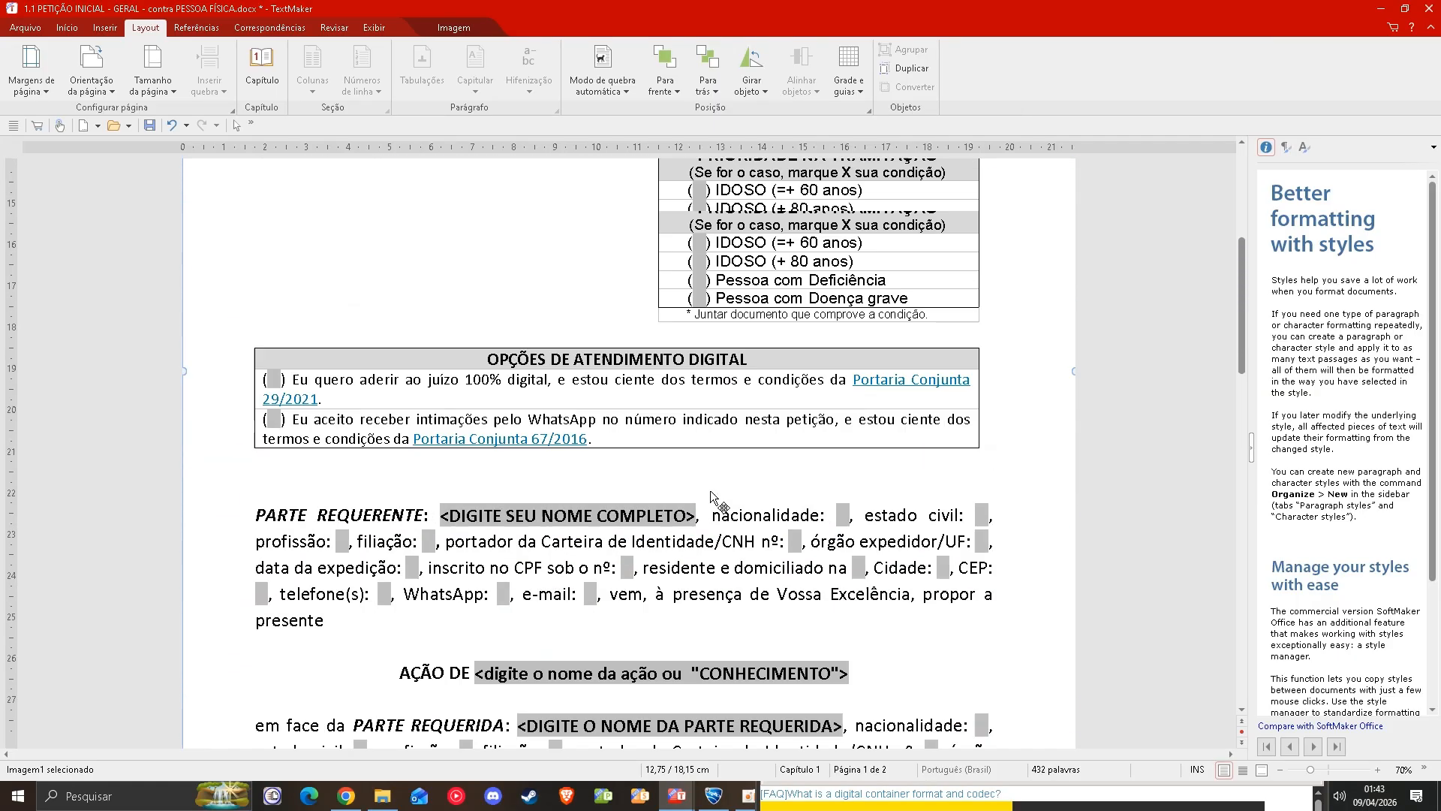
scroll(710, 491, down, 5)
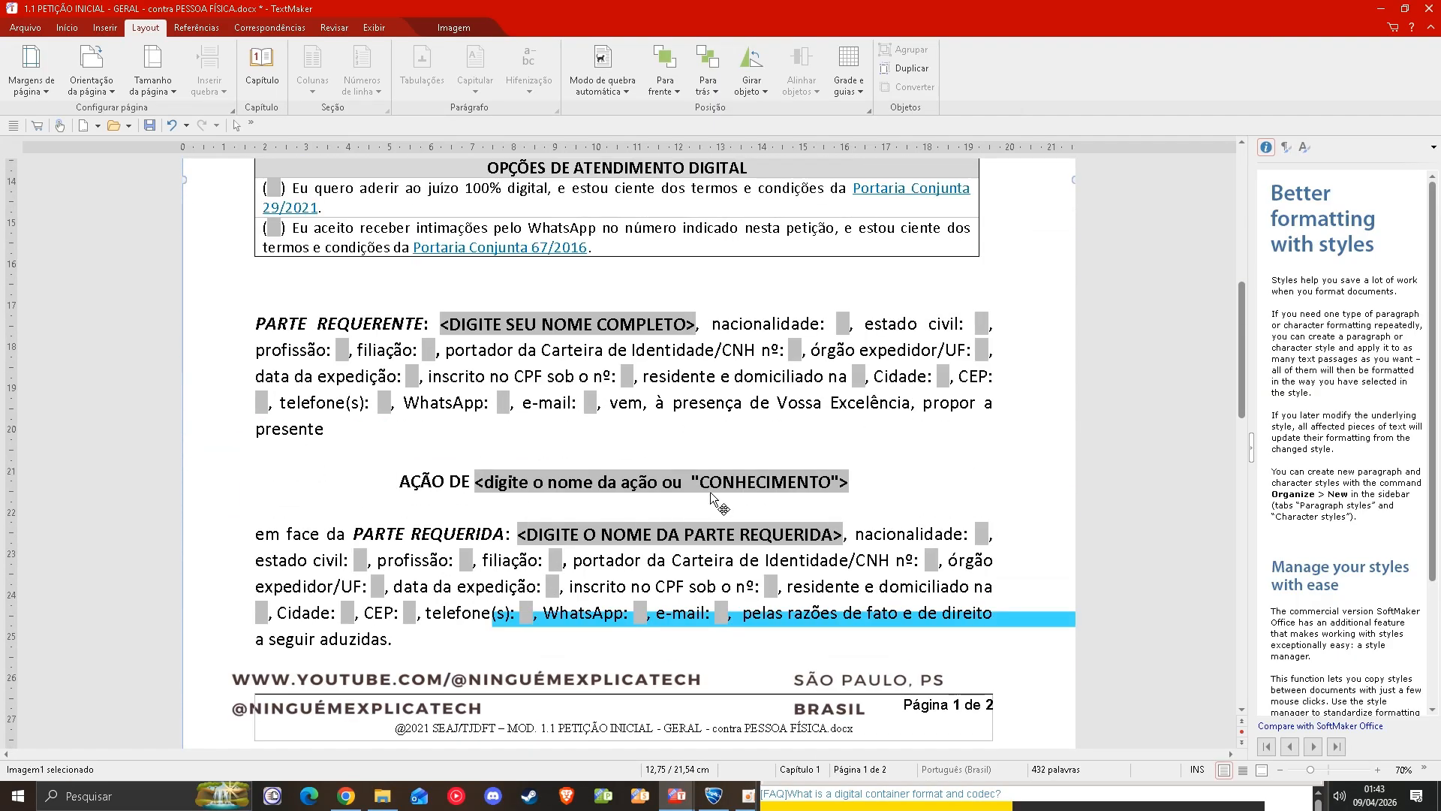
scroll(709, 493, down, 2)
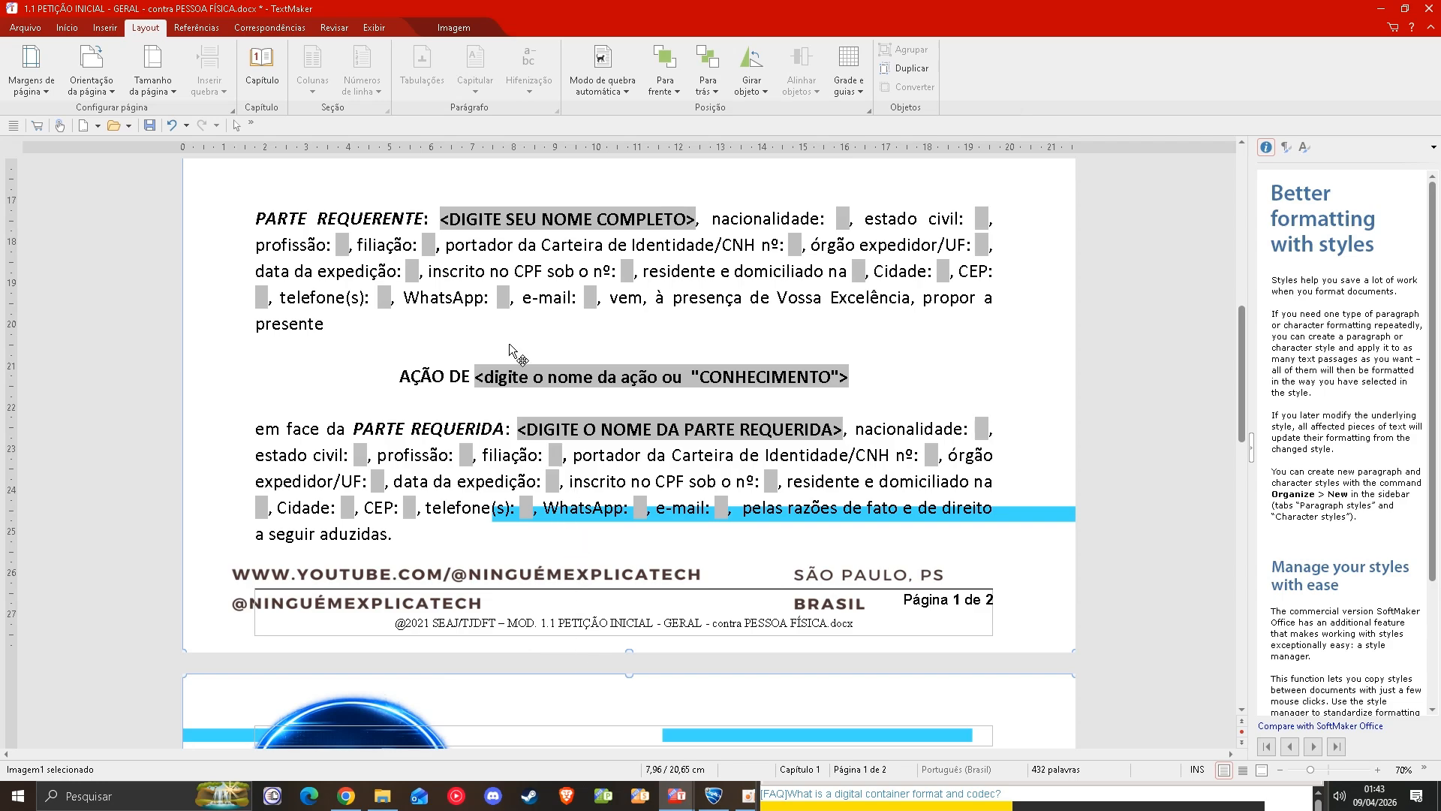
- Increase the bottom page margin in the page setup so the body text ends above the blue footer bar
click(45, 88)
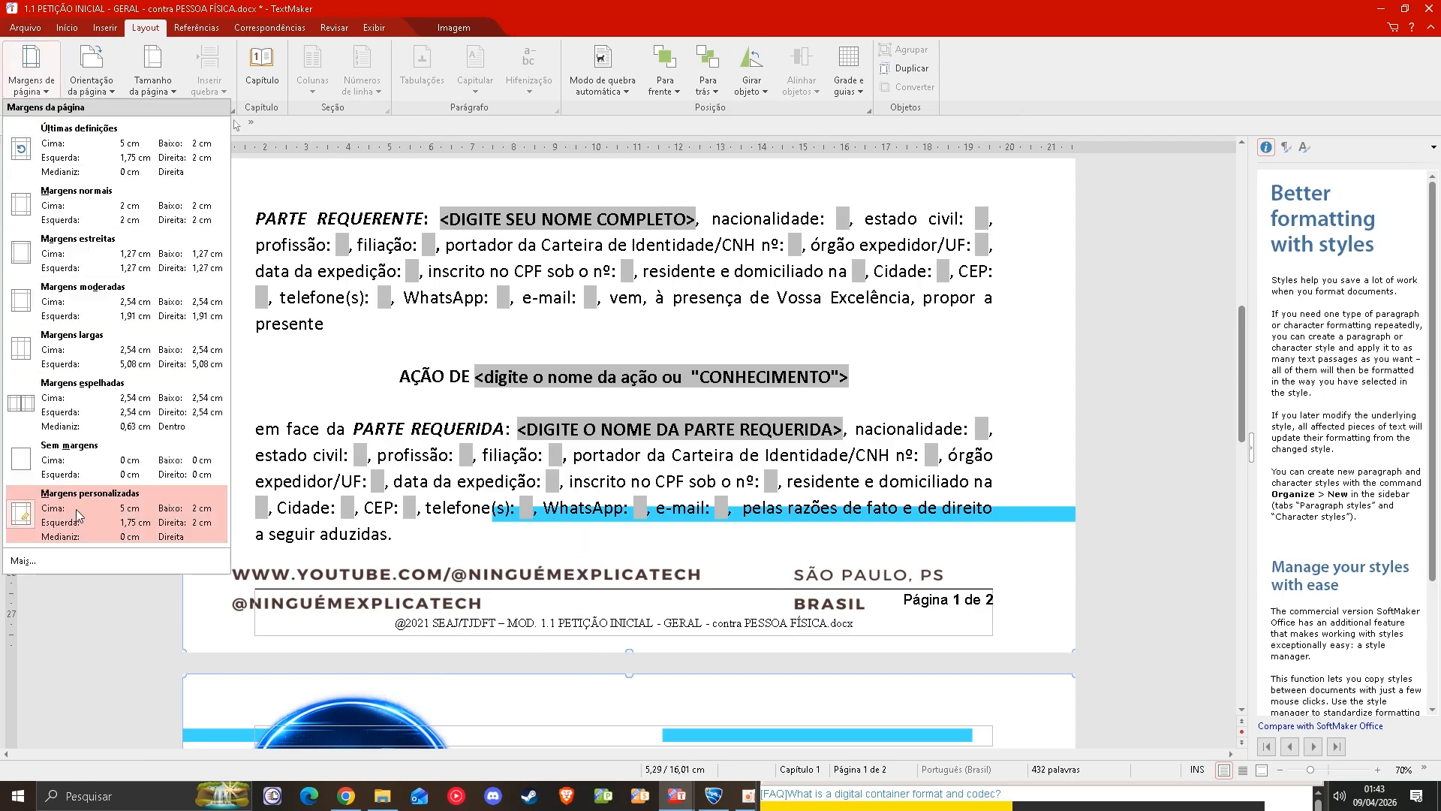
click(79, 557)
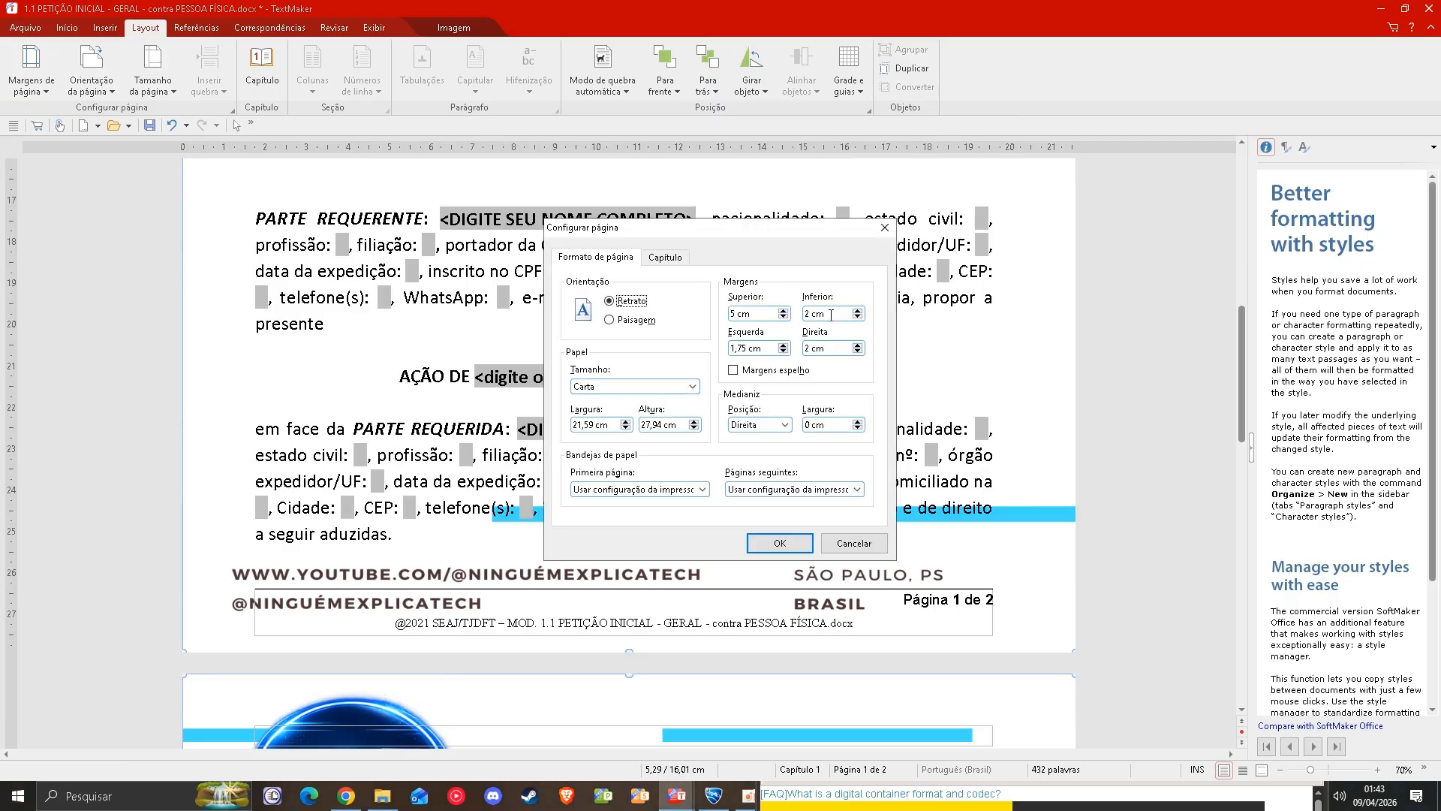
double_click(812, 314)
click(748, 547)
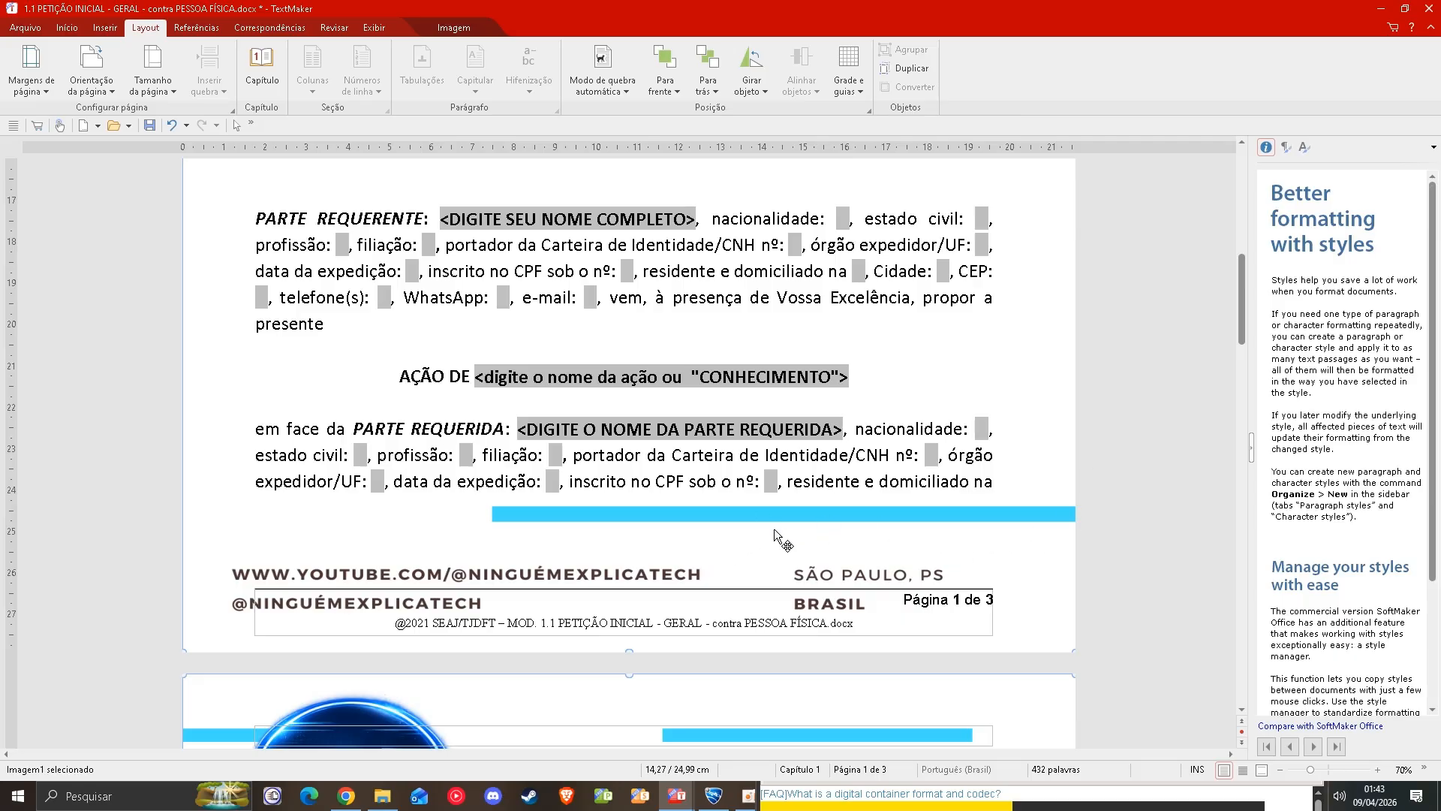
scroll(980, 480, down, 1)
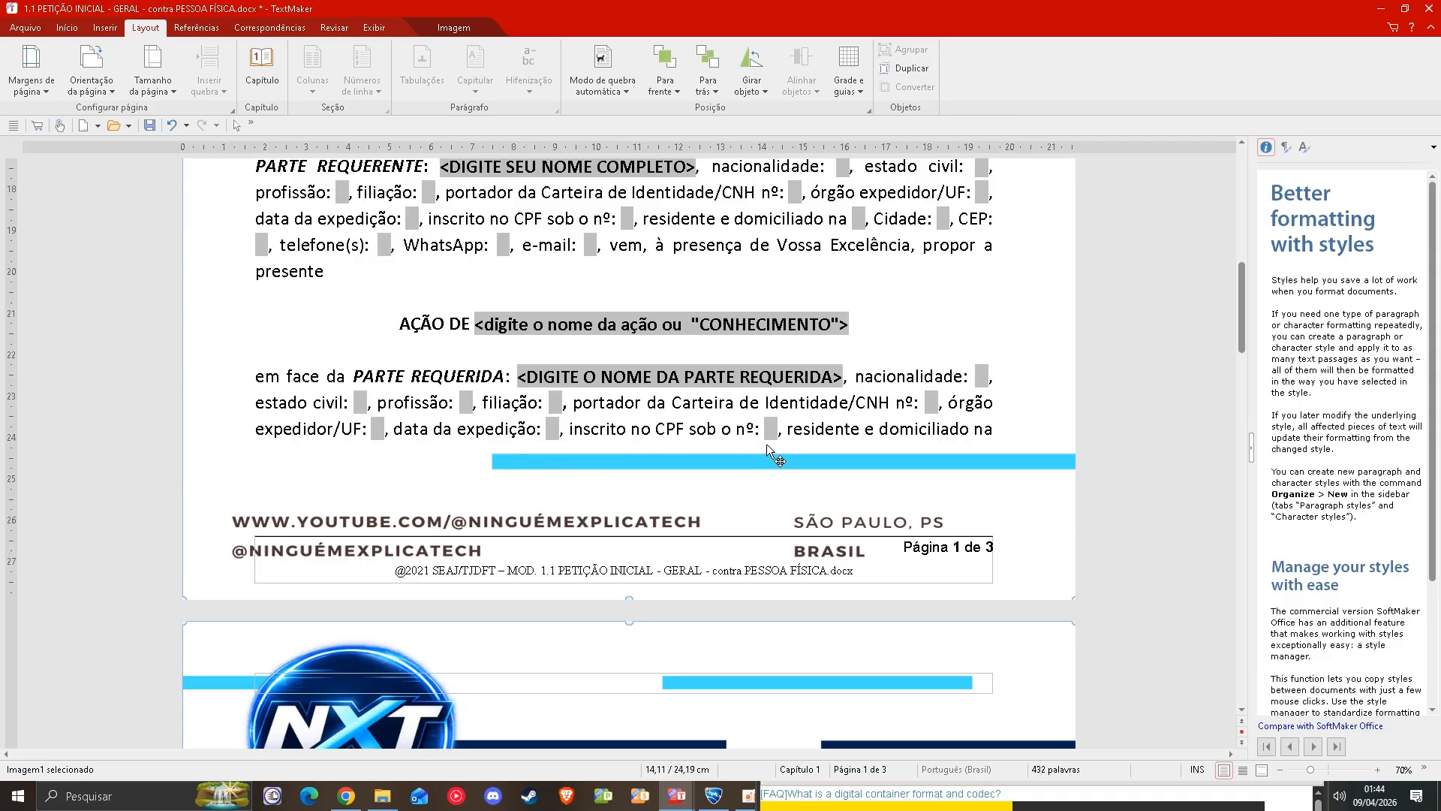
- Insert a paragraph break after "residente e domiciliado na" at the end of the first page's text
click(991, 433)
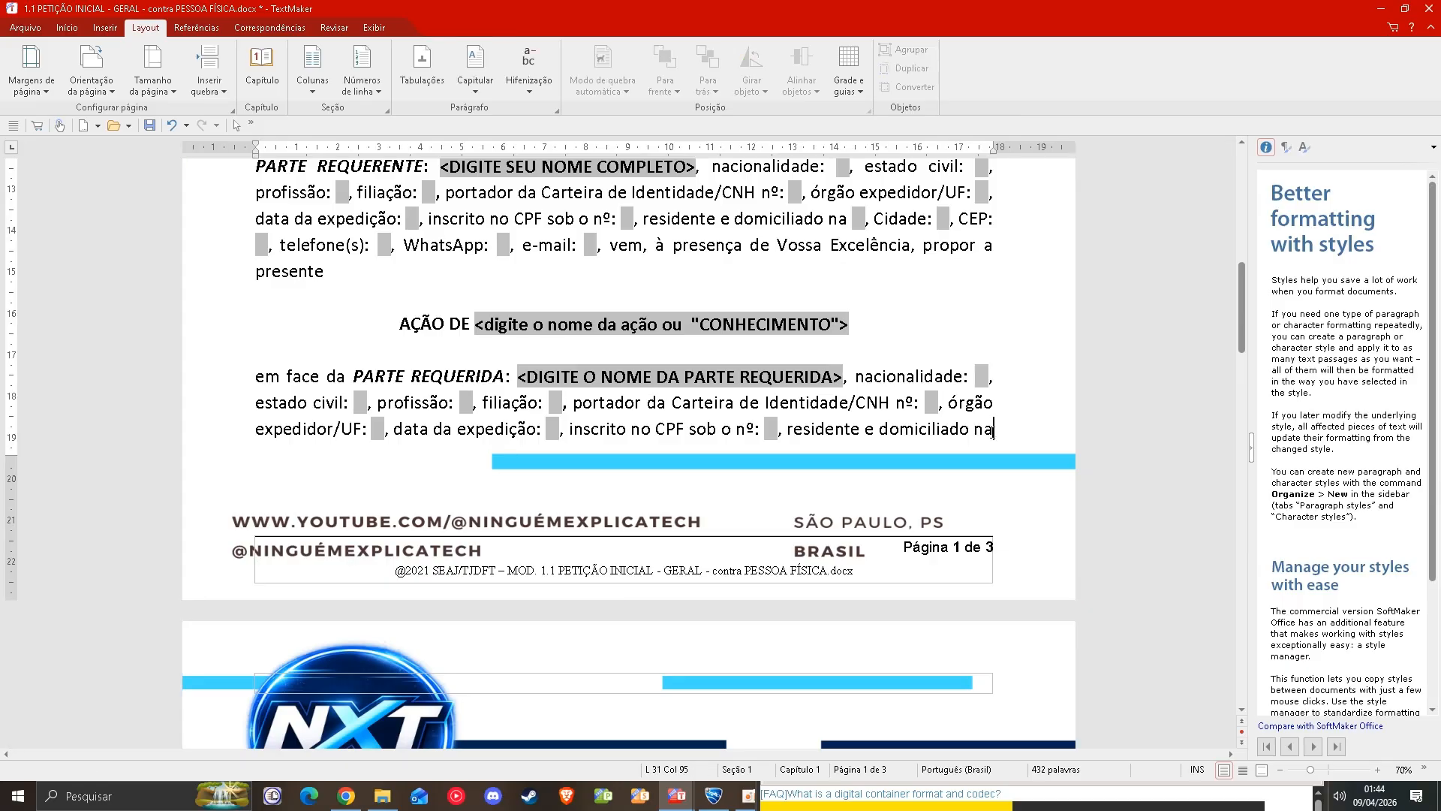
scroll(535, 428, up, 12)
scroll(758, 444, down, 12)
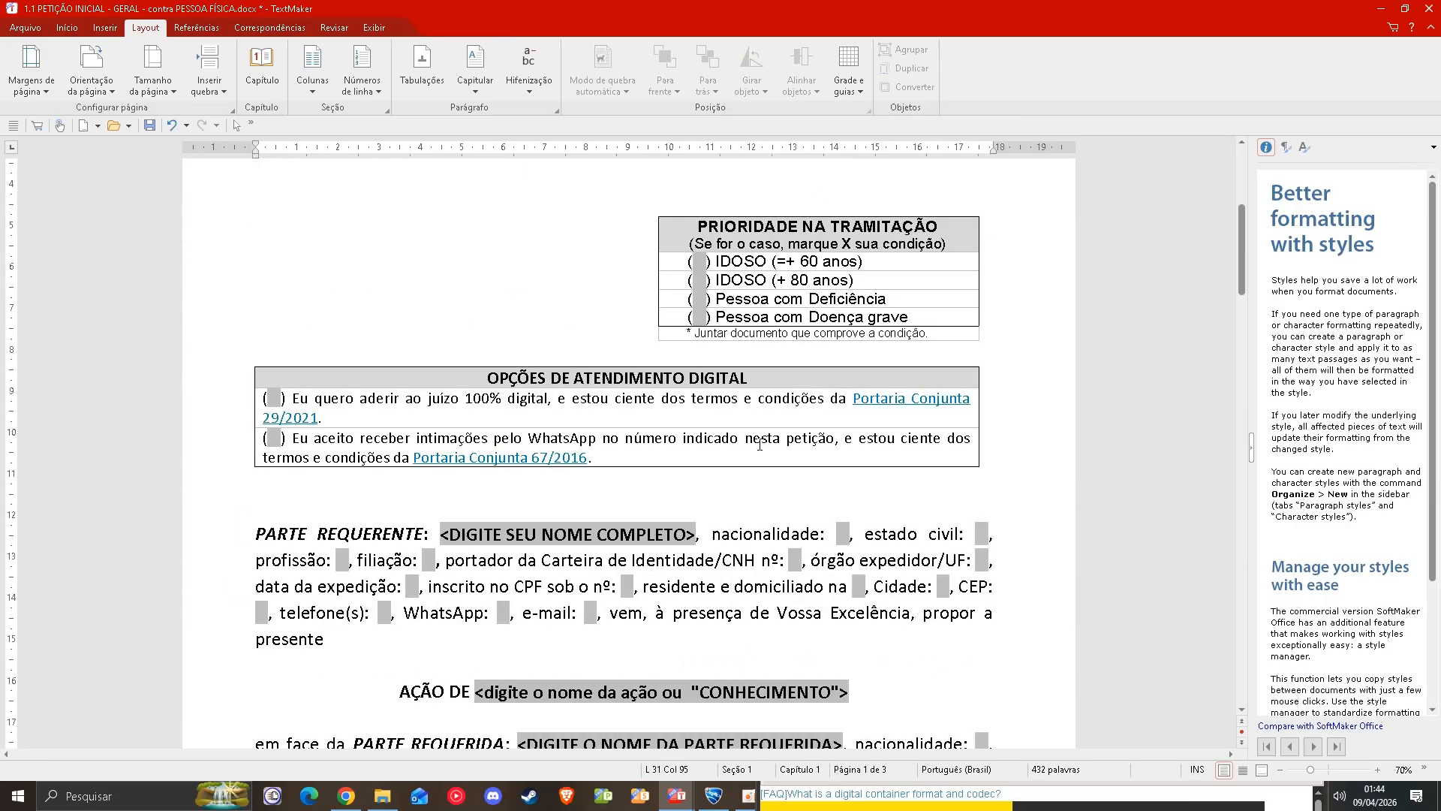
scroll(1002, 439, down, 2)
key(Return)
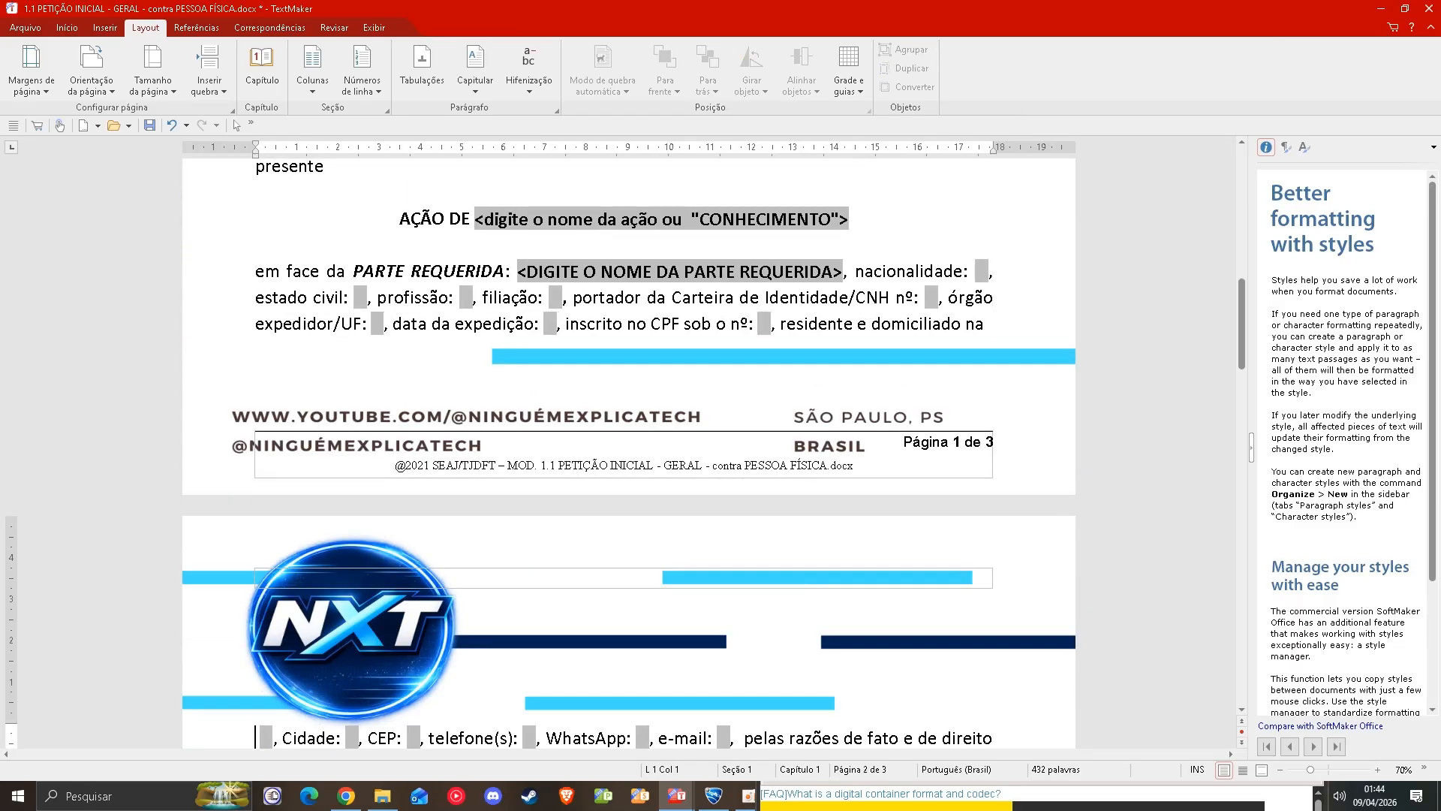
scroll(897, 426, down, 5)
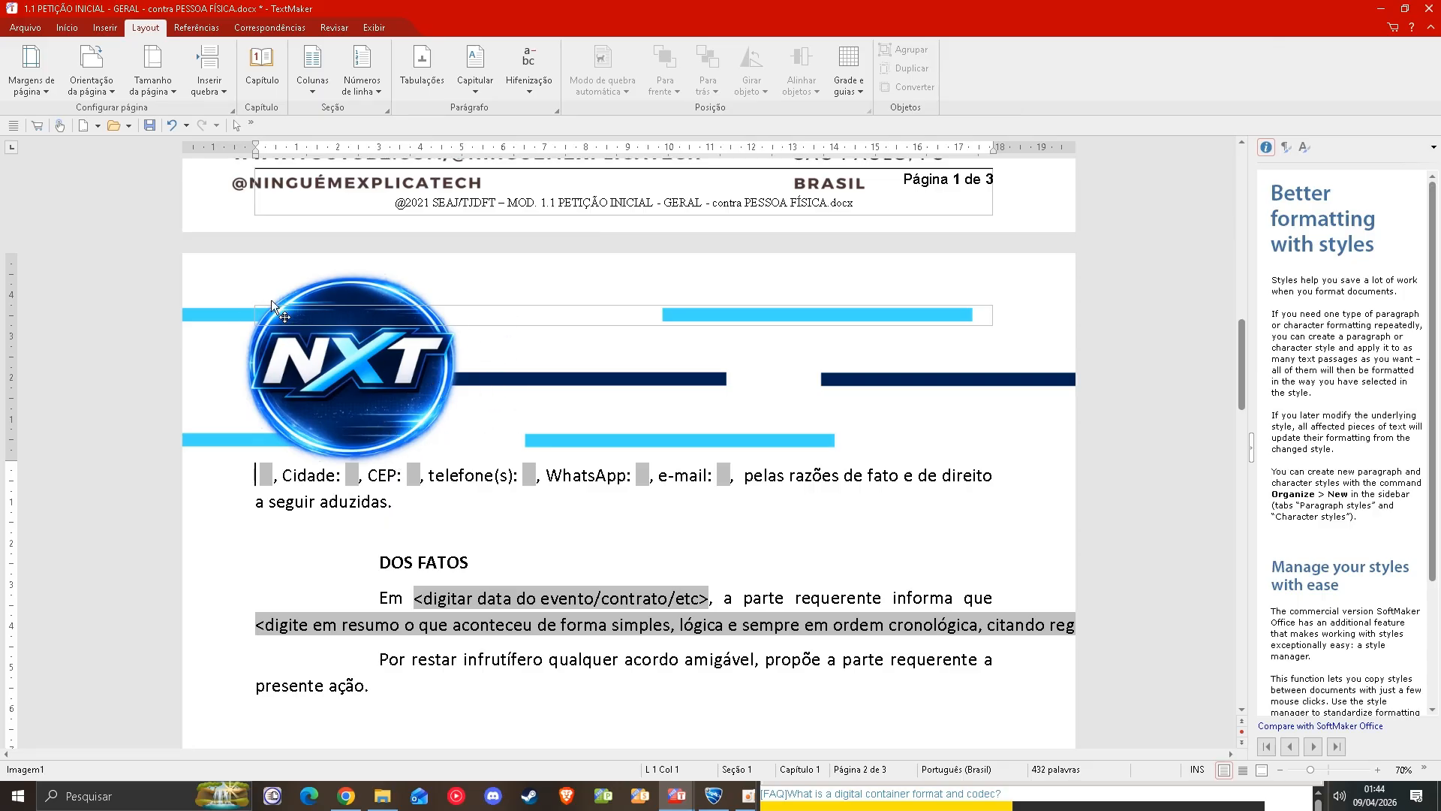
- Examine the letterhead and text spacing on every page, from the petition title through the signature line
scroll(322, 335, down, 5)
scroll(330, 334, up, 4)
scroll(335, 329, down, 12)
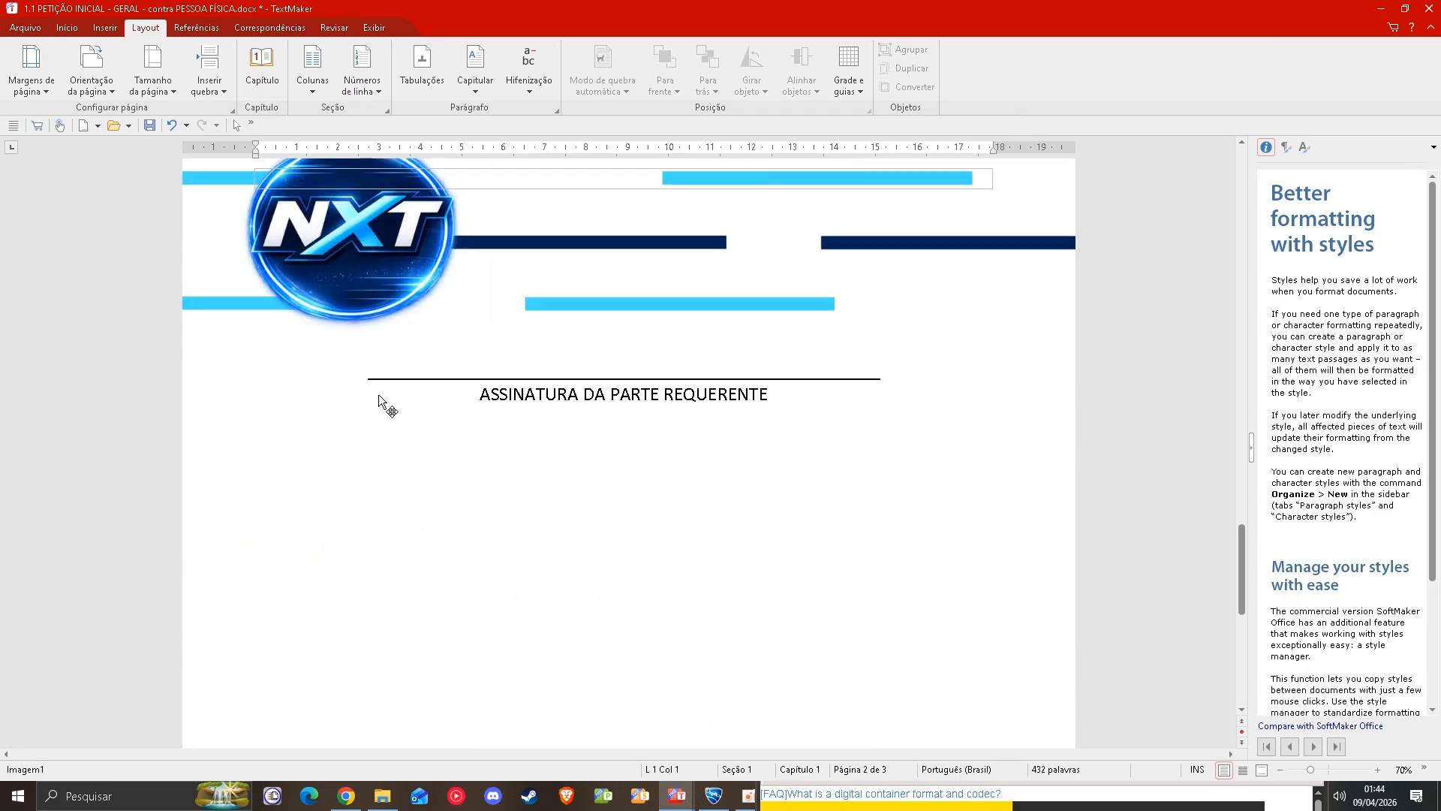
scroll(378, 394, up, 20)
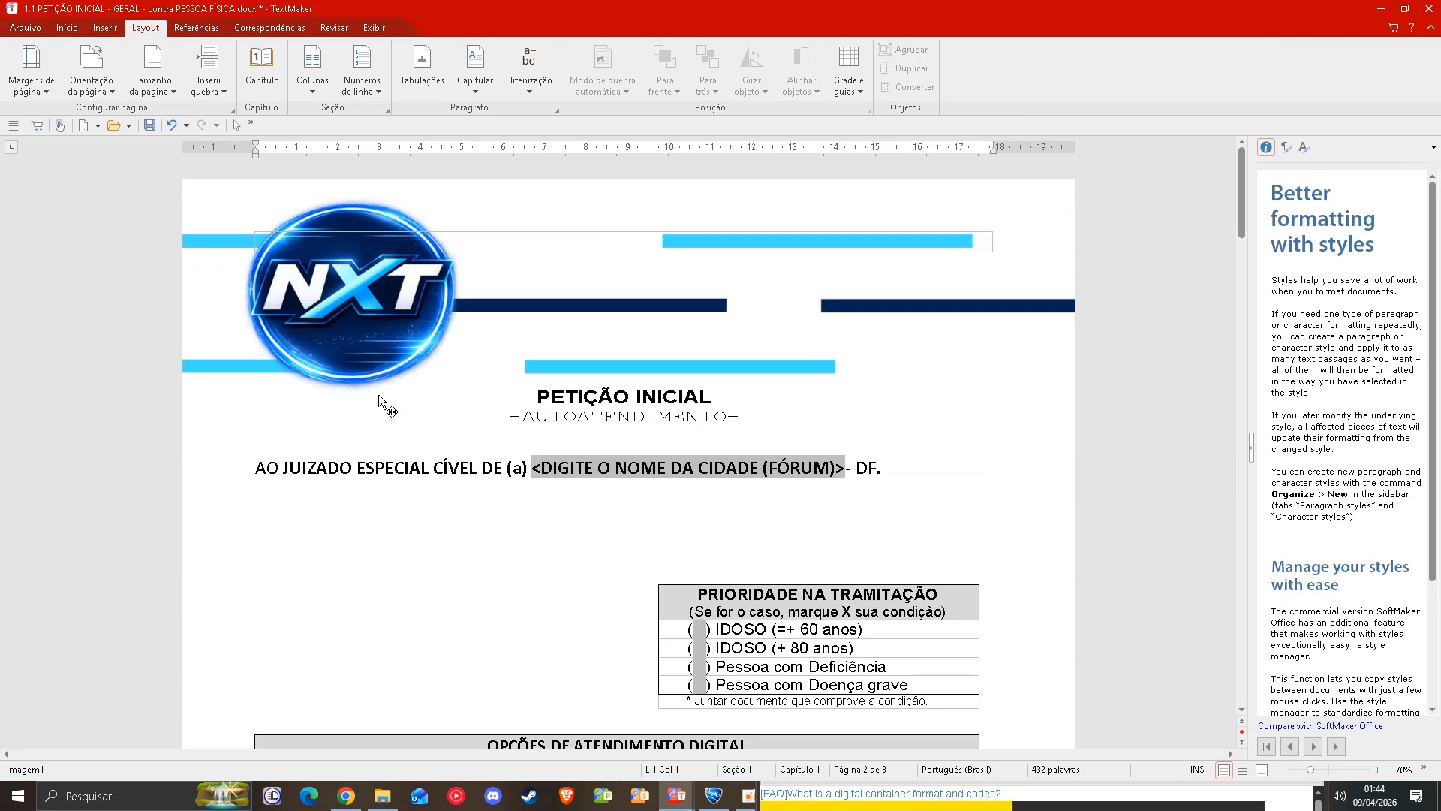
scroll(379, 394, down, 20)
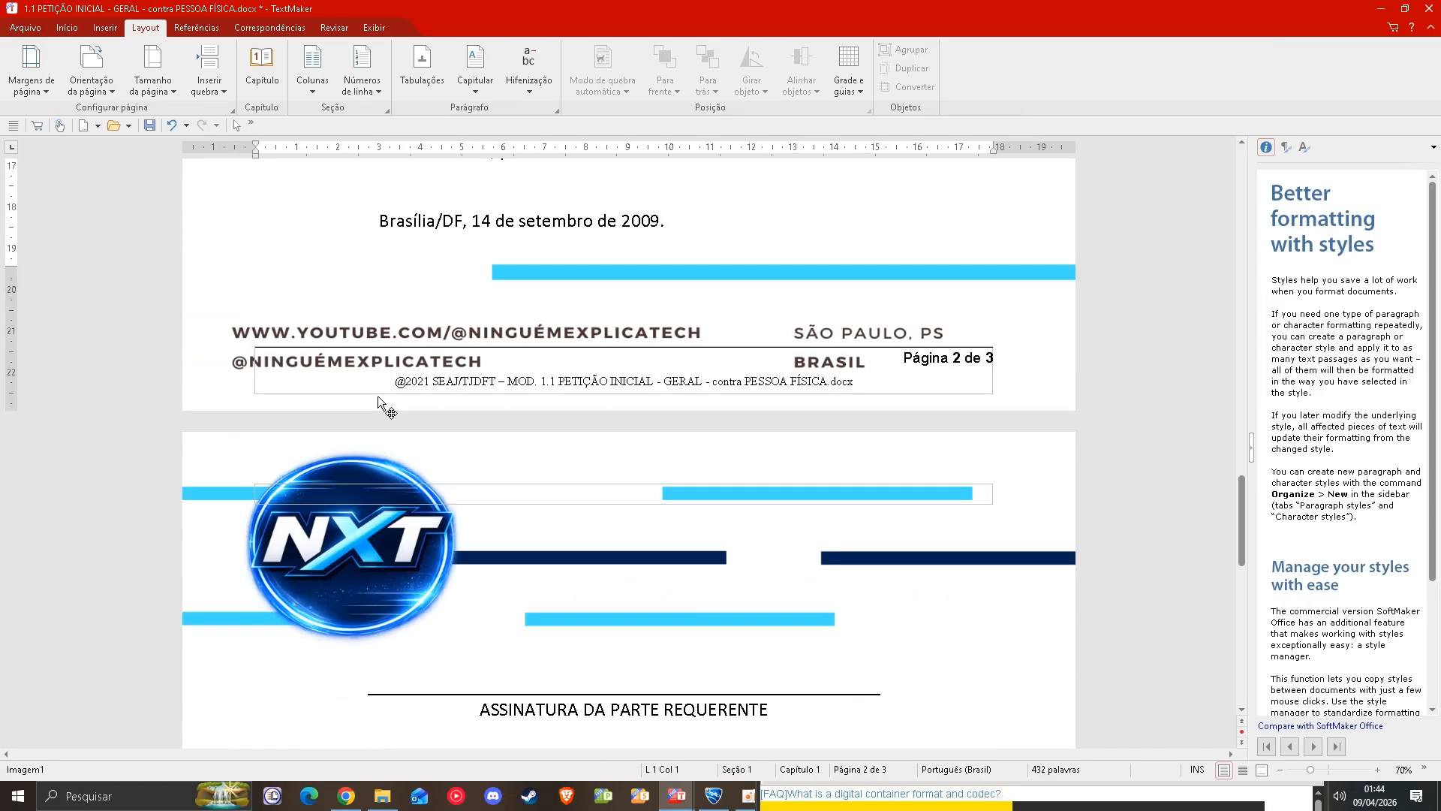
scroll(378, 396, down, 4)
scroll(378, 395, up, 2)
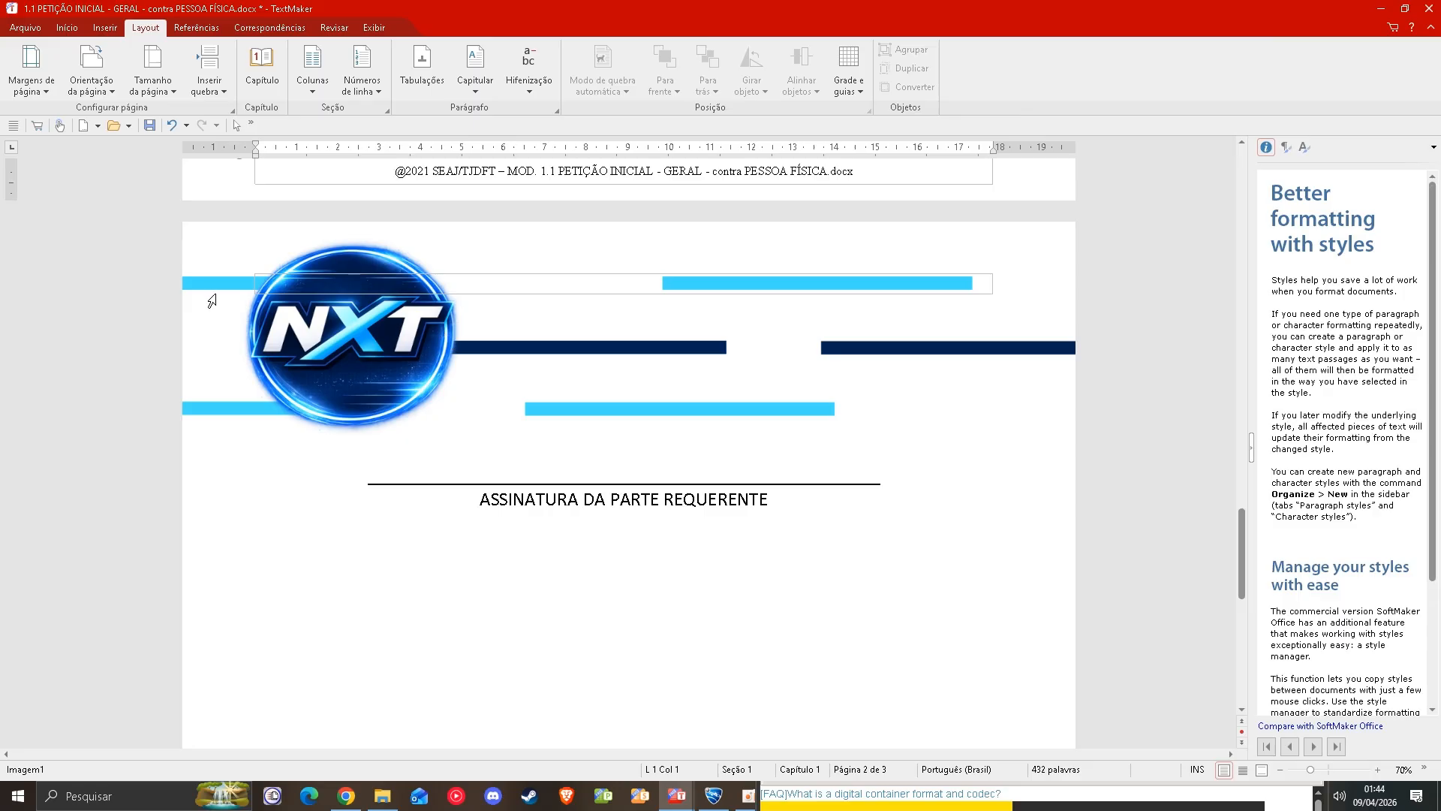
- Examine the letterhead's fit around the petition text across all three pages, from the signature line back to the title
scroll(211, 301, up, 15)
scroll(296, 490, up, 6)
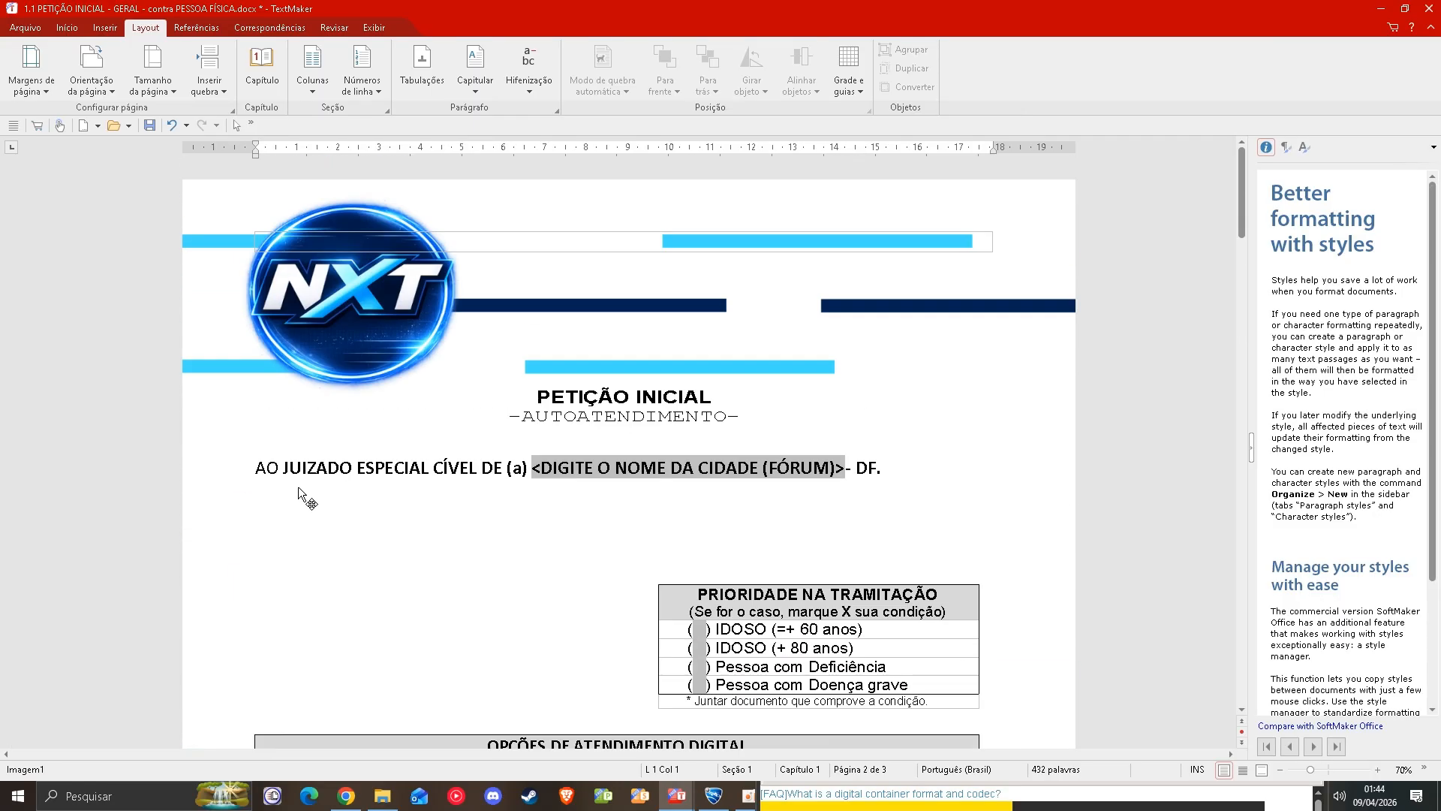
scroll(303, 485, down, 20)
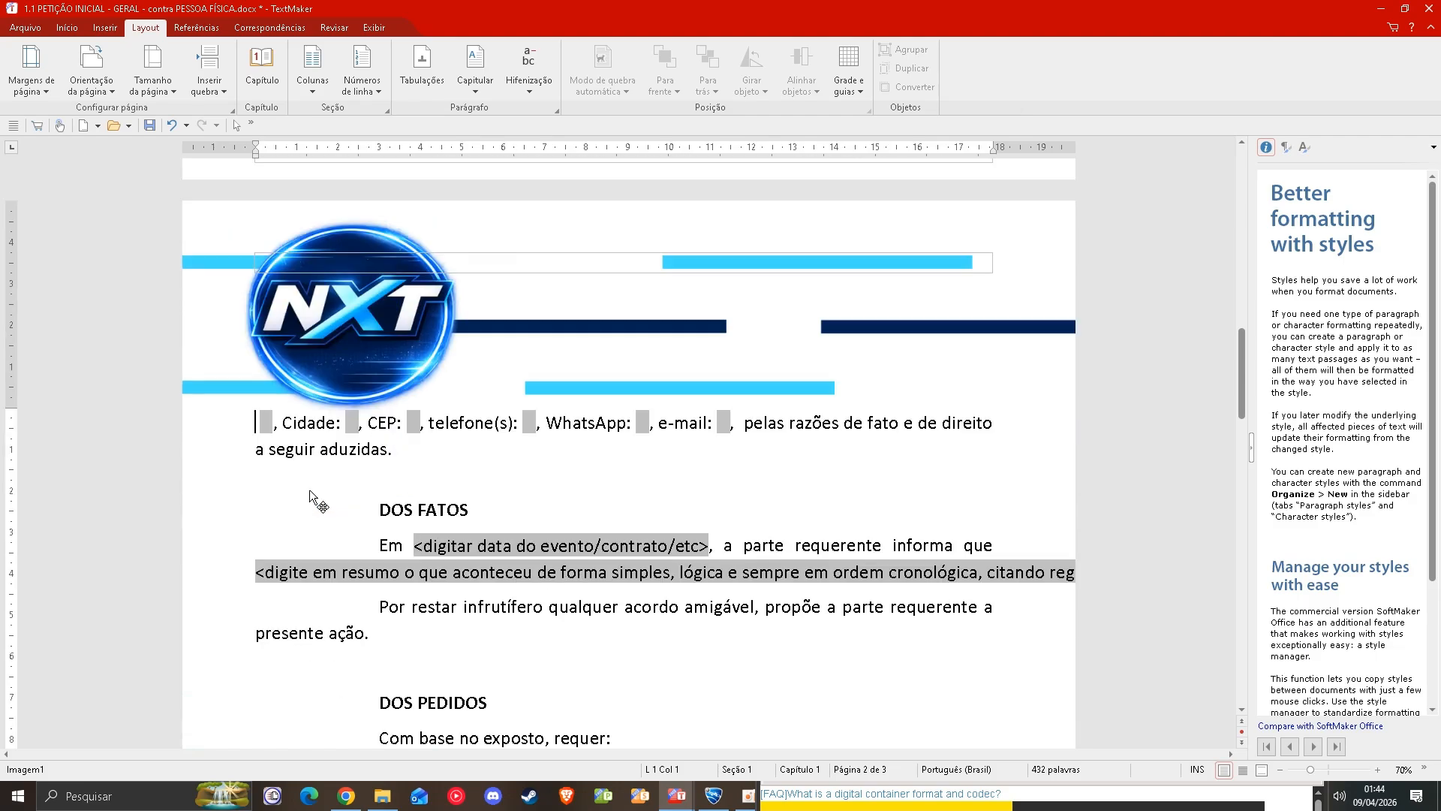
scroll(309, 492, down, 6)
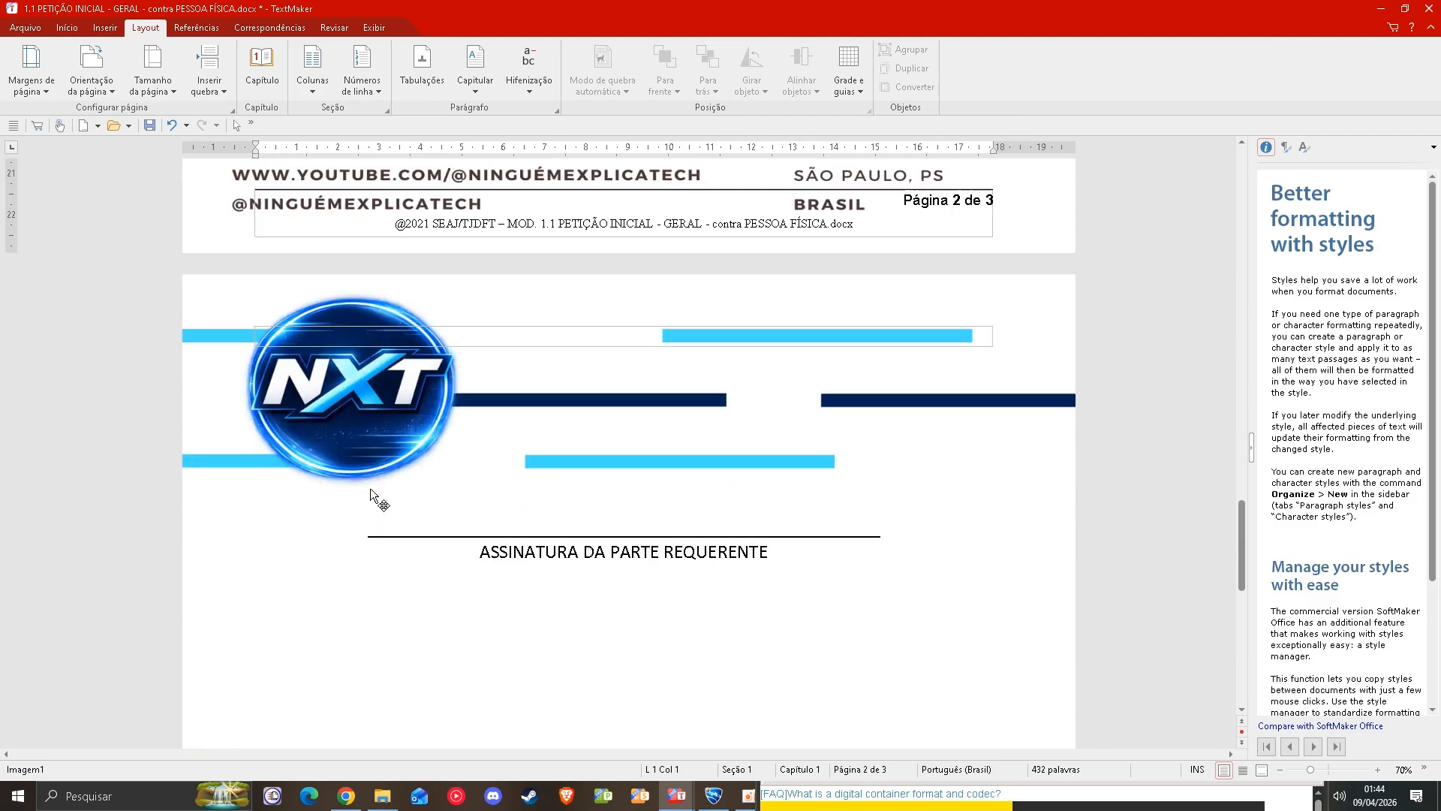
scroll(600, 525, up, 6)
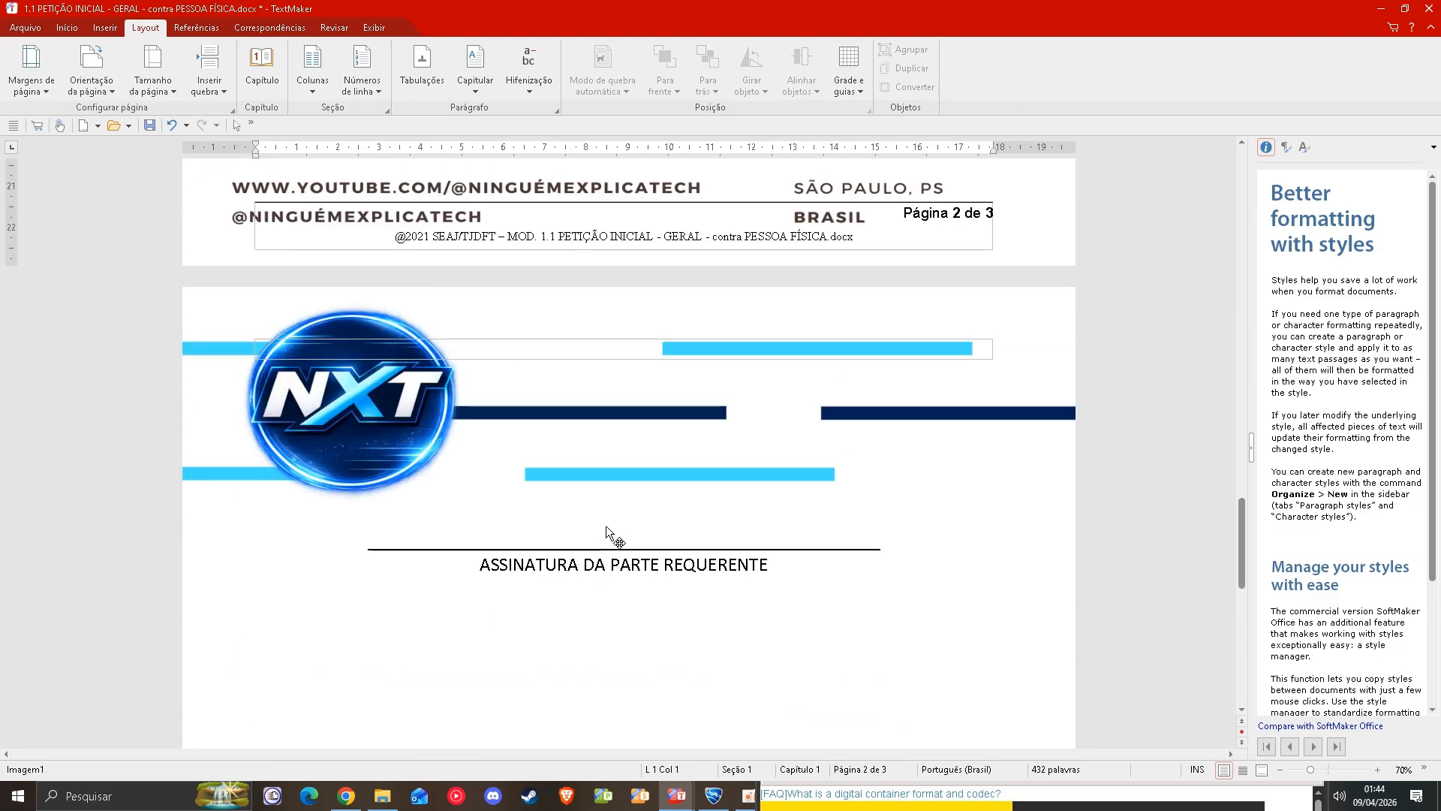
scroll(606, 526, up, 15)
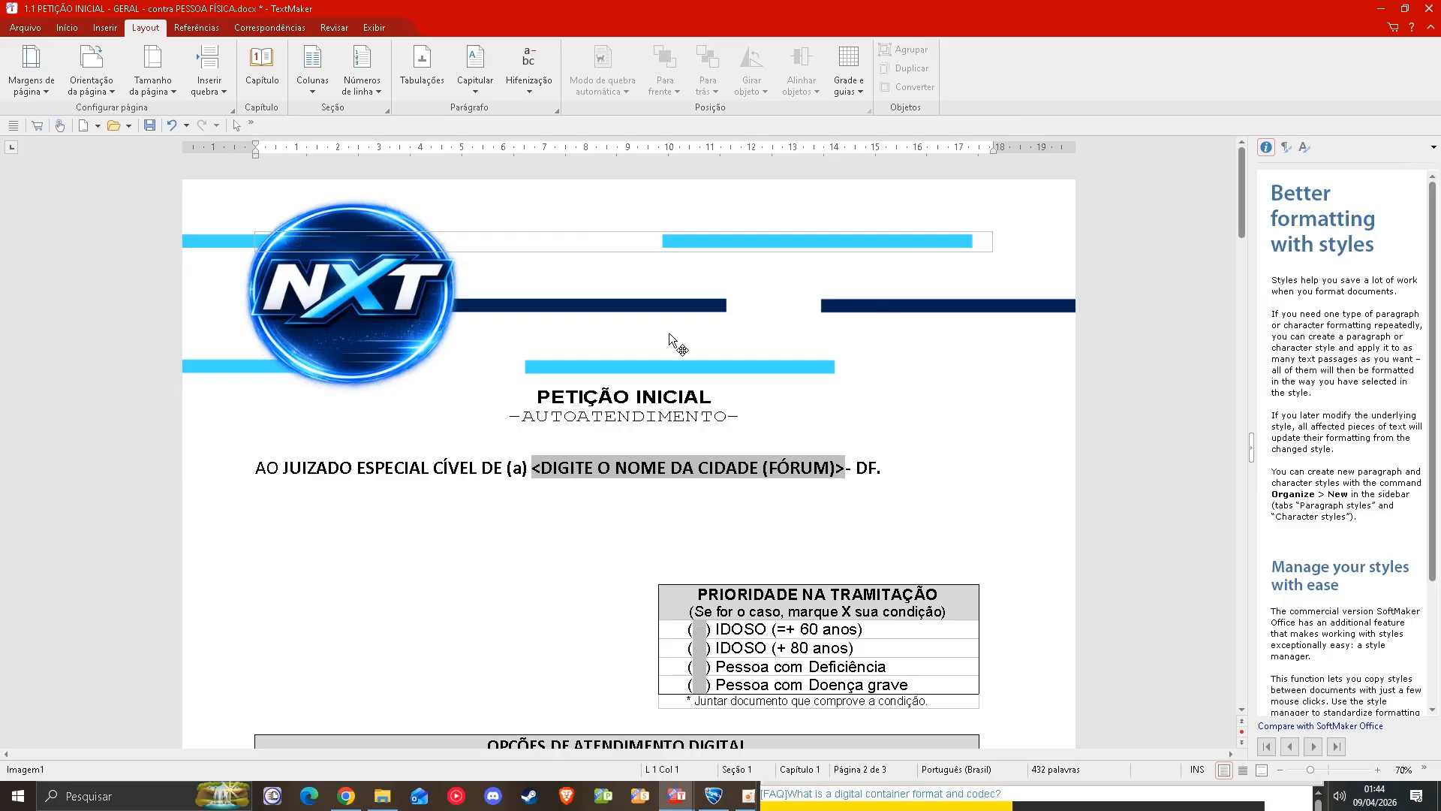
scroll(367, 415, down, 3)
scroll(560, 426, down, 10)
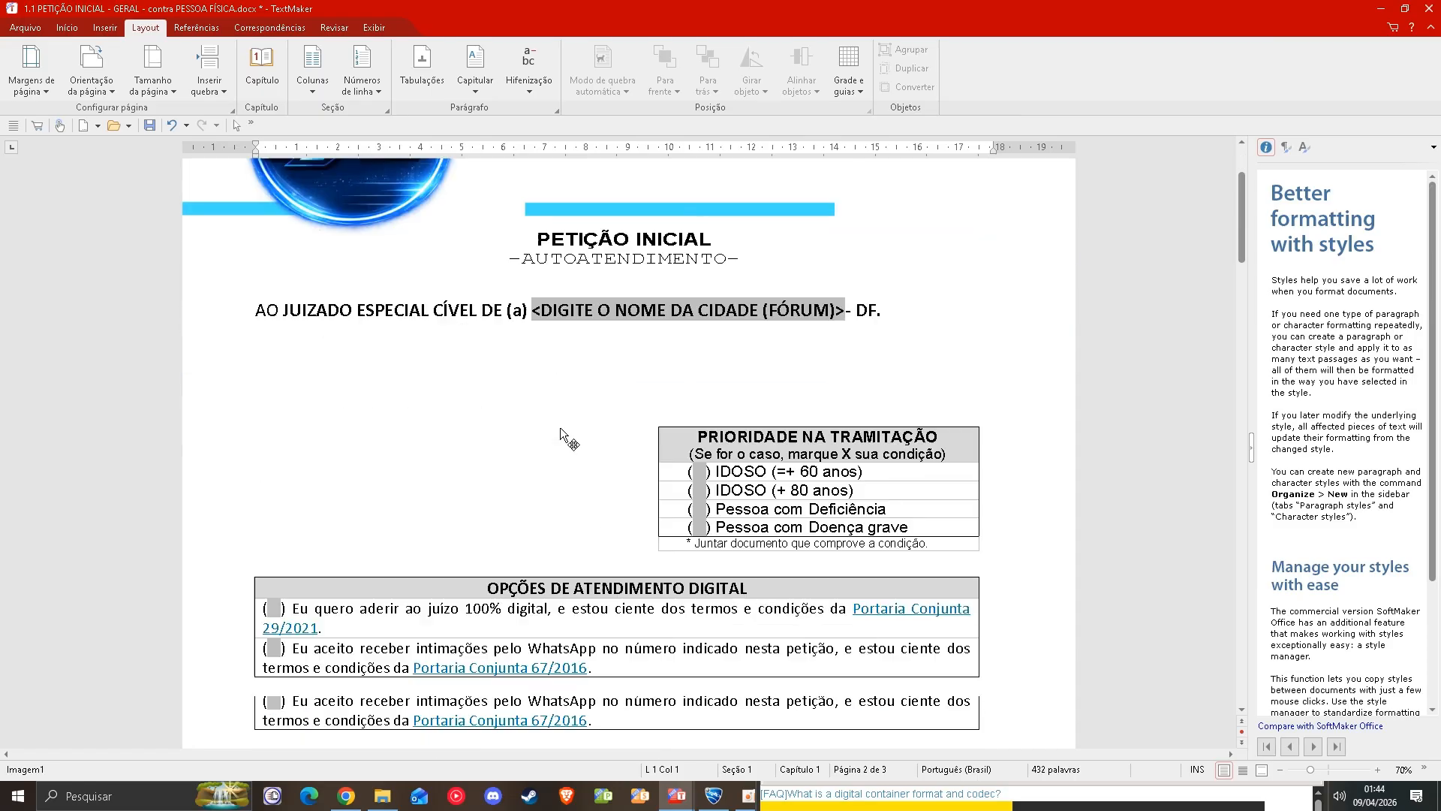
scroll(645, 509, up, 10)
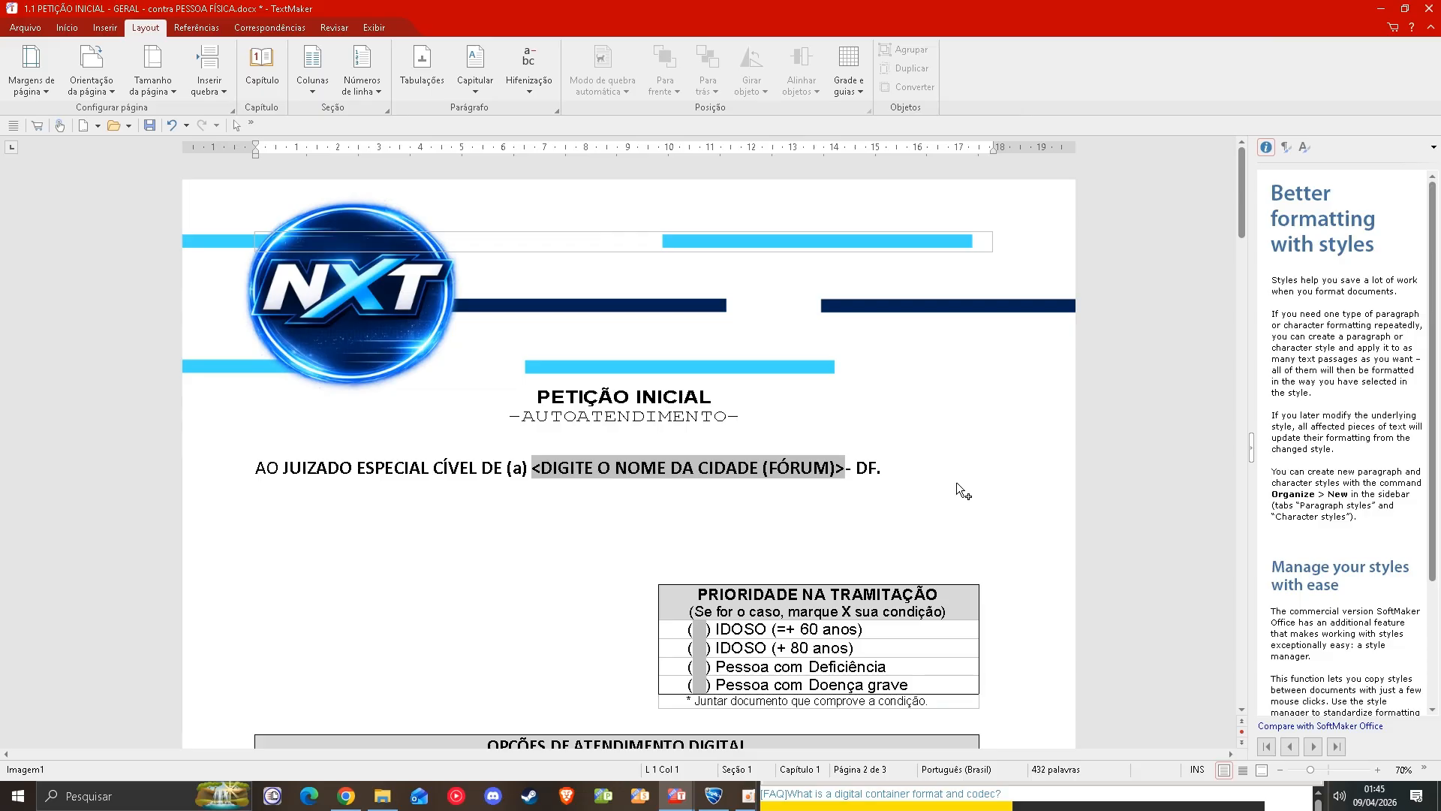
- Undo the letterhead and margin changes back to the original header with the TJDFT logo and coat of arms
scroll(956, 482, down, 5)
key(ctrl+z)
key(ctrl+z)
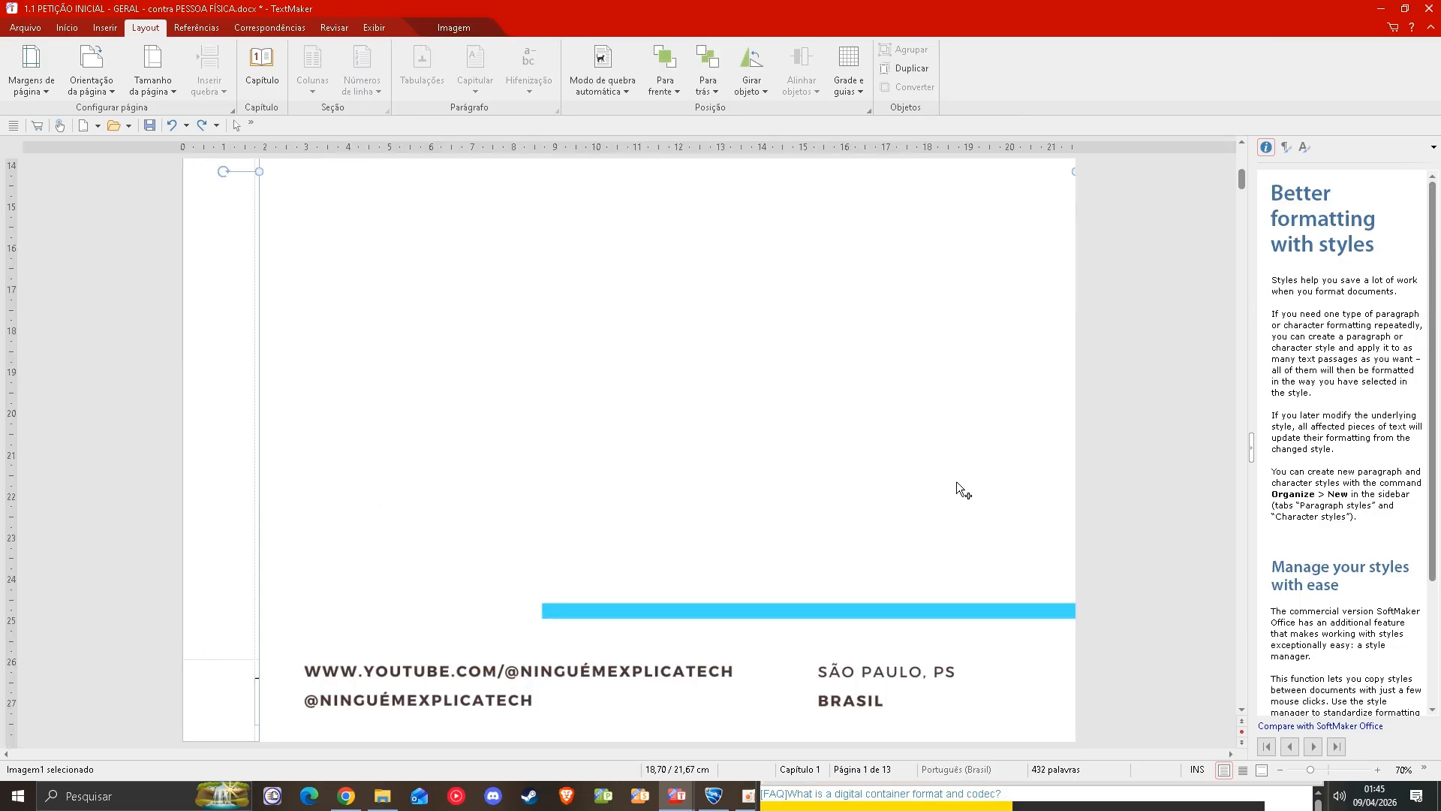
key(ctrl+z)
key(ctrl+z)
key(ctrl+z)
key(ctrl+z)
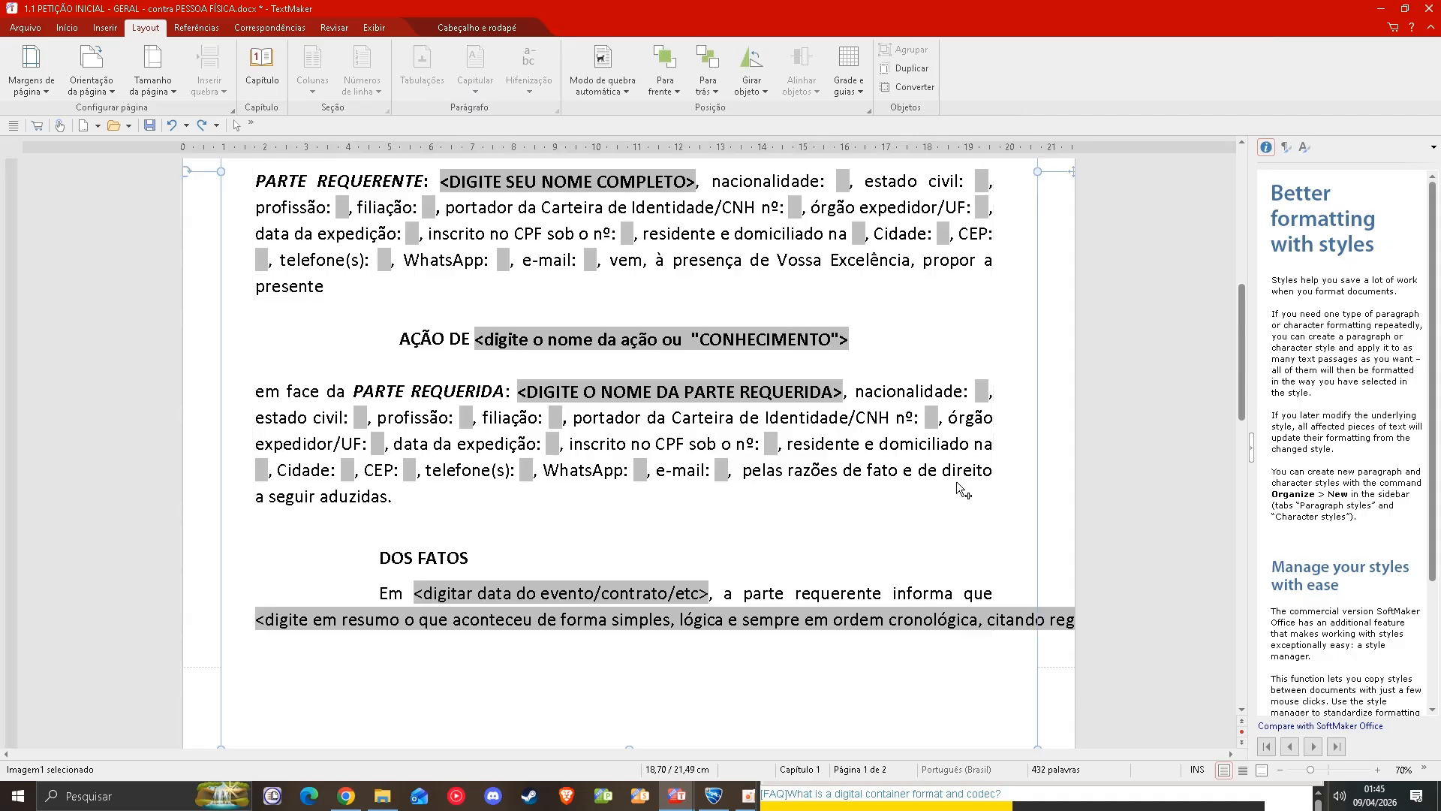
key(ctrl+z)
key(ctrl+z)
key(ctrl+z)
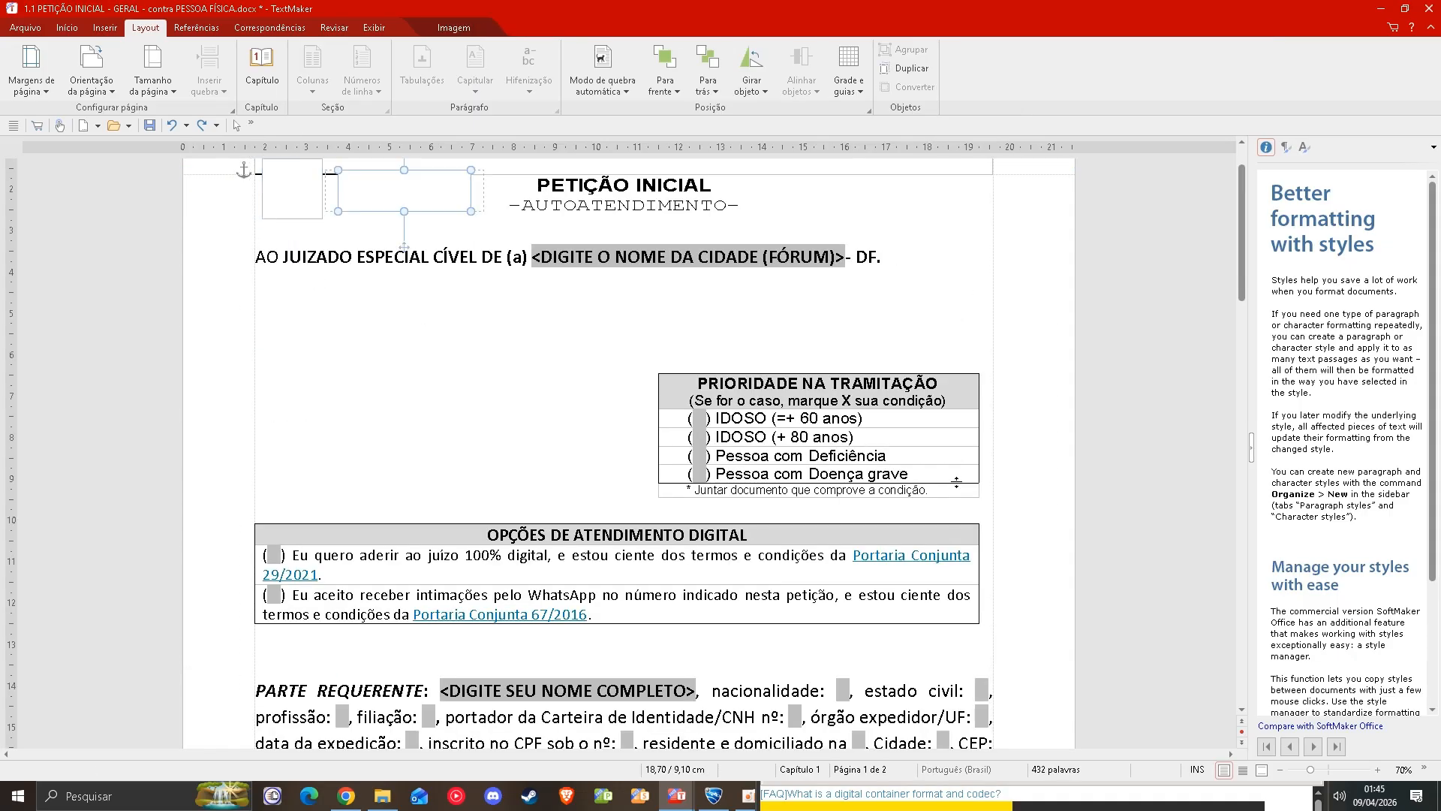
scroll(956, 482, up, 2)
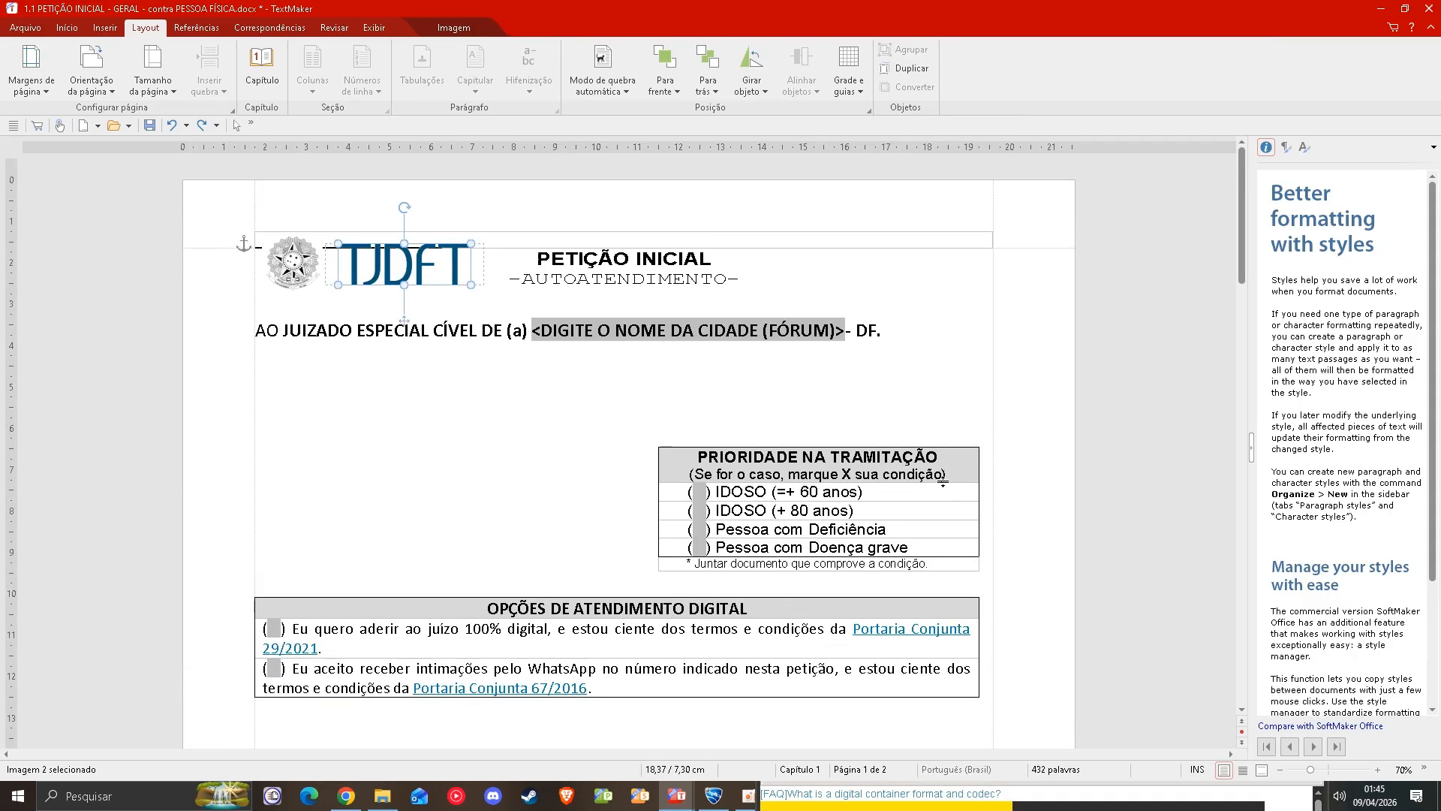
- Delete the TJDFT logo, the coat of arms and the short horizontal line from the first page's header area
key(Delete)
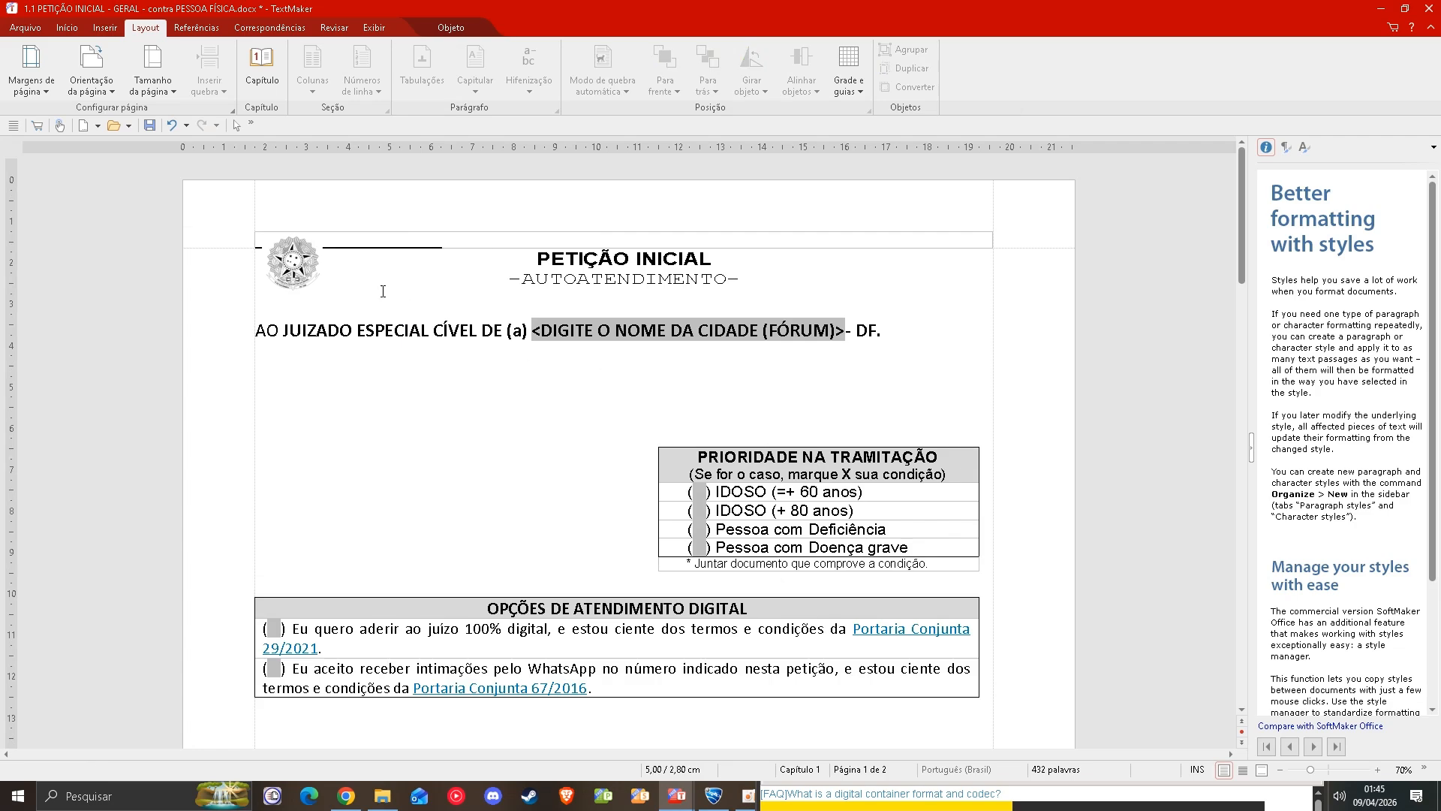
click(304, 276)
key(Delete)
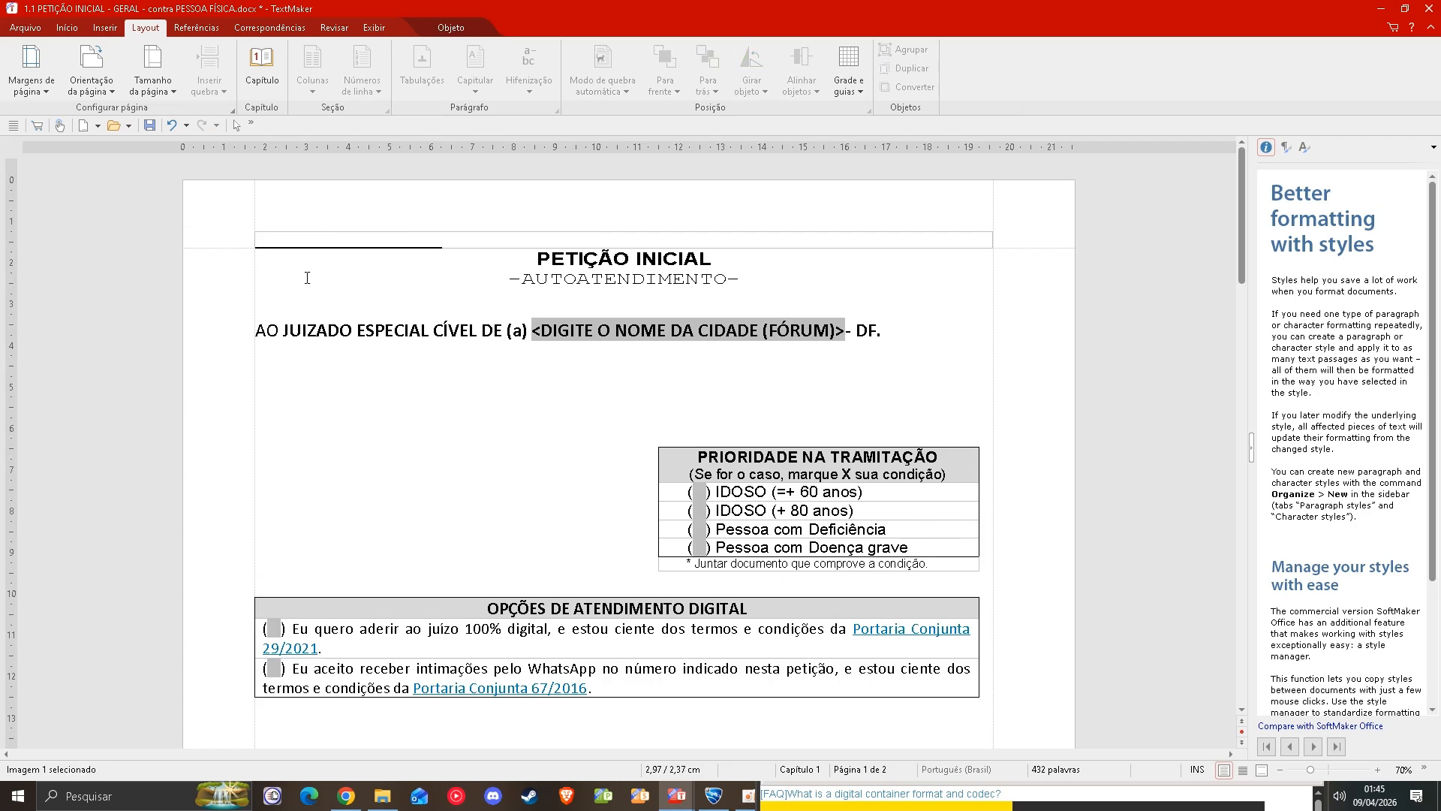
drag(380, 258, 238, 263)
key(Delete)
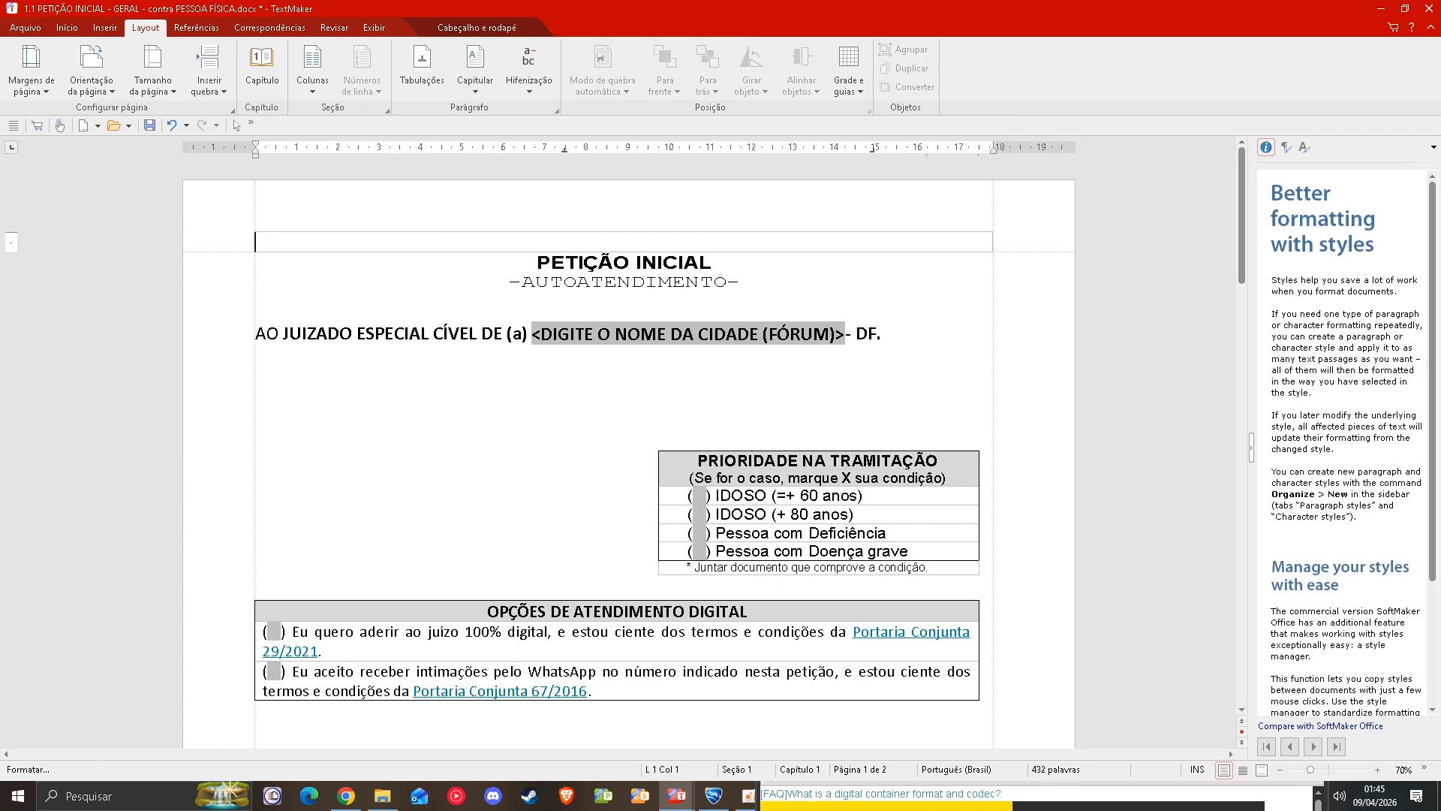
- Insert the image file "Papel Timbrando - NXT.png" into the document body and move it over the first page
click(481, 462)
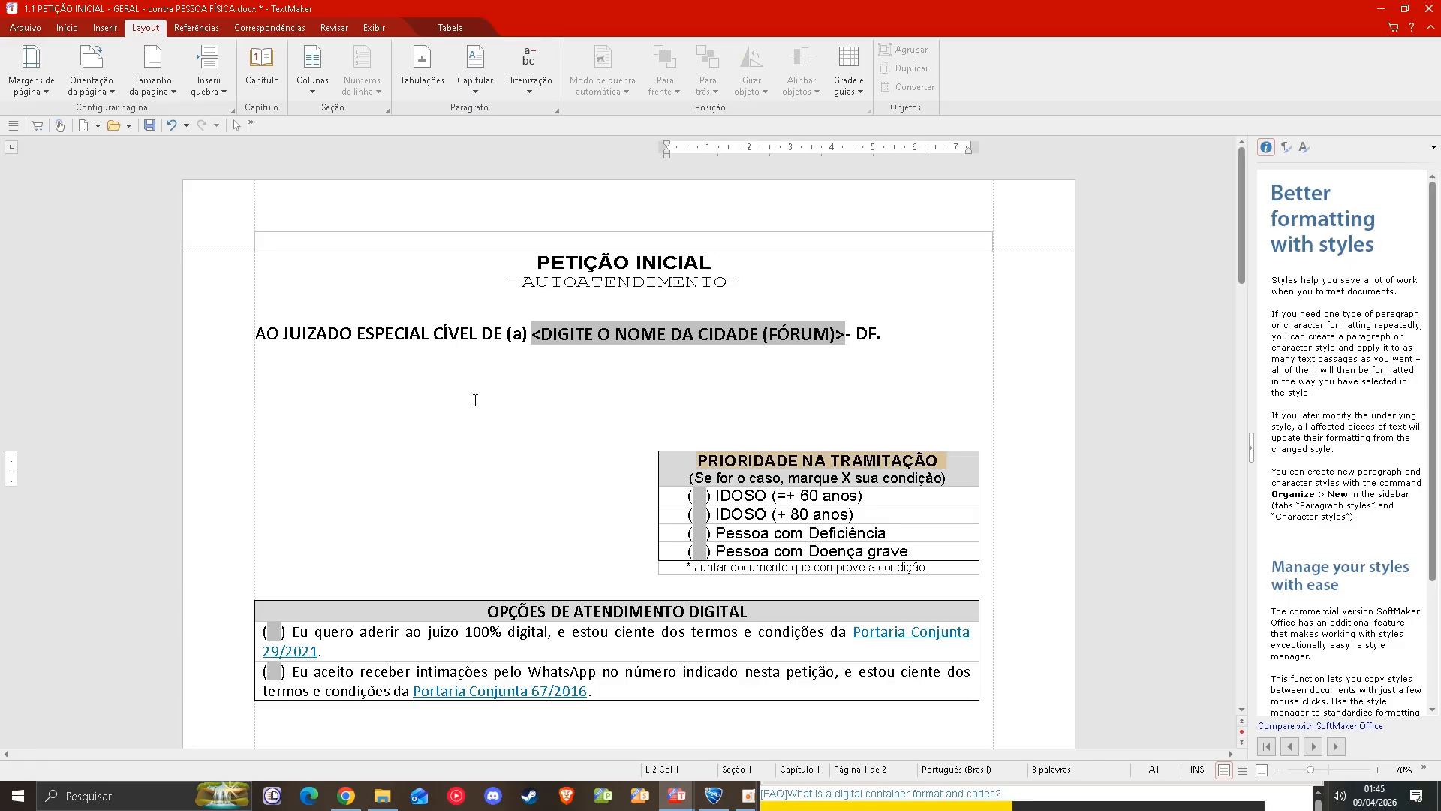
scroll(481, 418, down, 2)
scroll(488, 420, up, 2)
click(106, 28)
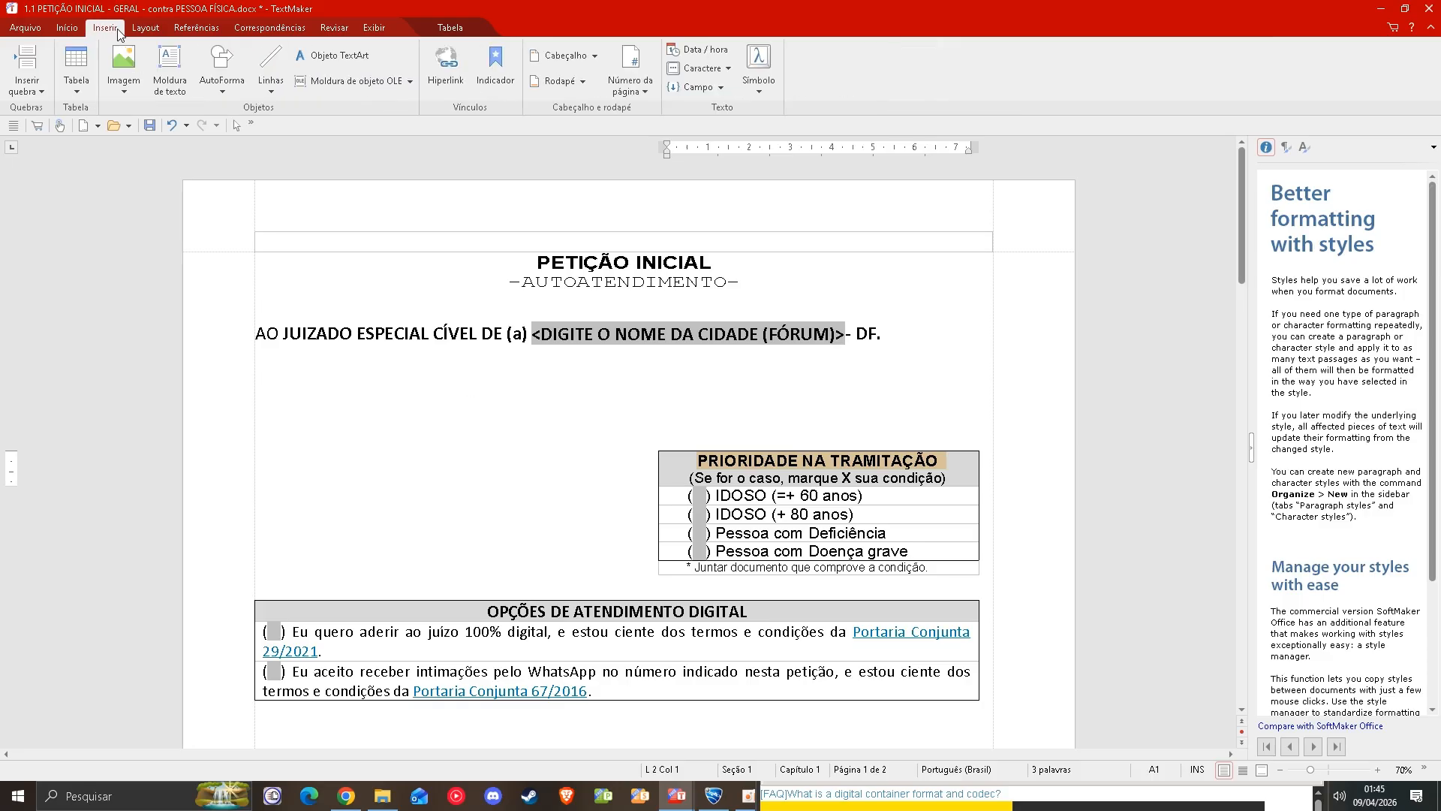
click(126, 88)
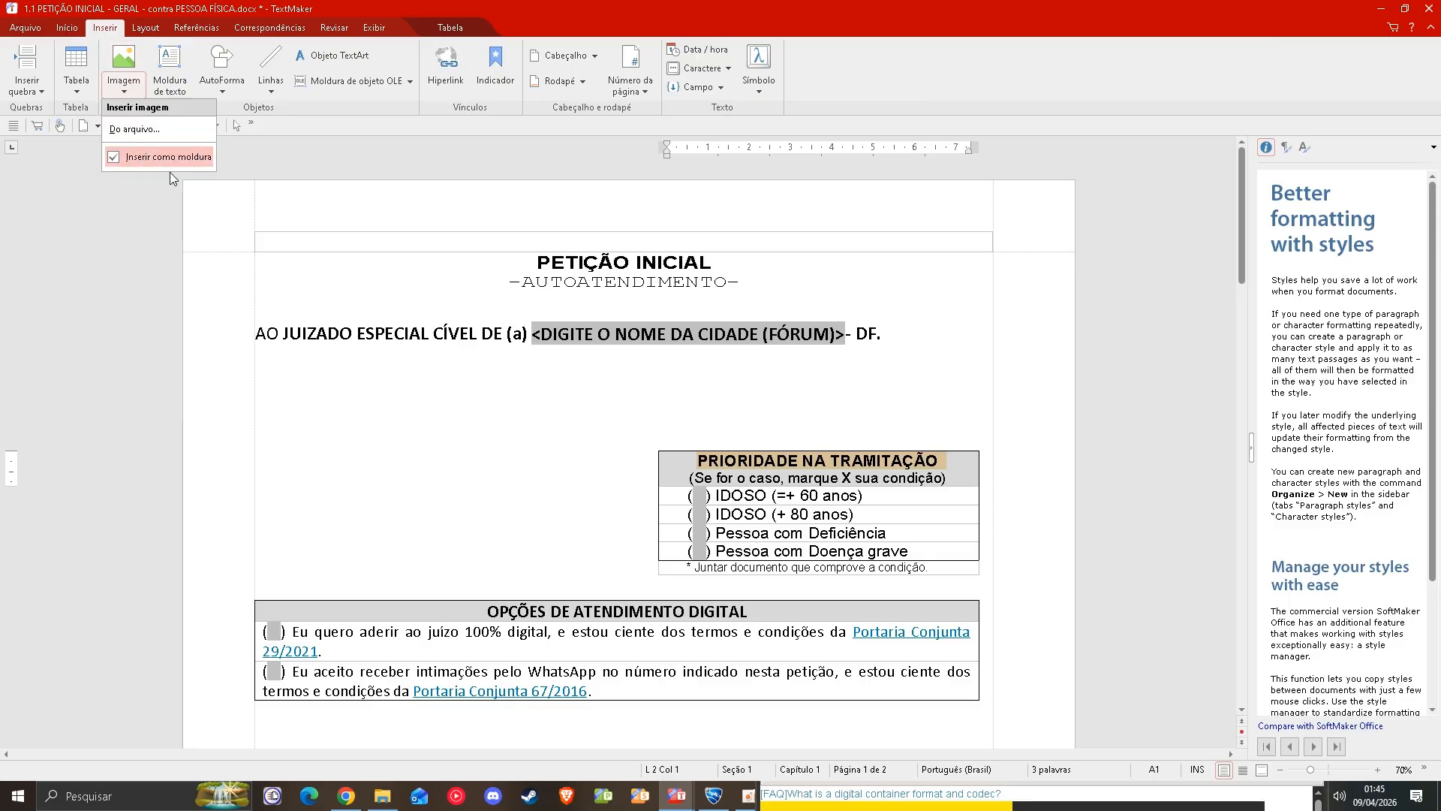
click(175, 130)
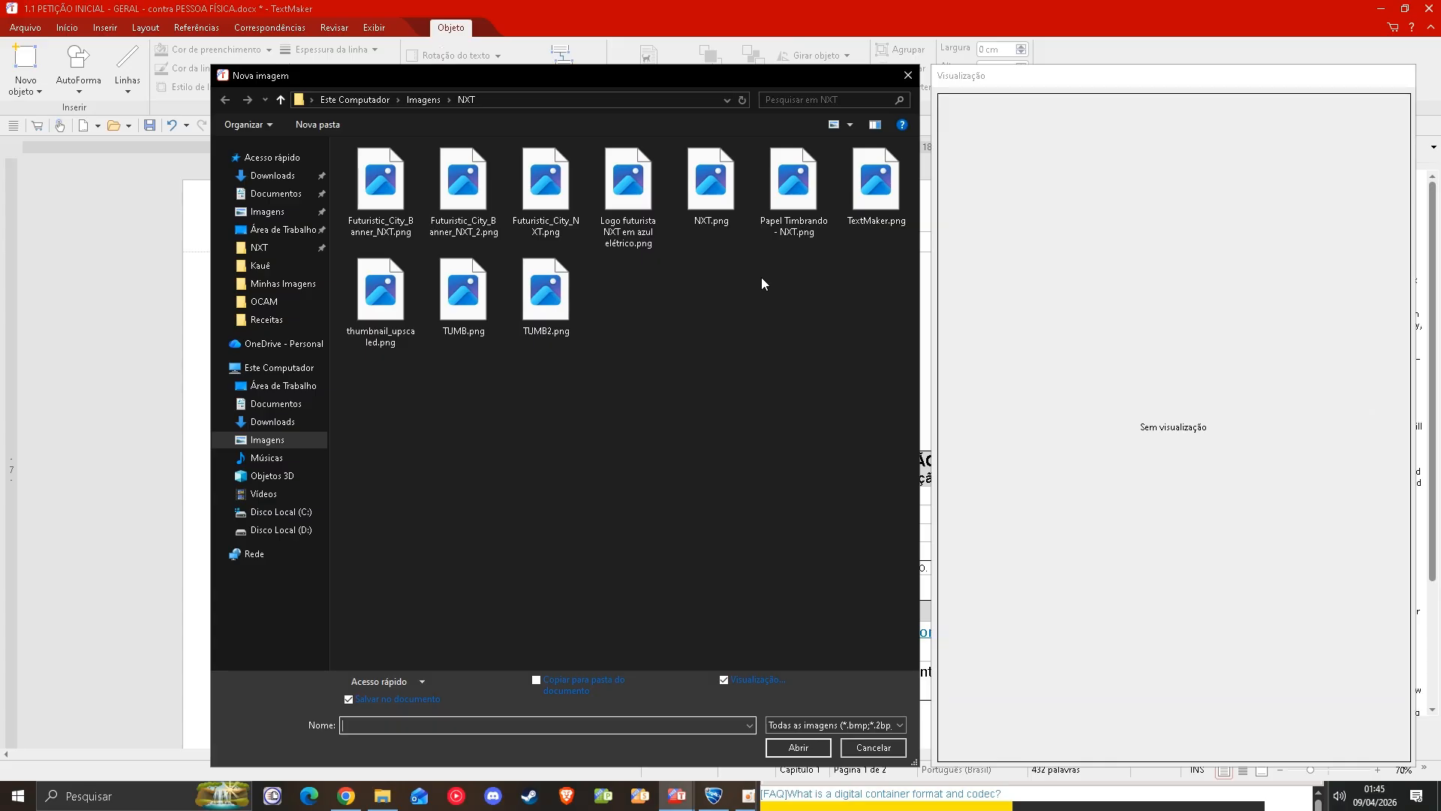
click(794, 229)
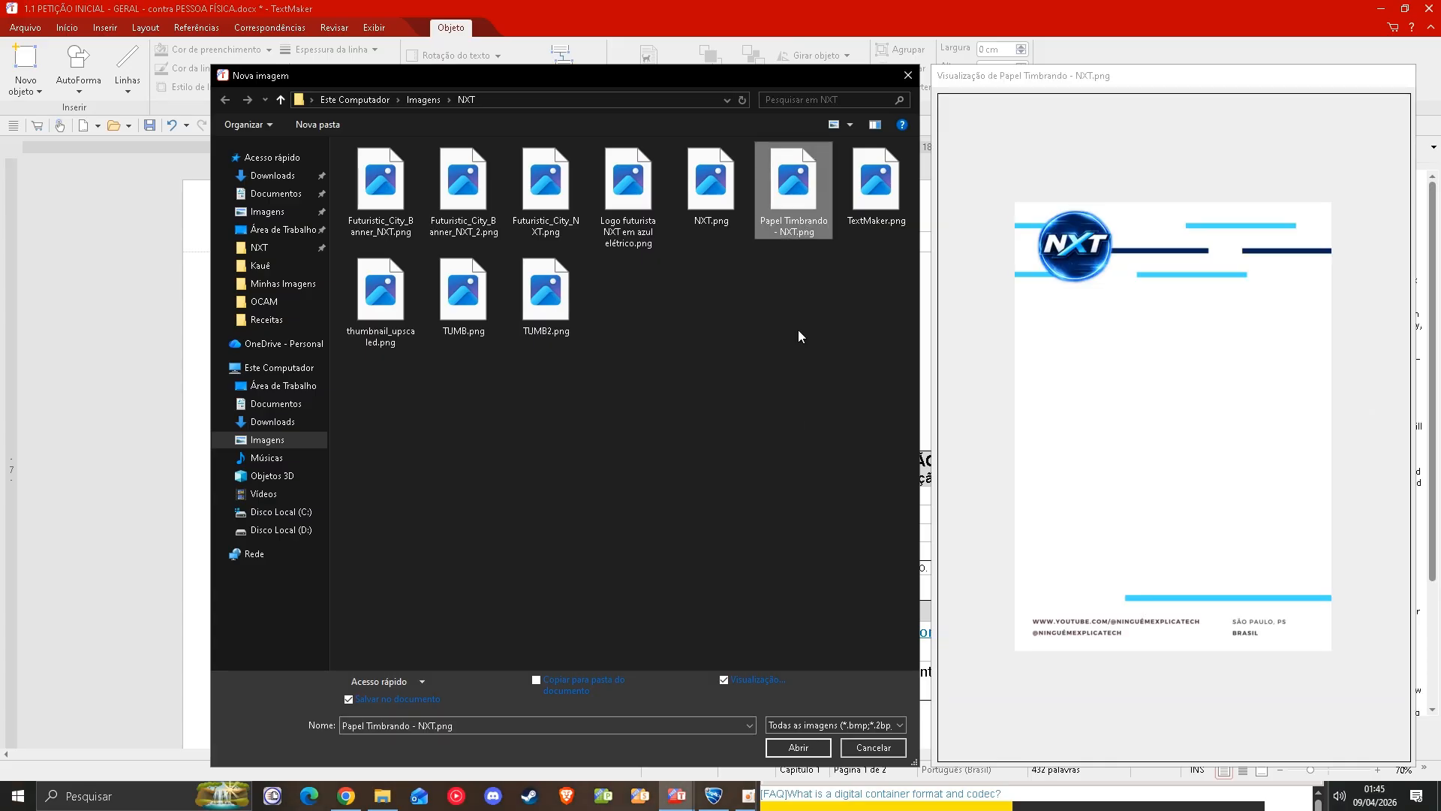
click(825, 742)
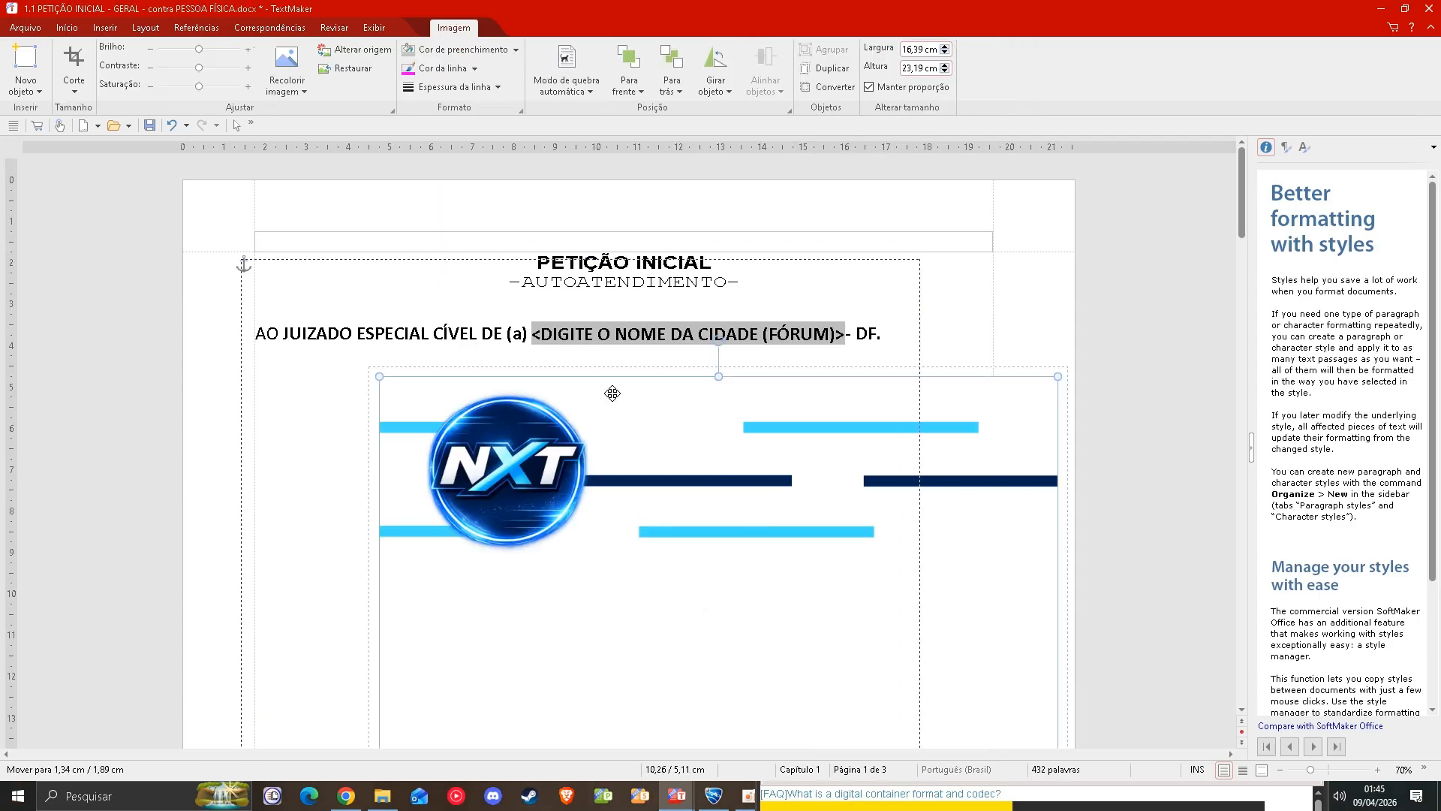
drag(612, 393, 638, 370)
scroll(588, 344, down, 15)
scroll(605, 358, up, 13)
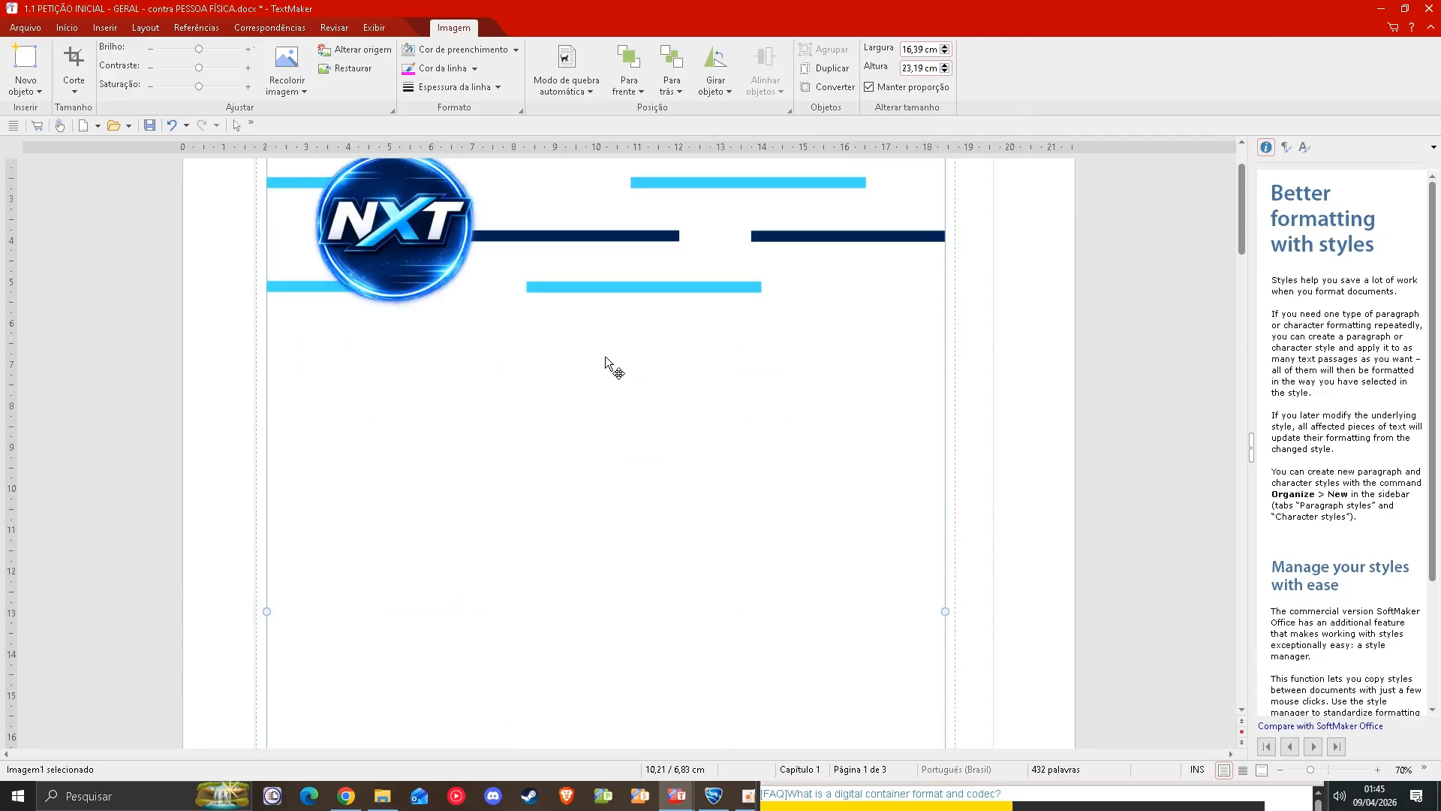
scroll(607, 359, up, 1)
- In the letterhead image's object properties, centre it horizontally and vertically relative to the page with both offsets at 0 cm
right_click(645, 318)
click(727, 488)
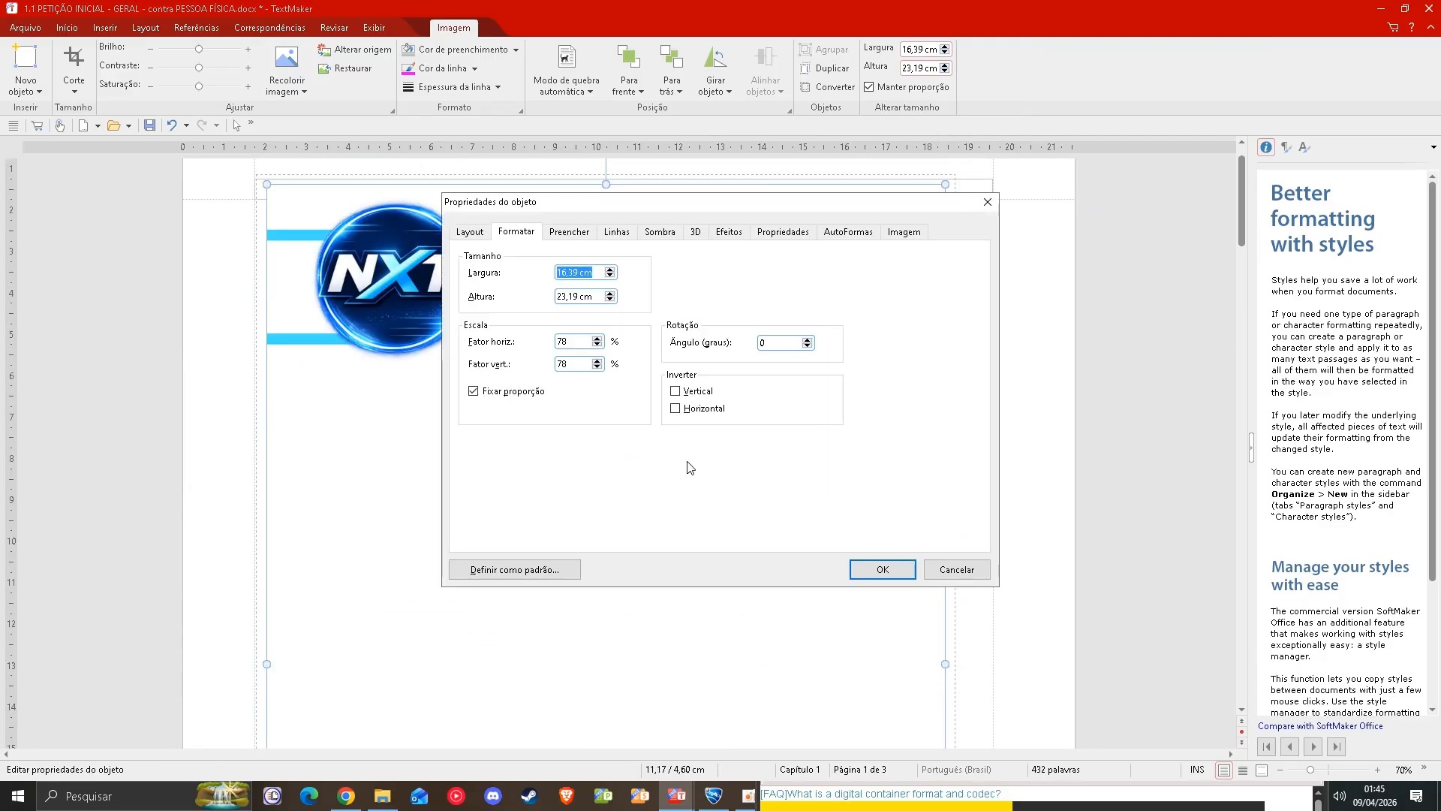
click(469, 233)
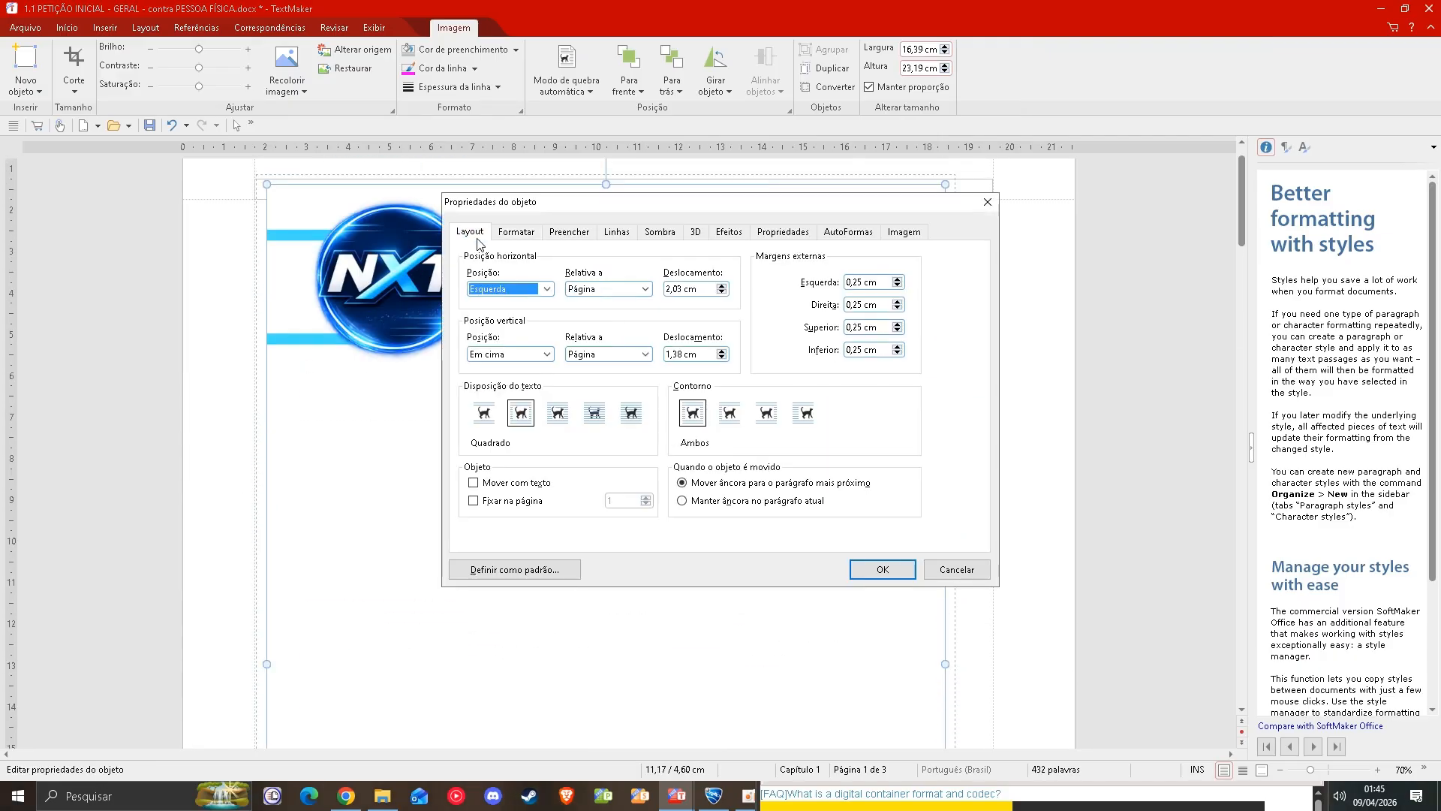
click(526, 289)
click(503, 322)
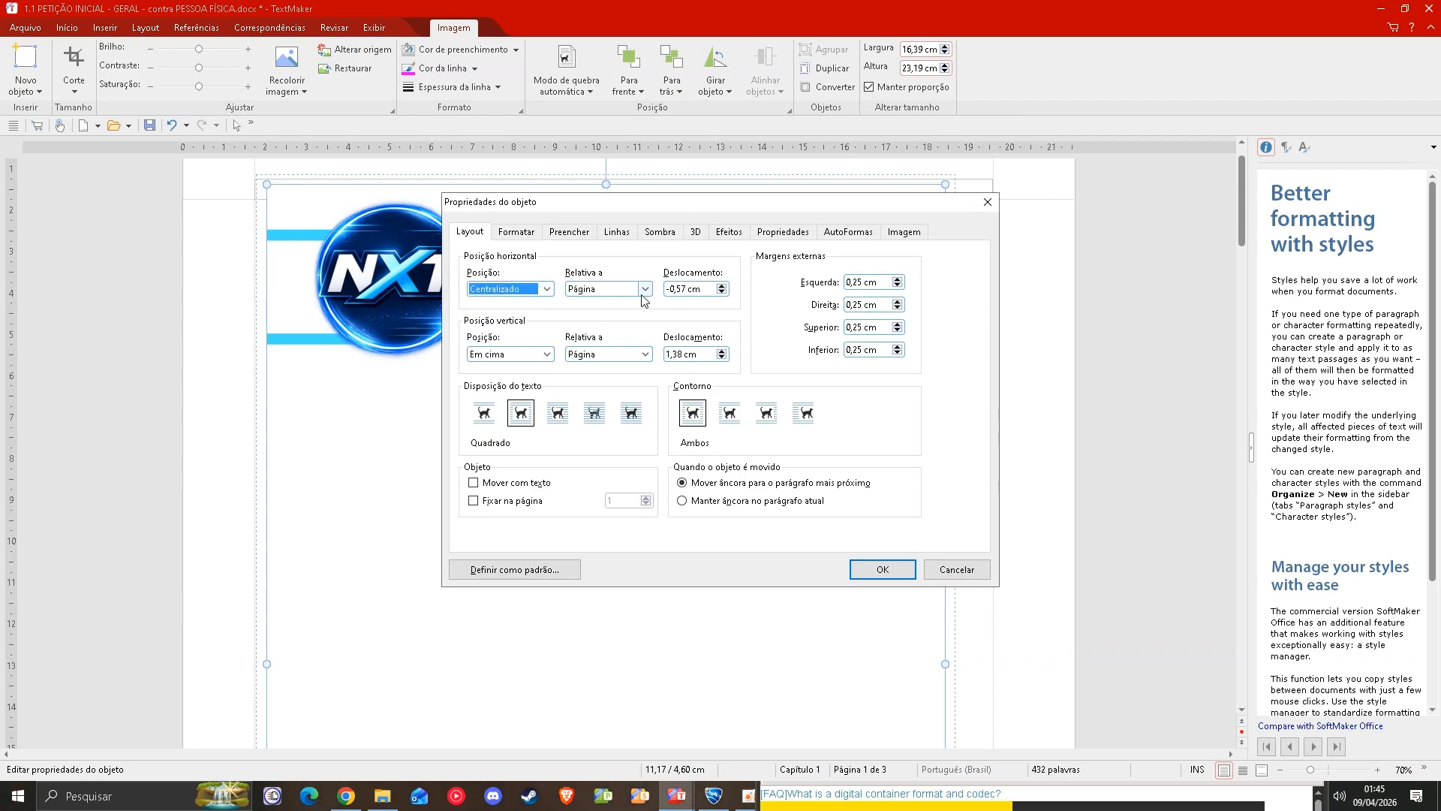
double_click(680, 294)
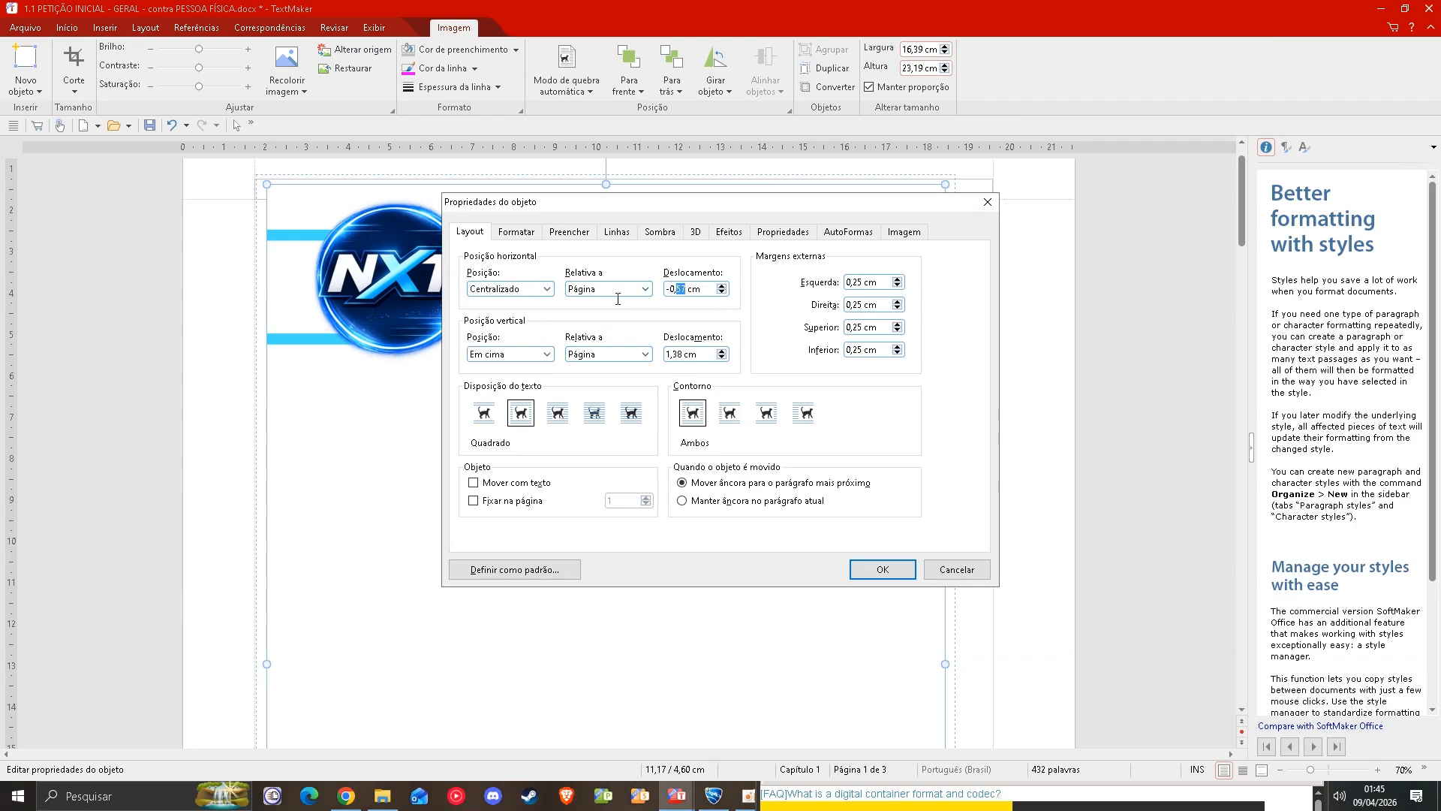
text(0)
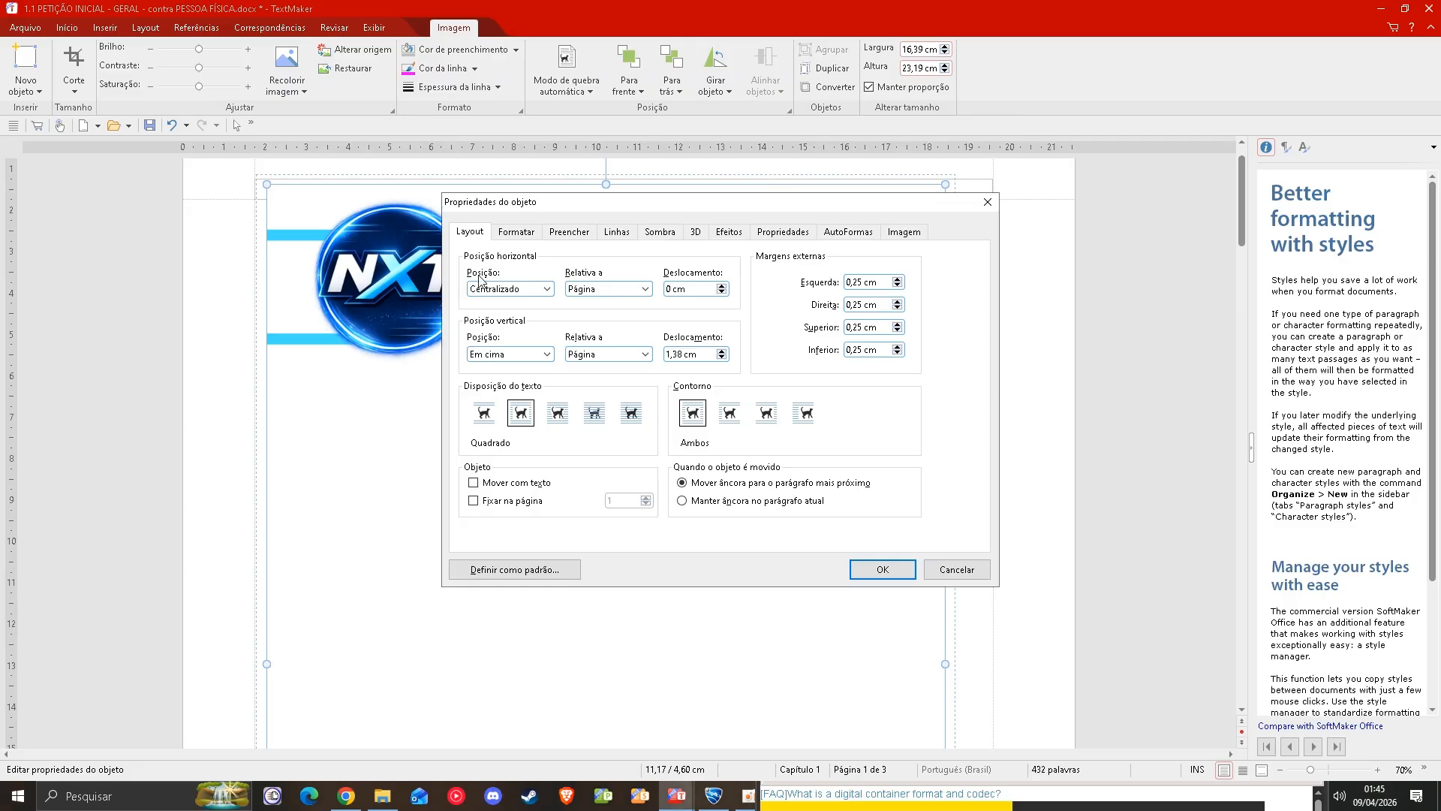
click(547, 354)
click(537, 379)
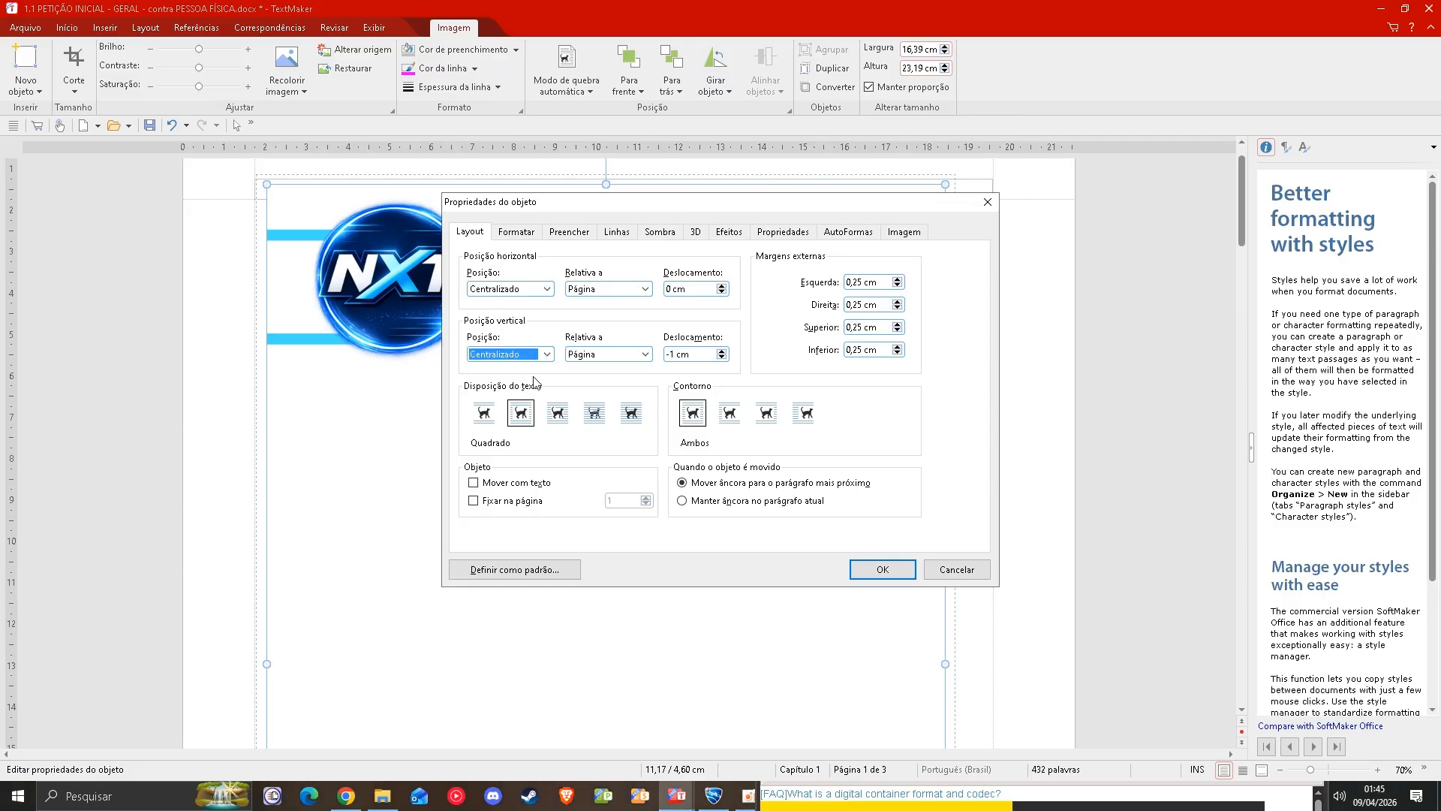
double_click(676, 357)
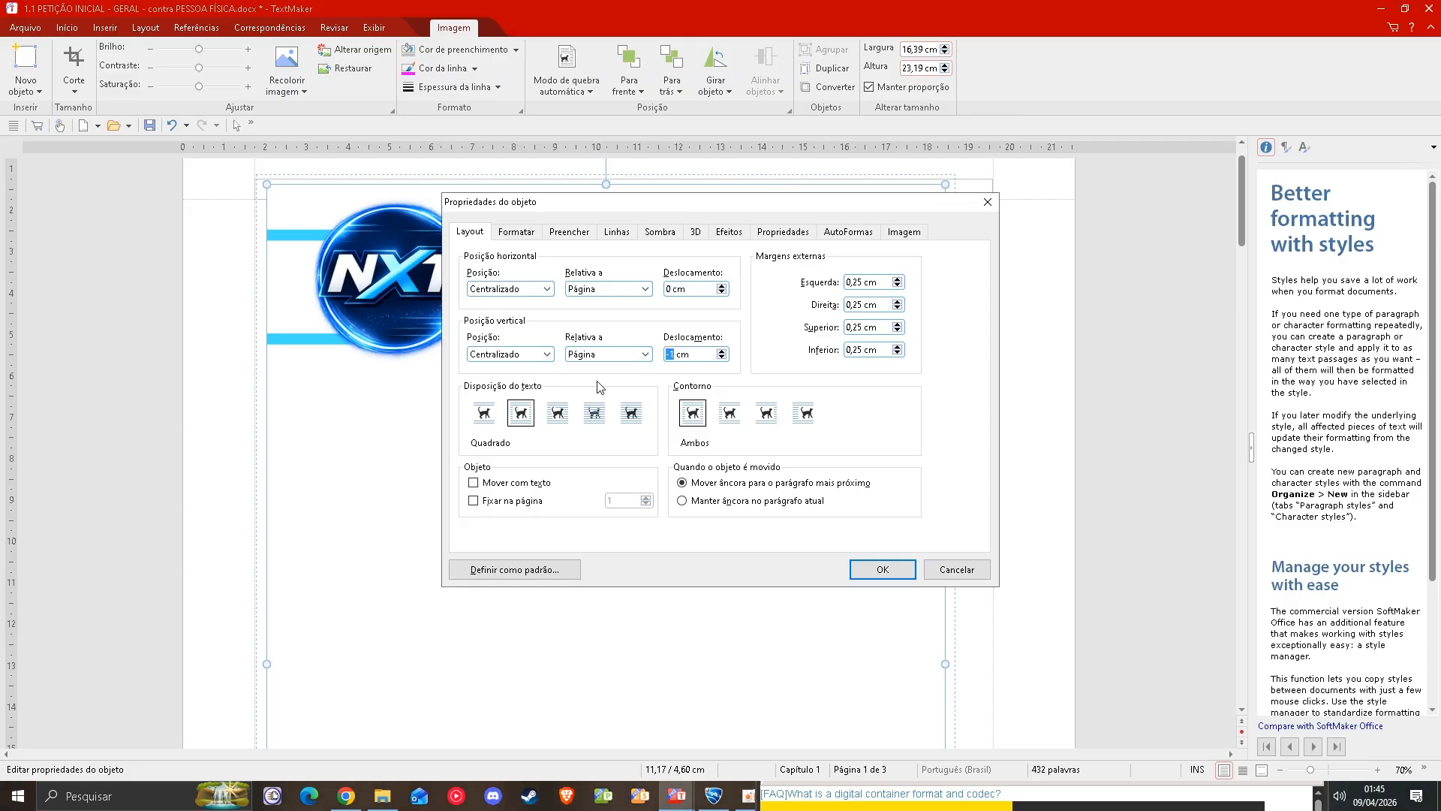
text(0)
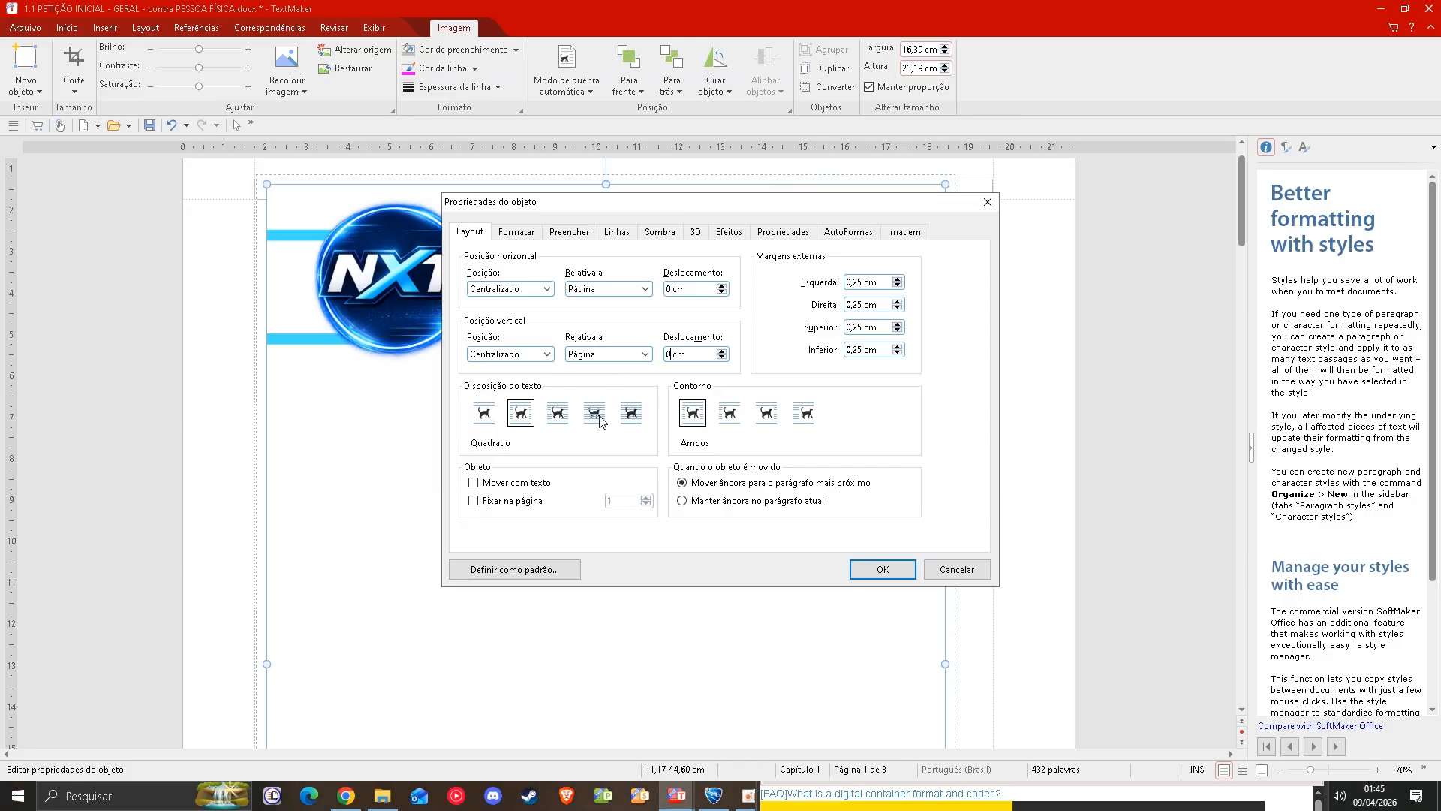
- Place the letterhead image behind the text and set its left, right, upper and lower outer margins to 0 cm
click(596, 414)
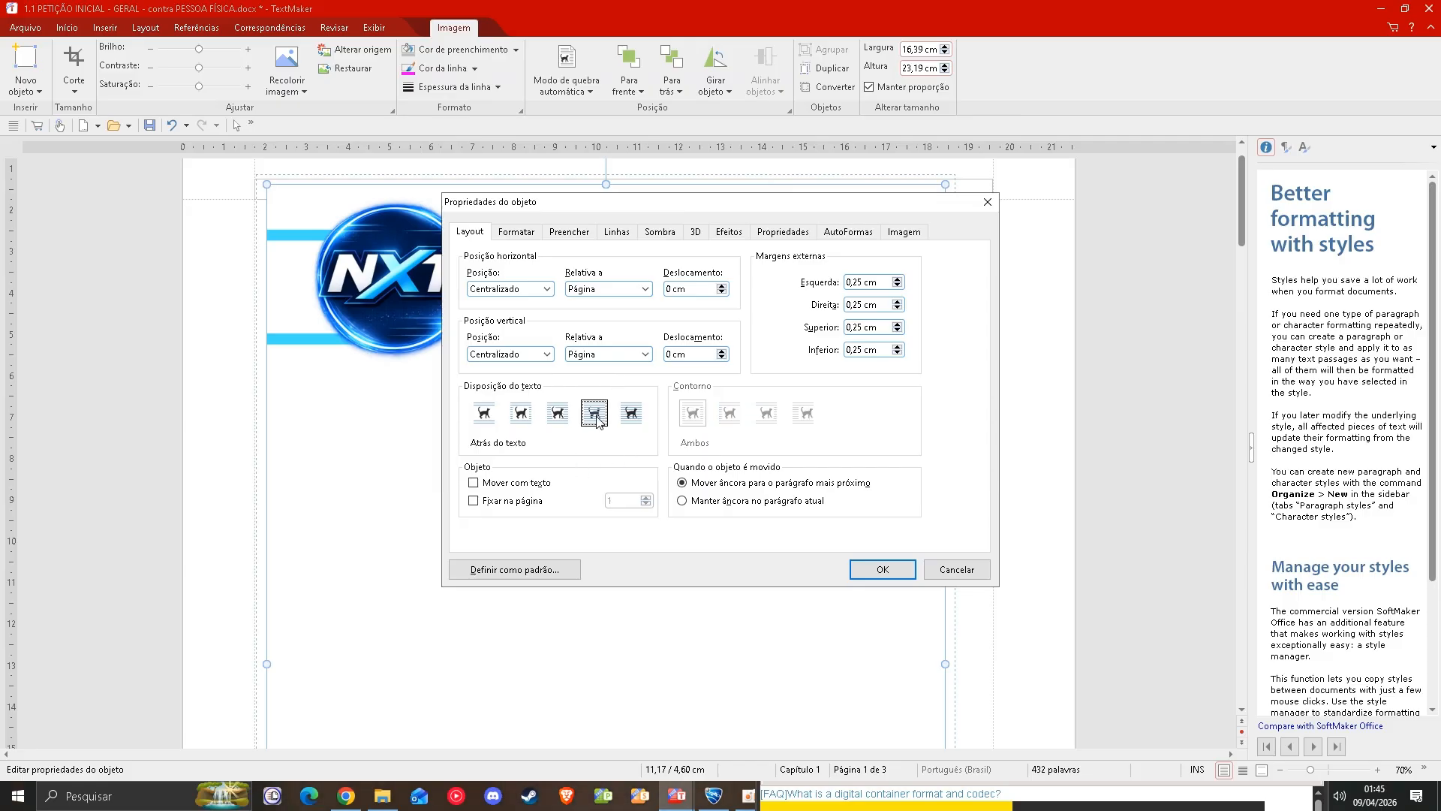
double_click(863, 283)
text(0)
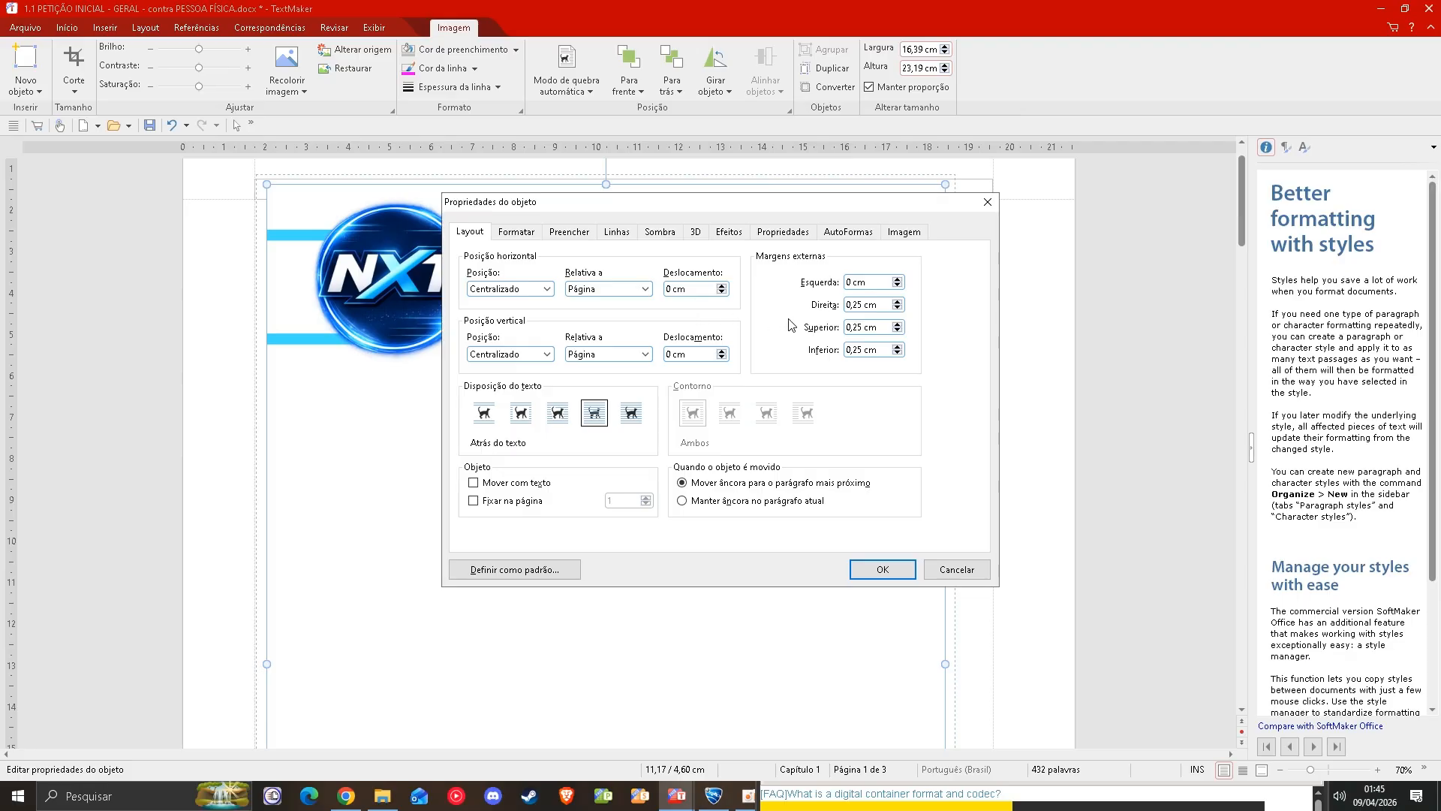
drag(830, 313, 771, 323)
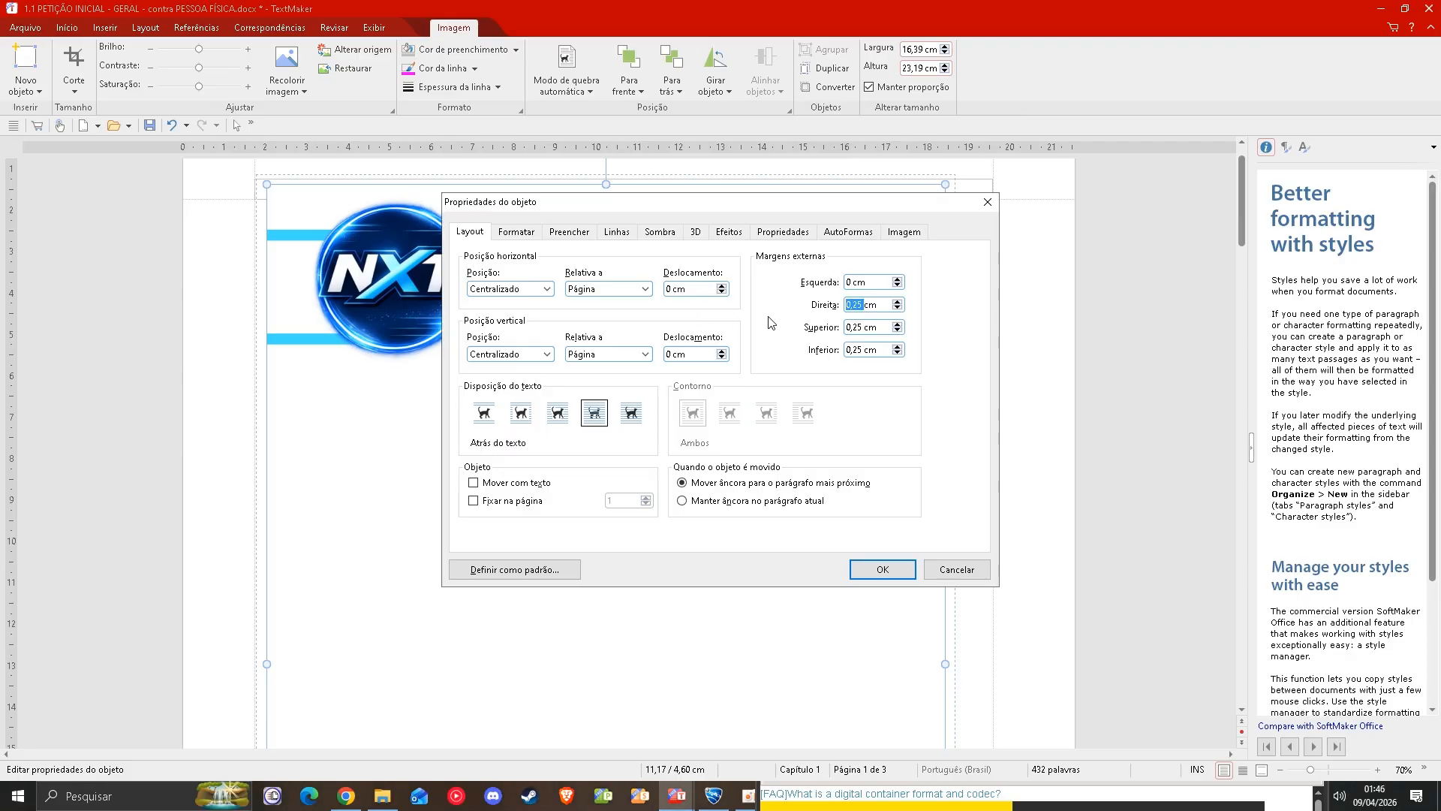
text(0)
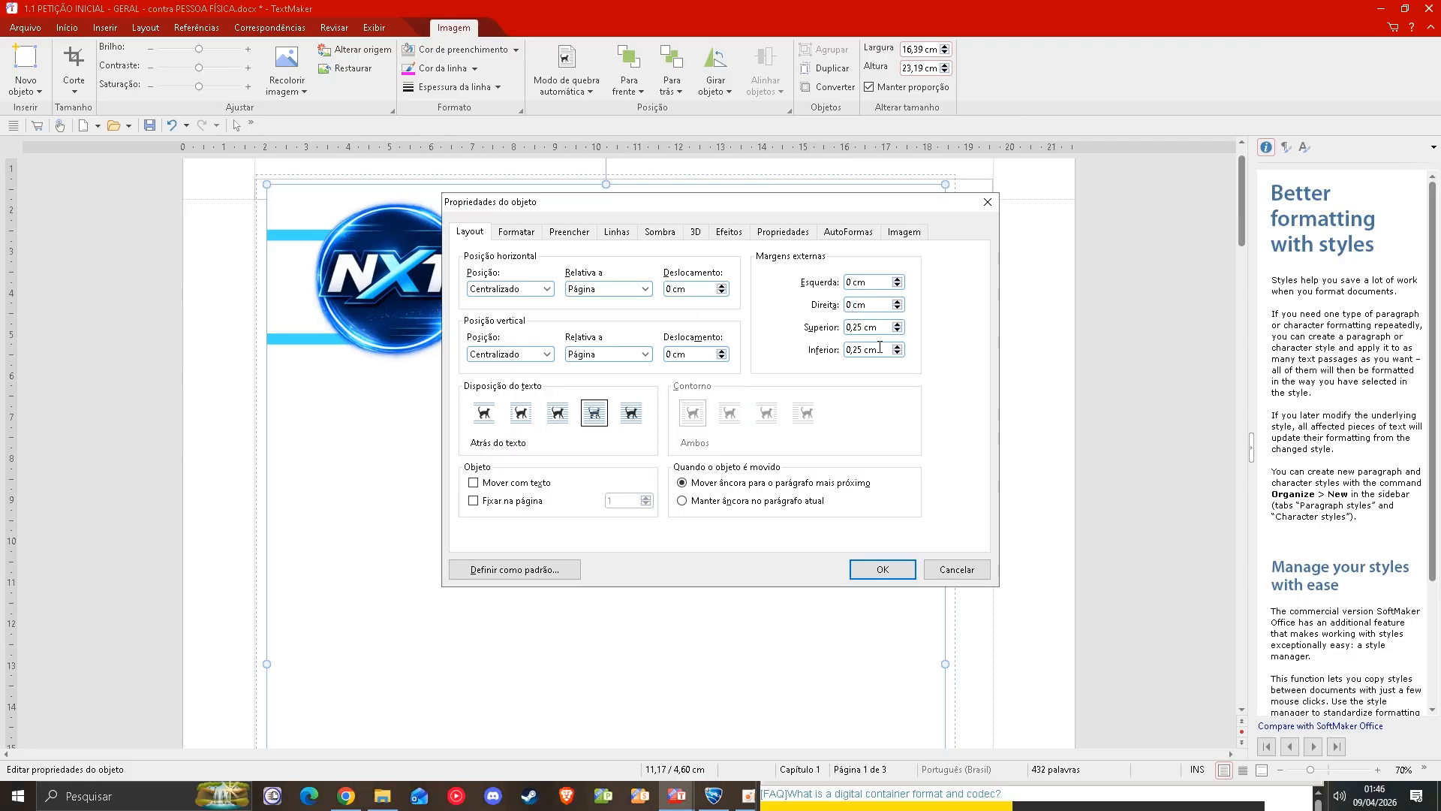
drag(864, 327, 762, 363)
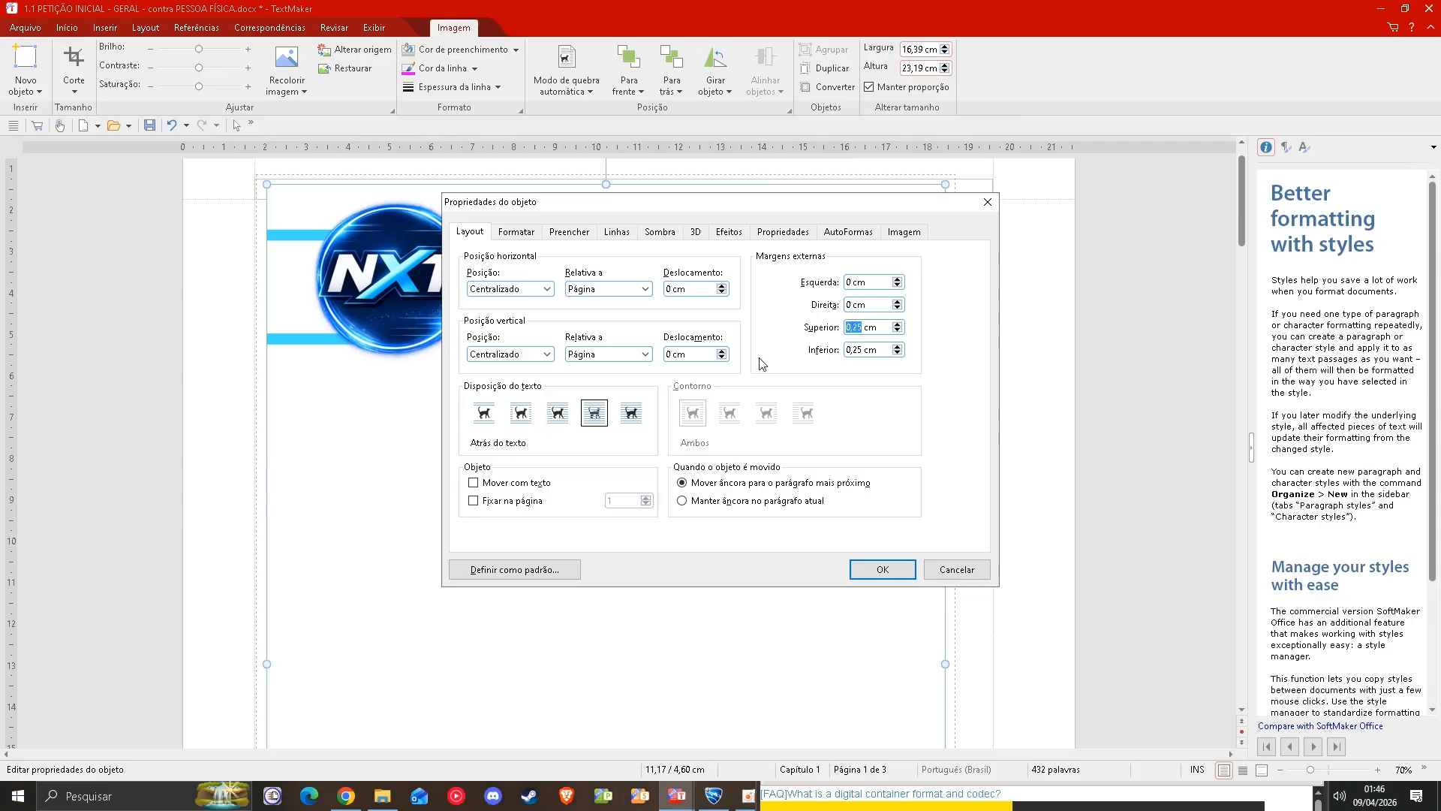
text(0)
drag(863, 350, 779, 379)
text(0)
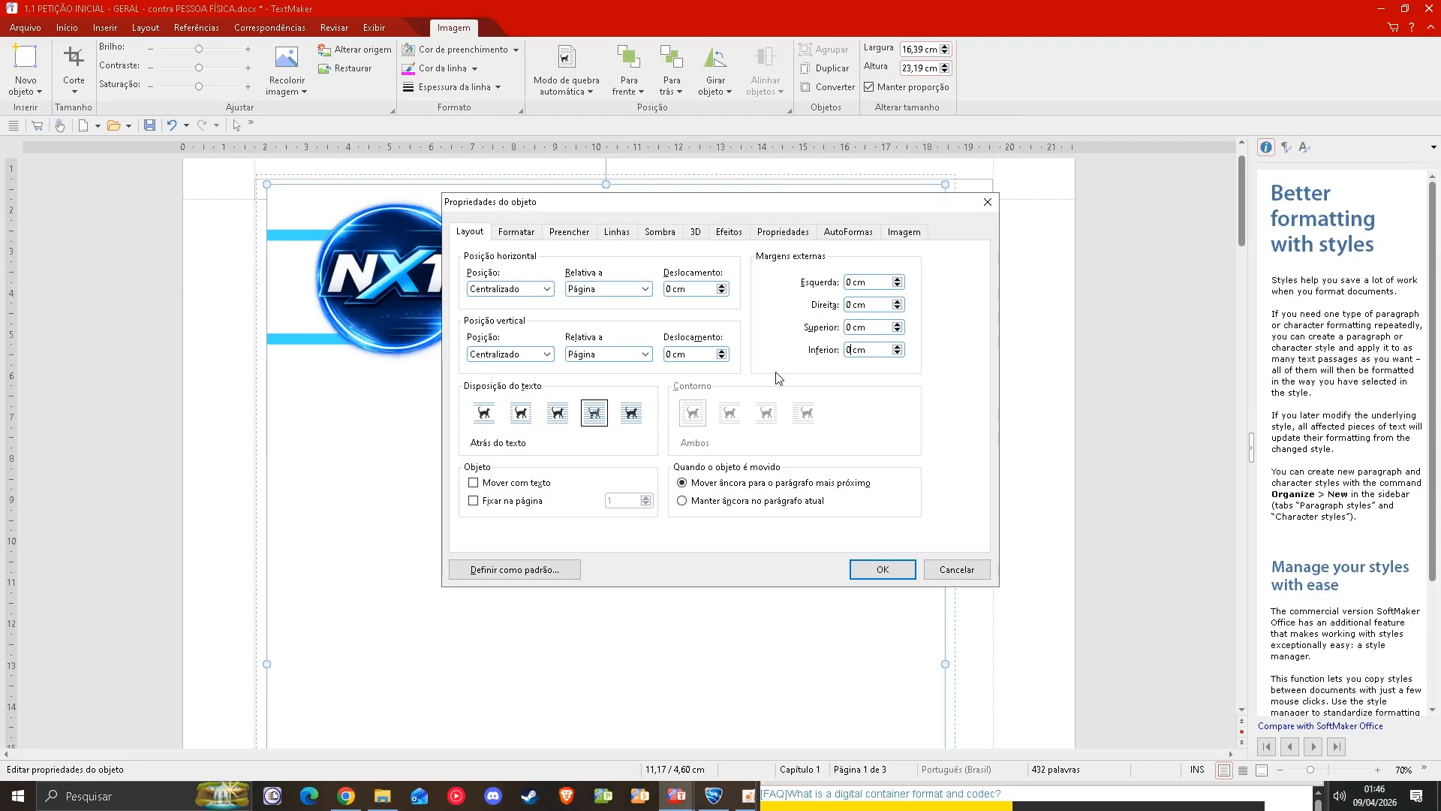
- Apply the layout settings to the letterhead image and check its placement on the first page
click(871, 571)
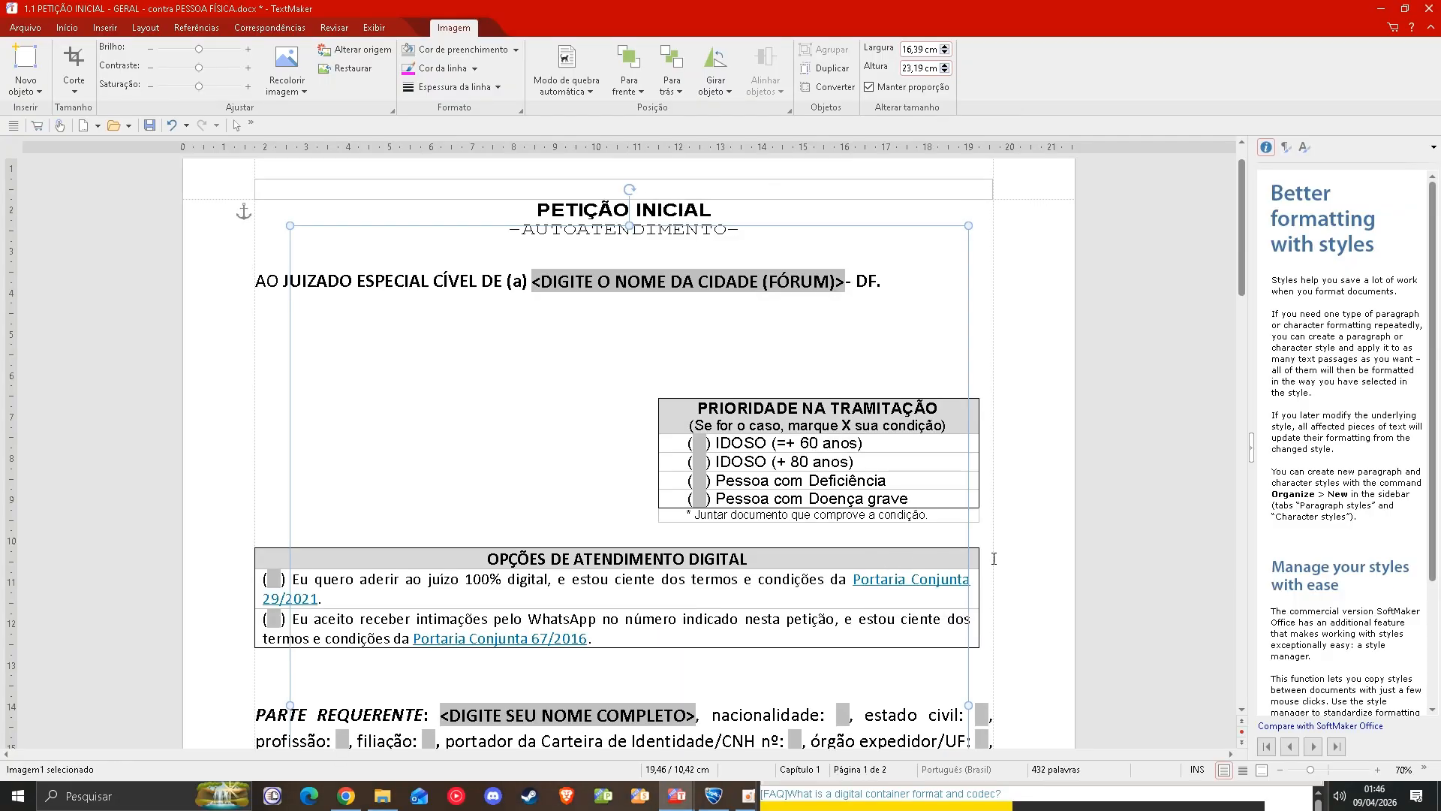
scroll(974, 517, down, 6)
scroll(530, 443, up, 6)
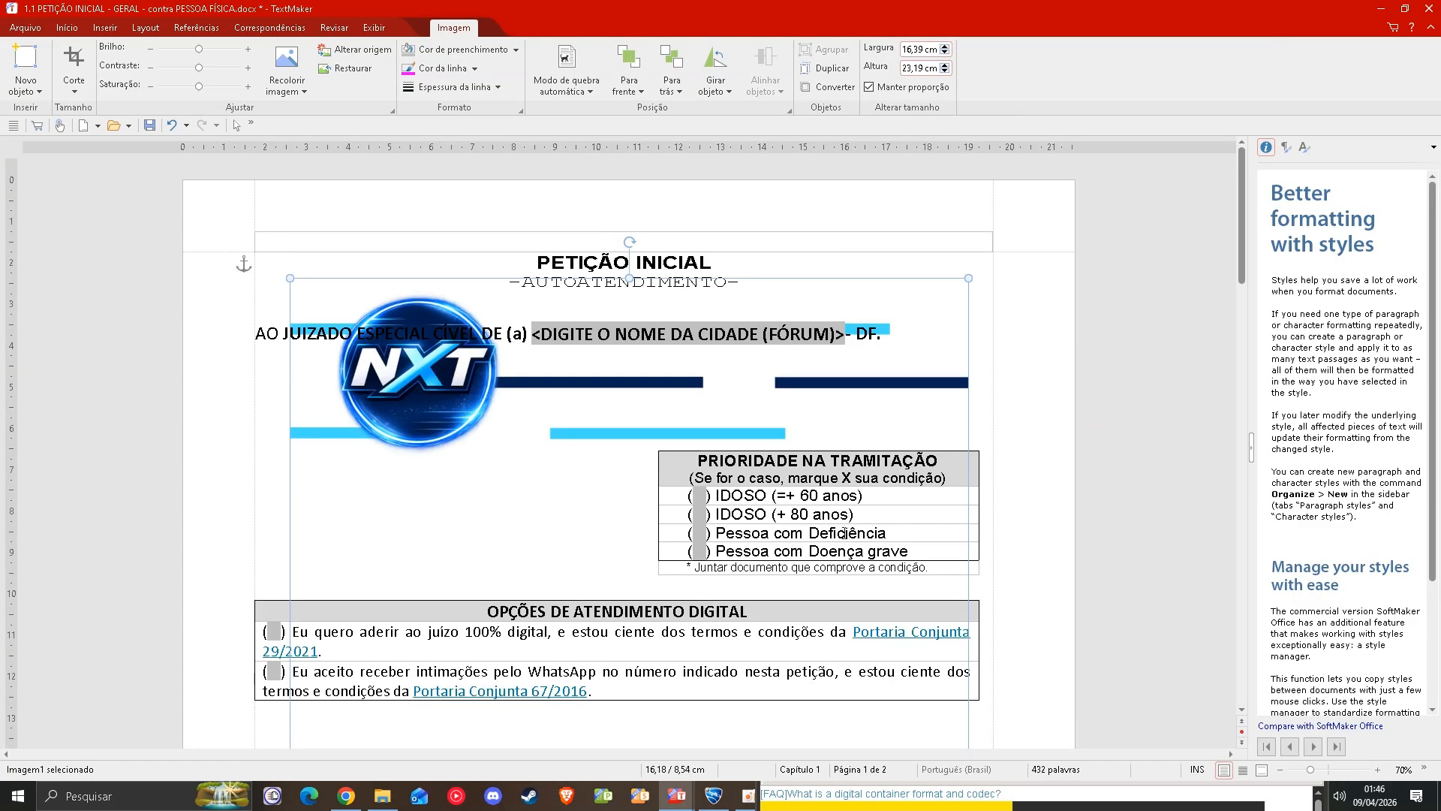
- Increase the letterhead image's width to 19,74 cm in its object properties, keeping the proportions locked
right_click(542, 424)
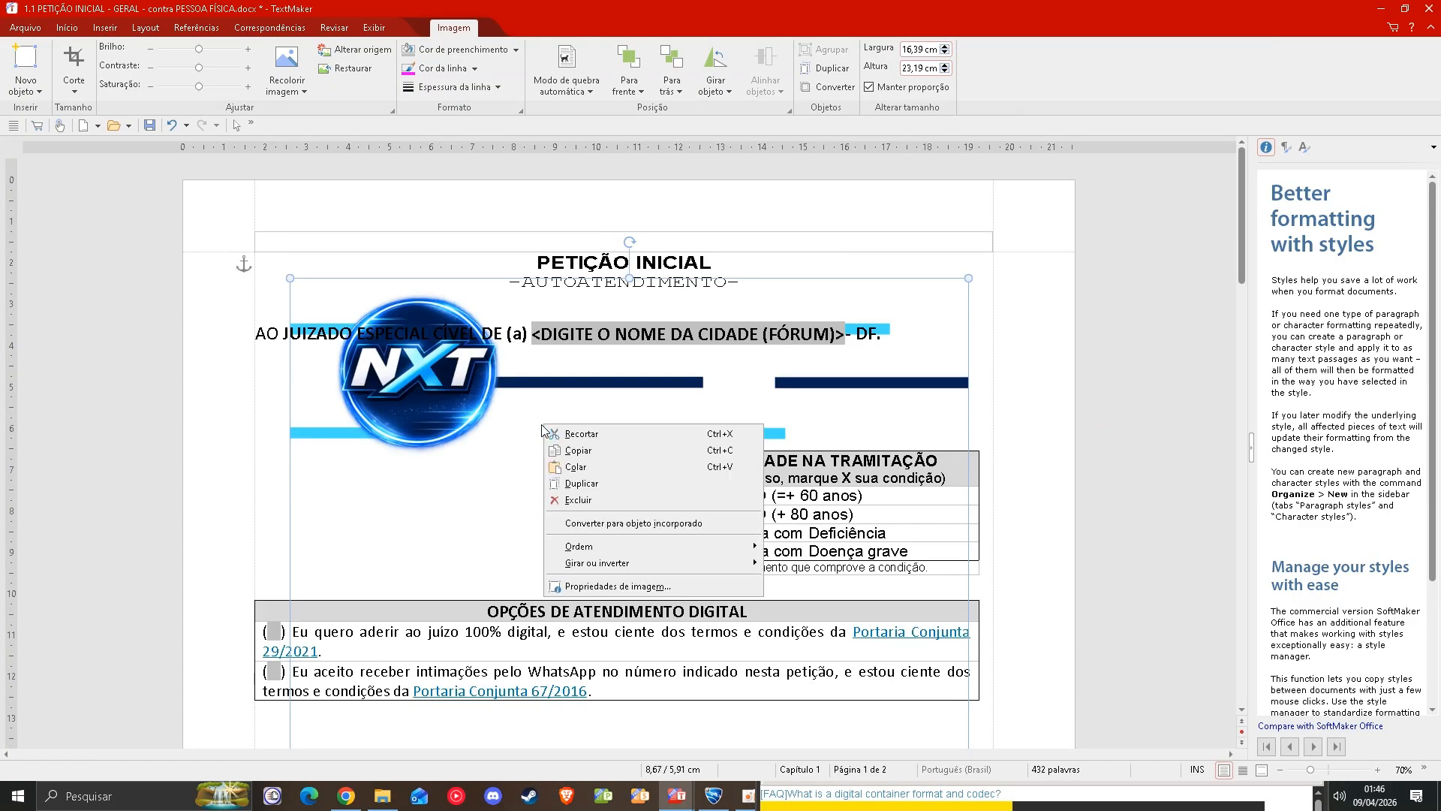
click(601, 586)
click(517, 232)
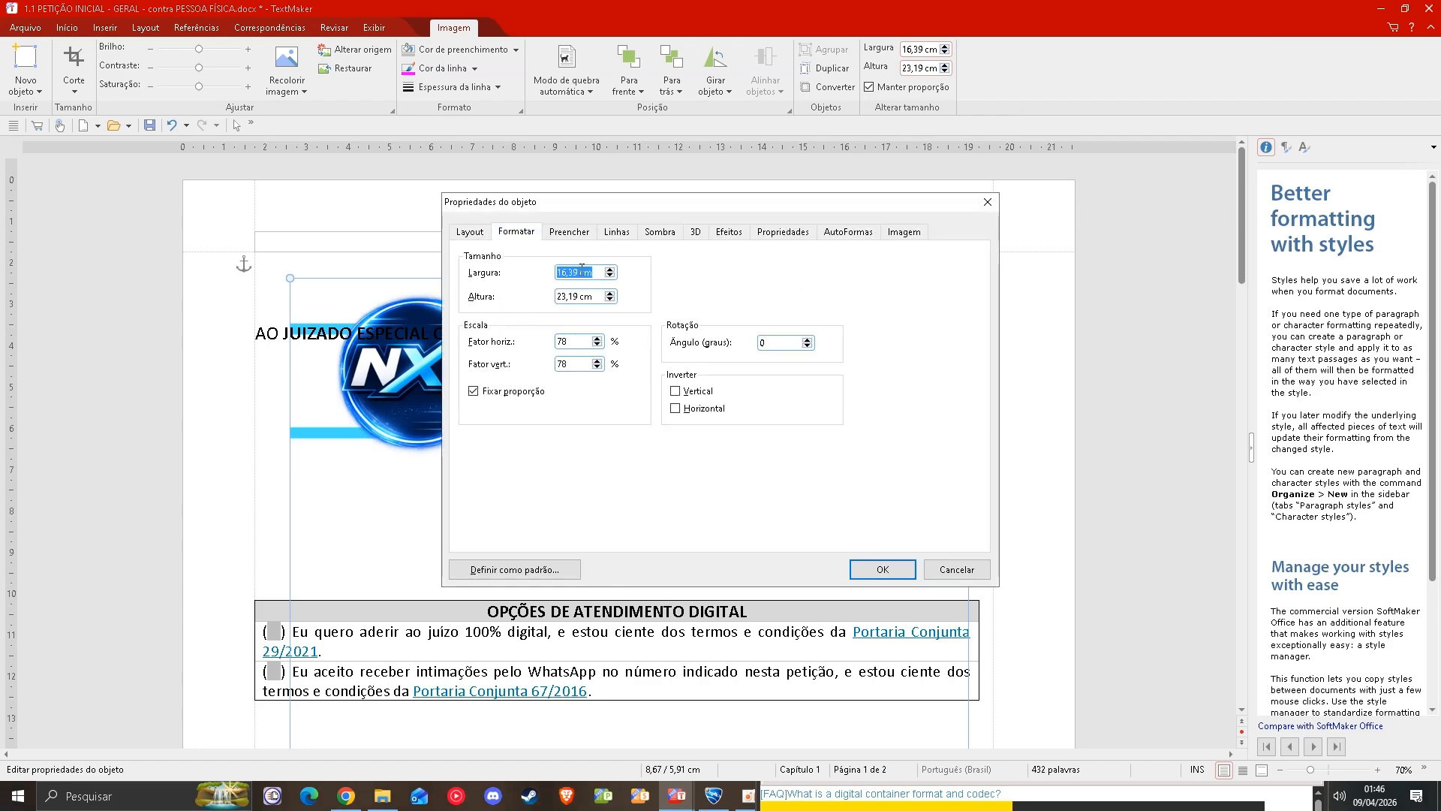
click(610, 268)
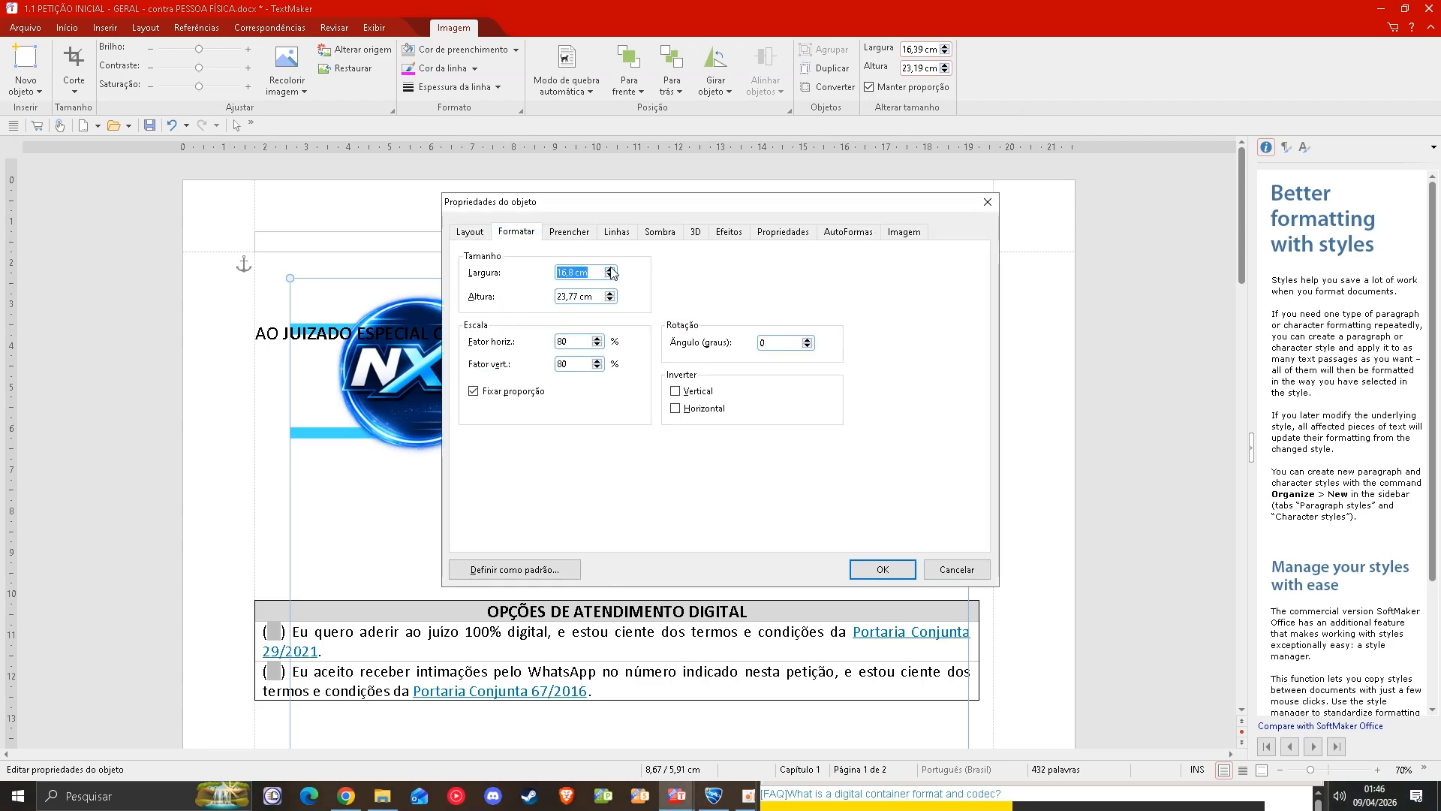
click(610, 269)
click(610, 268)
click(610, 269)
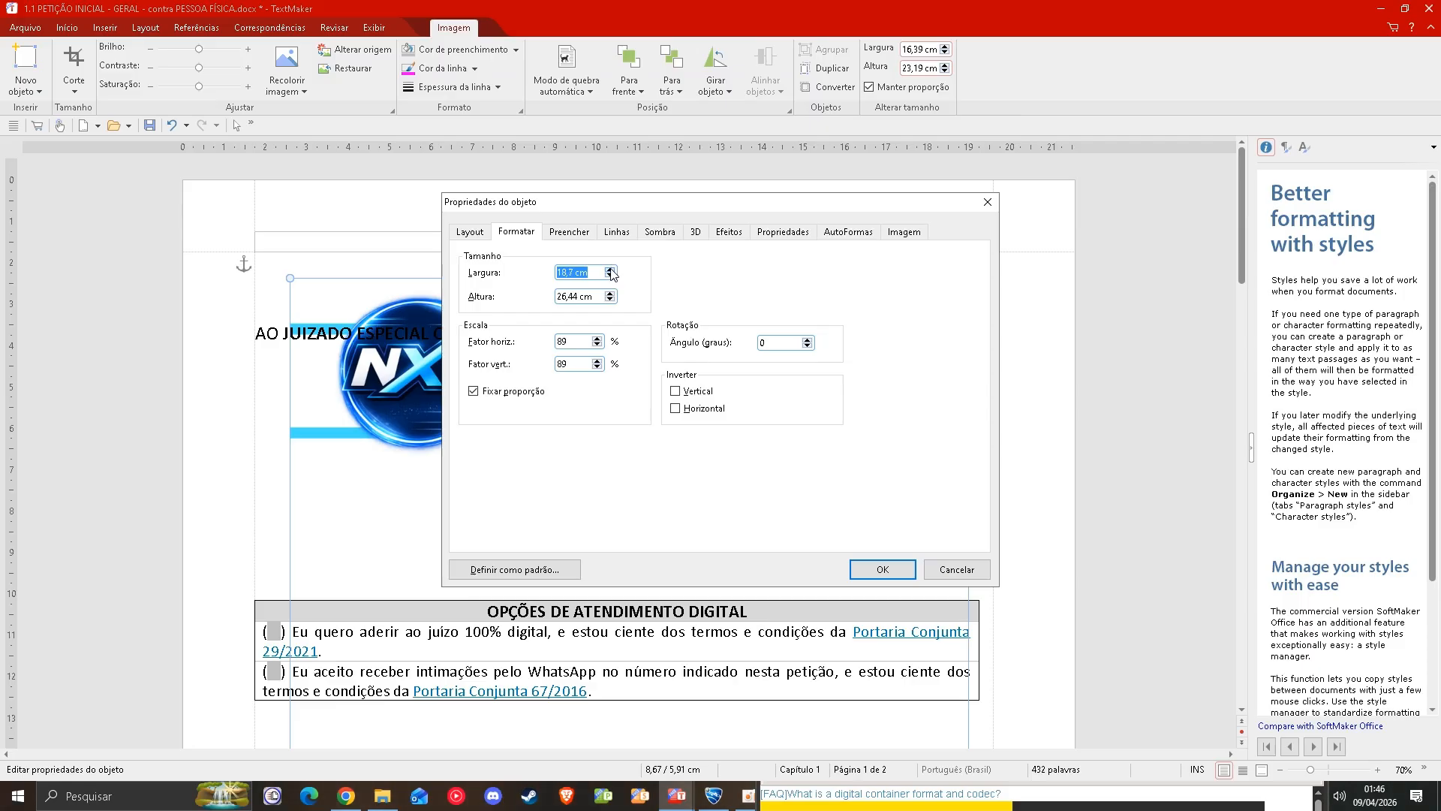
click(610, 269)
click(610, 269)
click(610, 269)
click(611, 268)
click(610, 269)
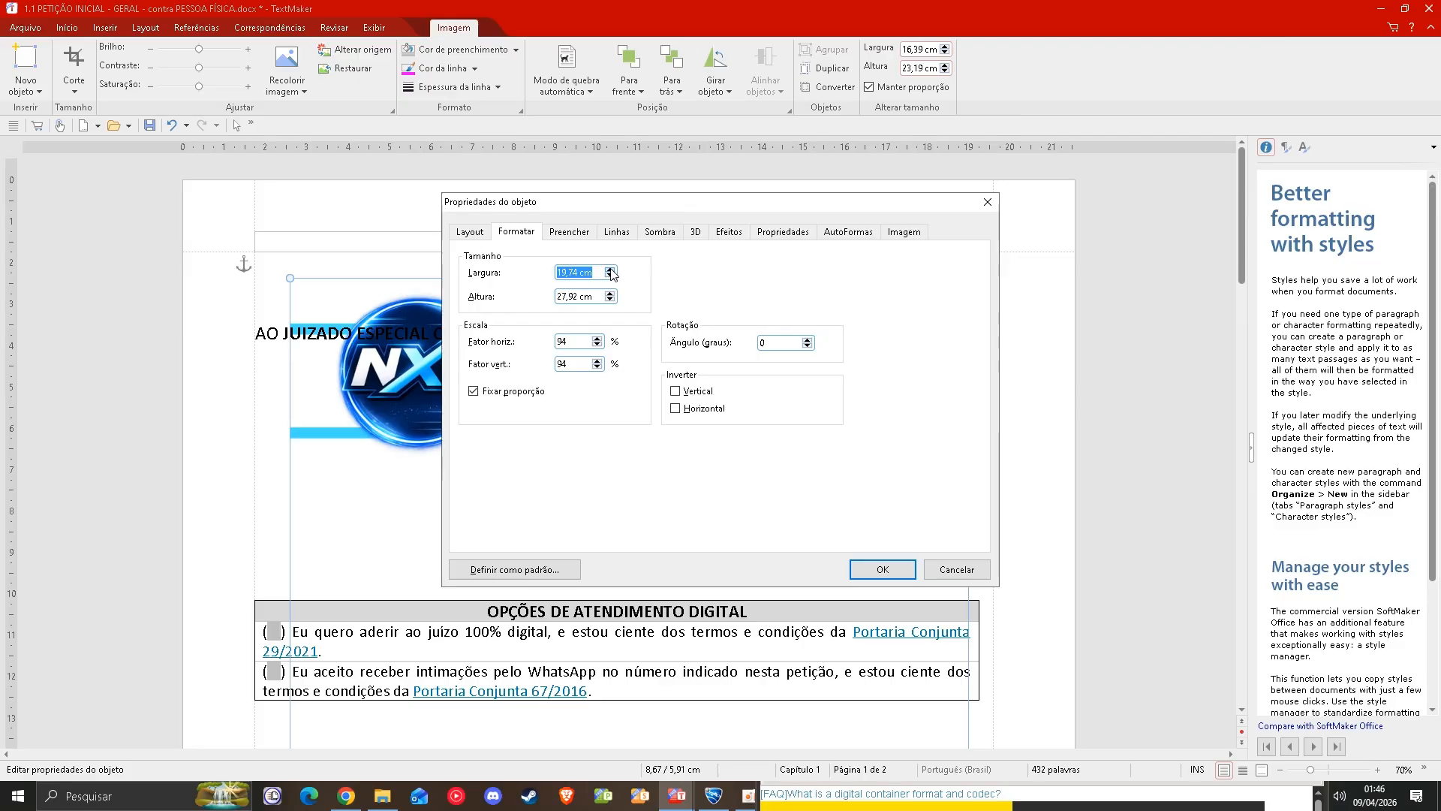
click(882, 569)
- Stretch the letterhead image from its lower corners to the page edges, about 21,6 cm wide and 29,2 cm high, and deselect it
scroll(915, 459, down, 10)
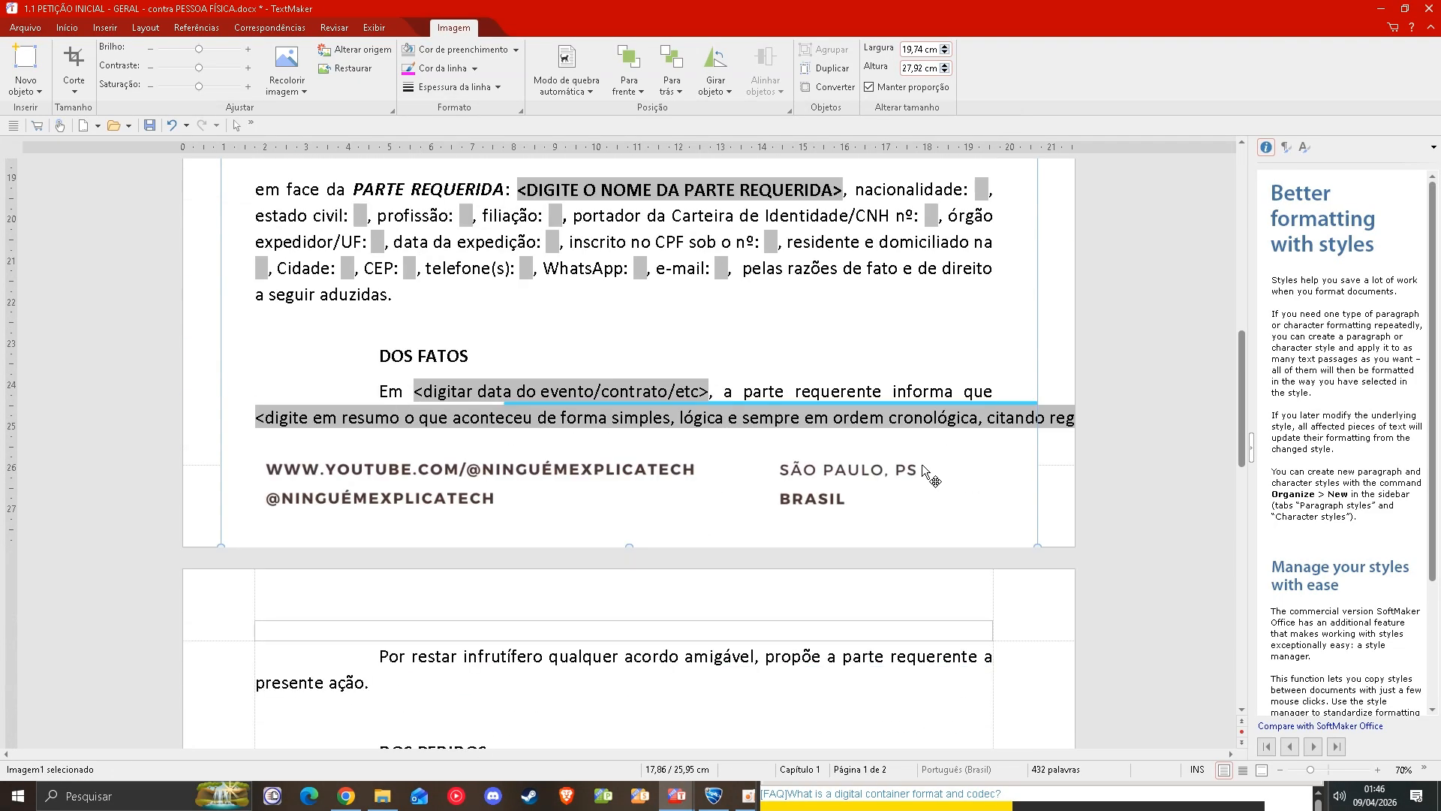
scroll(923, 470, up, 10)
scroll(924, 461, down, 10)
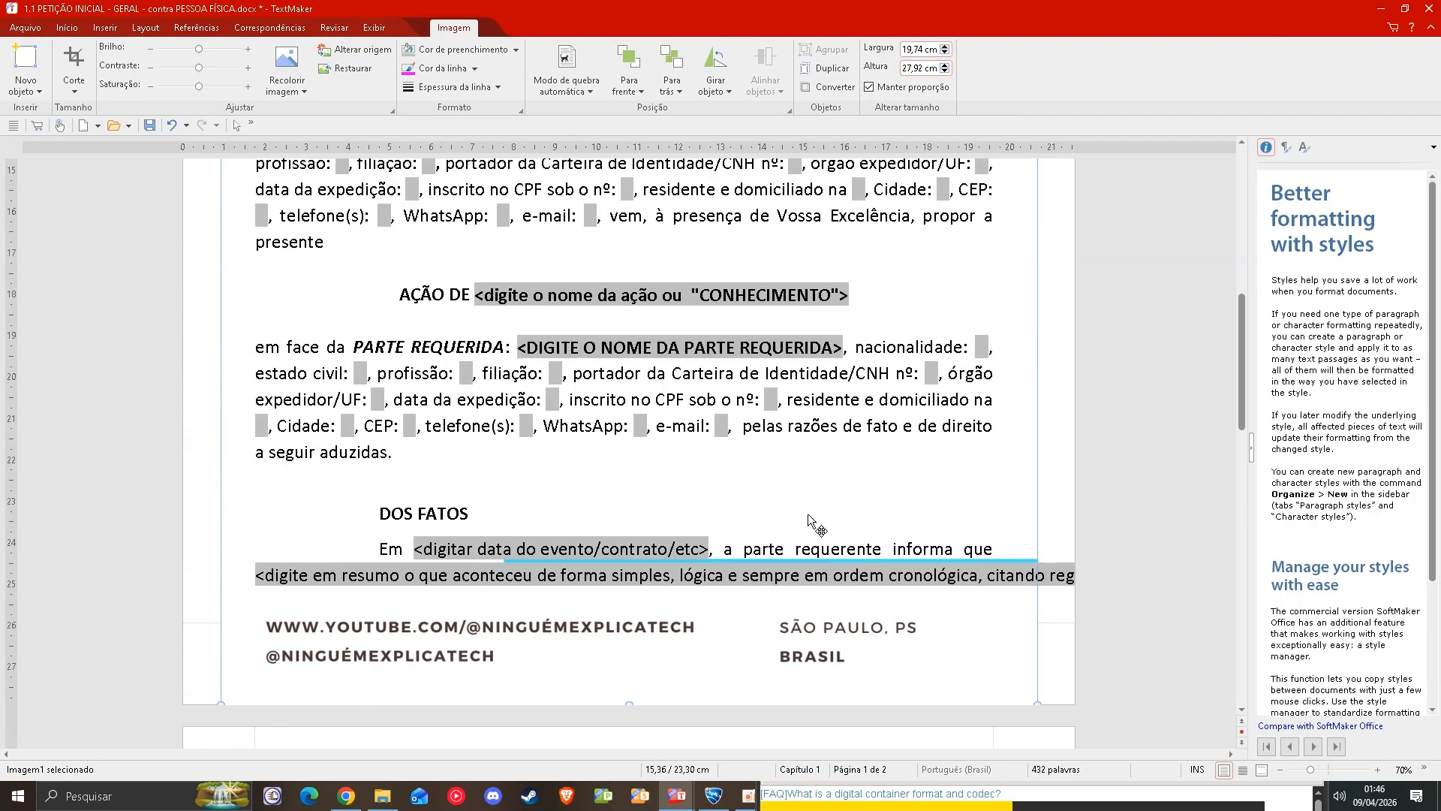
scroll(284, 650, up, 12)
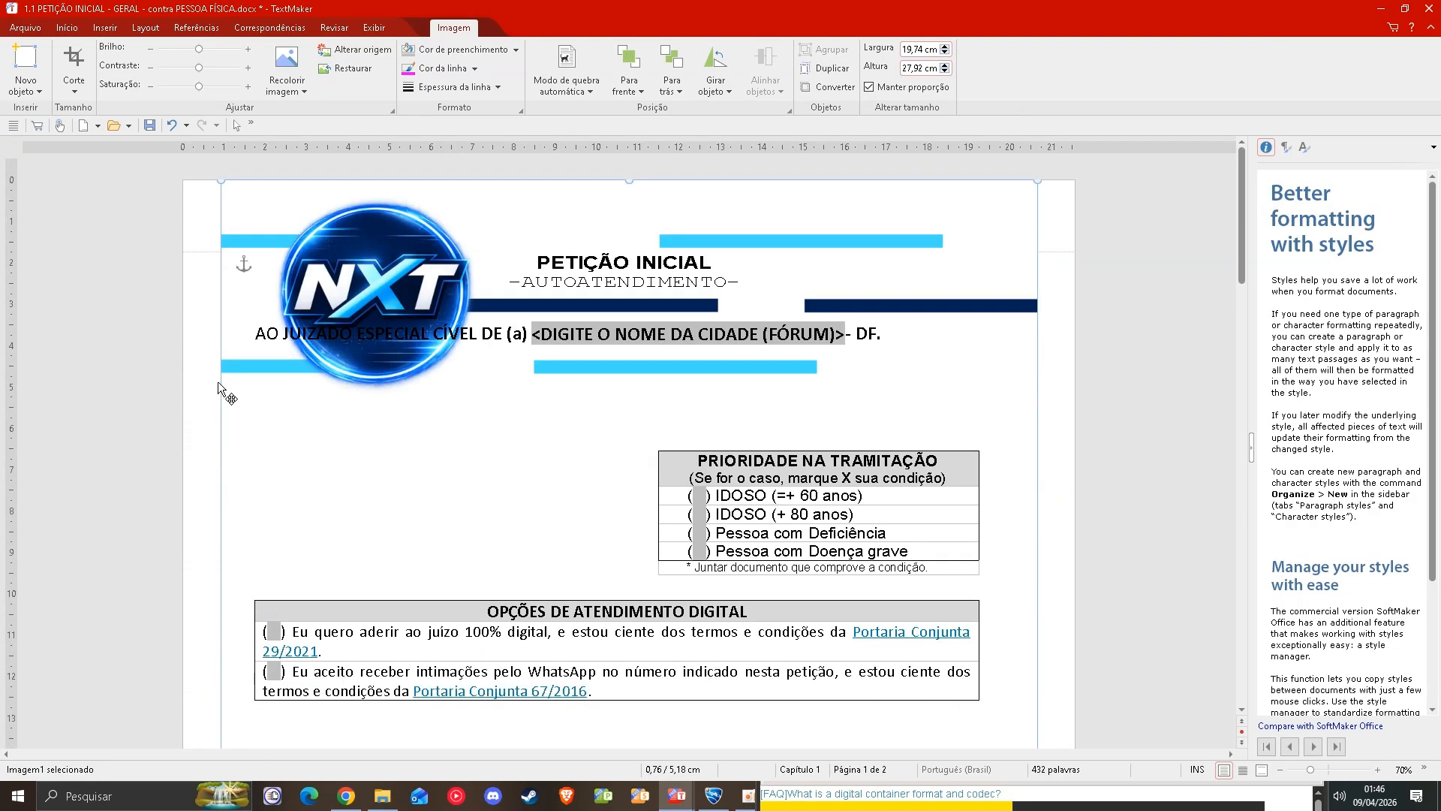
scroll(263, 359, down, 12)
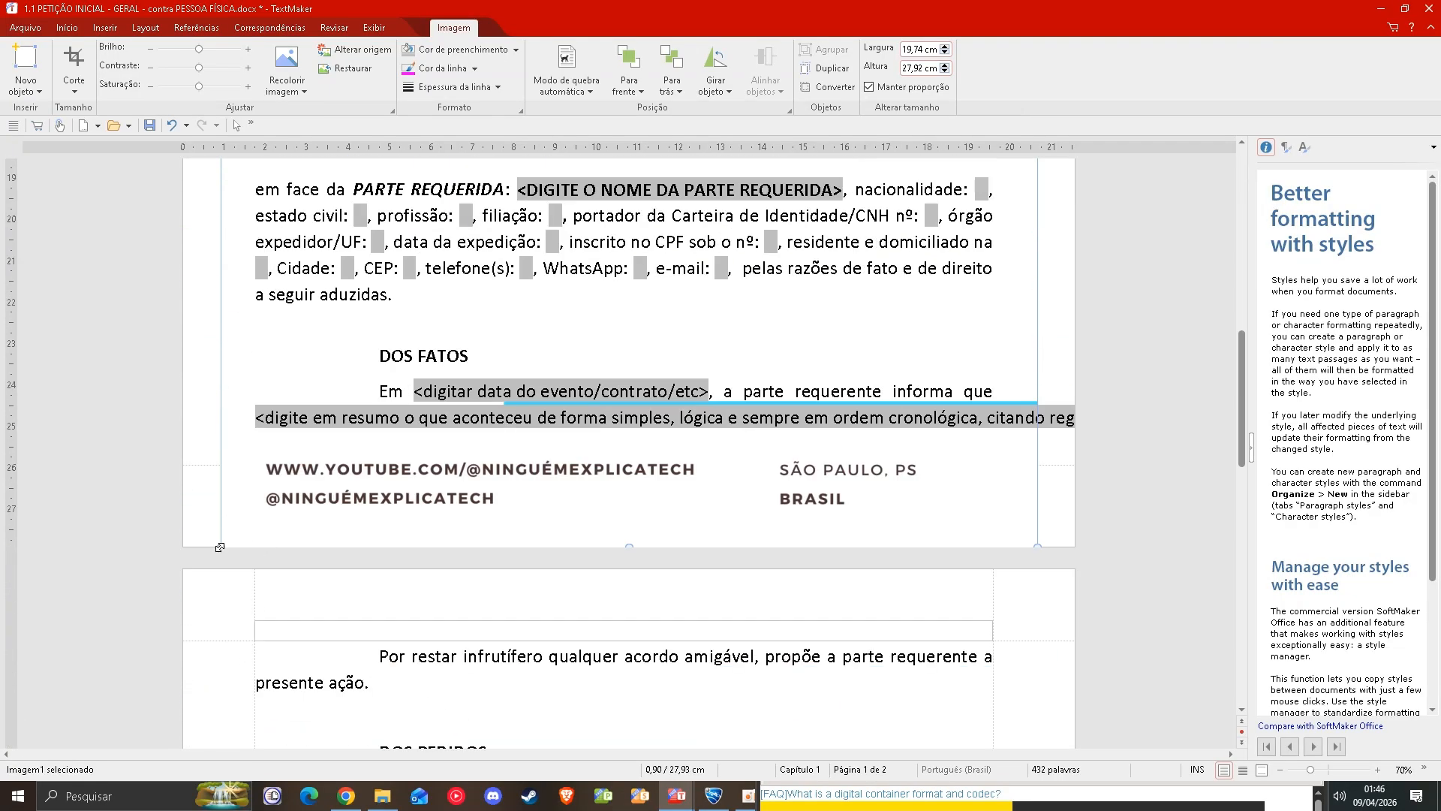
drag(219, 547, 165, 563)
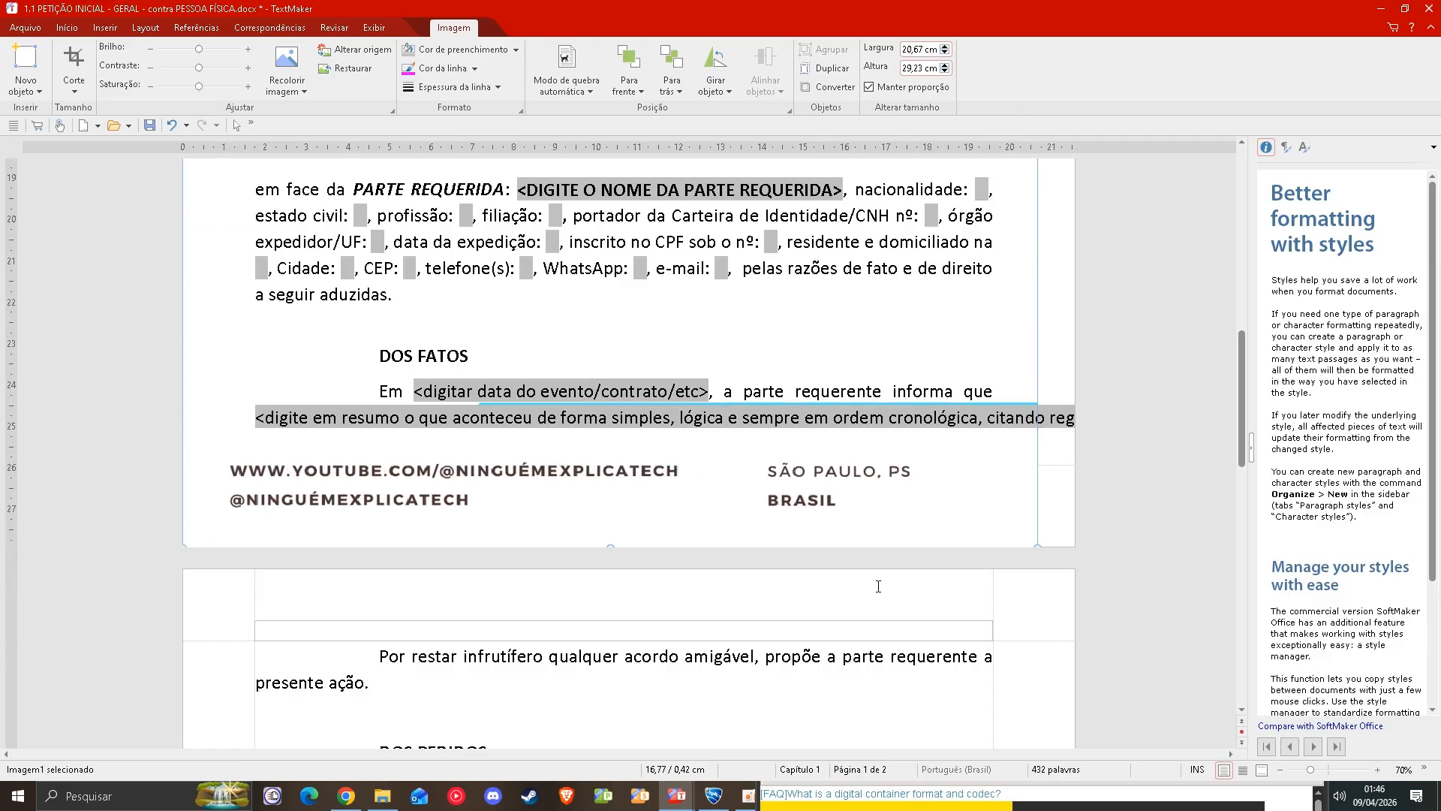
drag(1036, 545, 1108, 559)
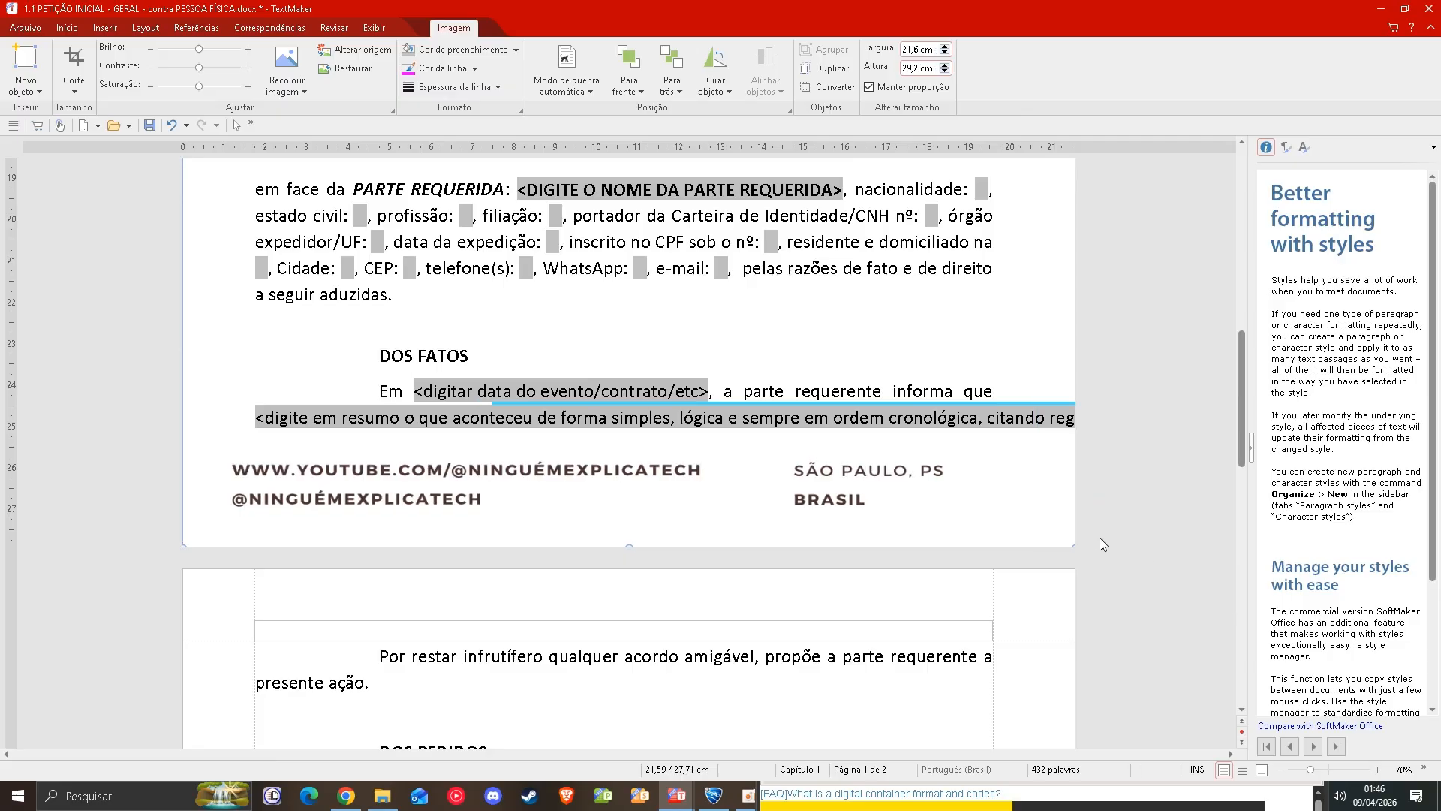
scroll(1099, 534, up, 15)
click(272, 285)
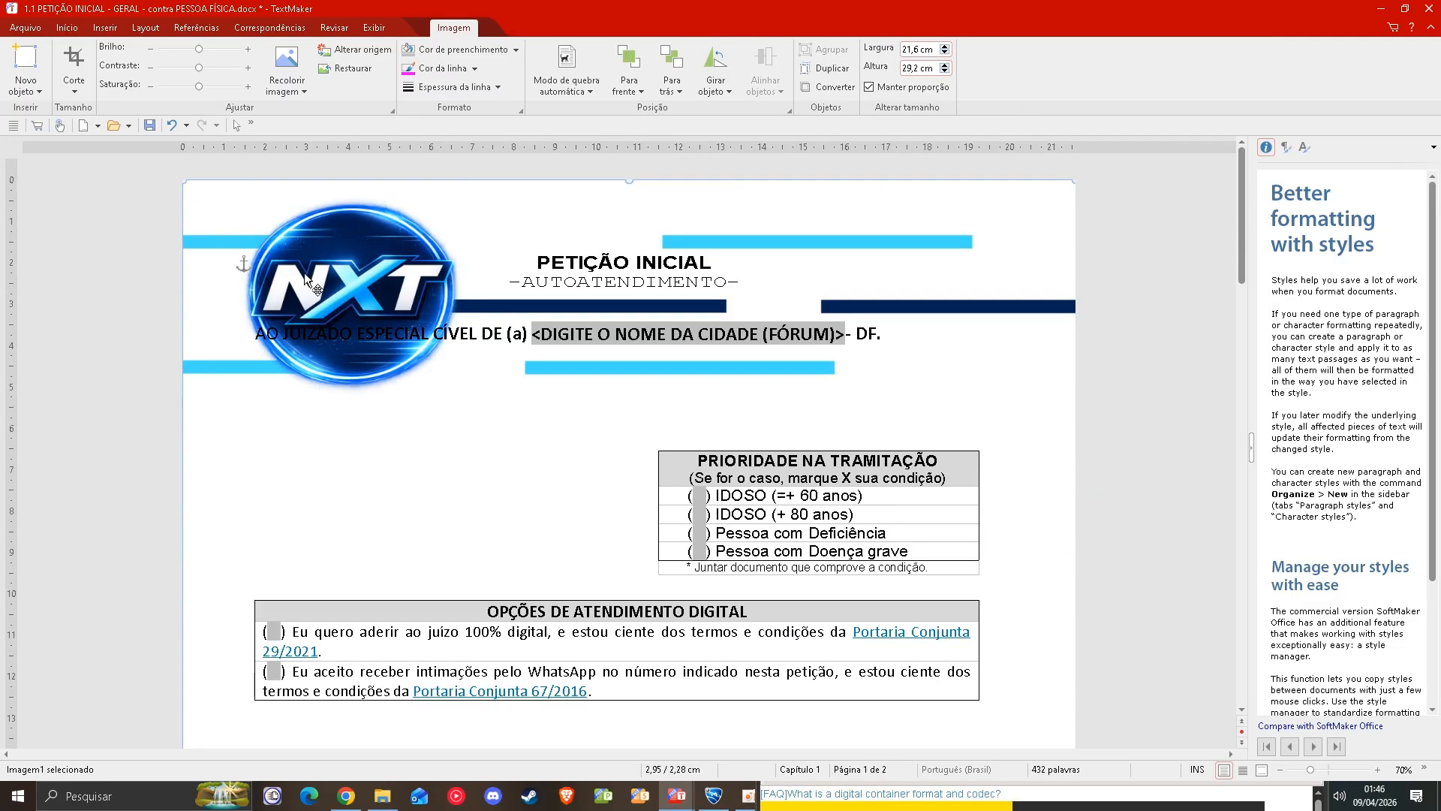
click(1156, 355)
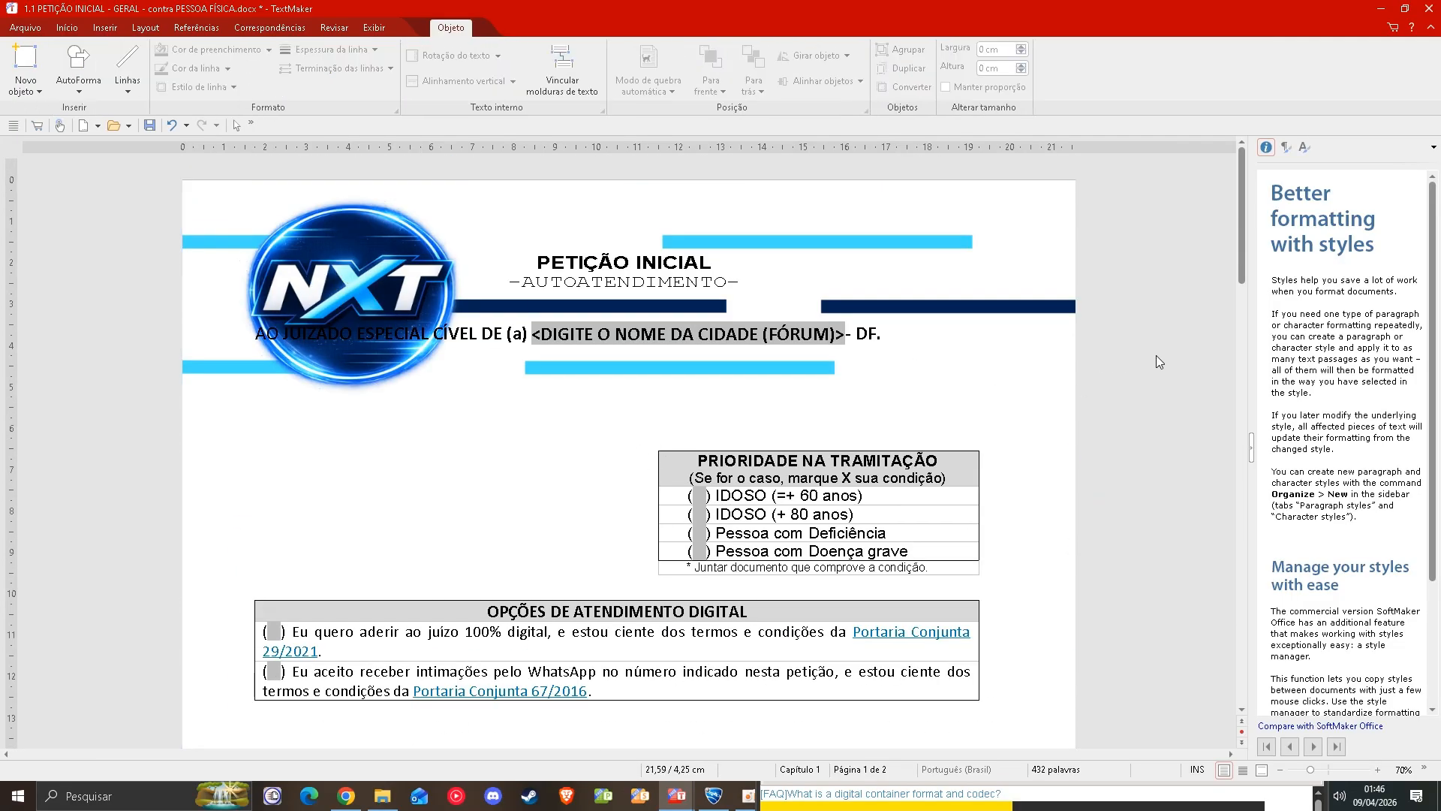
- Set custom page margins of 5 cm at the top and 3,5 cm at the bottom
scroll(1153, 360, down, 10)
scroll(1151, 363, up, 10)
click(141, 32)
click(31, 72)
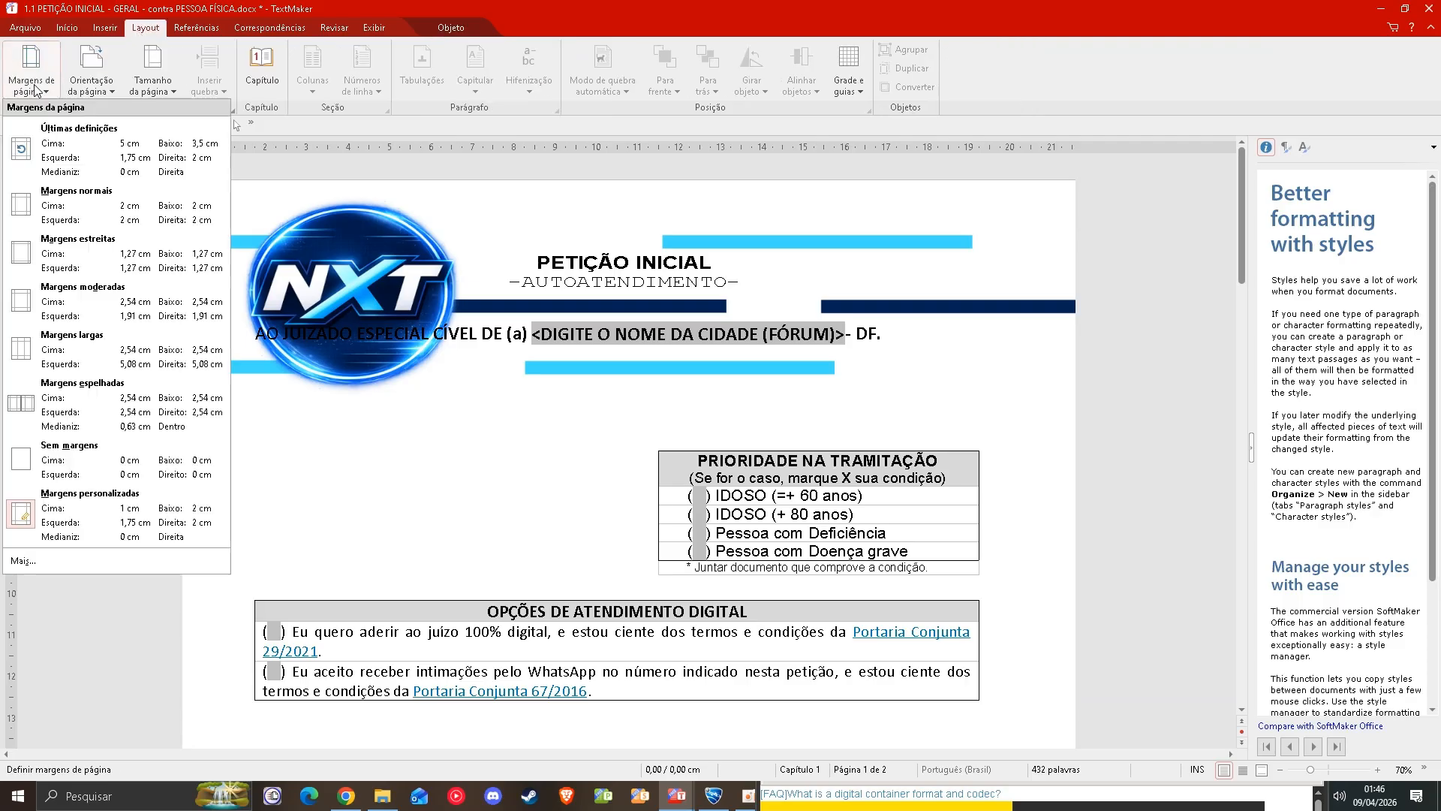
click(38, 567)
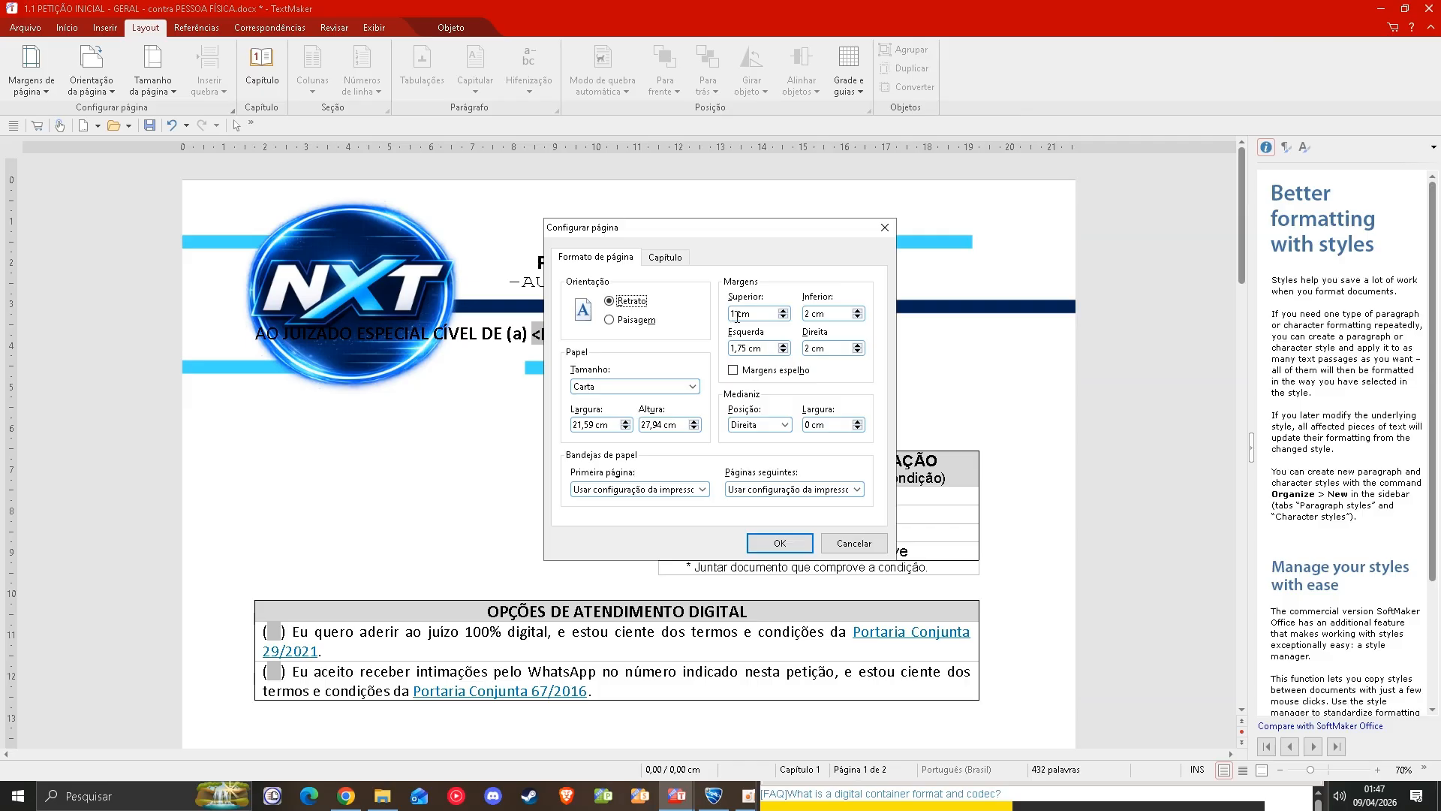
drag(736, 316, 721, 320)
text(5)
text(3)
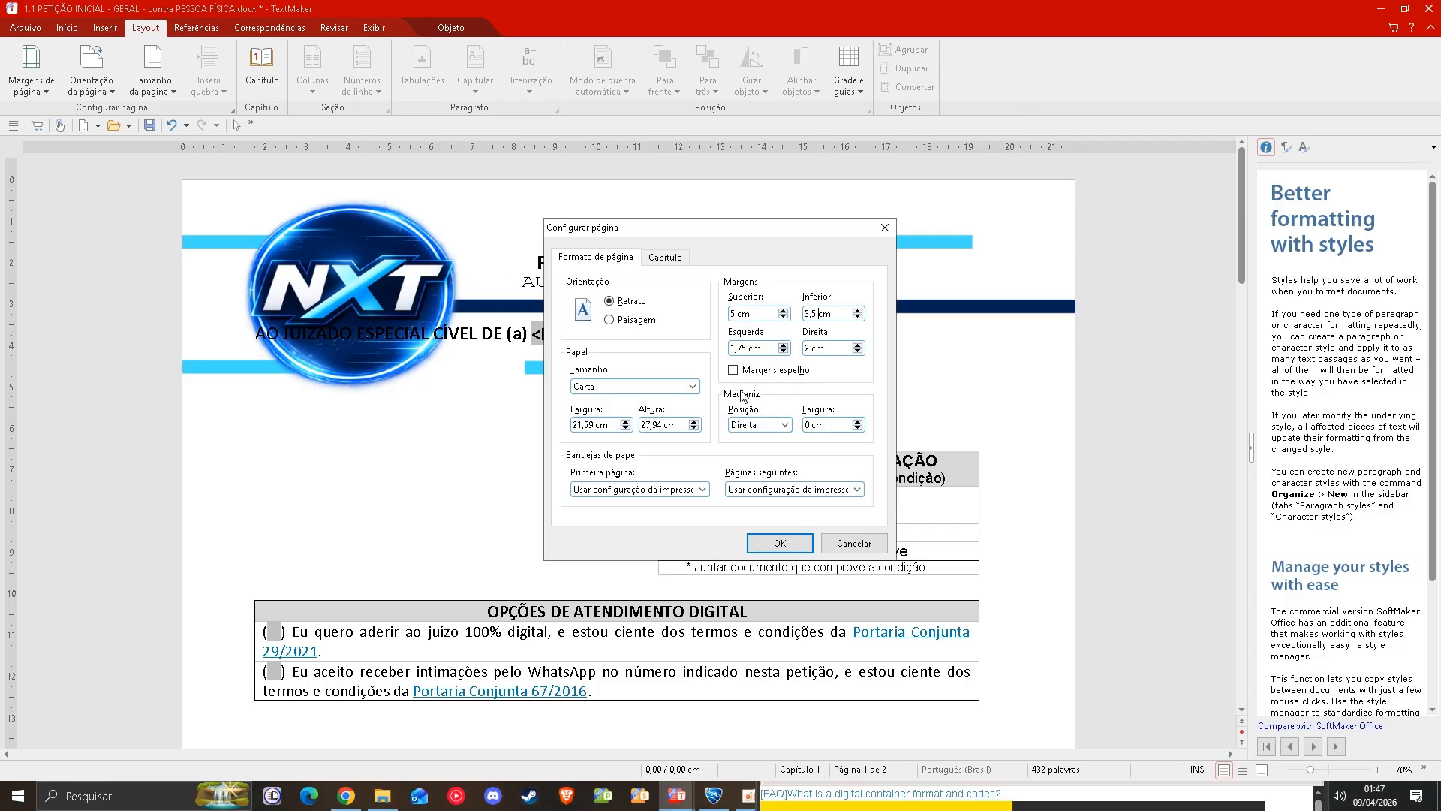
click(780, 546)
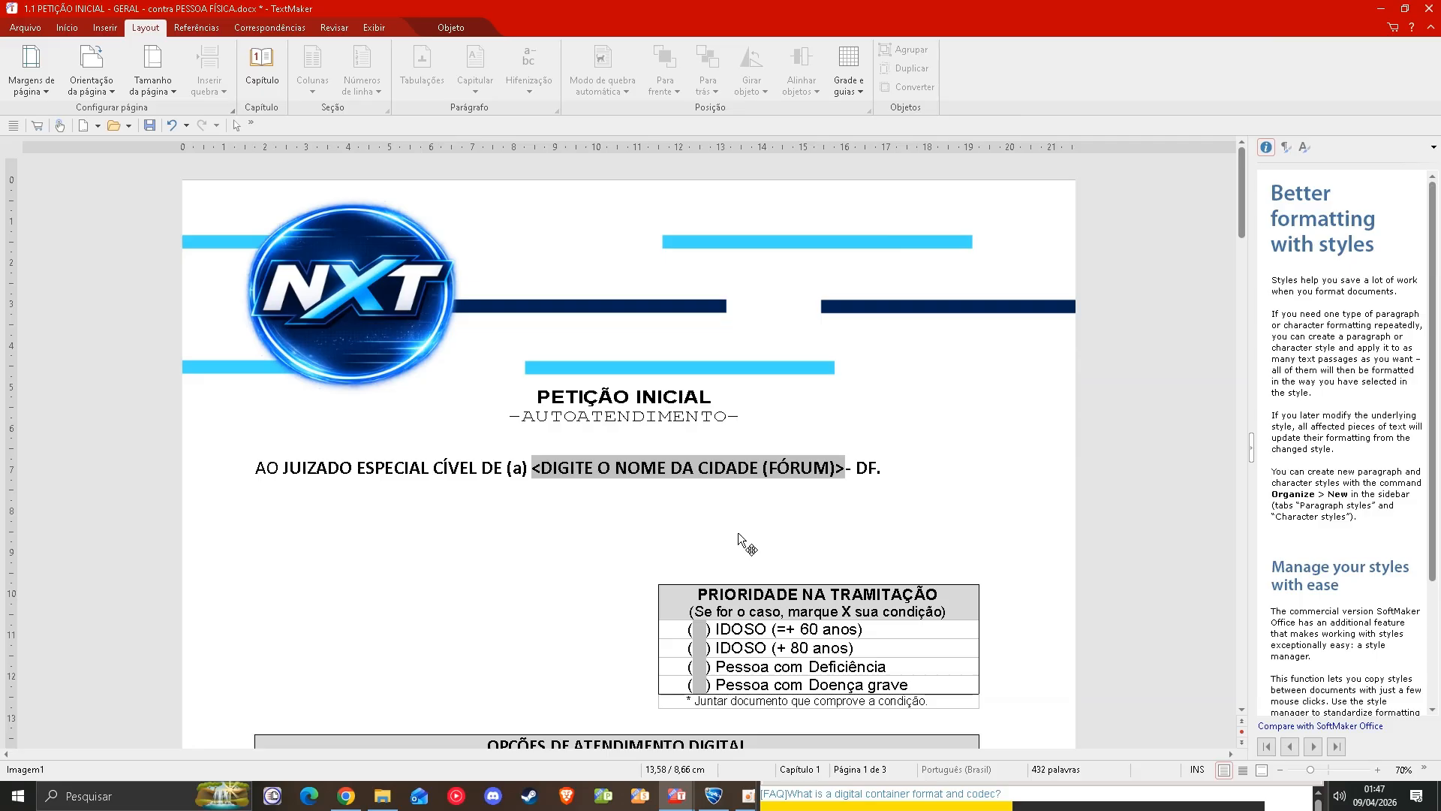
- Examine how the first page's text fits between the letterhead's header and footer and where it continues on the second page
click(526, 407)
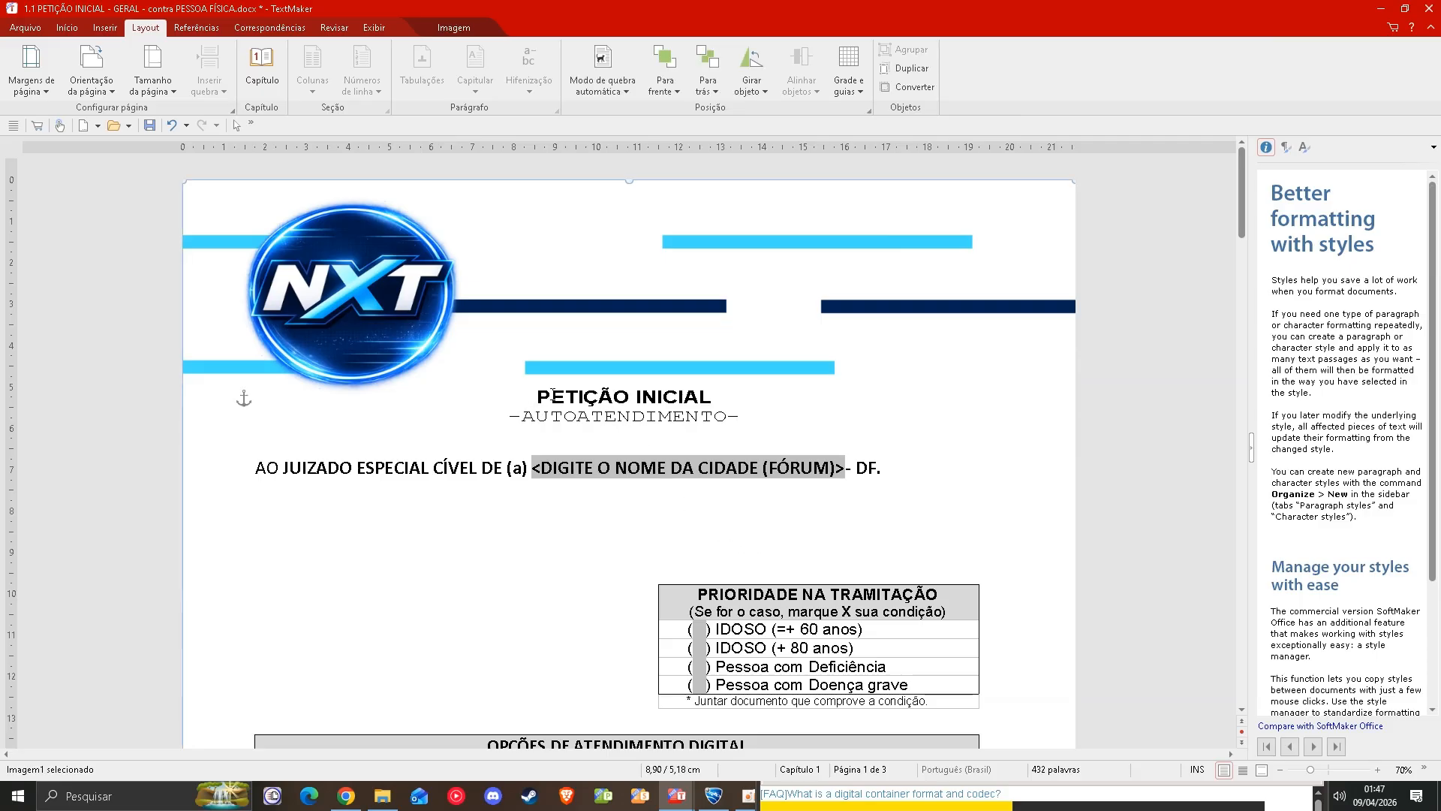
click(539, 398)
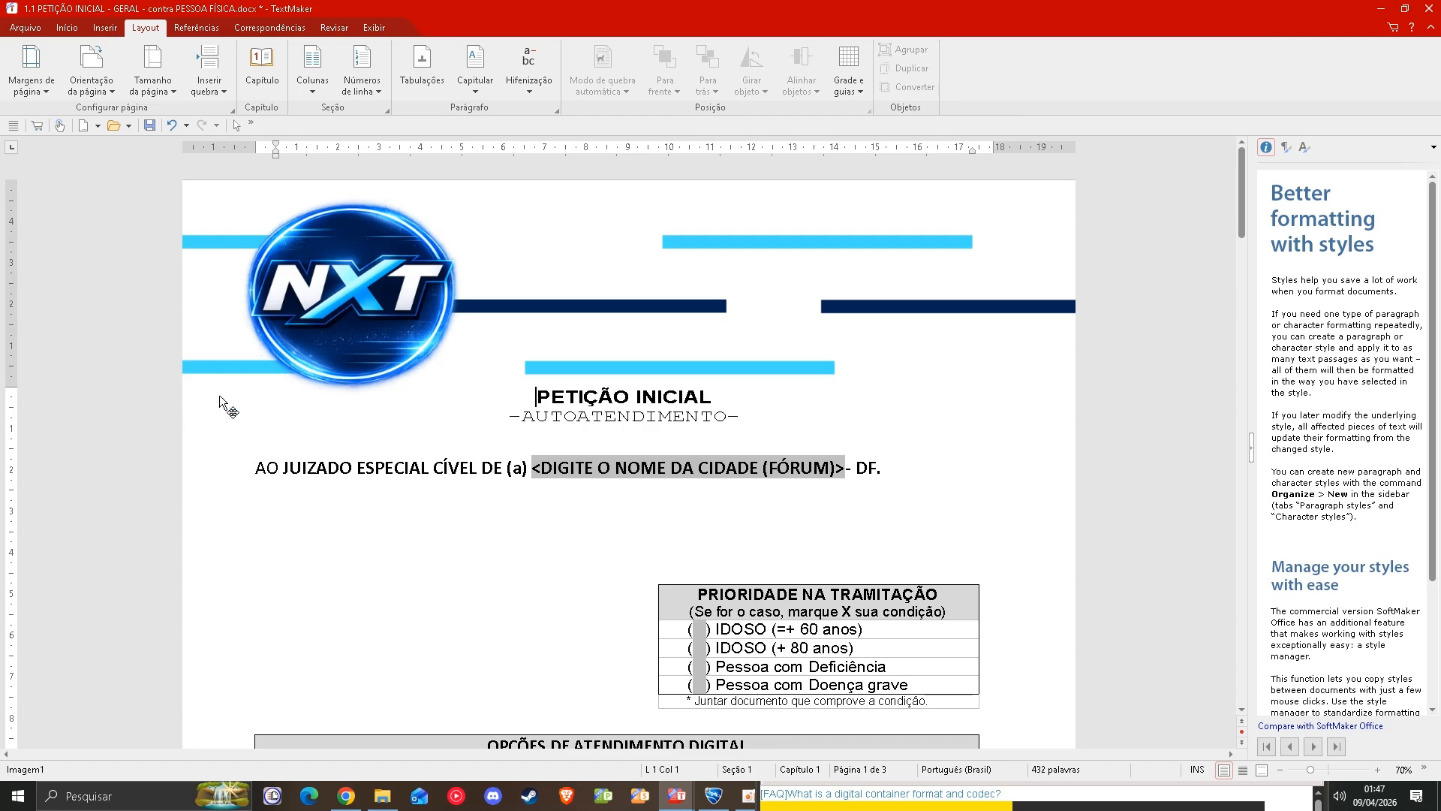
scroll(1048, 443, down, 8)
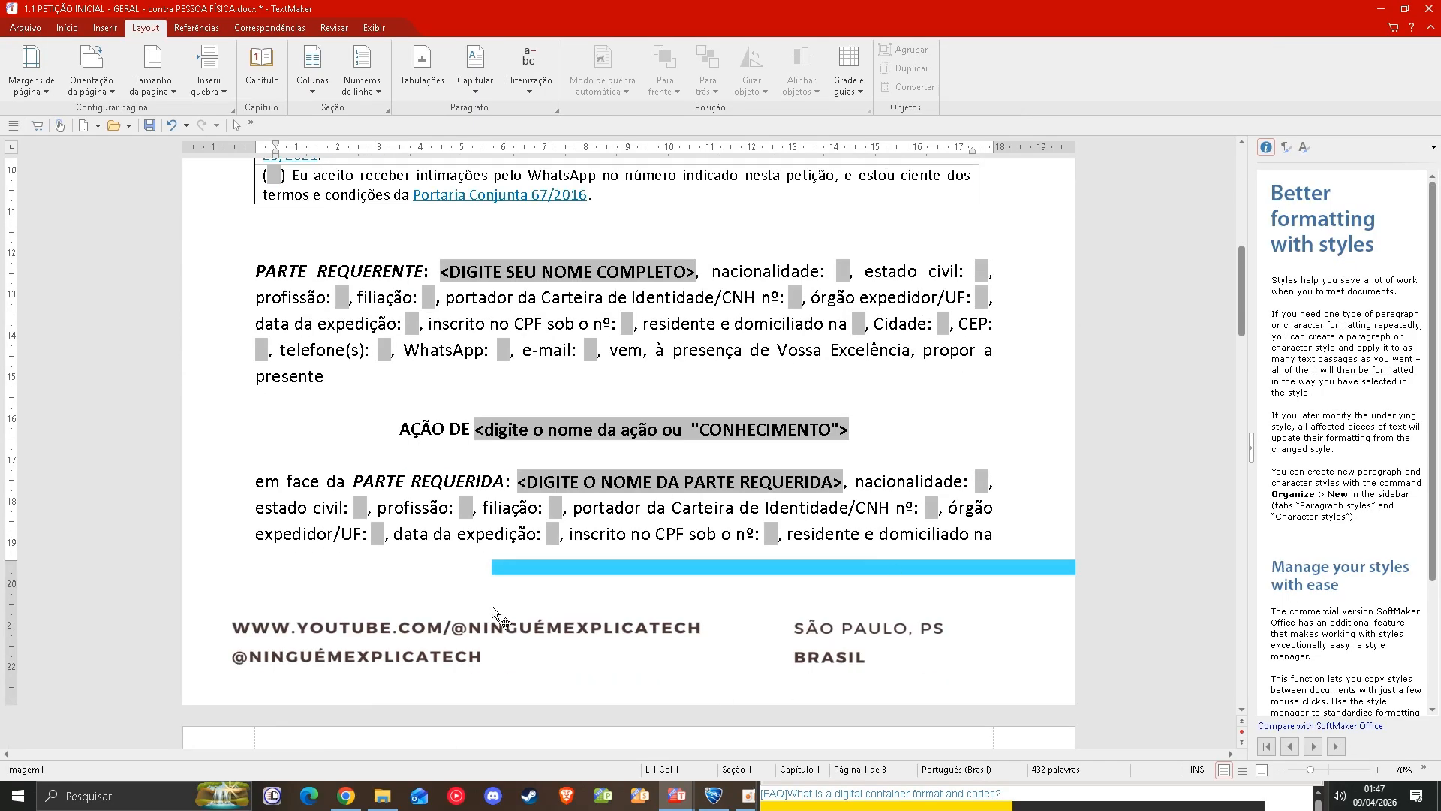
scroll(518, 578, up, 8)
scroll(543, 552, down, 7)
scroll(559, 544, up, 9)
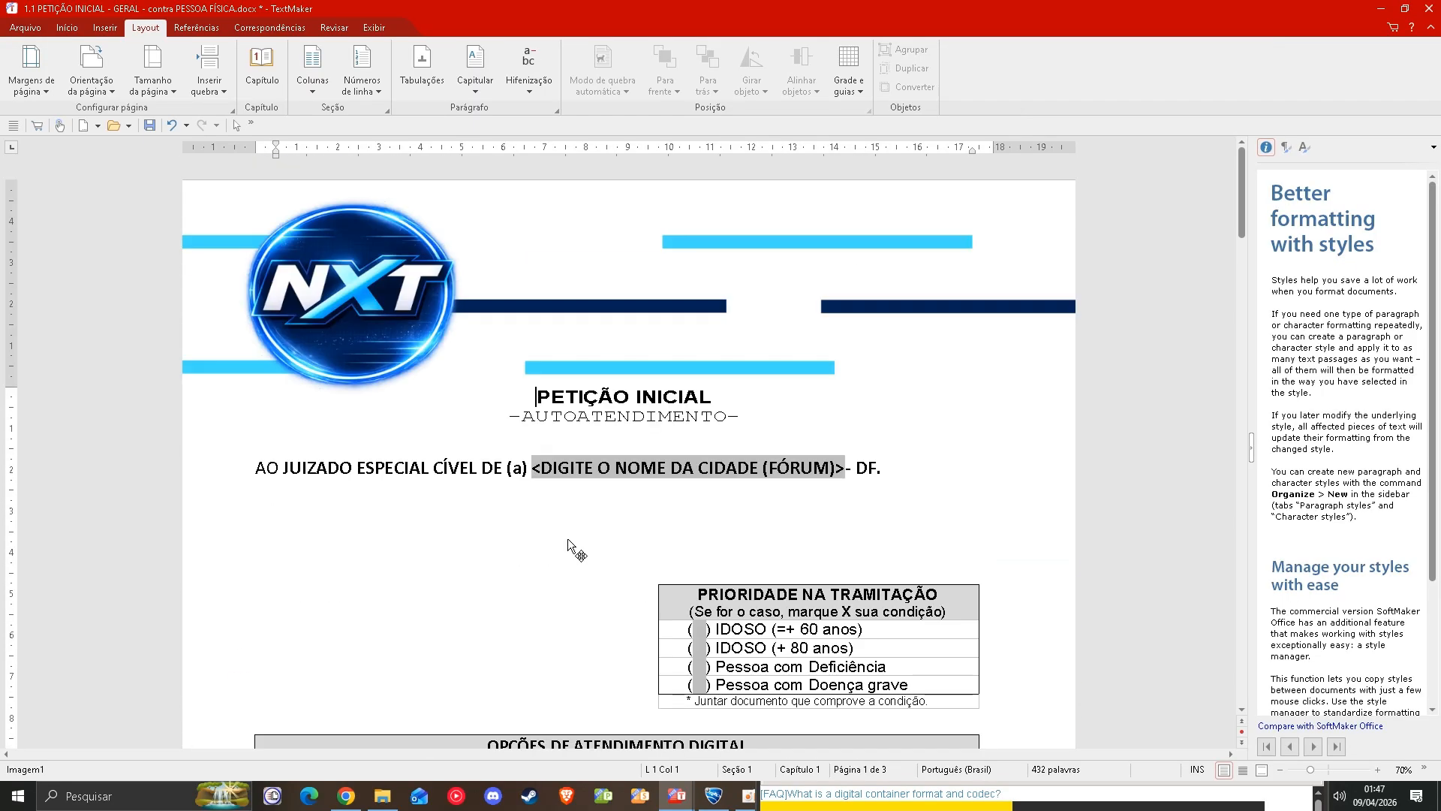
scroll(847, 452, down, 12)
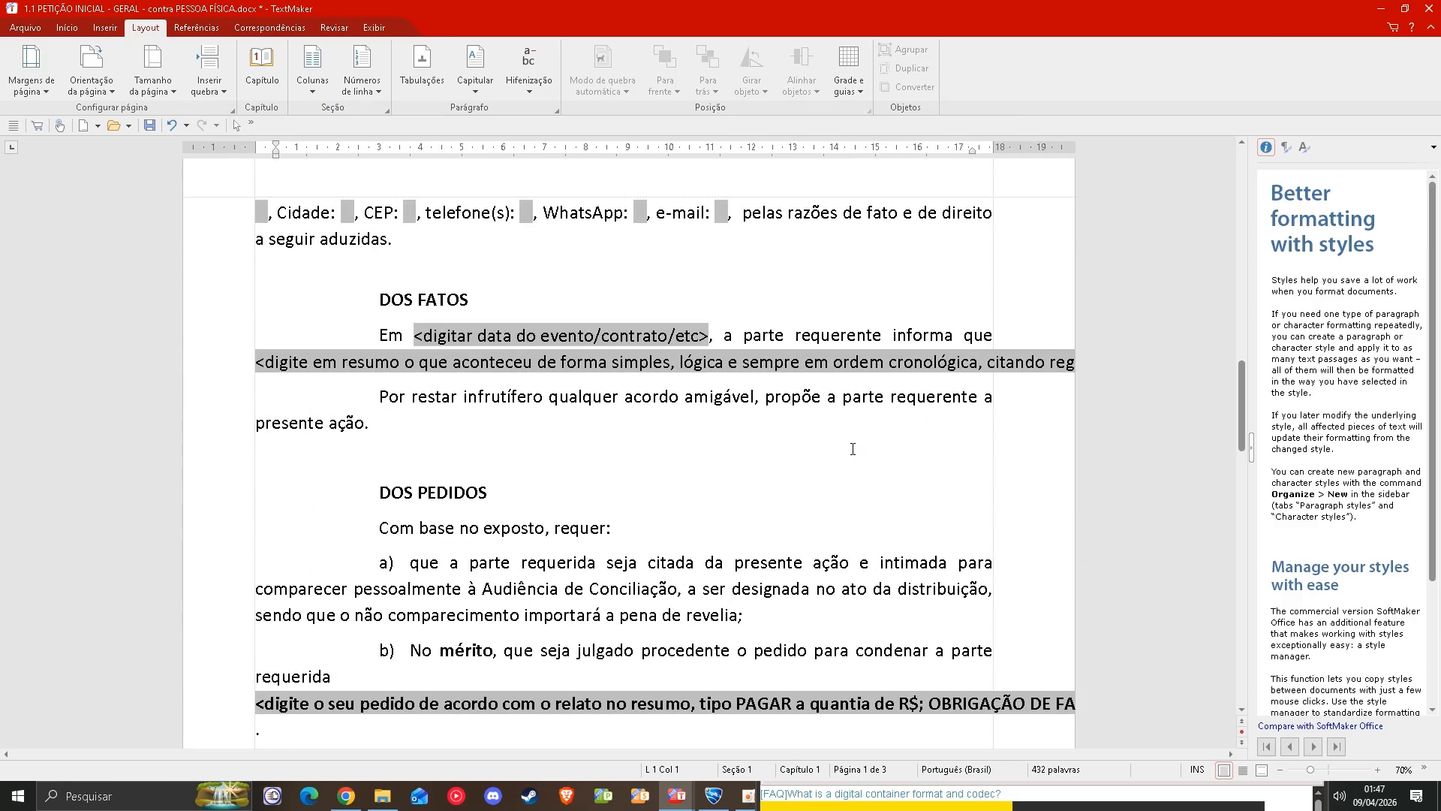
scroll(857, 444, up, 12)
scroll(845, 443, down, 11)
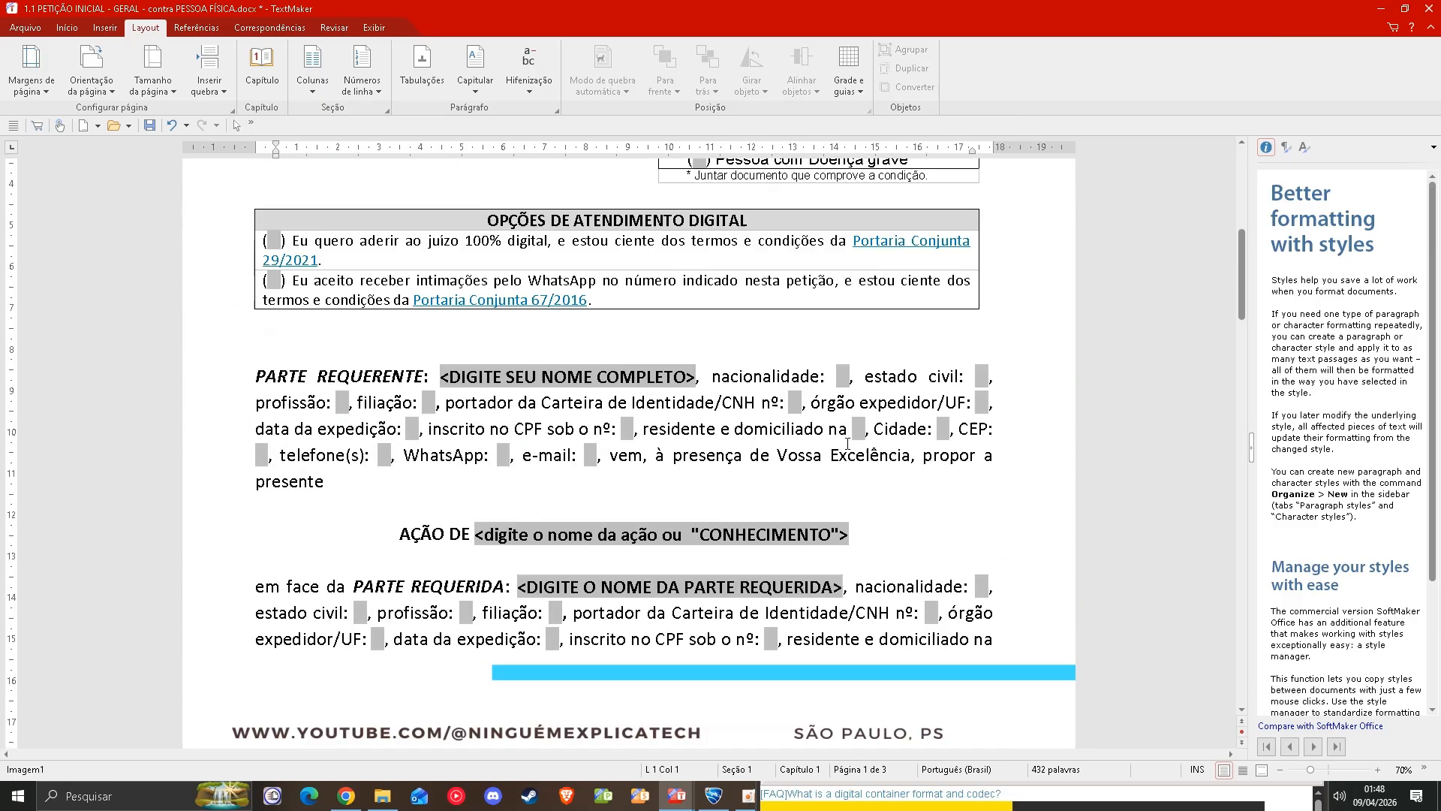
scroll(847, 446, down, 3)
scroll(849, 443, up, 12)
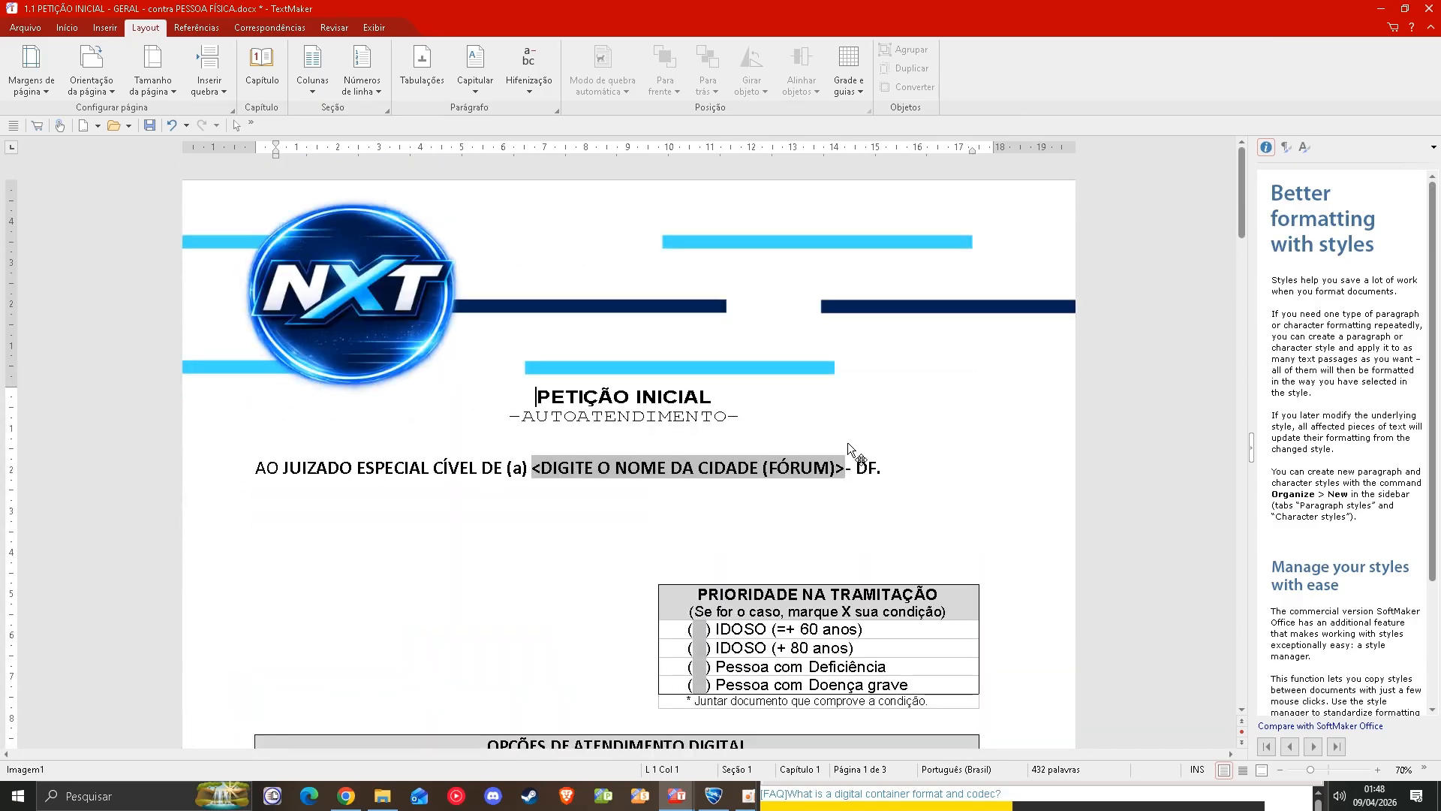
scroll(848, 442, down, 2)
scroll(848, 442, down, 8)
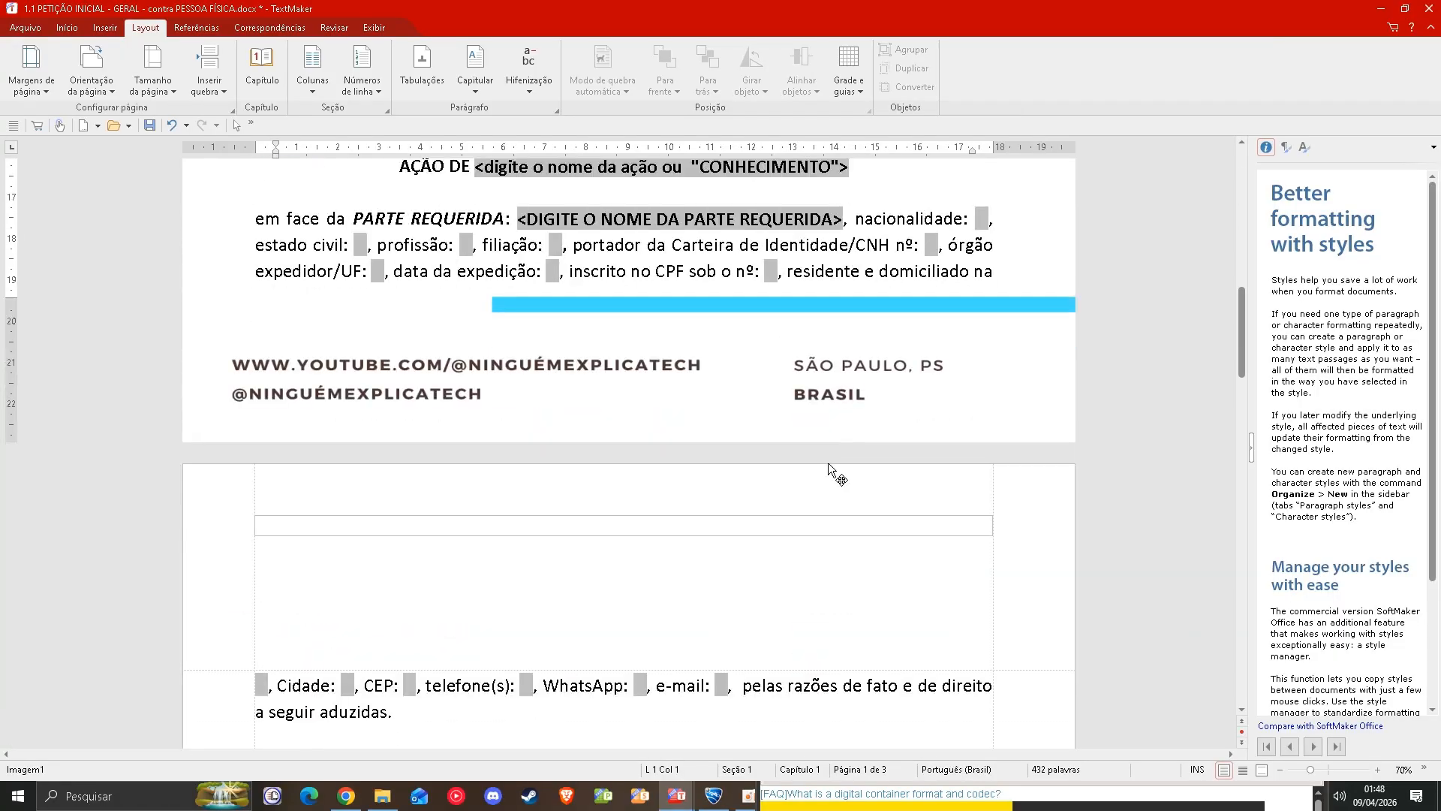
scroll(827, 463, up, 9)
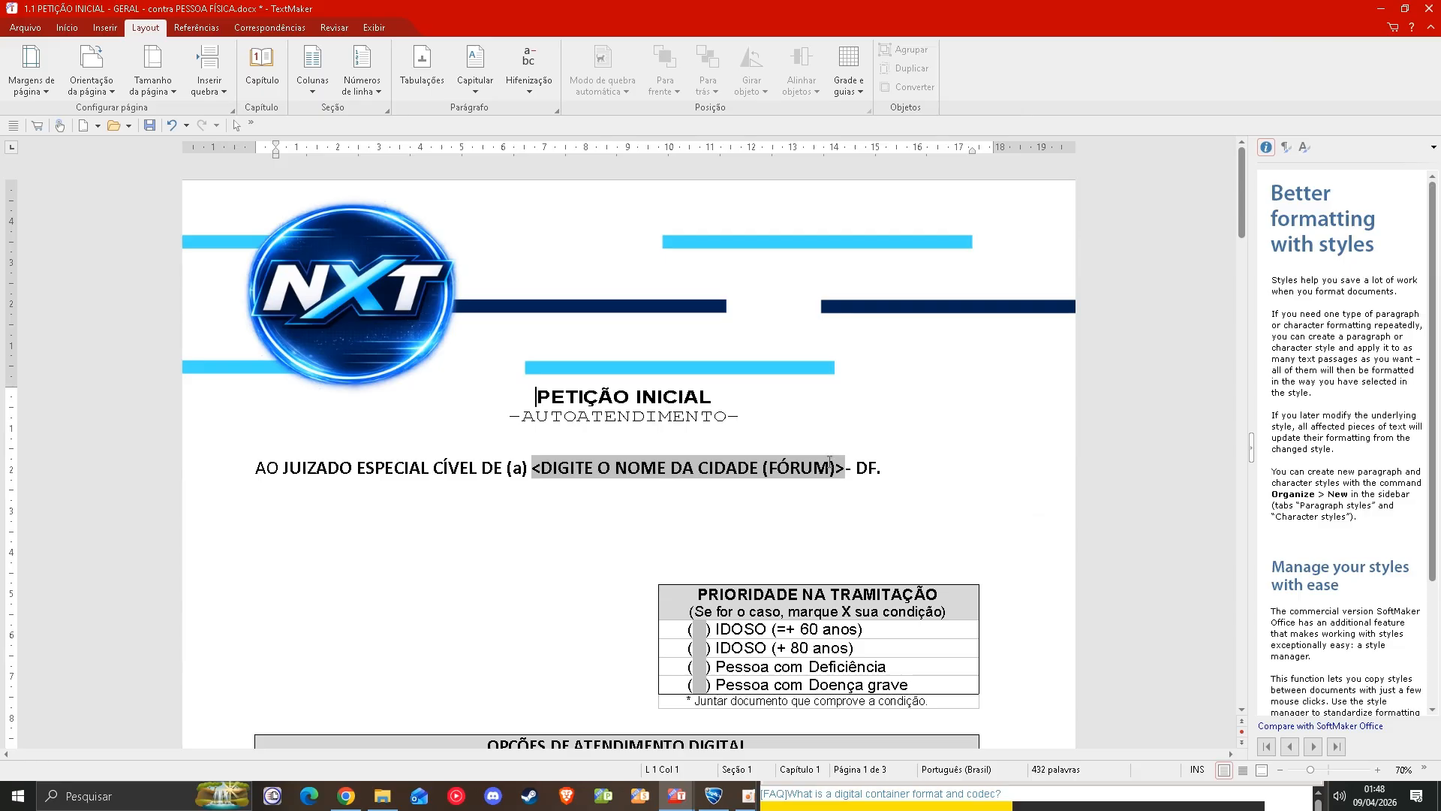
scroll(830, 464, down, 12)
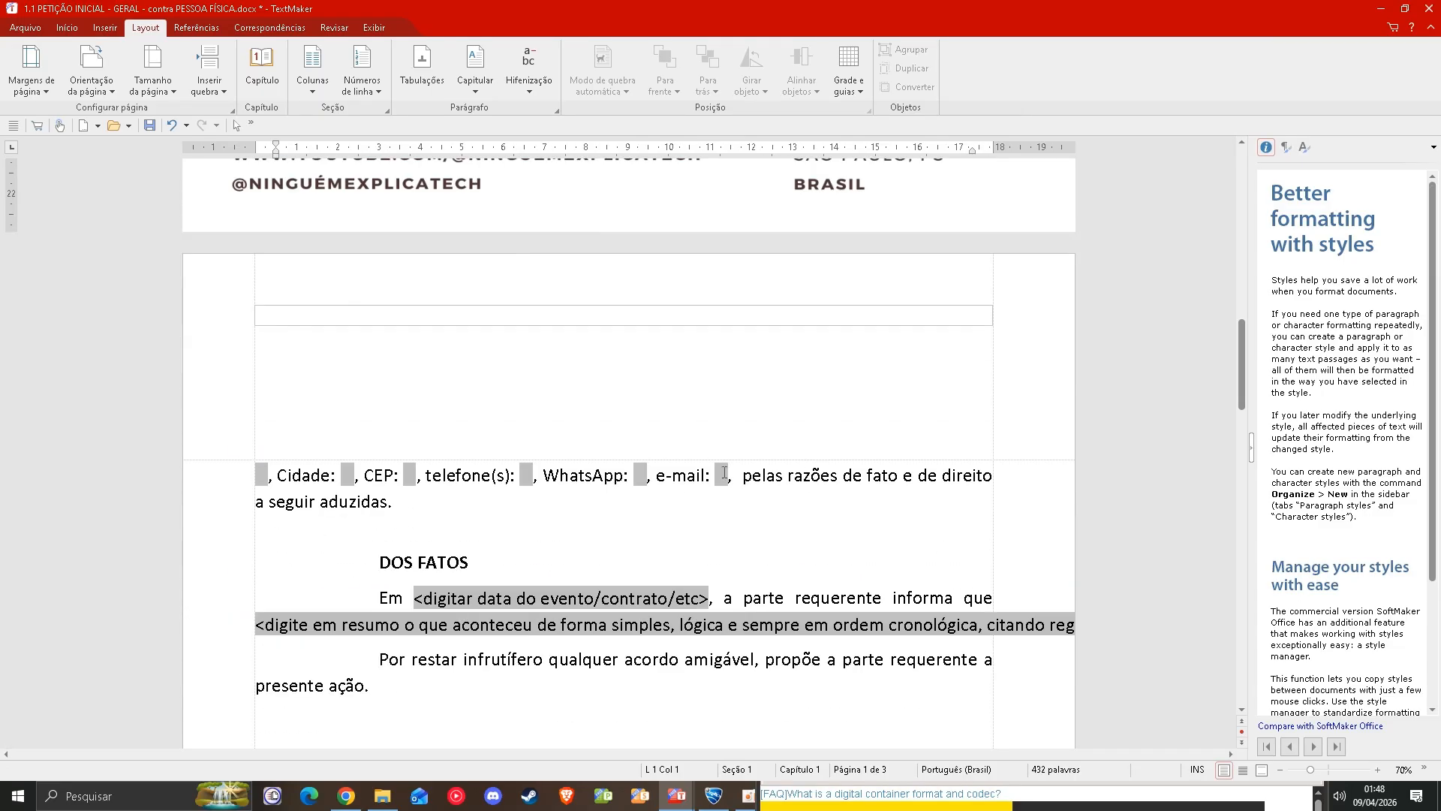
scroll(543, 500, up, 6)
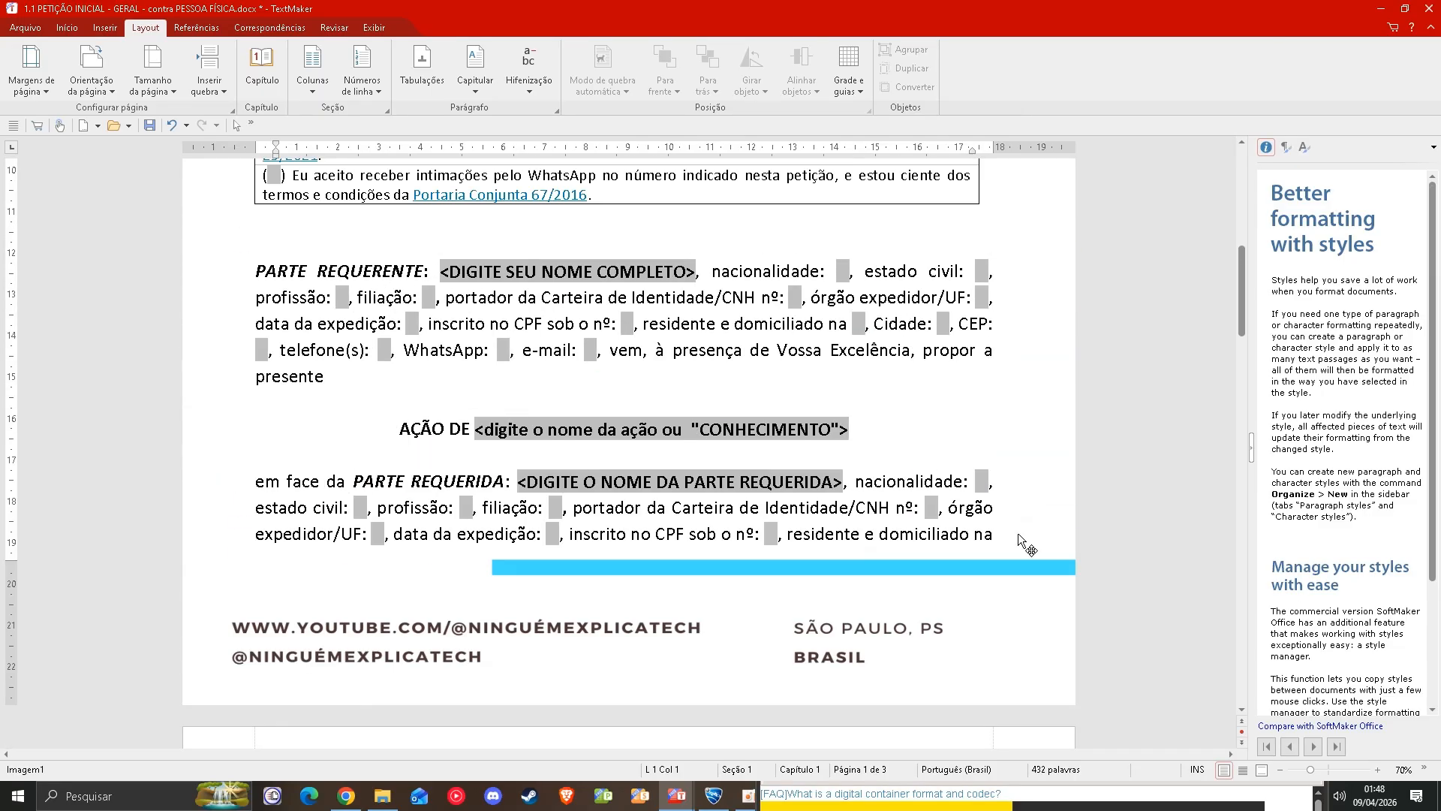
- Insert a chapter break at the end of the first page's last line, after "residente e domiciliado na"
click(995, 536)
click(104, 27)
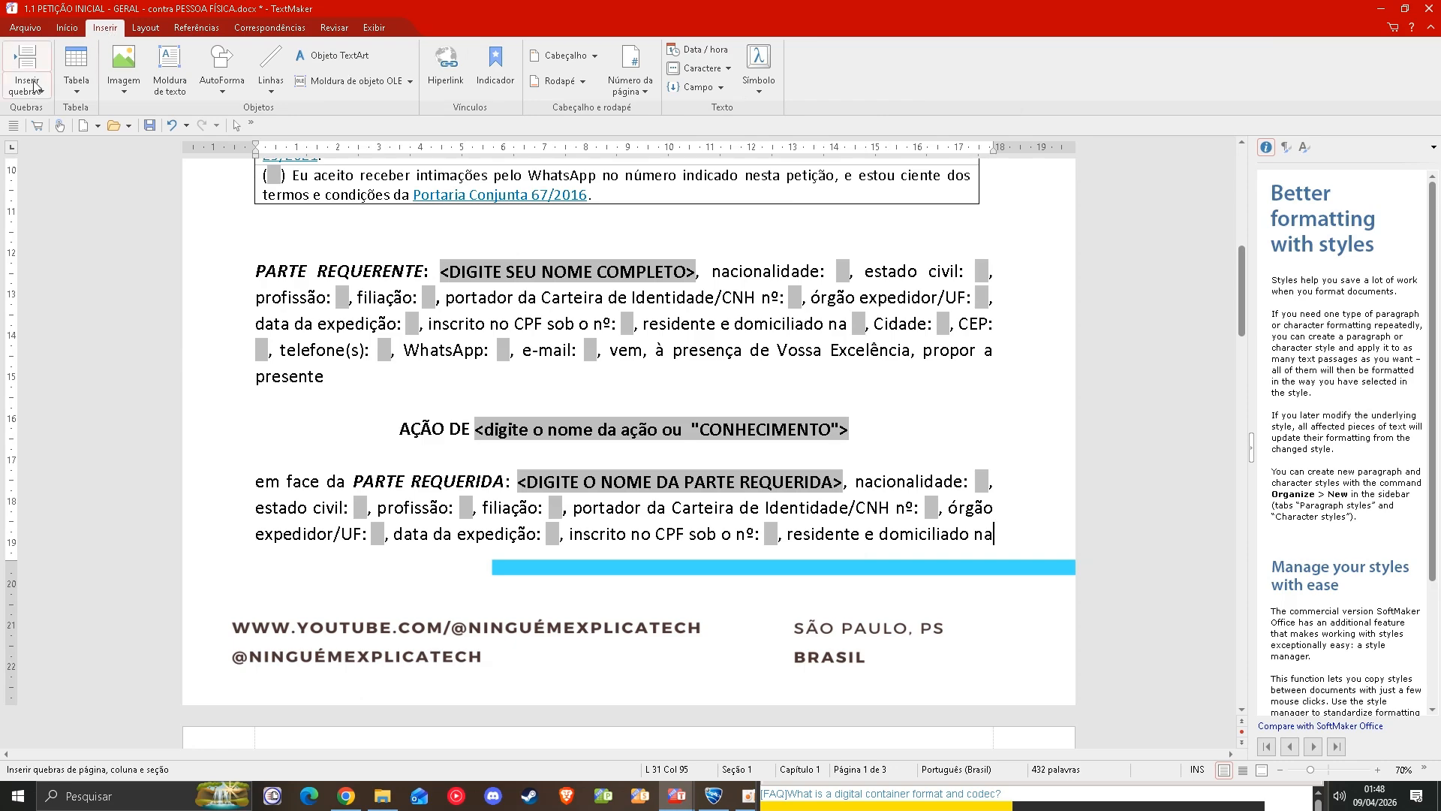
click(27, 82)
click(65, 229)
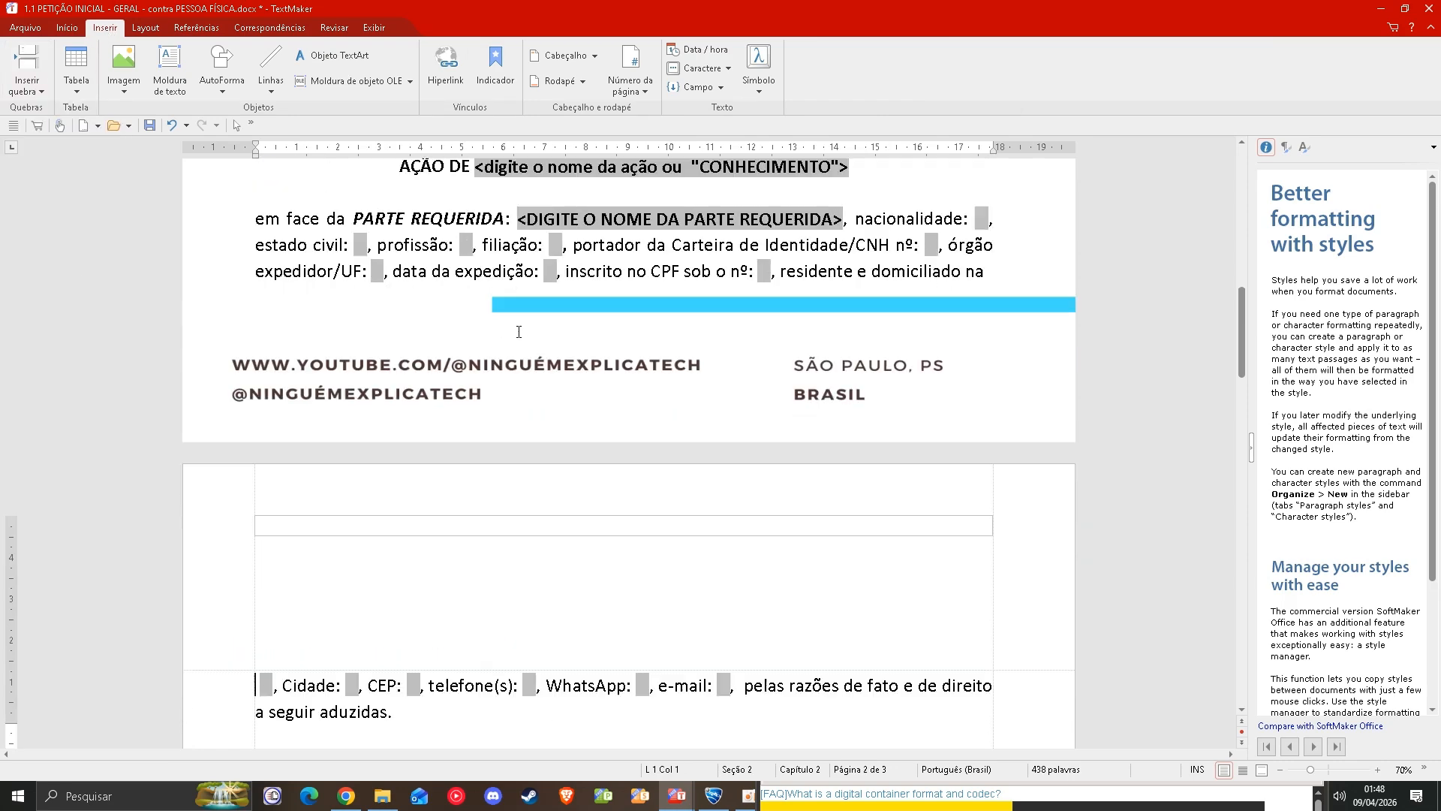
- Apply the normal 2 cm page margins to the new chapter on the second page and check both pages' layout
click(145, 28)
click(34, 84)
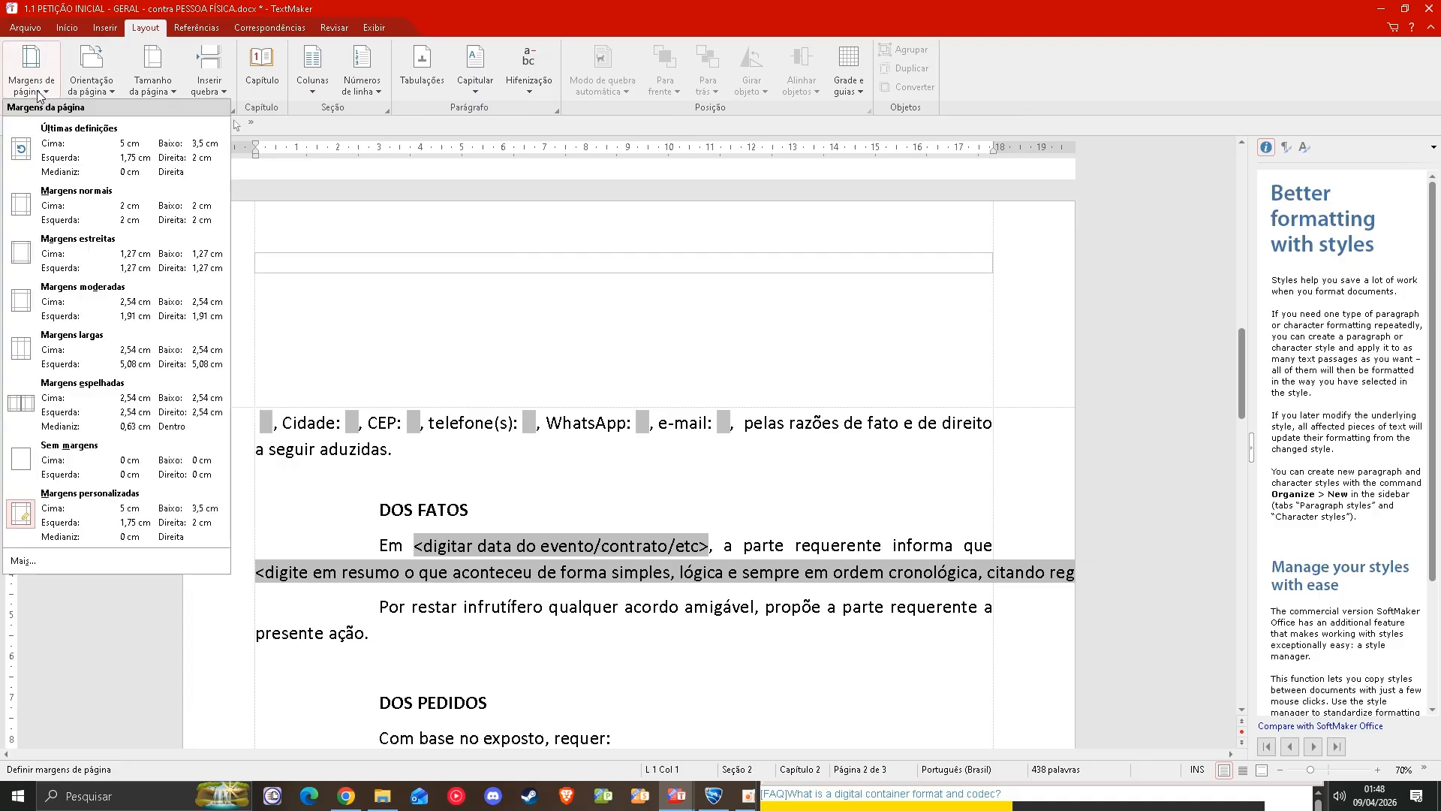
click(70, 201)
scroll(355, 304, up, 10)
scroll(510, 365, up, 3)
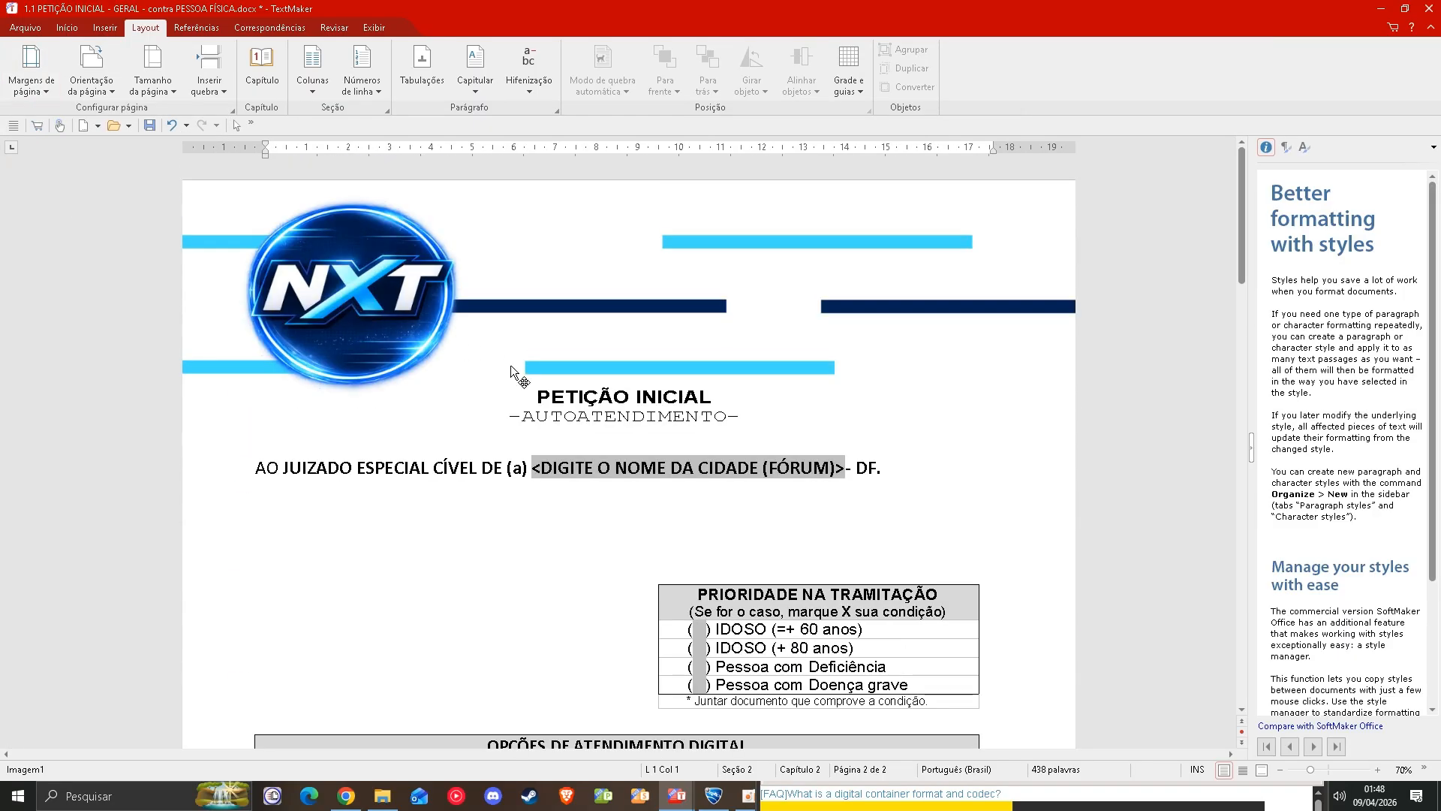
scroll(565, 409, down, 10)
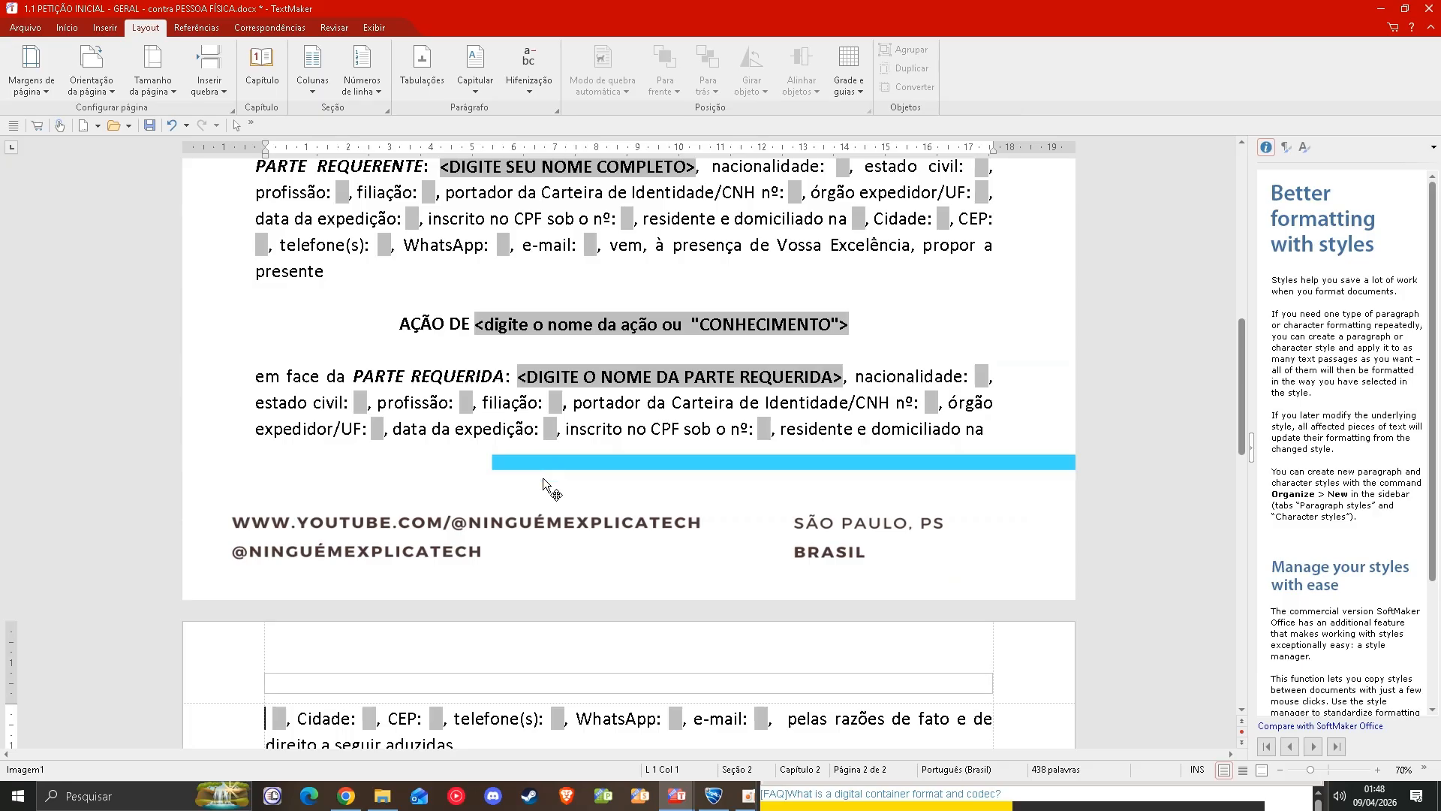
- Insert a chapter break on the empty line between the Brasília/DF date line and the signature line
scroll(546, 457, up, 12)
scroll(555, 458, down, 13)
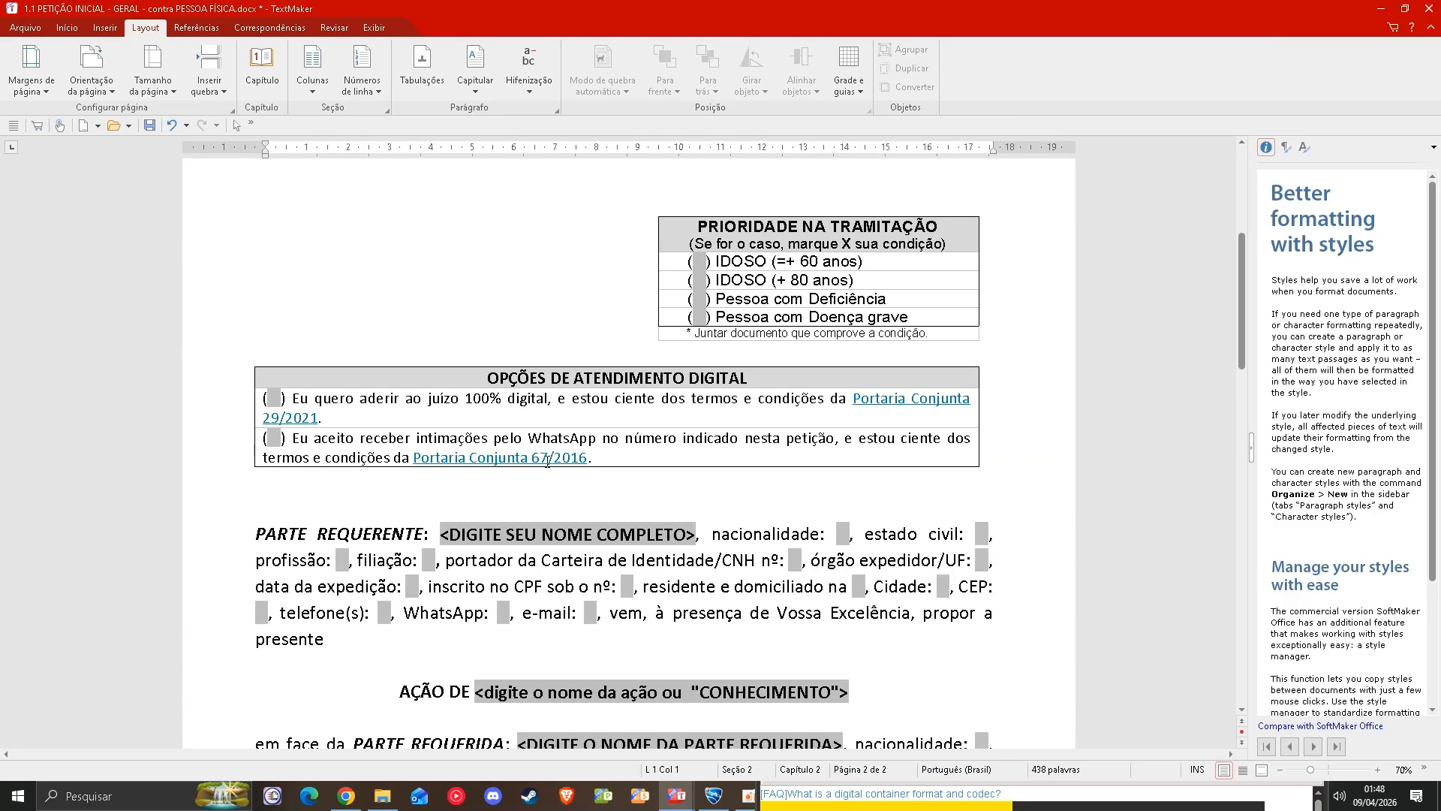
scroll(557, 461, down, 2)
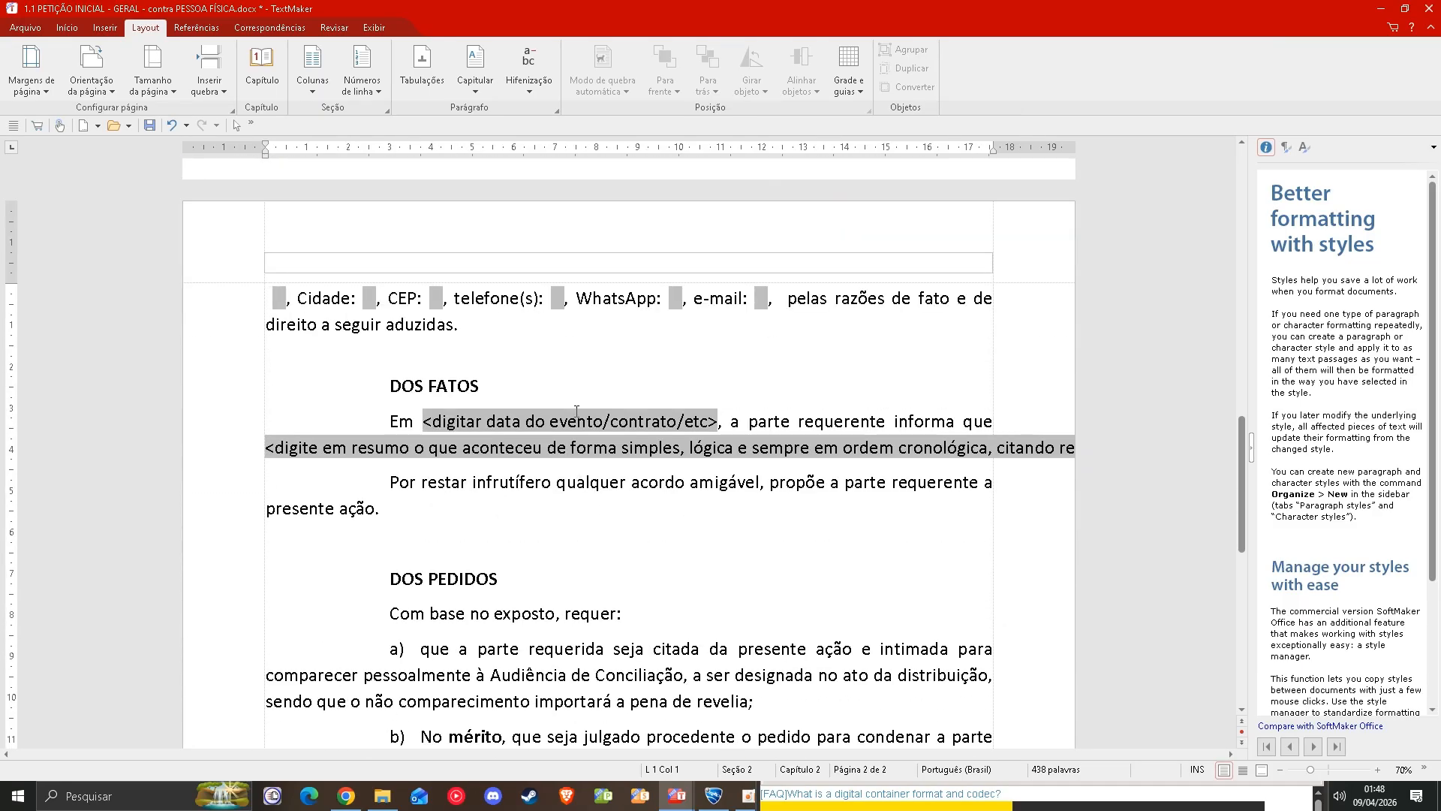
scroll(577, 411, down, 11)
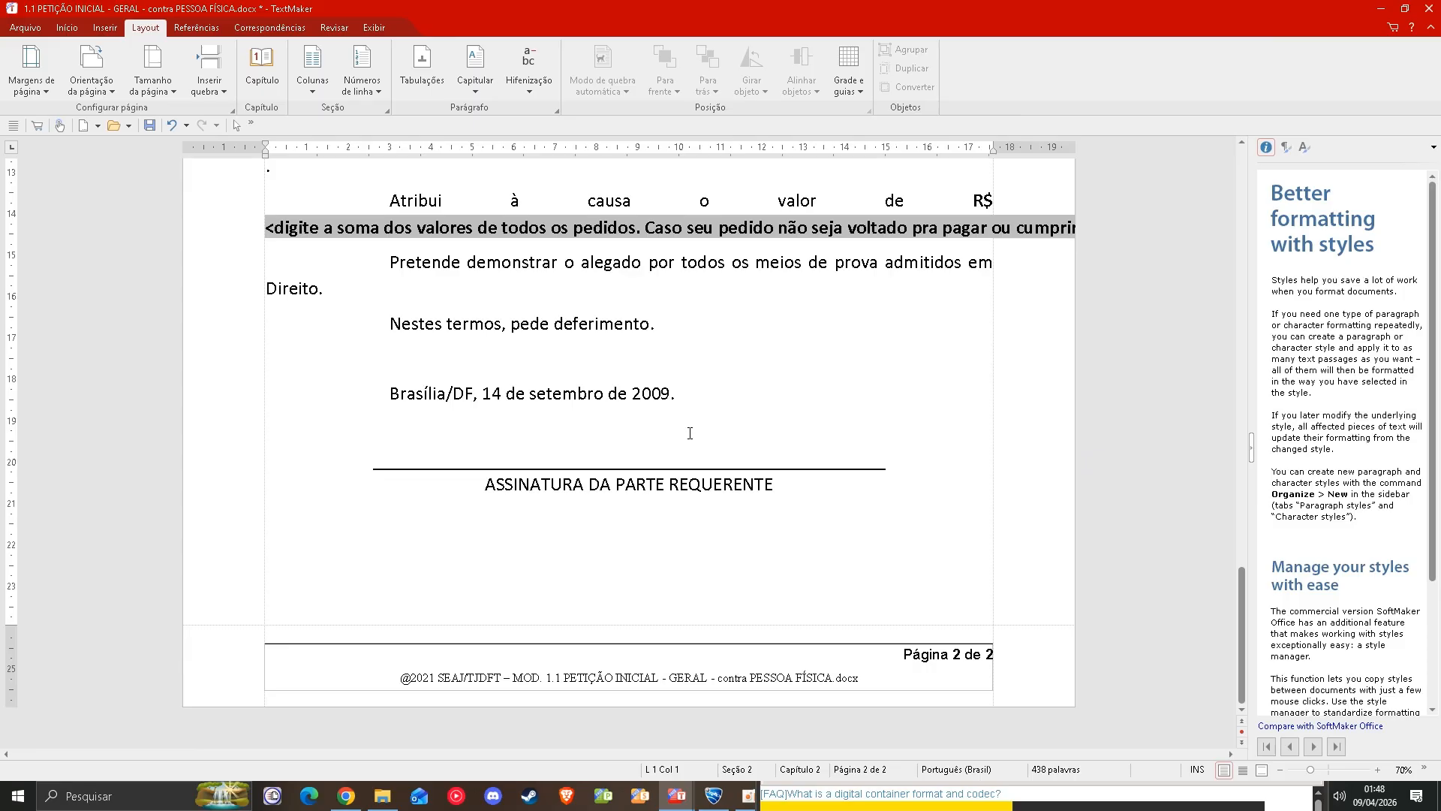
scroll(689, 433, up, 16)
scroll(540, 507, down, 6)
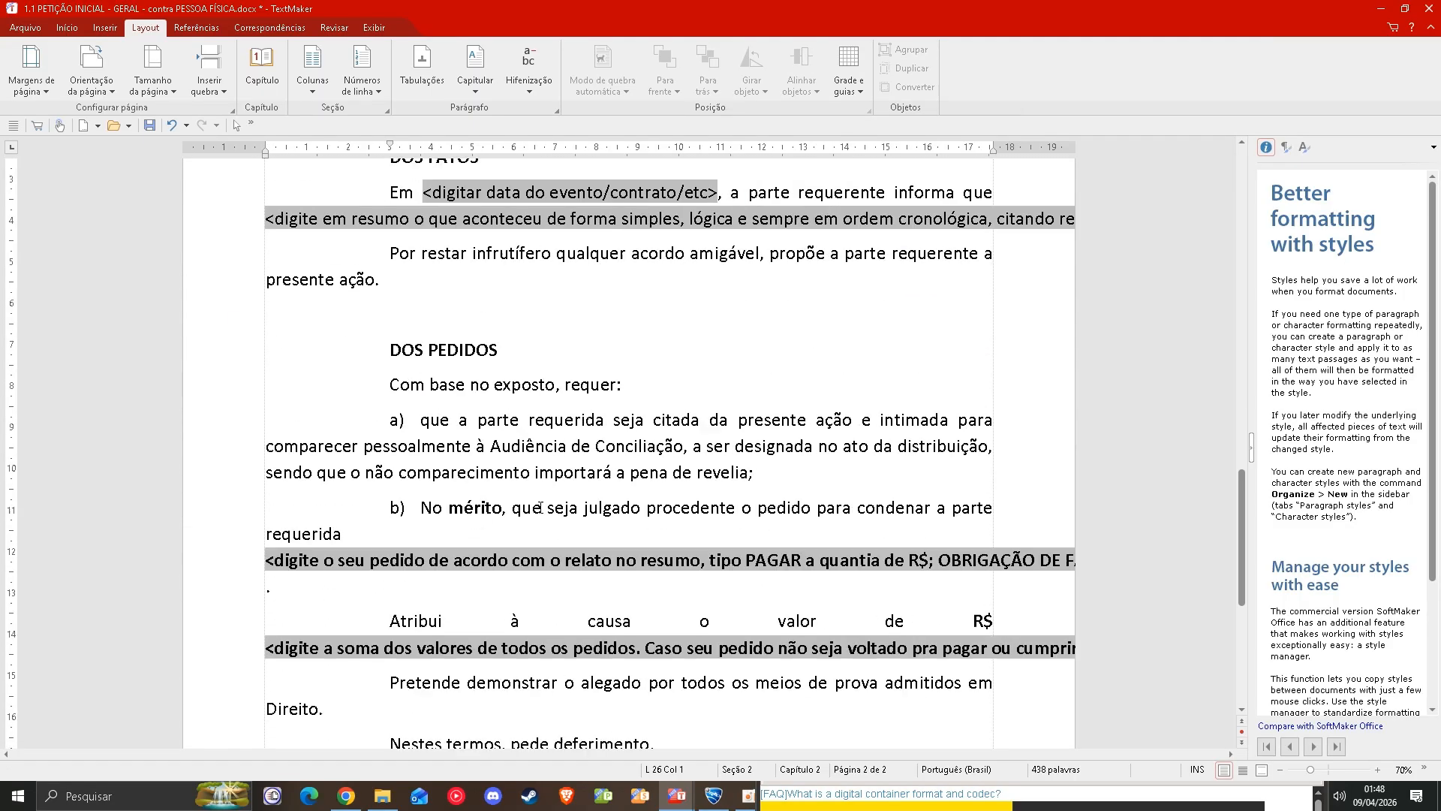
scroll(540, 507, down, 5)
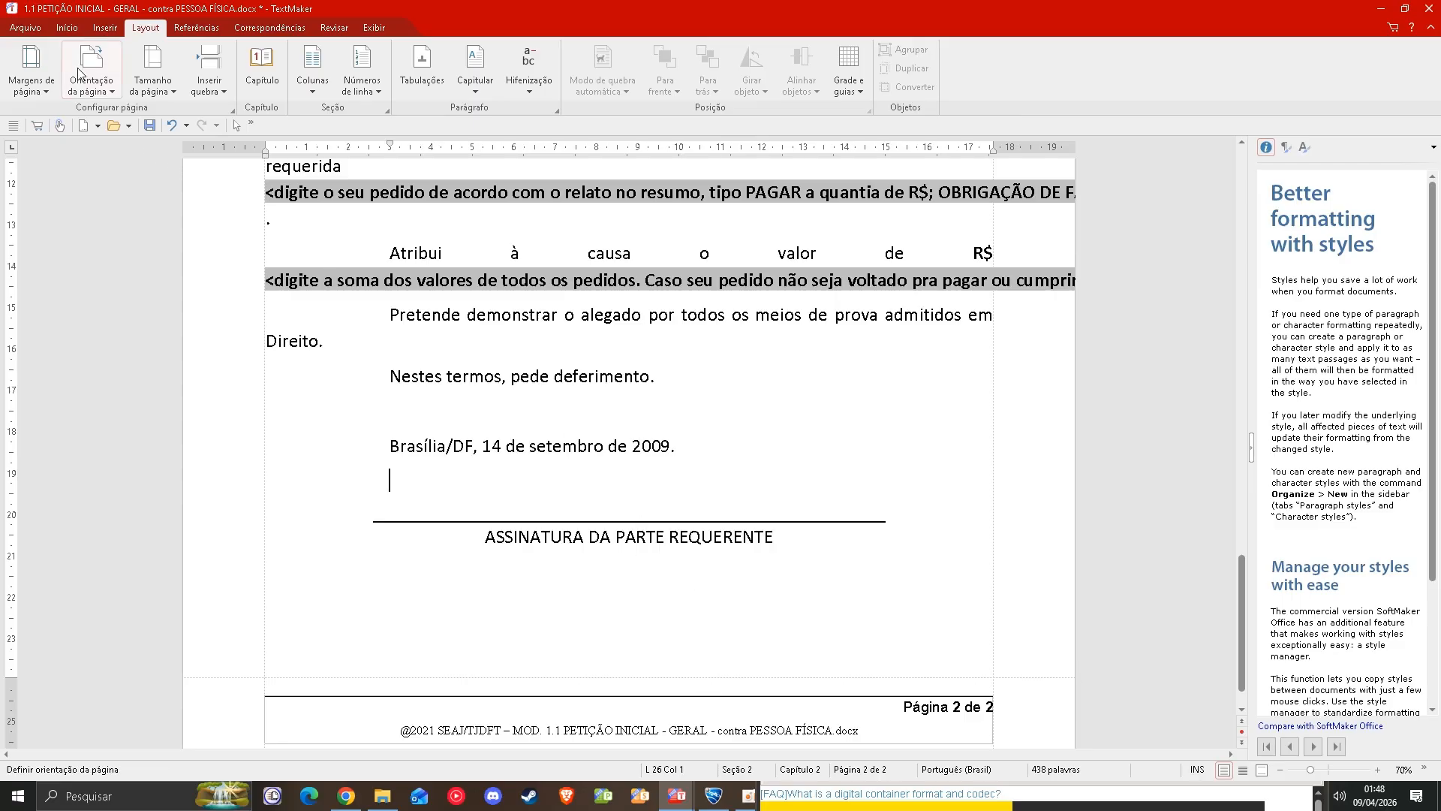
click(105, 28)
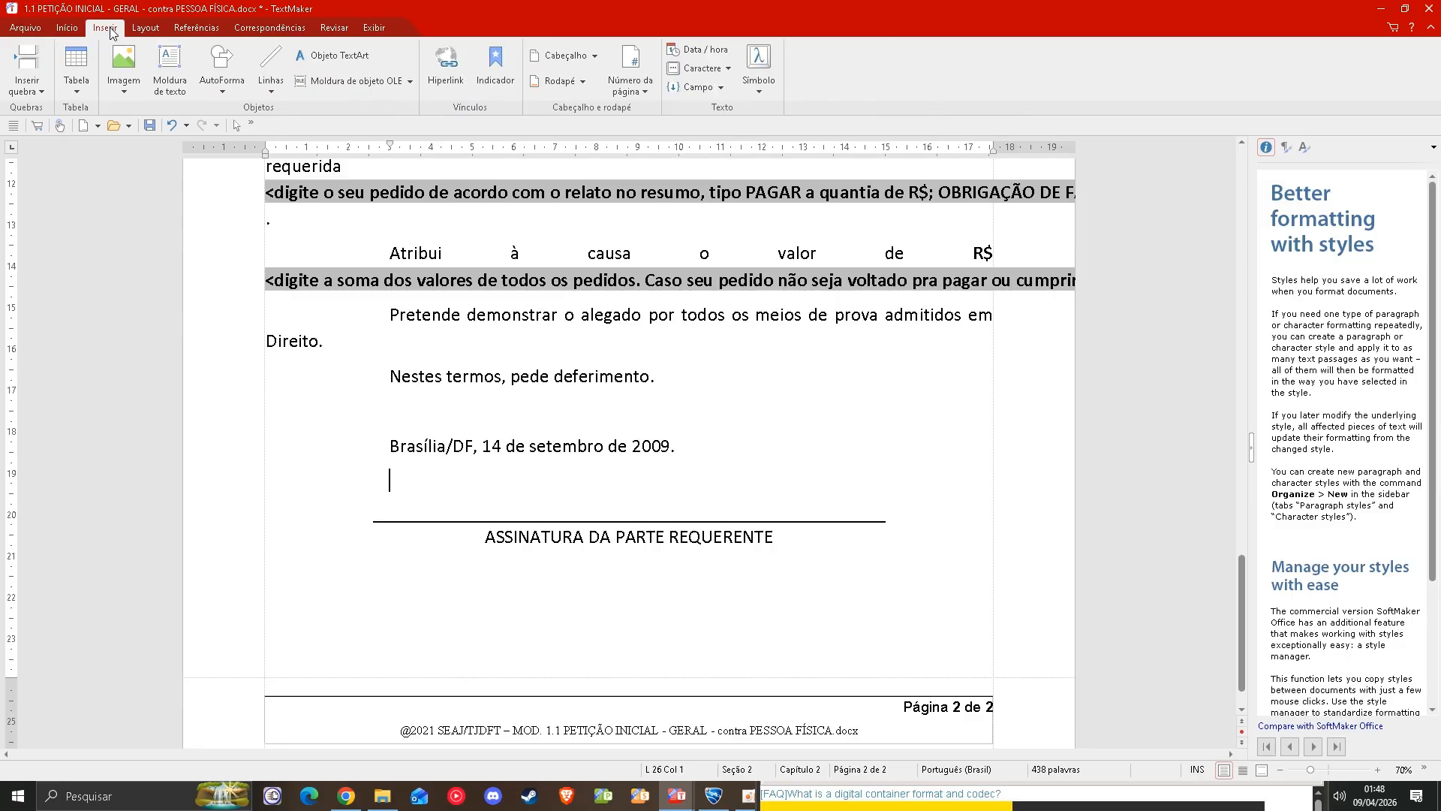
click(27, 75)
click(82, 272)
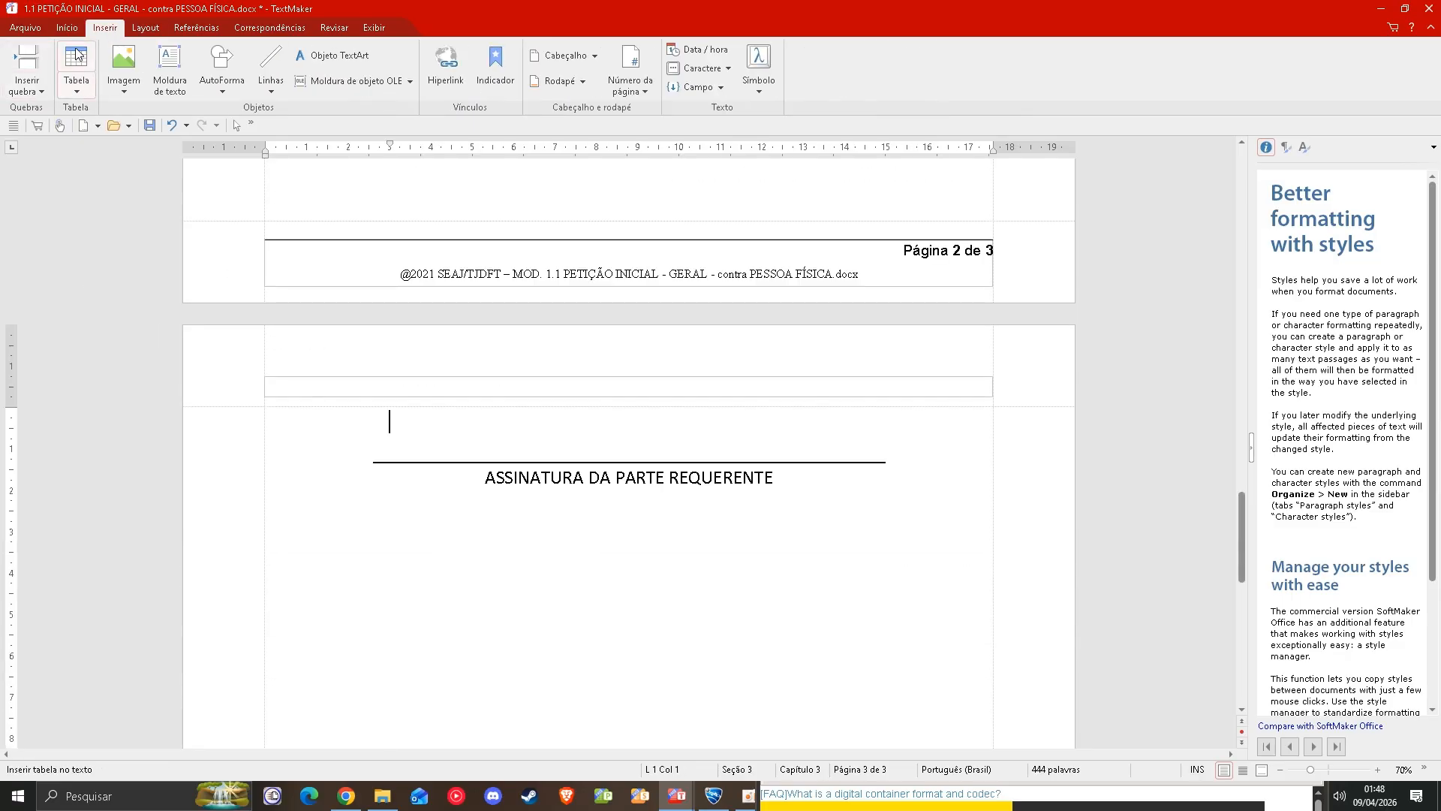
- Set custom page margins of 5 cm at the top and 3,5 cm at the bottom for the signature page's chapter
scroll(114, 64, down, 1)
click(45, 92)
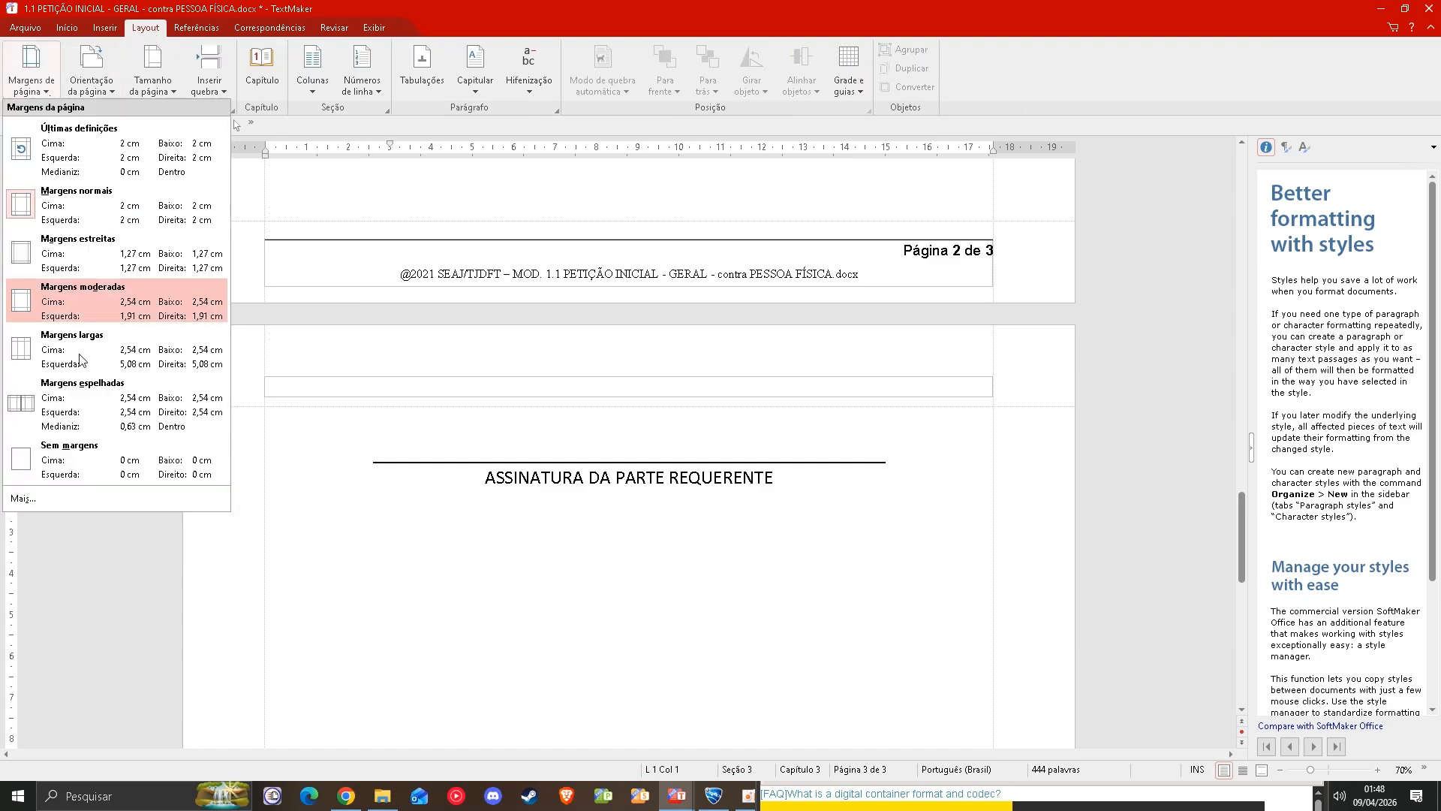
click(80, 501)
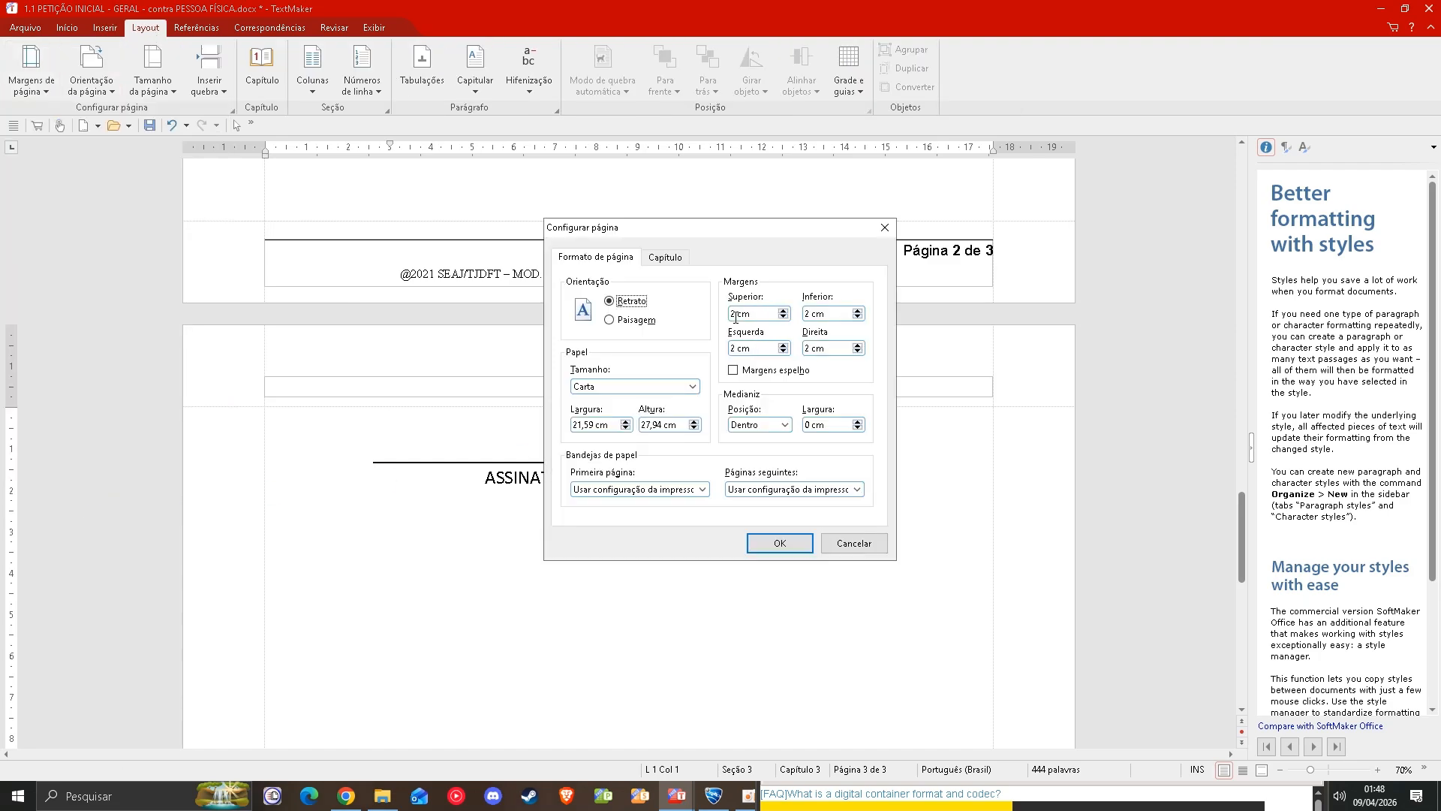
double_click(734, 314)
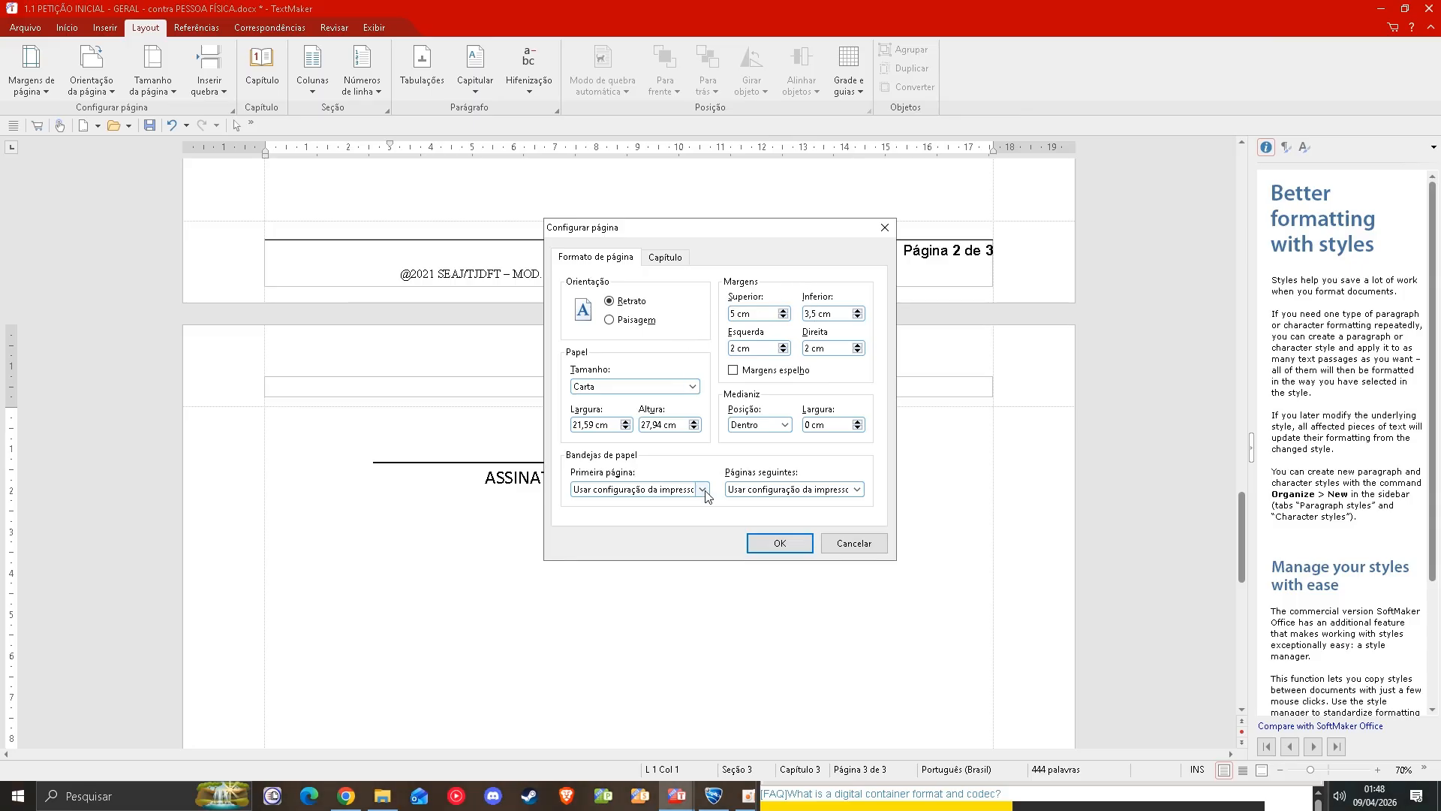
click(779, 542)
- Copy the NXT letterhead image from the first page and paste it above the signature line on the third page
scroll(739, 400, up, 20)
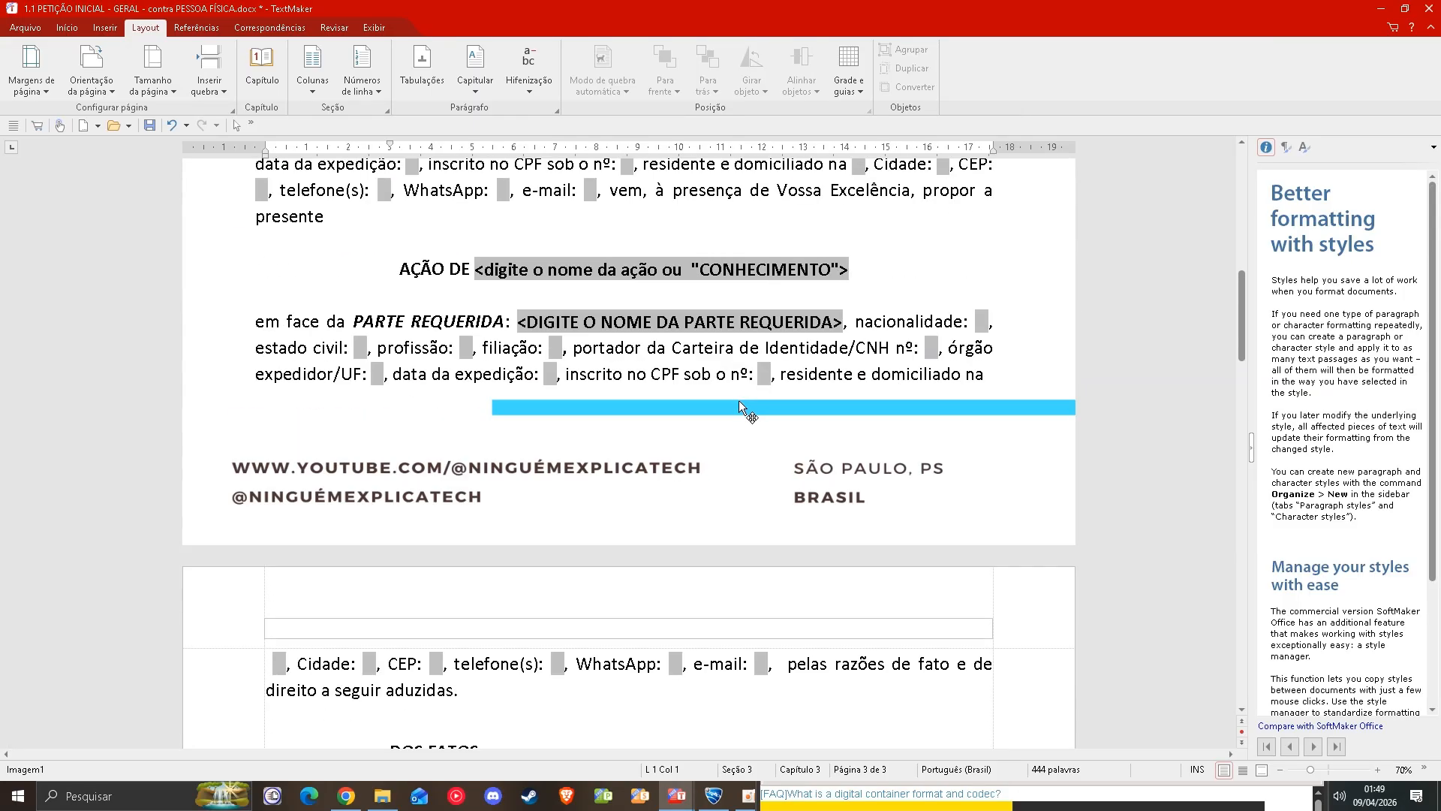
click(541, 263)
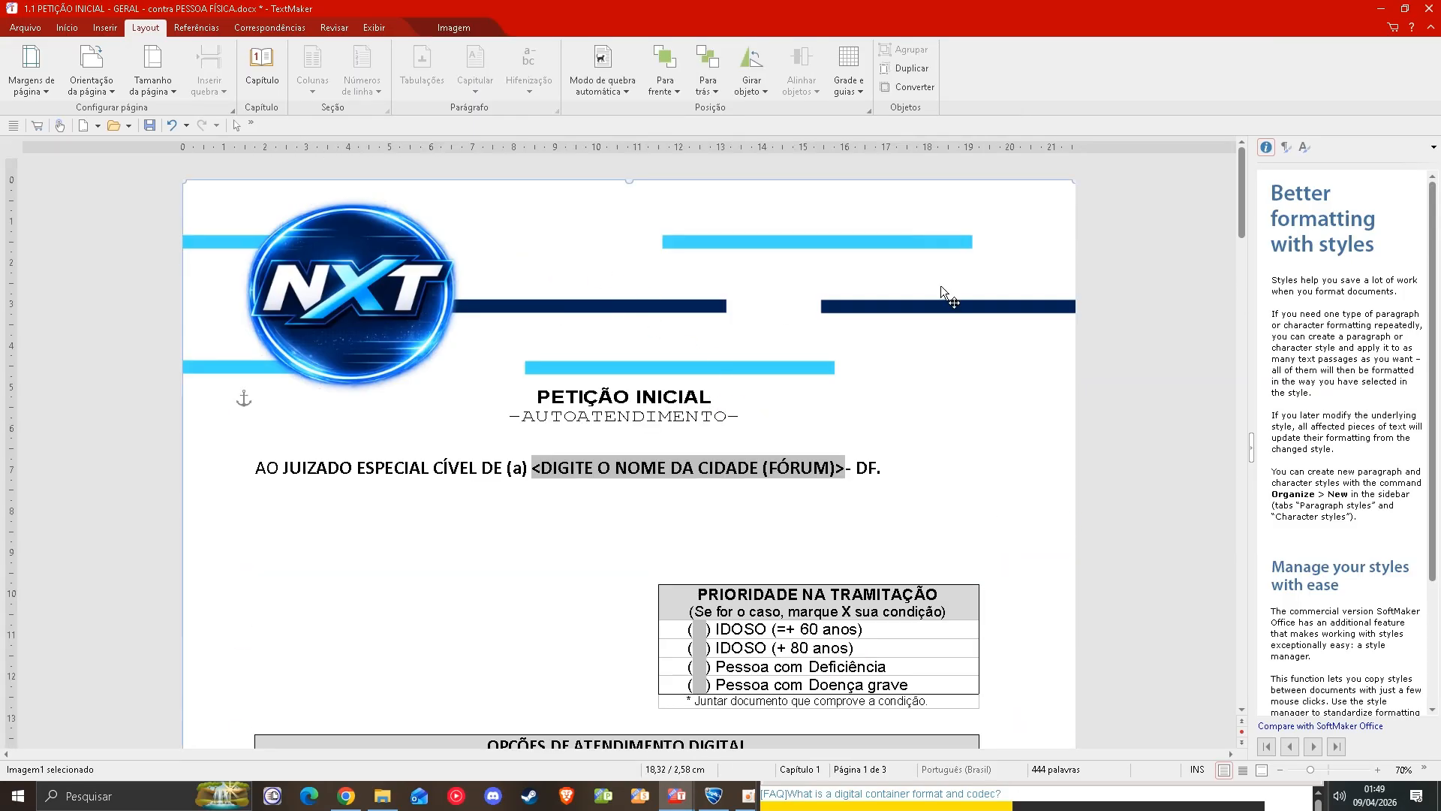
scroll(939, 285, down, 15)
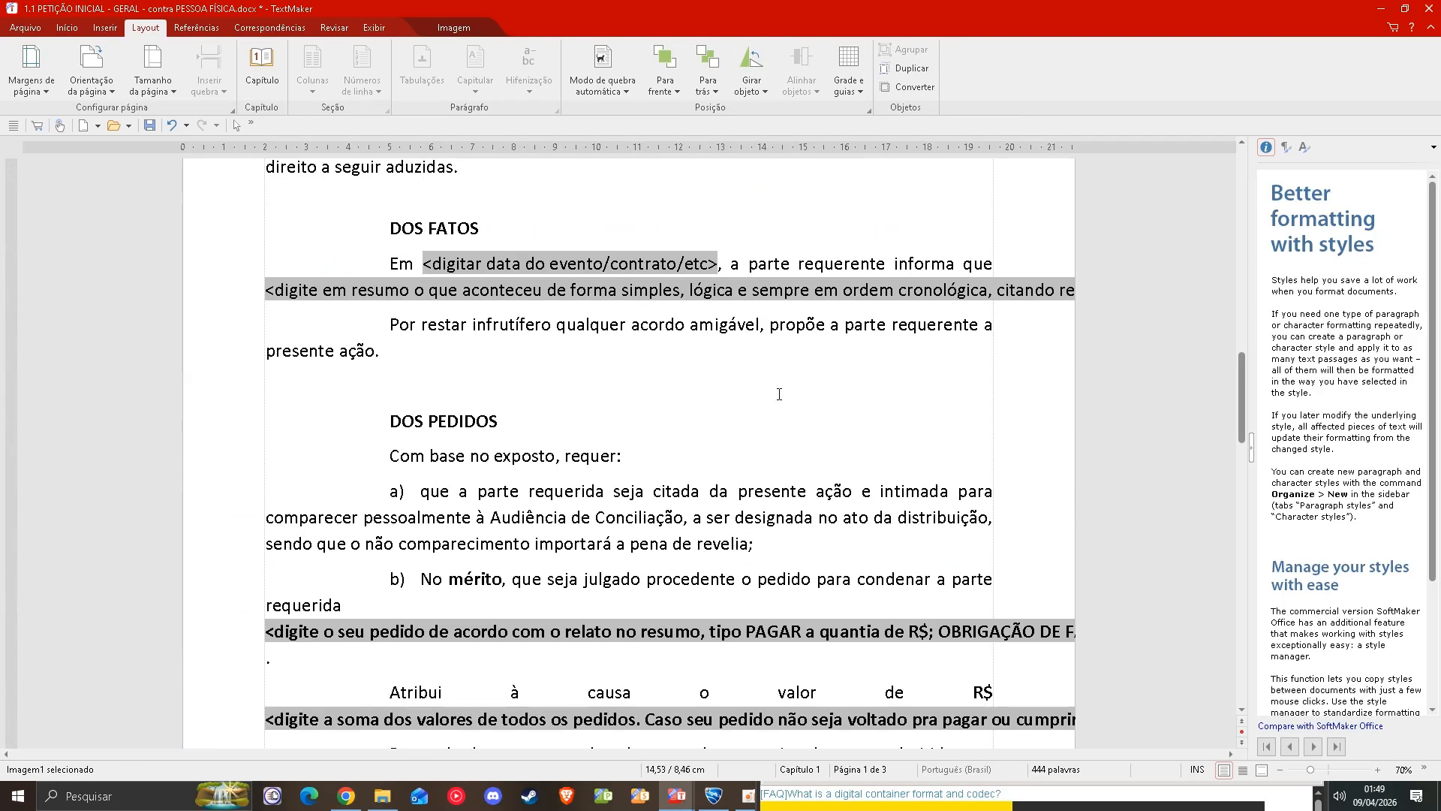
scroll(779, 394, down, 15)
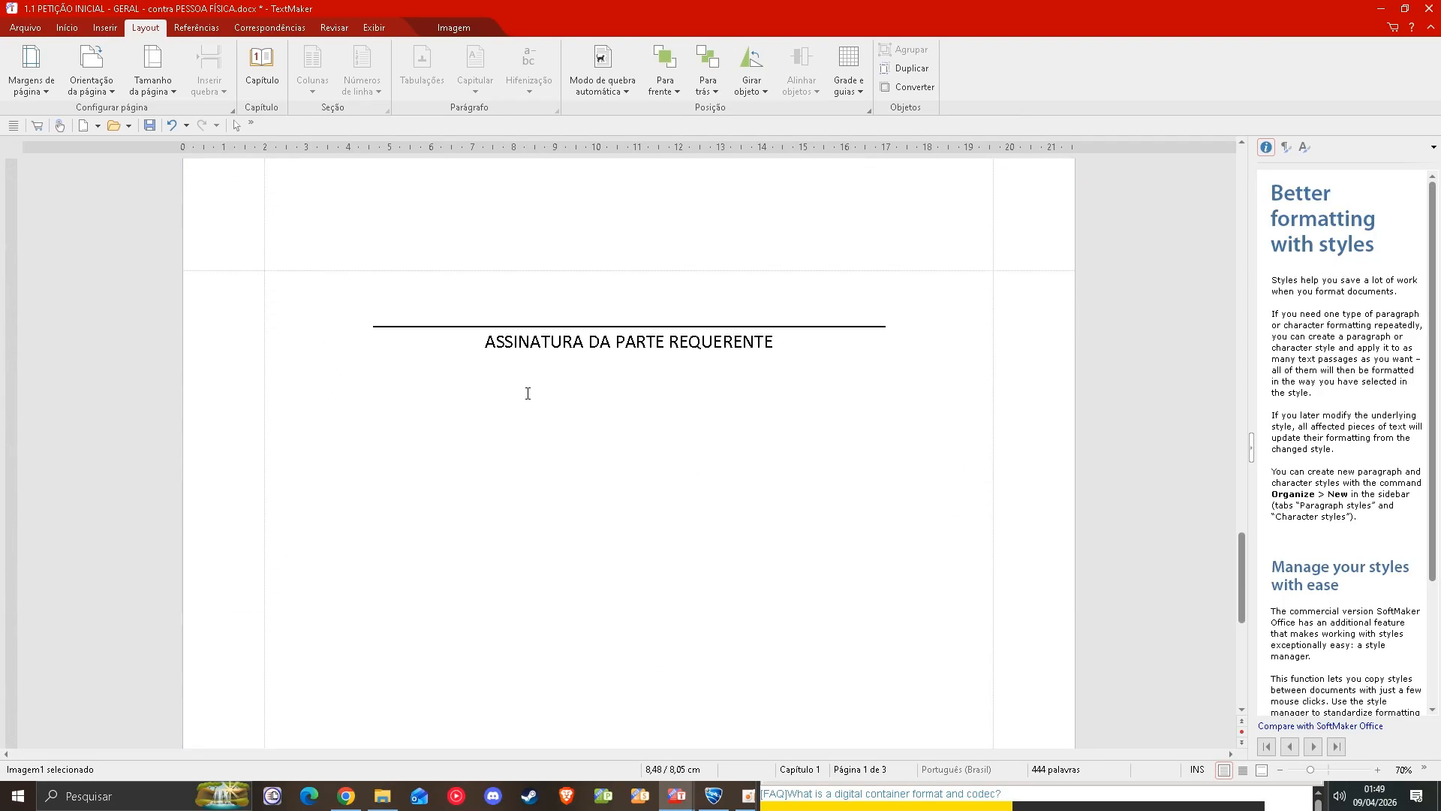
click(528, 393)
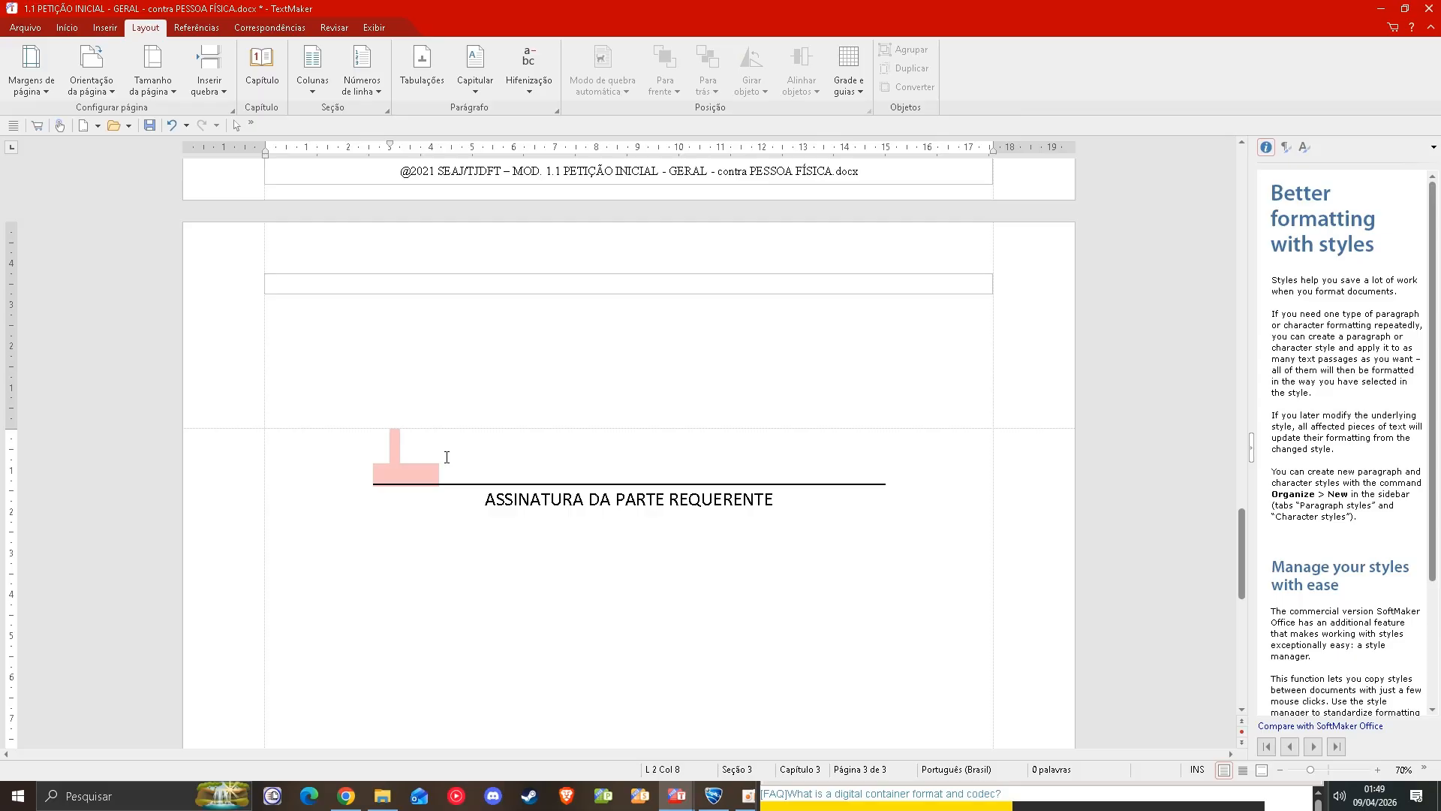
click(484, 454)
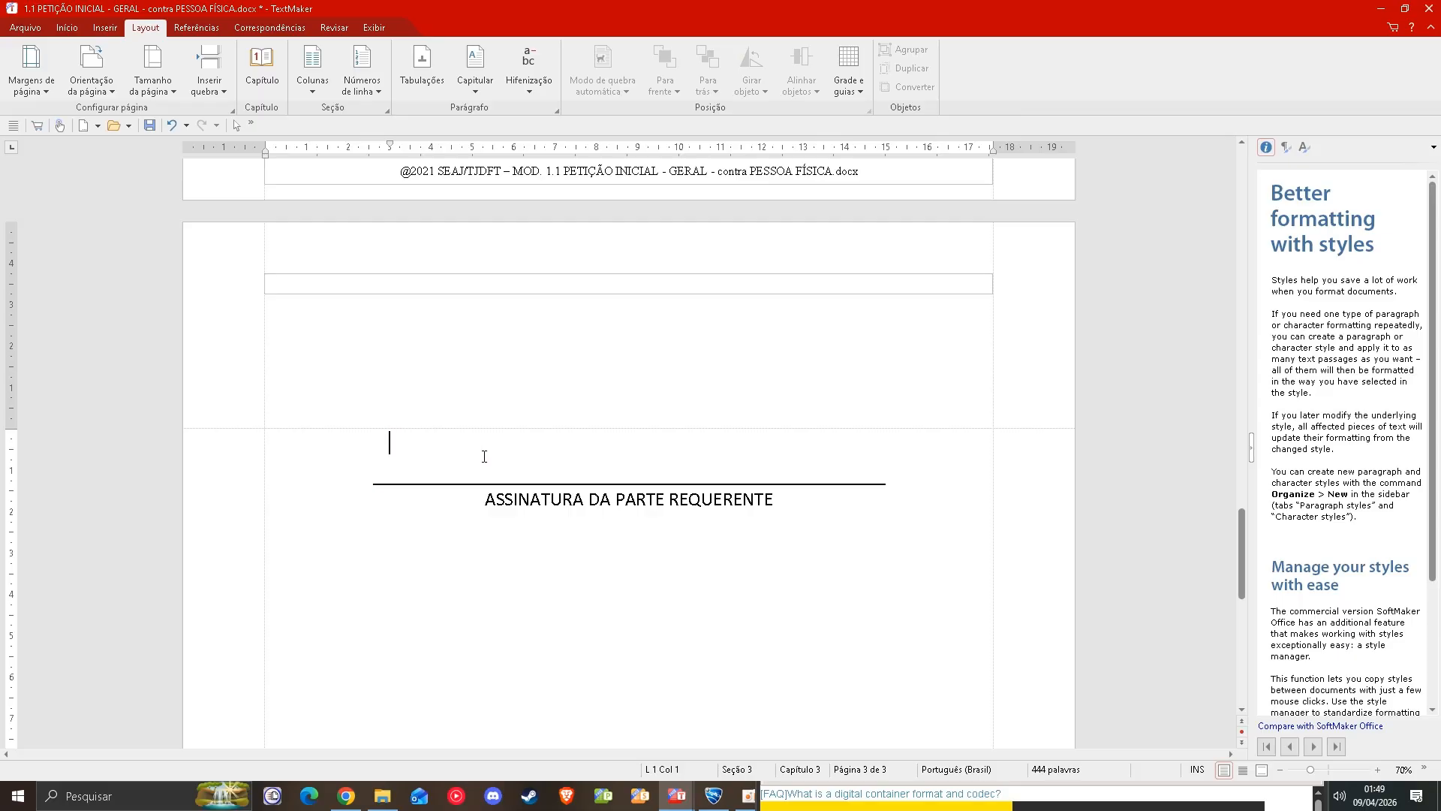
click(484, 455)
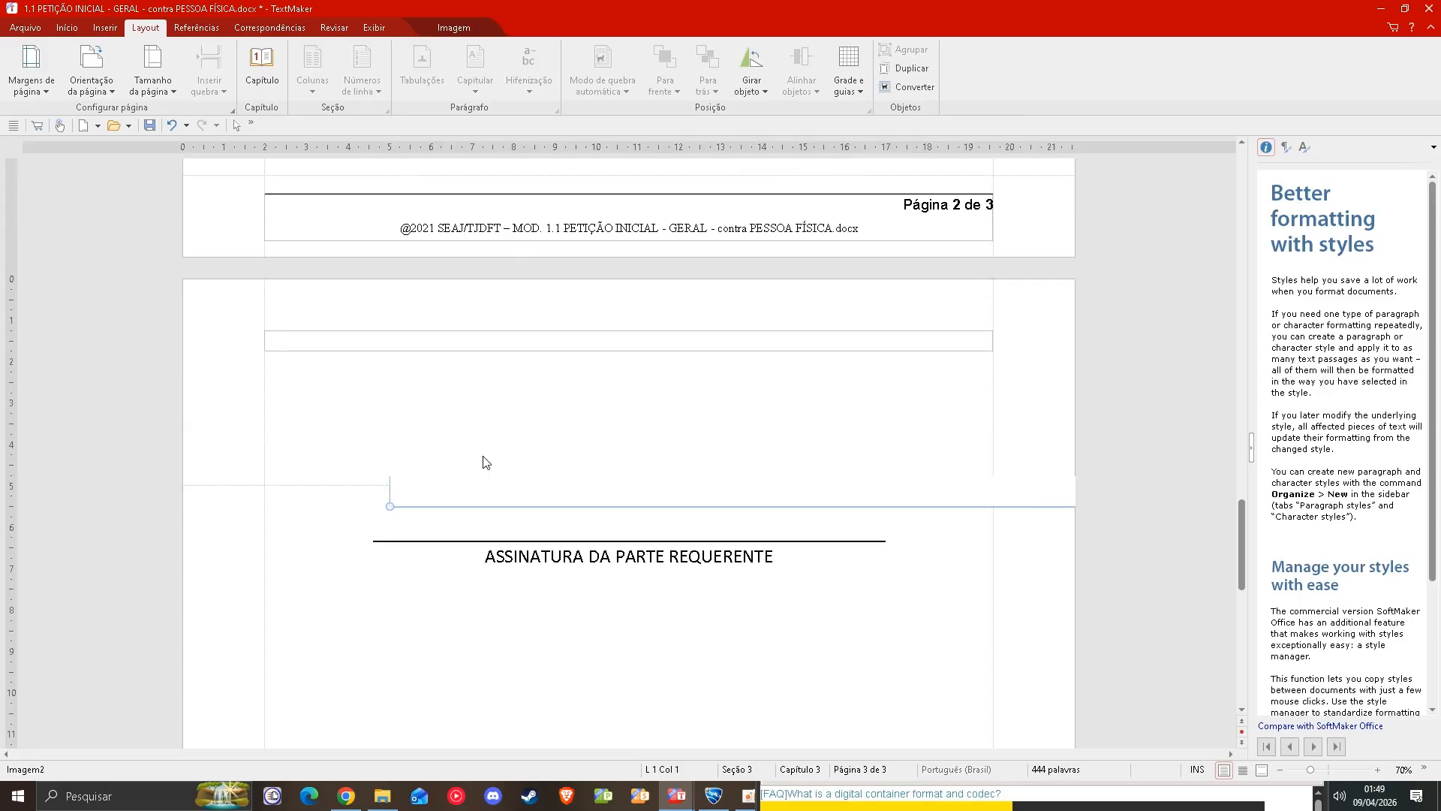
- Convert the pasted letterhead image to an object frame and try moving it toward the signature page
right_click(500, 498)
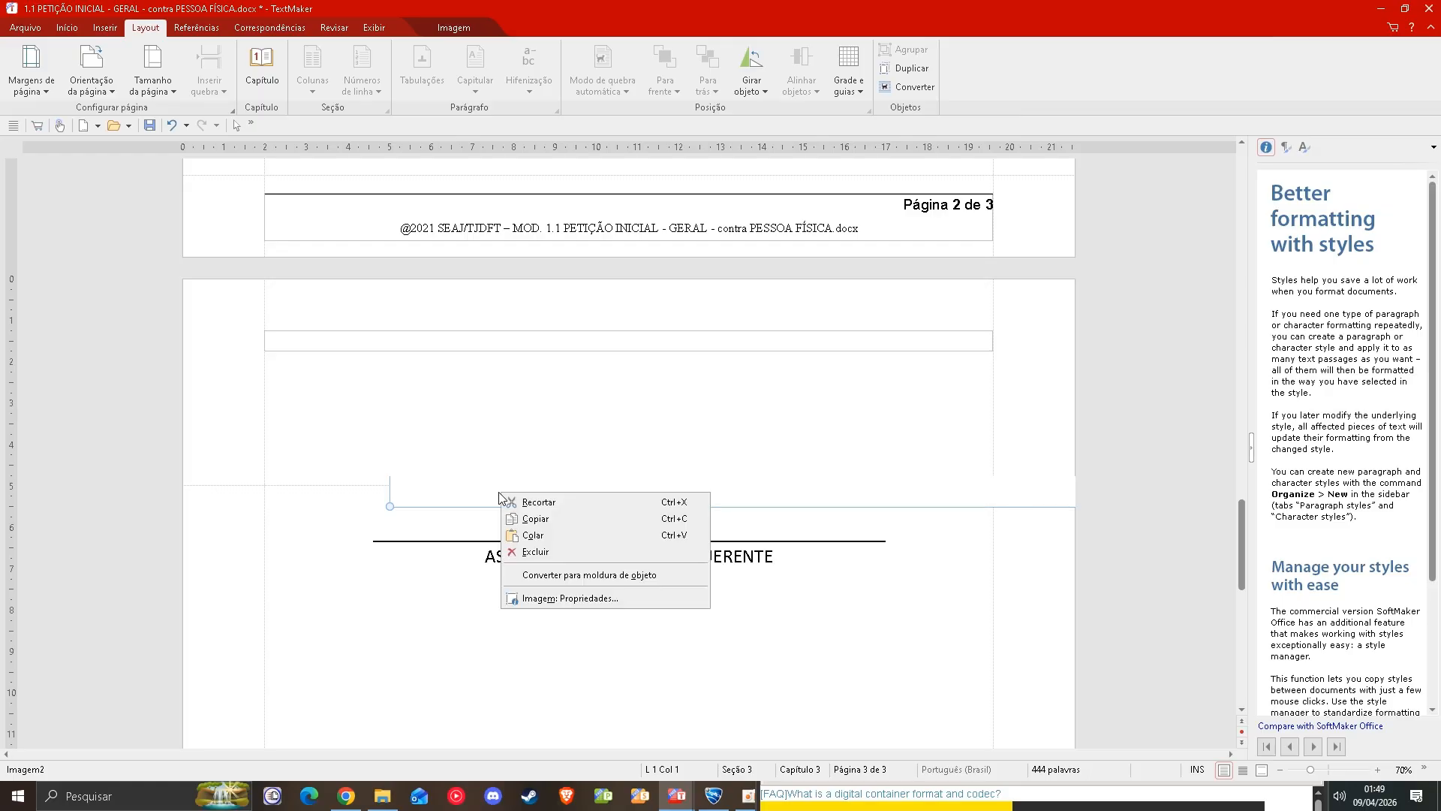
click(555, 575)
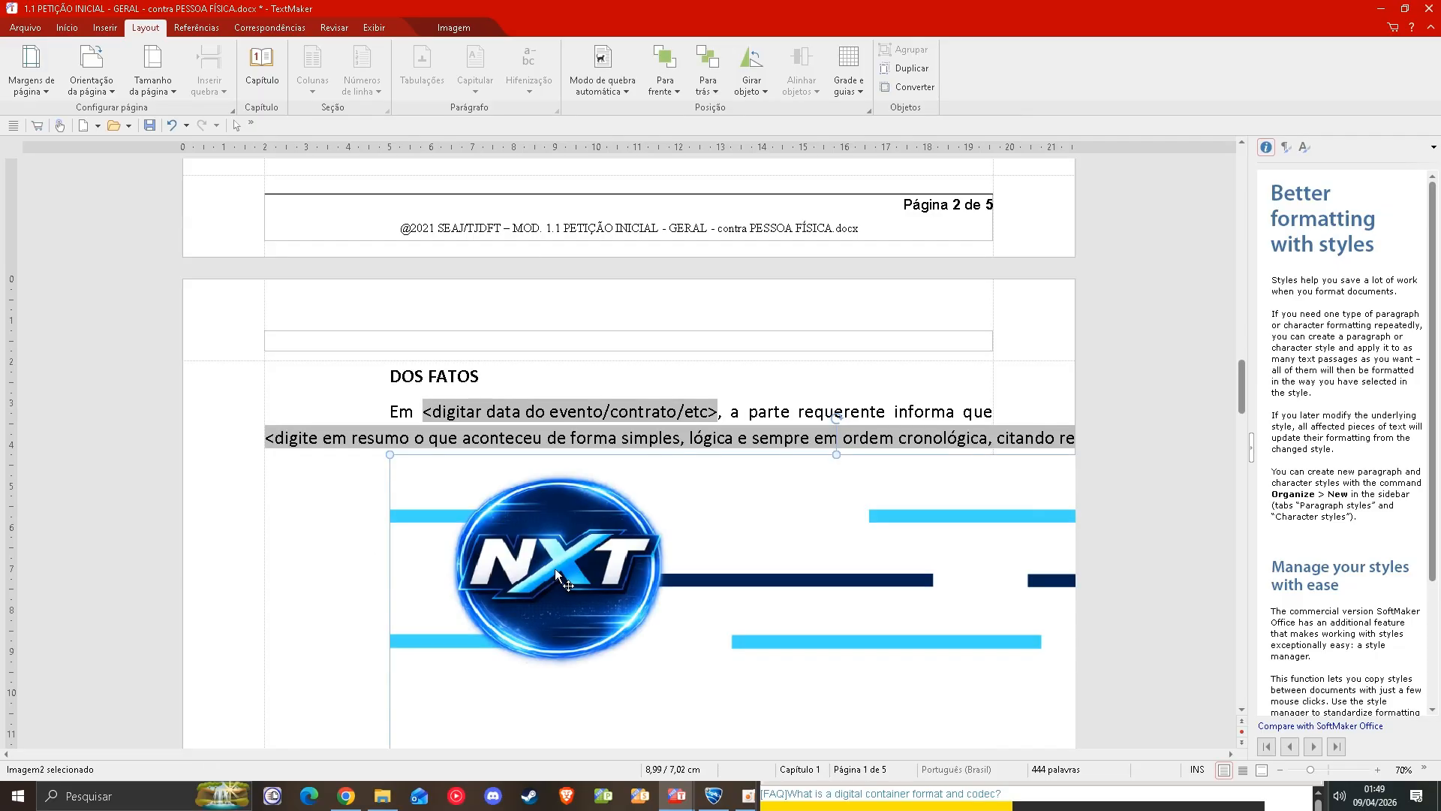
drag(555, 569, 513, 402)
scroll(585, 426, up, 11)
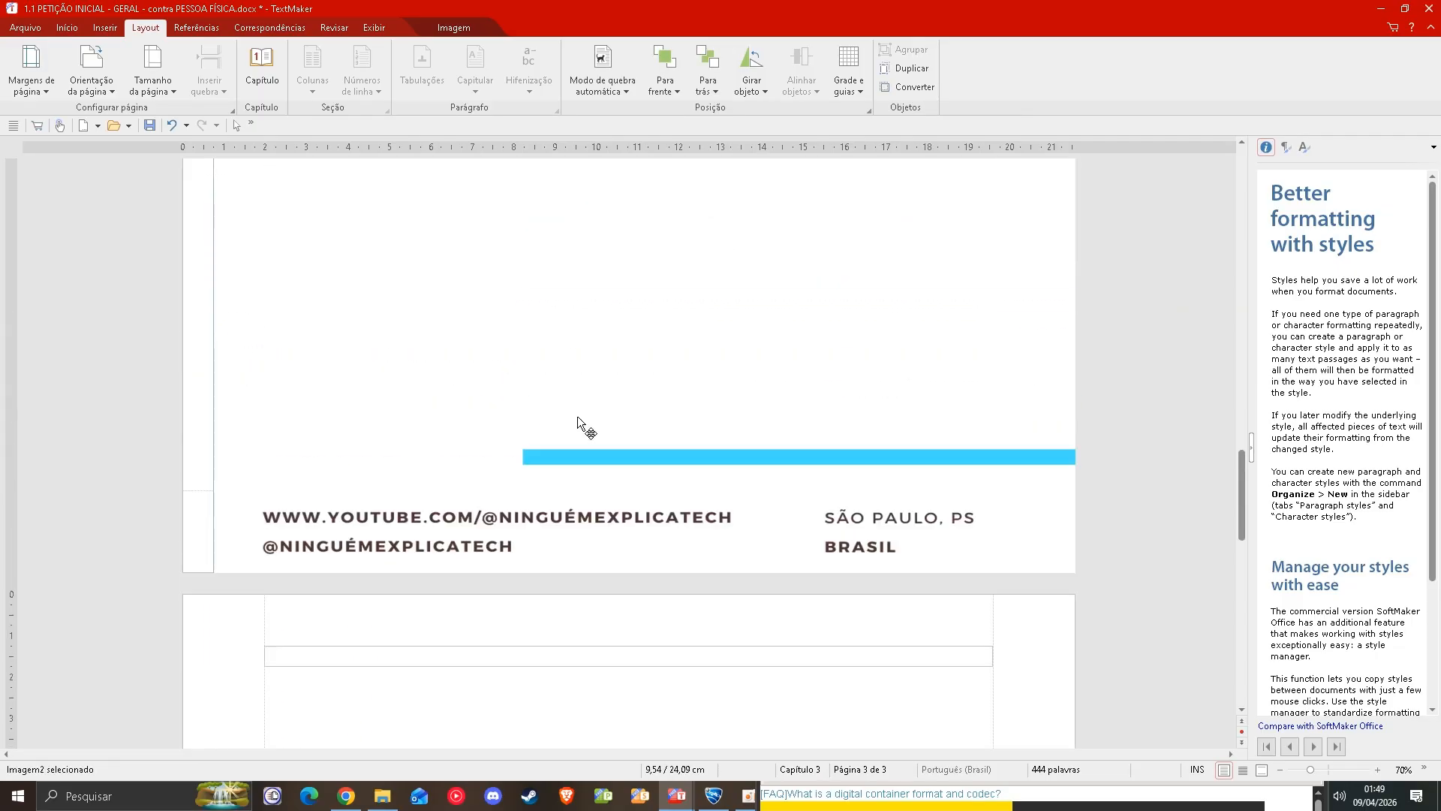
scroll(574, 373, down, 6)
drag(562, 311, 466, 718)
scroll(510, 631, down, 4)
scroll(559, 566, down, 10)
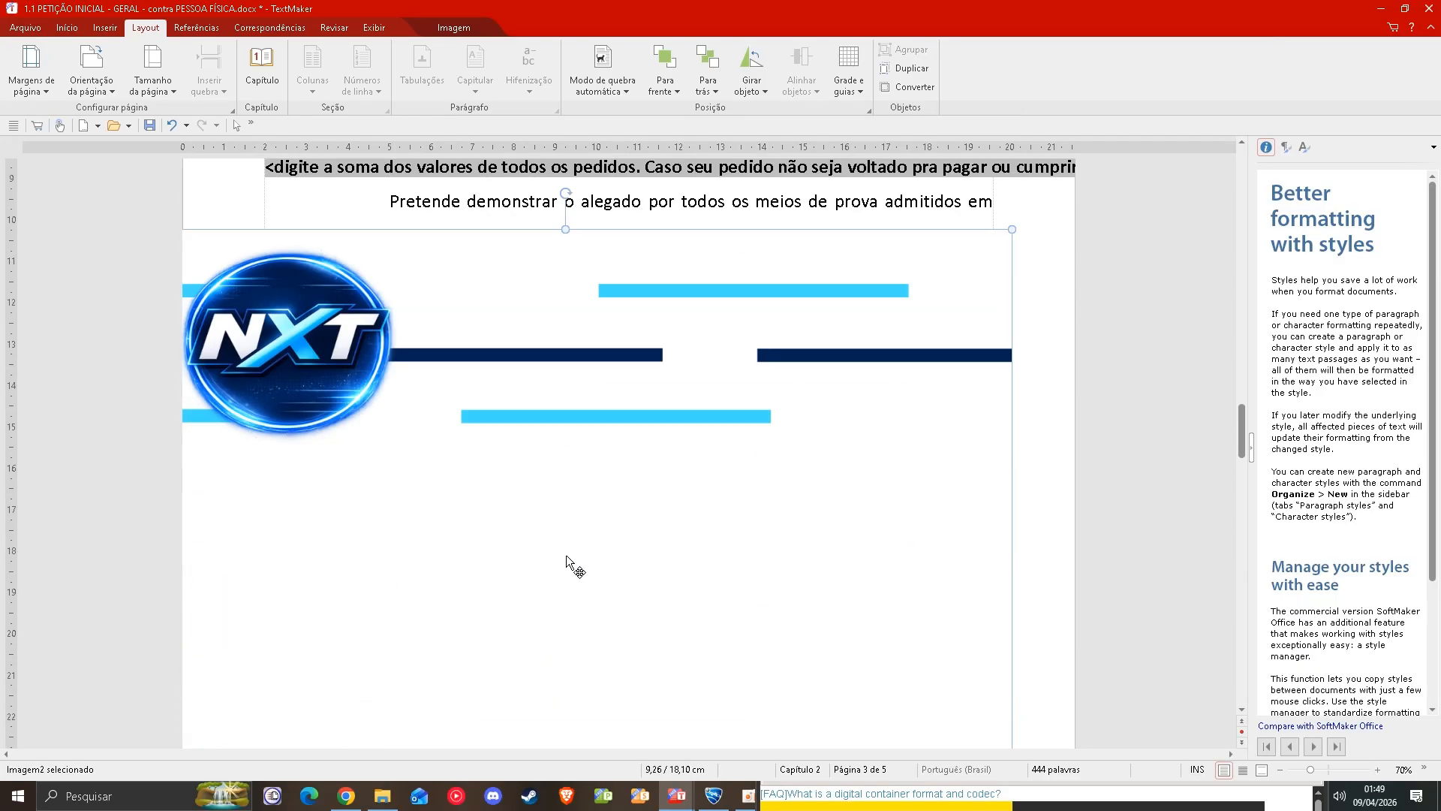
- Examine how the body text, the pasted letterhead and the signature are distributed across the pages
scroll(593, 540, down, 8)
scroll(598, 540, up, 8)
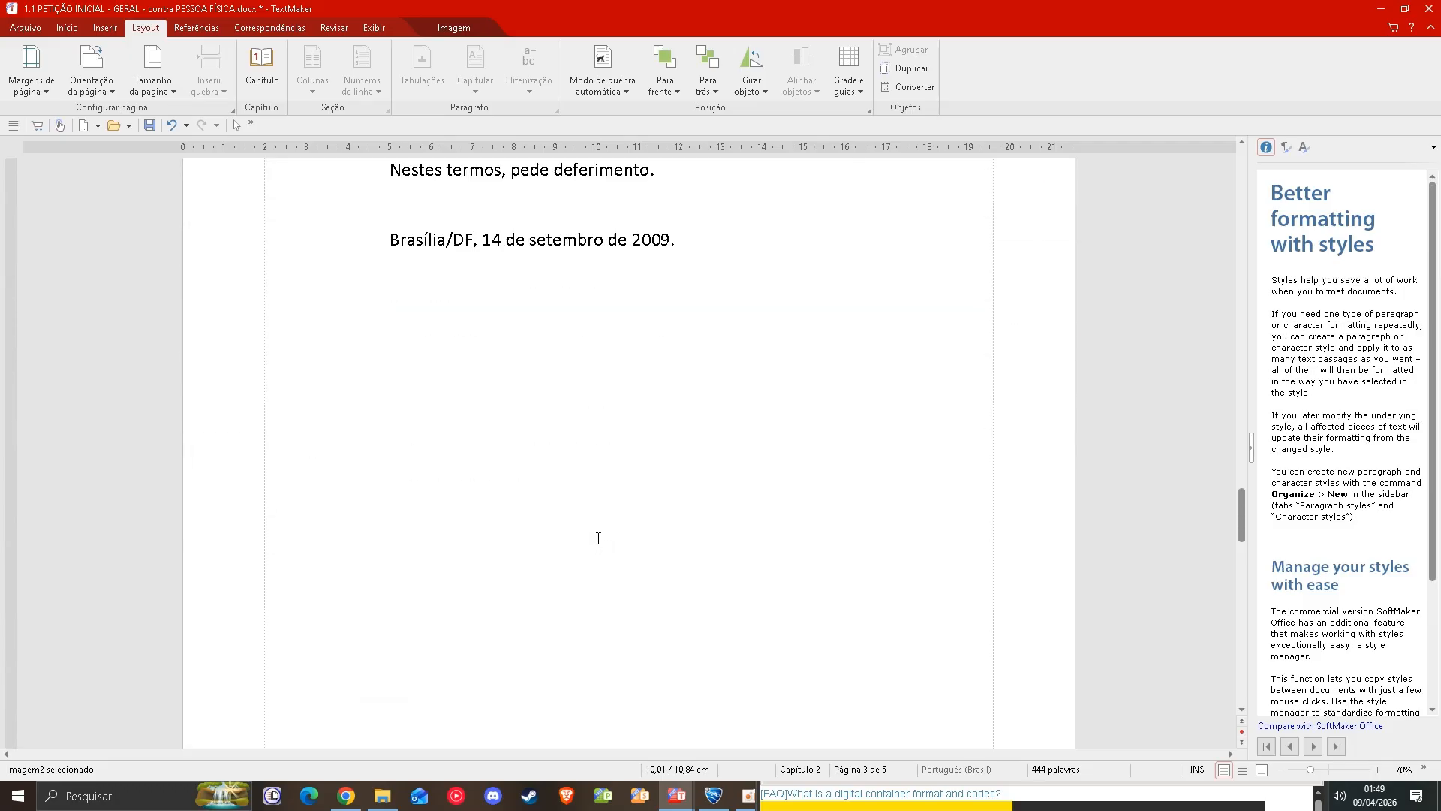
scroll(603, 538, down, 9)
scroll(605, 539, up, 9)
scroll(605, 541, up, 8)
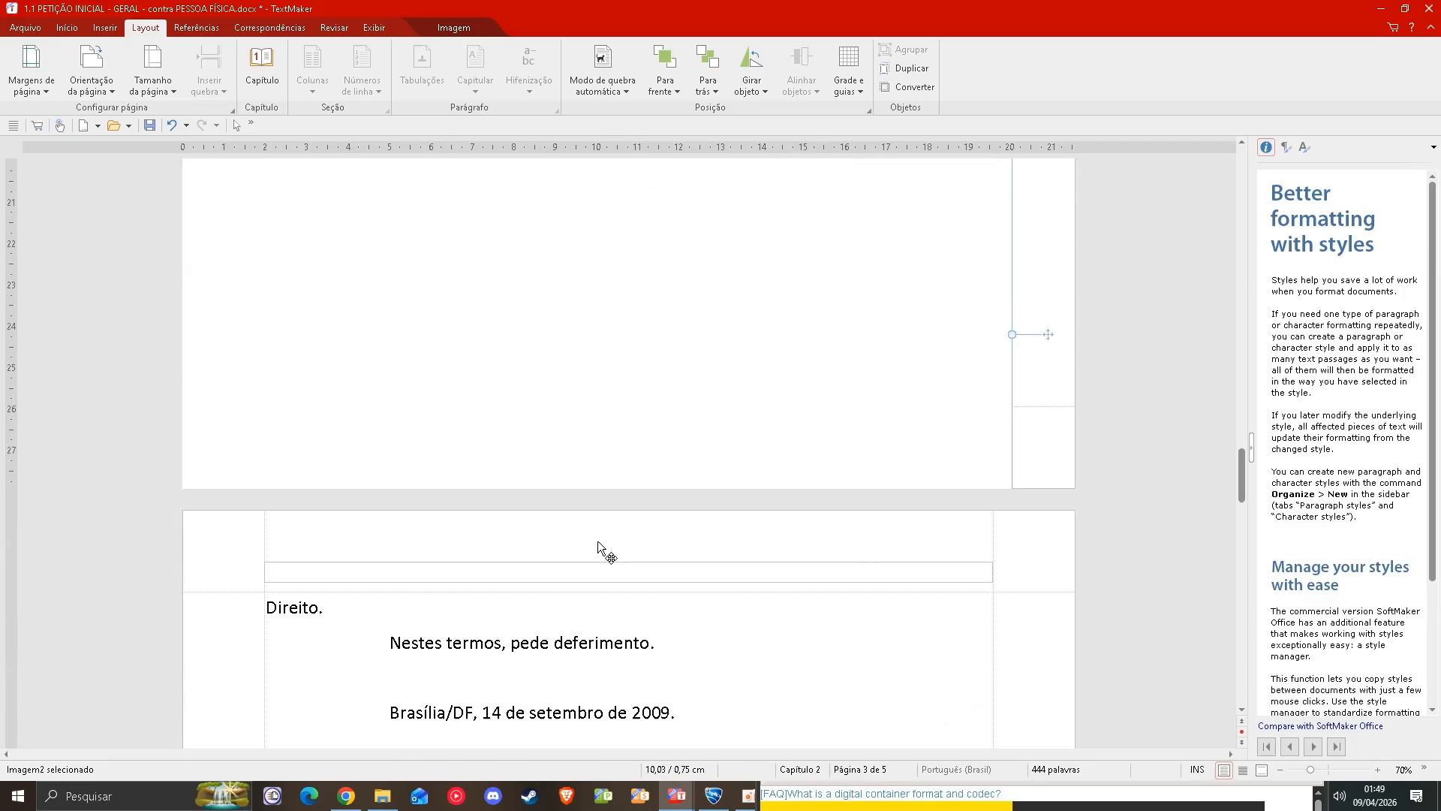
scroll(646, 550, down, 5)
scroll(703, 715, down, 10)
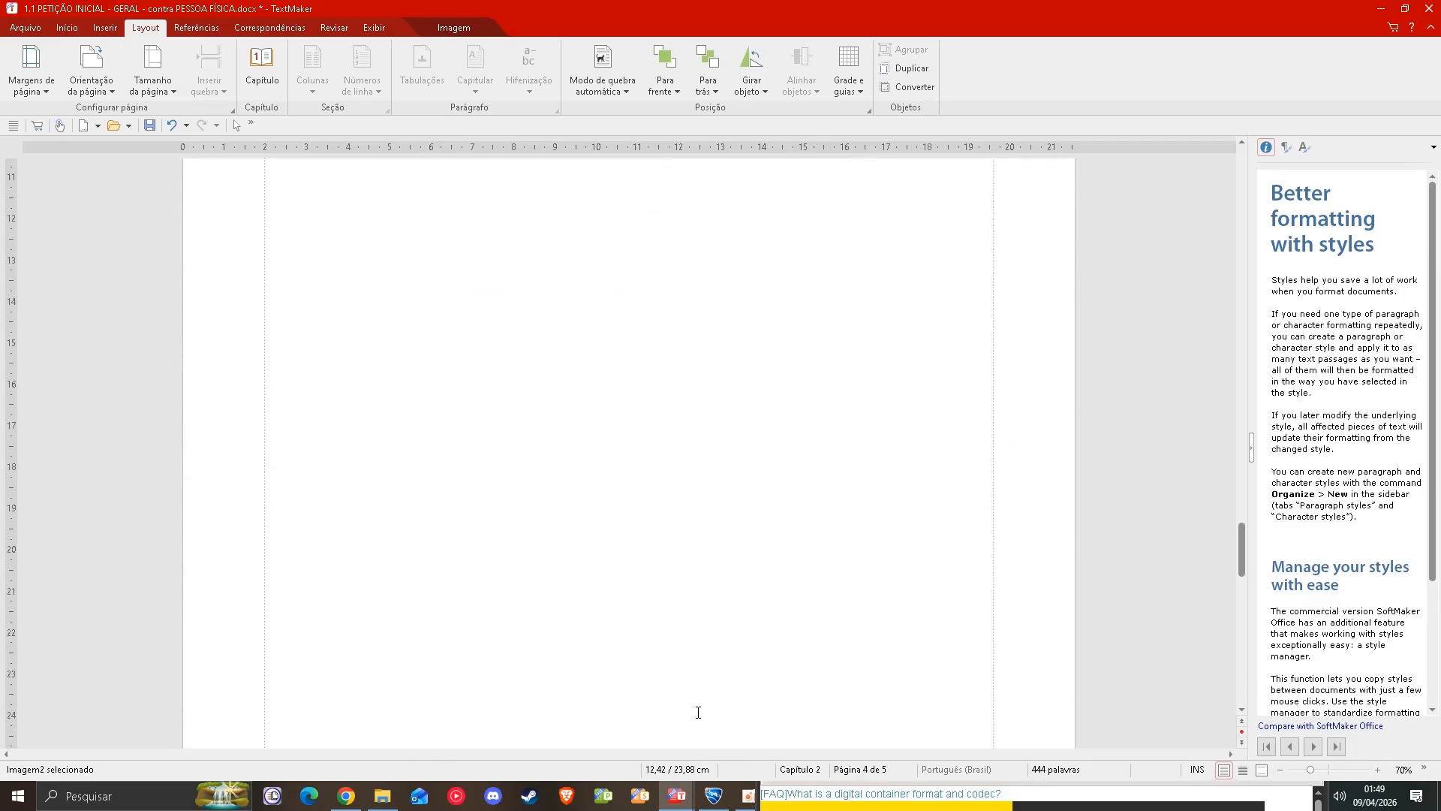
scroll(800, 600, down, 8)
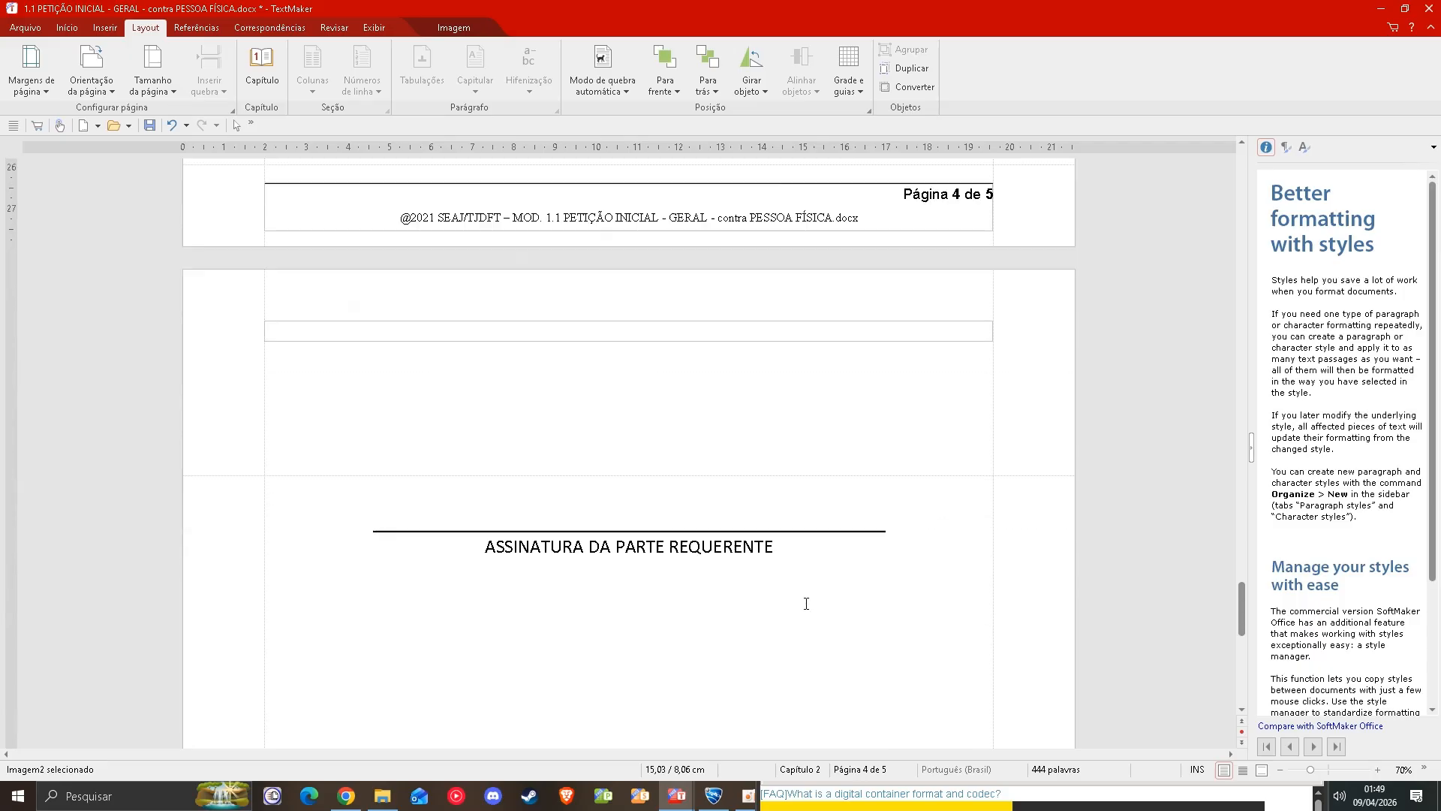
scroll(793, 597, up, 16)
scroll(790, 596, up, 13)
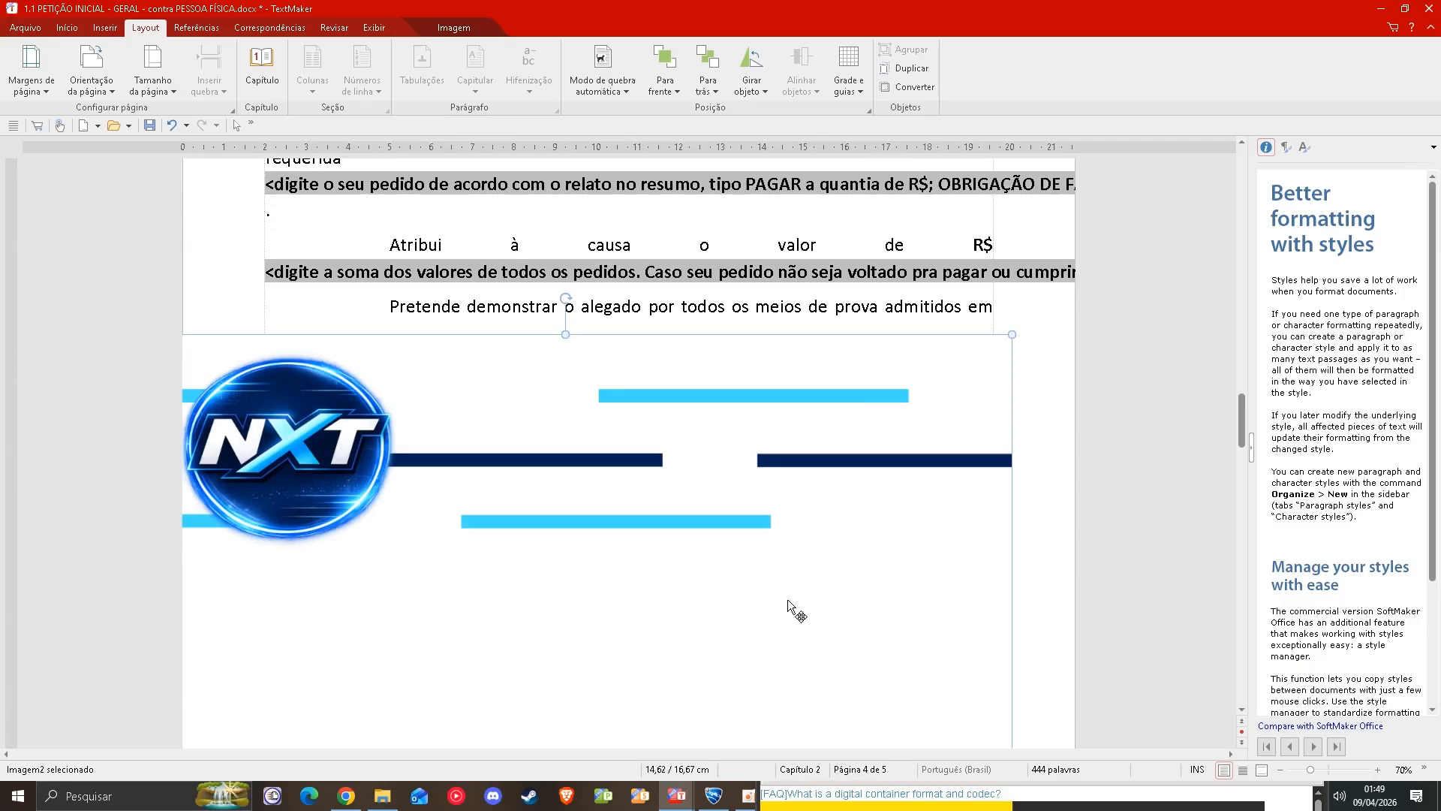
- Move the pasted letterhead image down onto the last page, where the signature is, and check the page layout
mouse_move(786, 599)
mouse_down()
mouse_move(839, 543)
mouse_move(788, 693)
mouse_move(775, 629)
mouse_move(757, 623)
mouse_up()
scroll(807, 628, down, 11)
scroll(788, 692, down, 20)
scroll(755, 584, up, 14)
scroll(755, 582, up, 3)
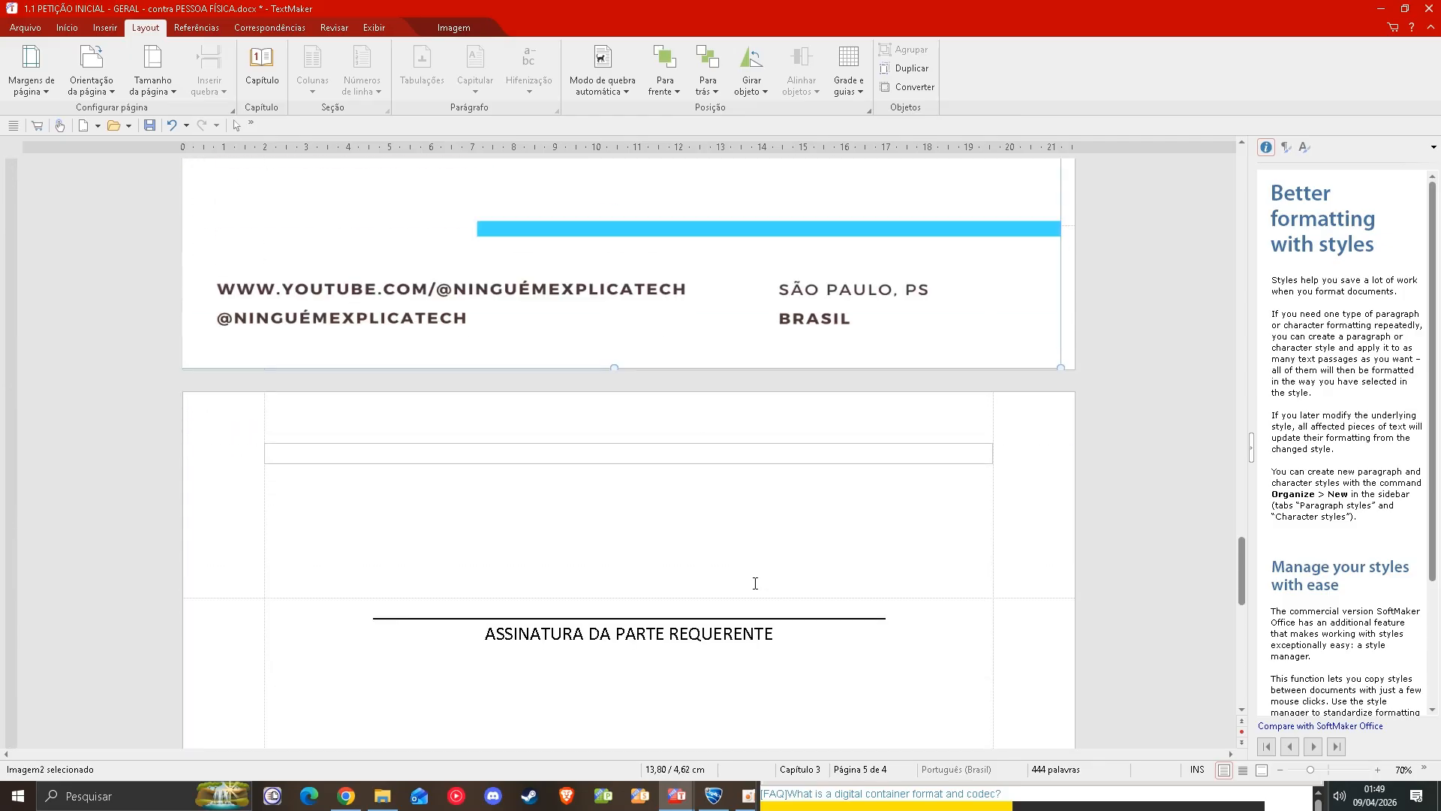
drag(690, 285, 696, 757)
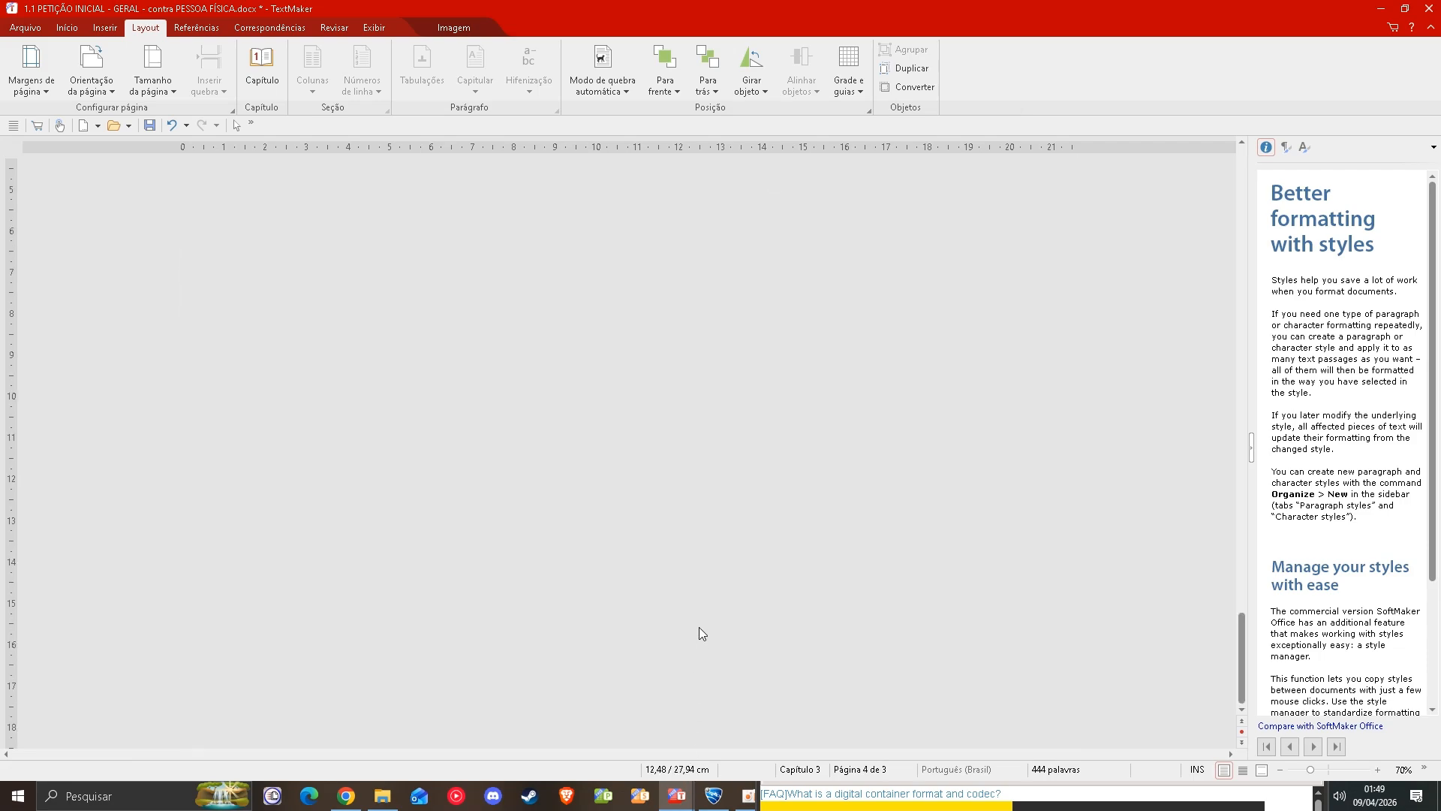
scroll(781, 526, up, 5)
scroll(795, 506, up, 11)
scroll(796, 505, down, 7)
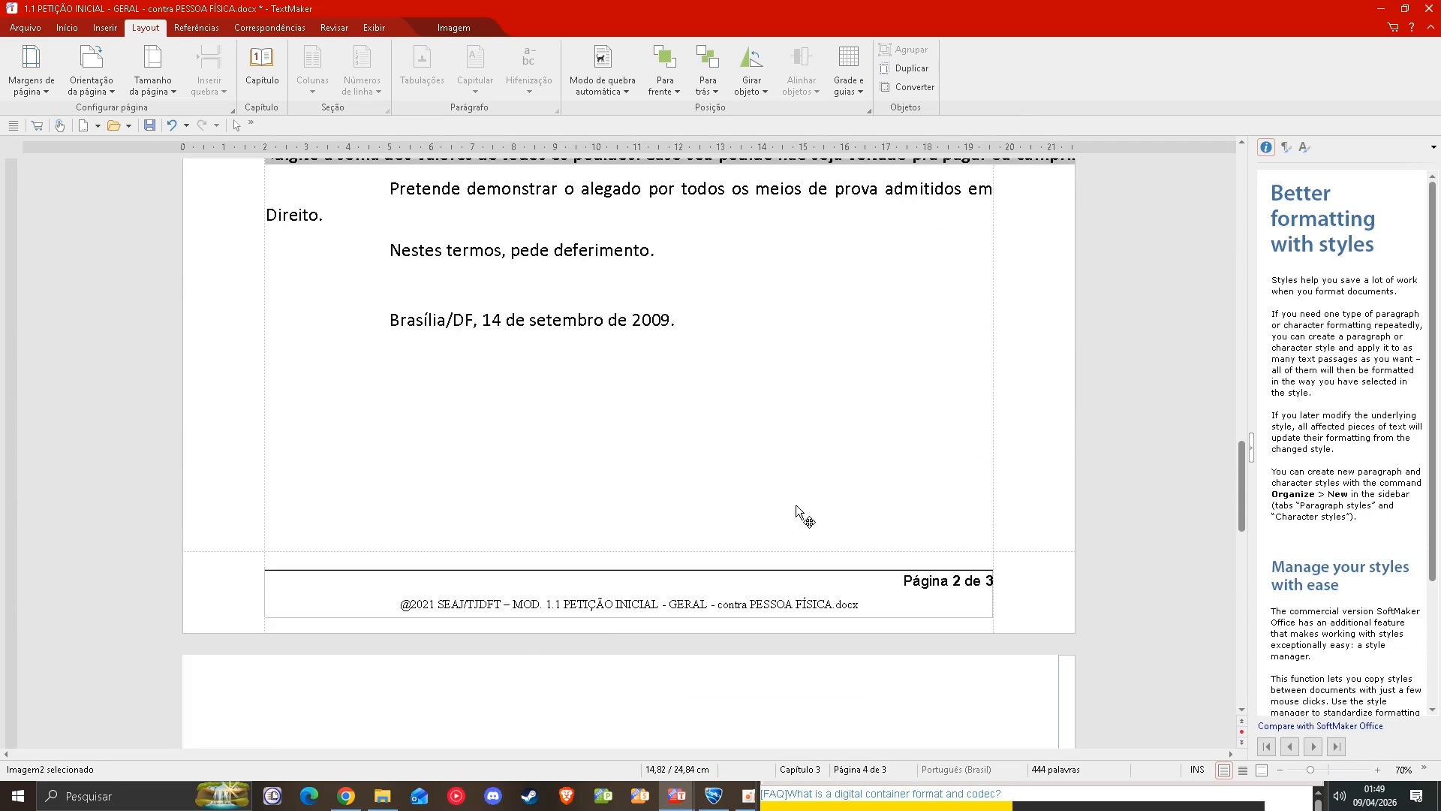
scroll(795, 507, up, 6)
scroll(713, 529, up, 20)
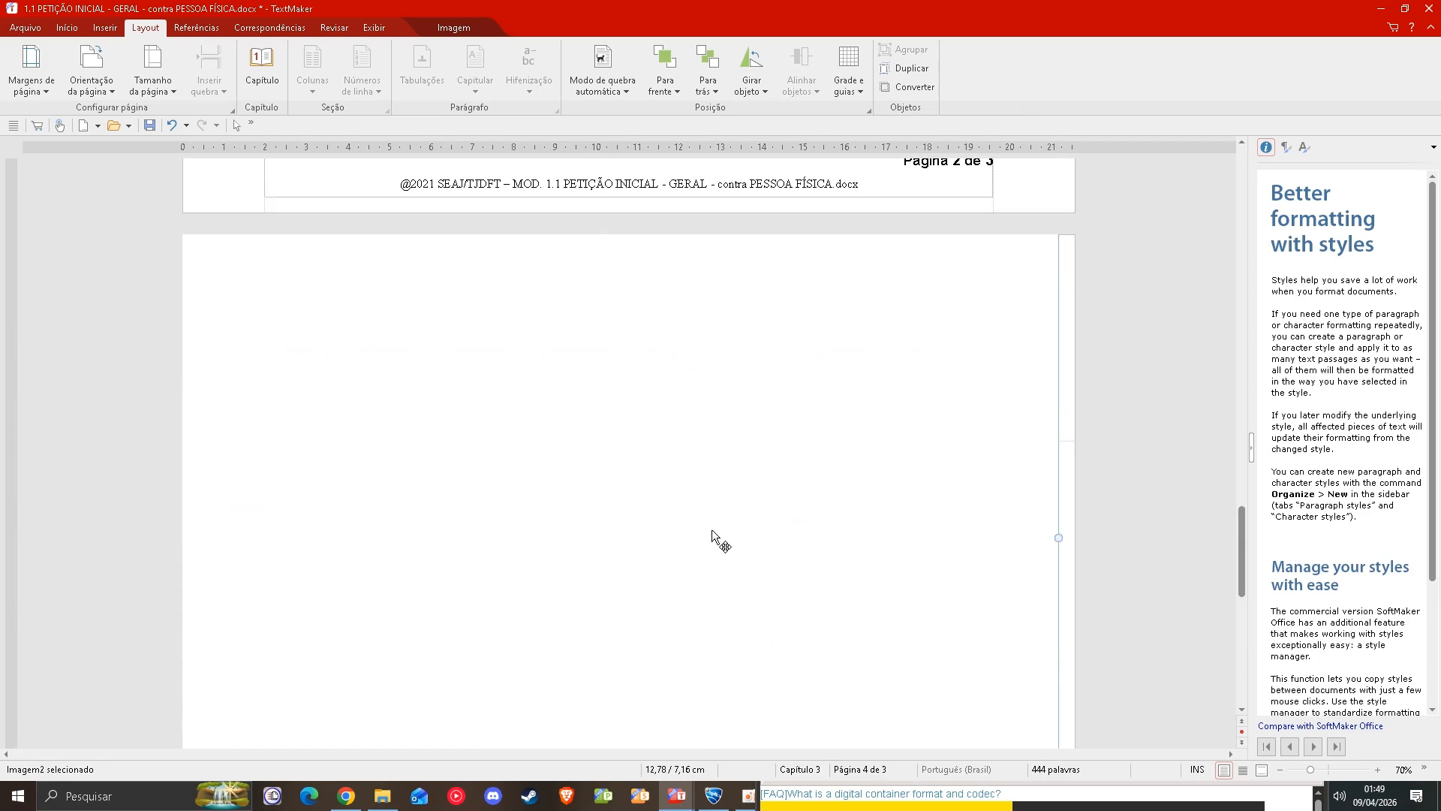
- Try to reposition the letterhead image by hand on the signature page and check where its header and footer fall
scroll(710, 533, down, 5)
right_click(719, 465)
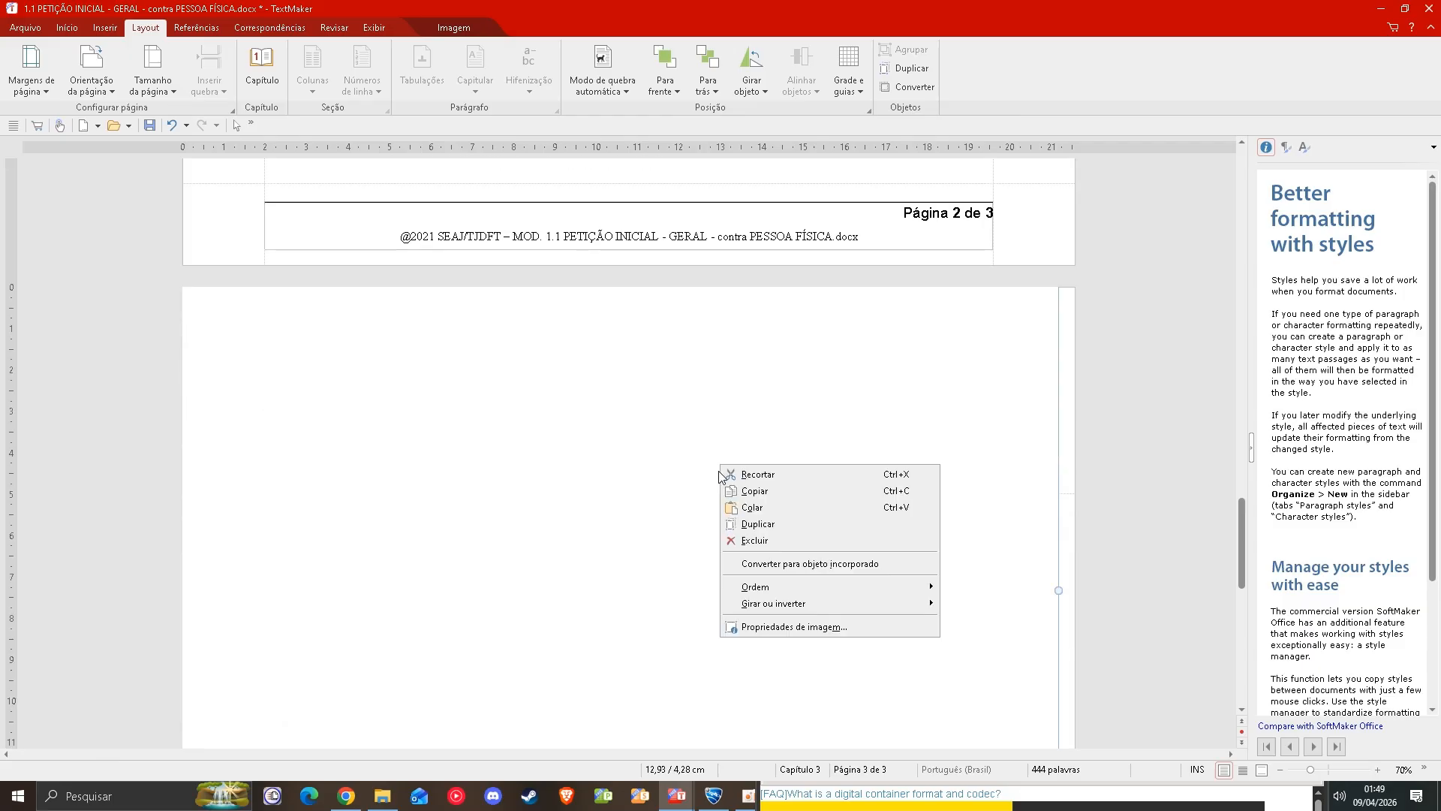
click(598, 463)
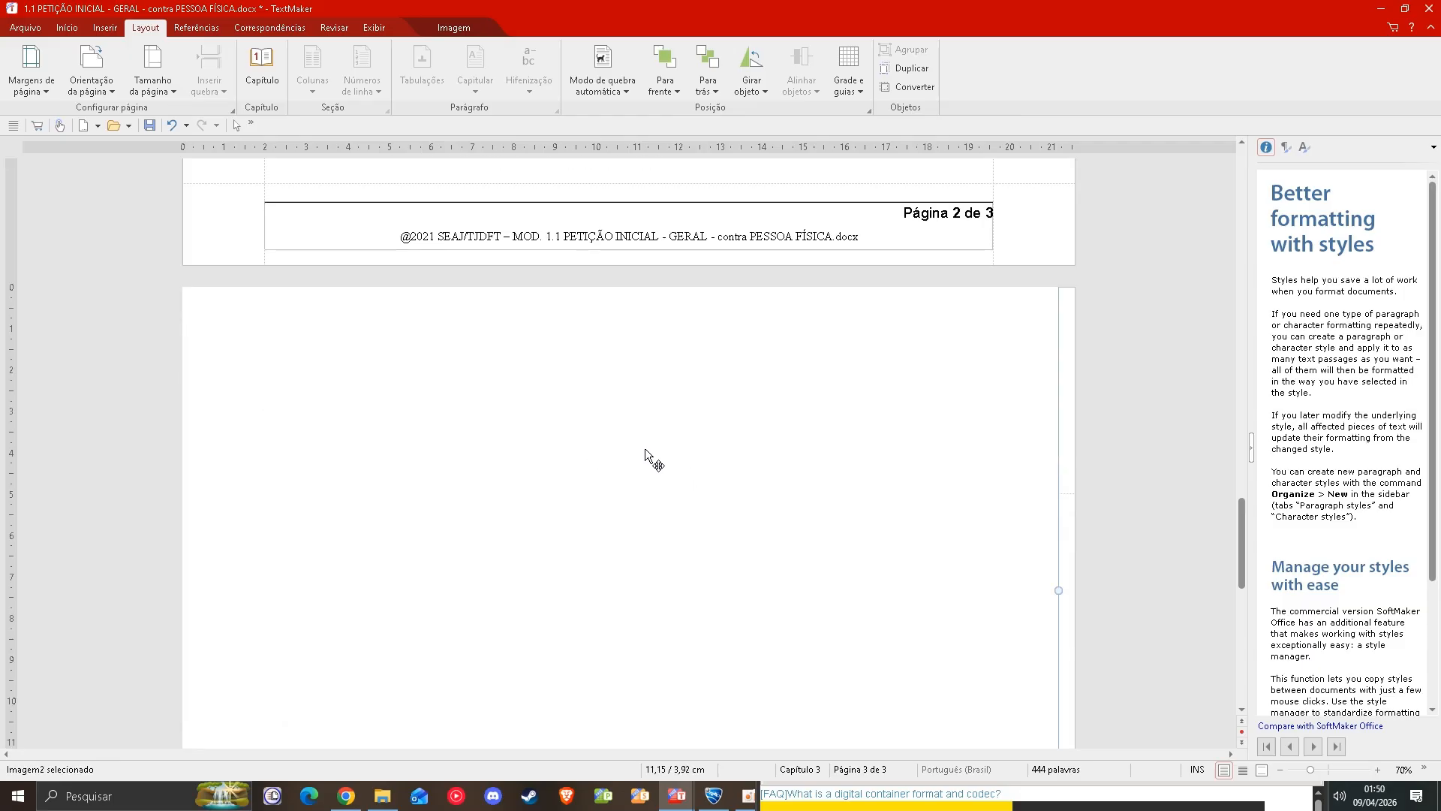
drag(657, 487, 654, 550)
scroll(660, 541, down, 12)
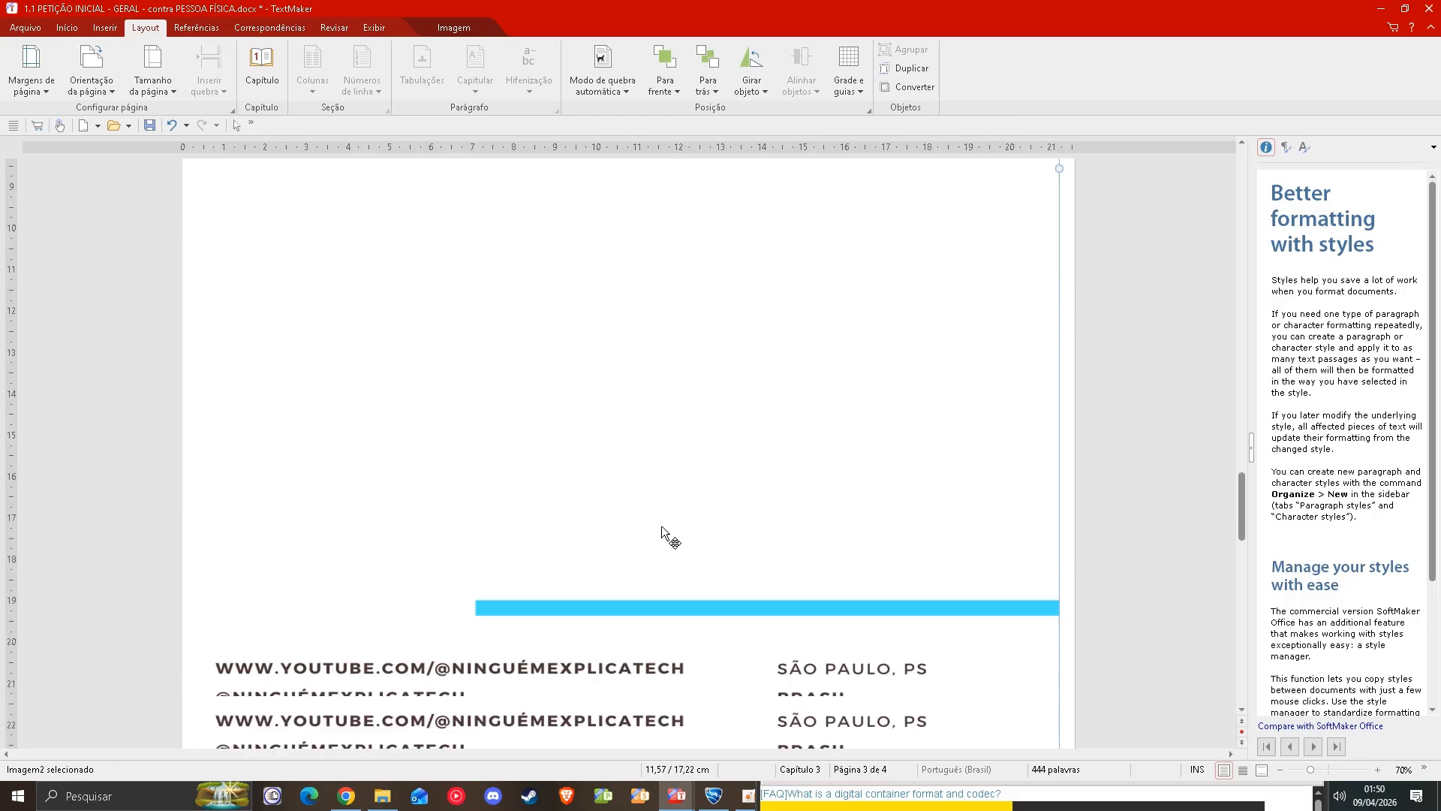
scroll(668, 601, up, 15)
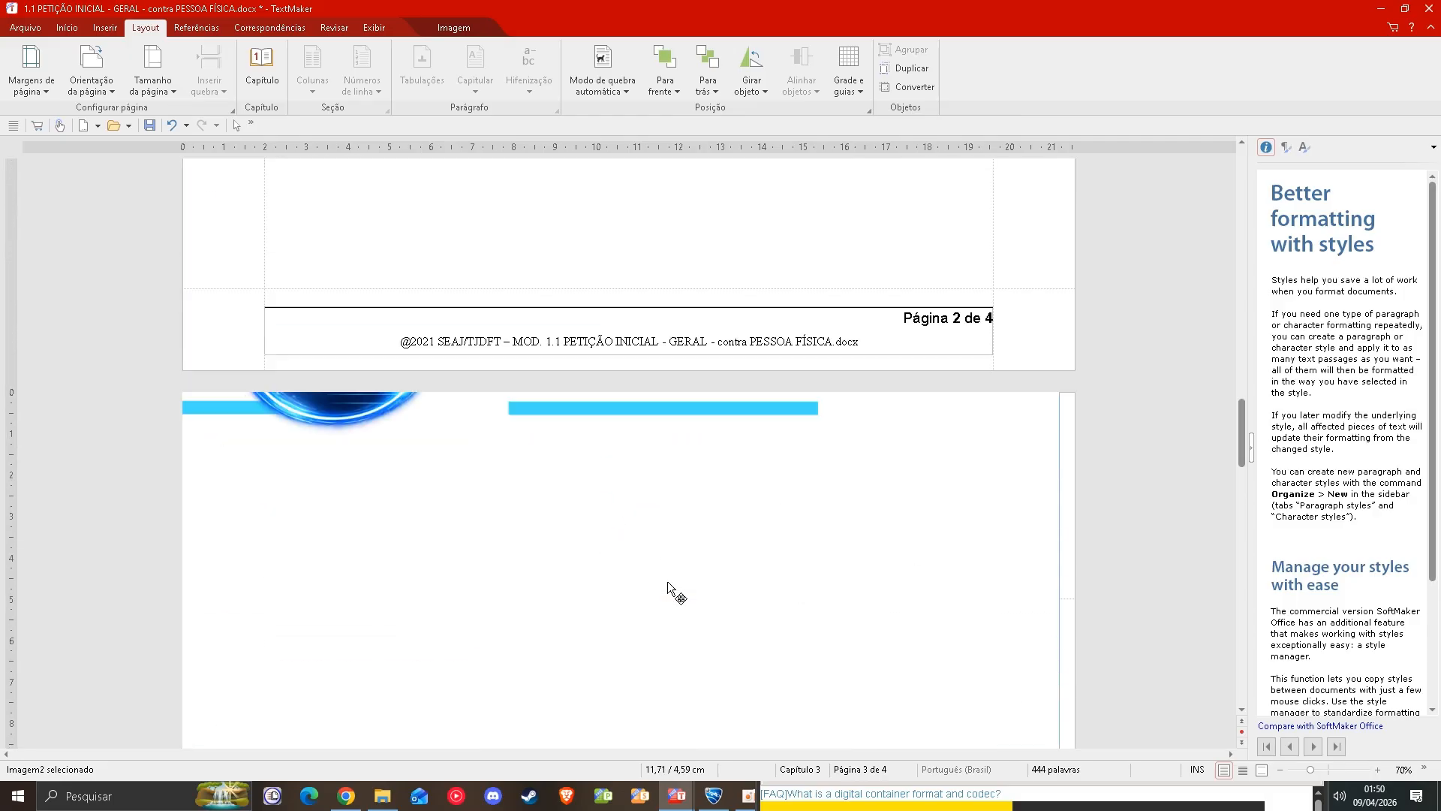
scroll(713, 555, down, 5)
scroll(720, 530, down, 5)
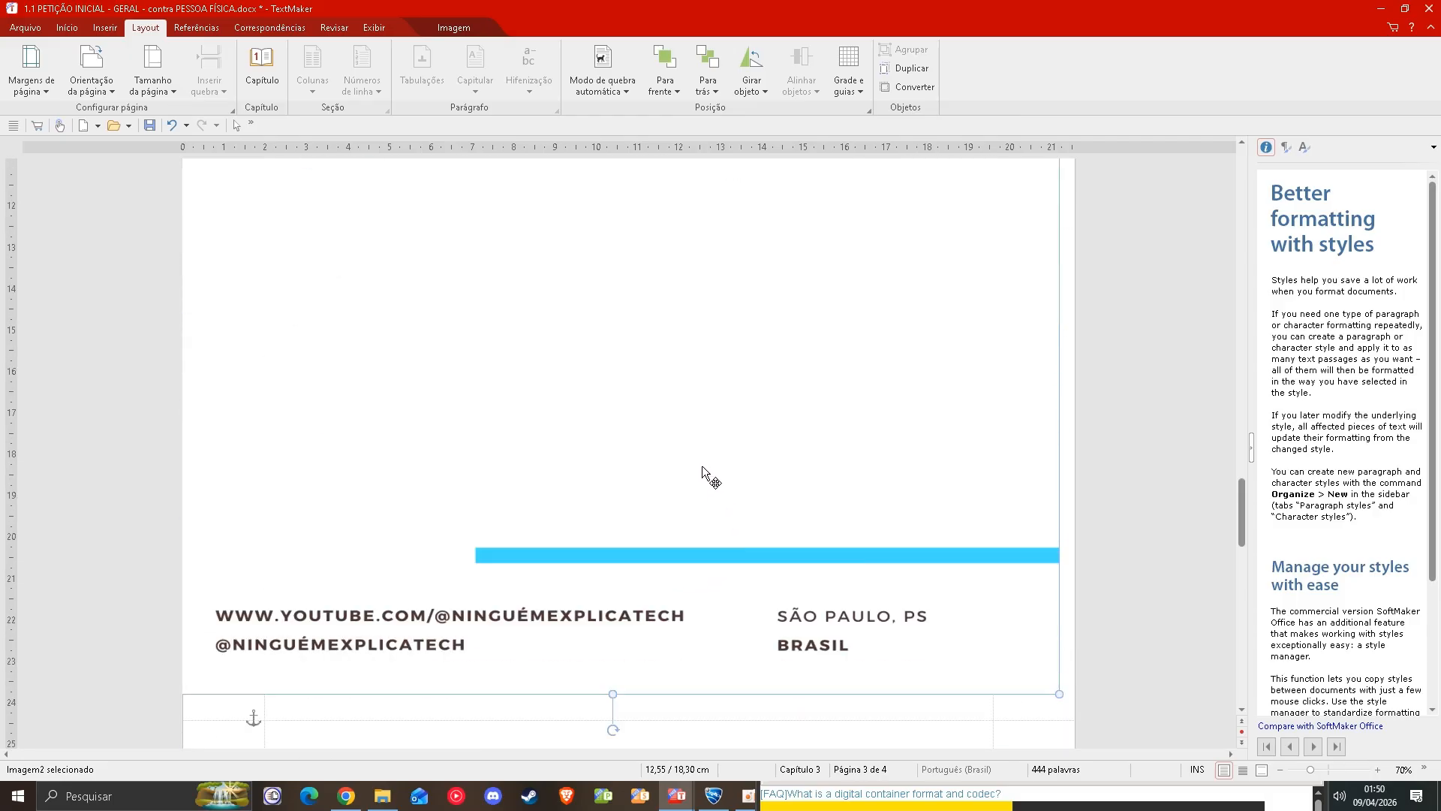
- Centre the pasted letterhead image horizontally and vertically relative to the page and set its text wrapping to behind the text
right_click(597, 266)
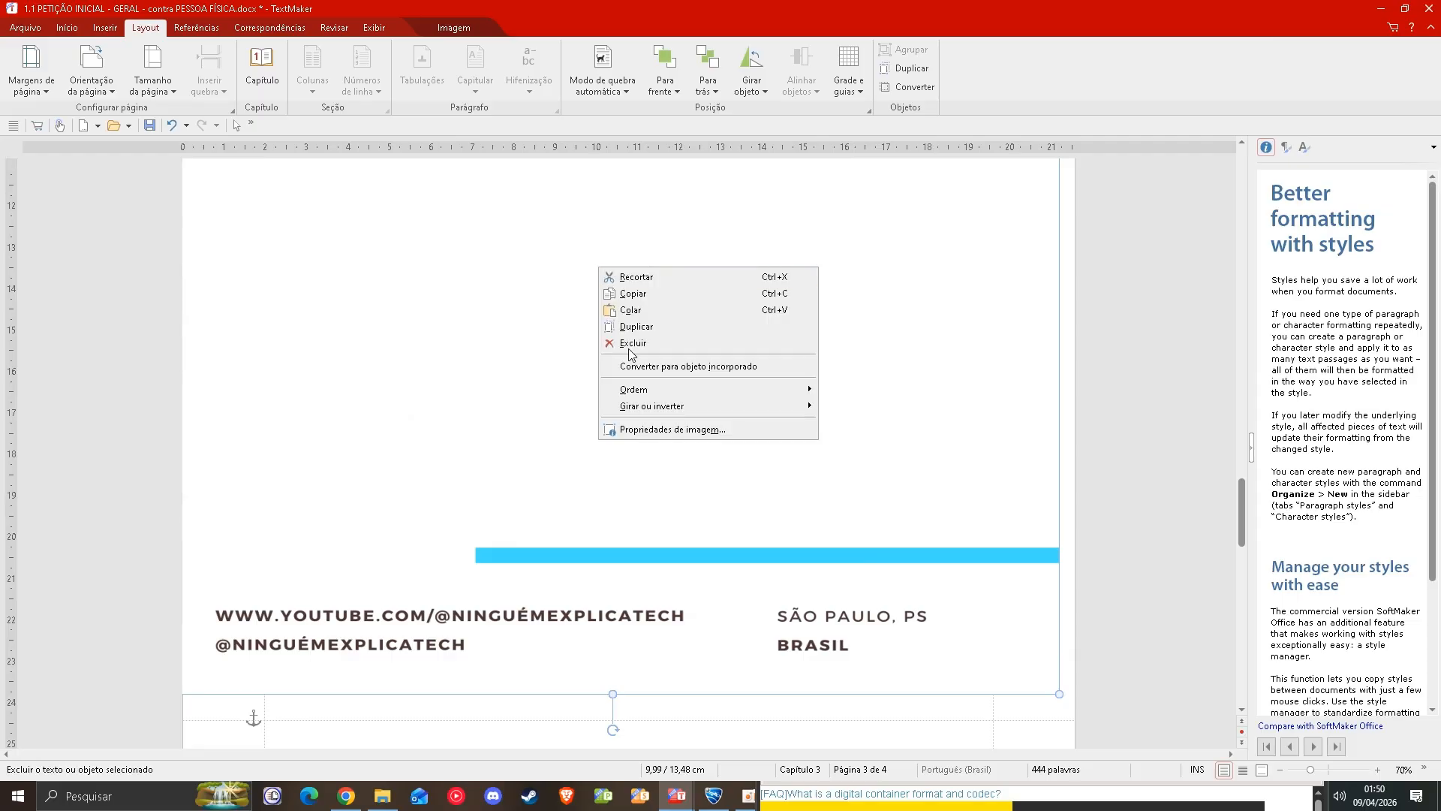
click(638, 432)
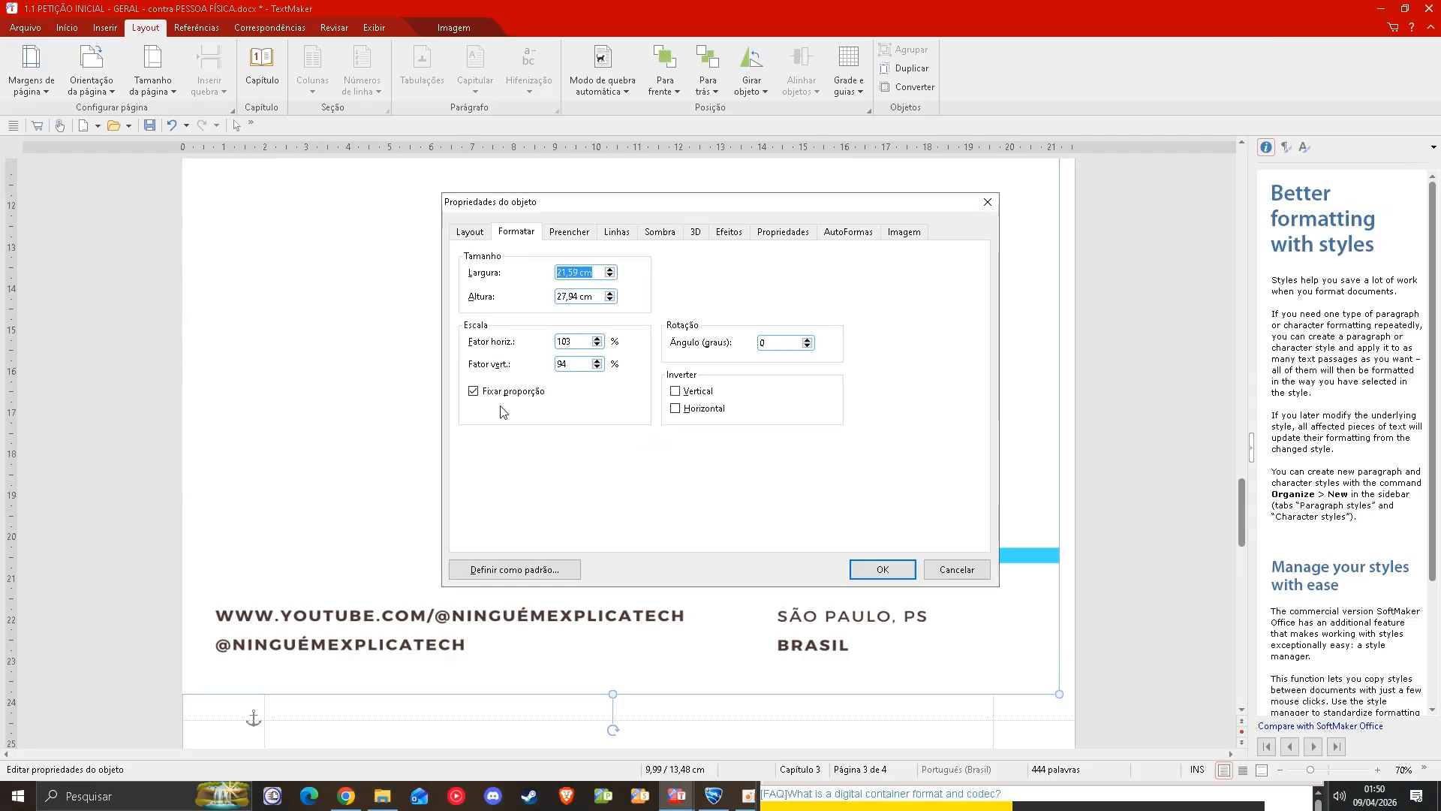
click(473, 233)
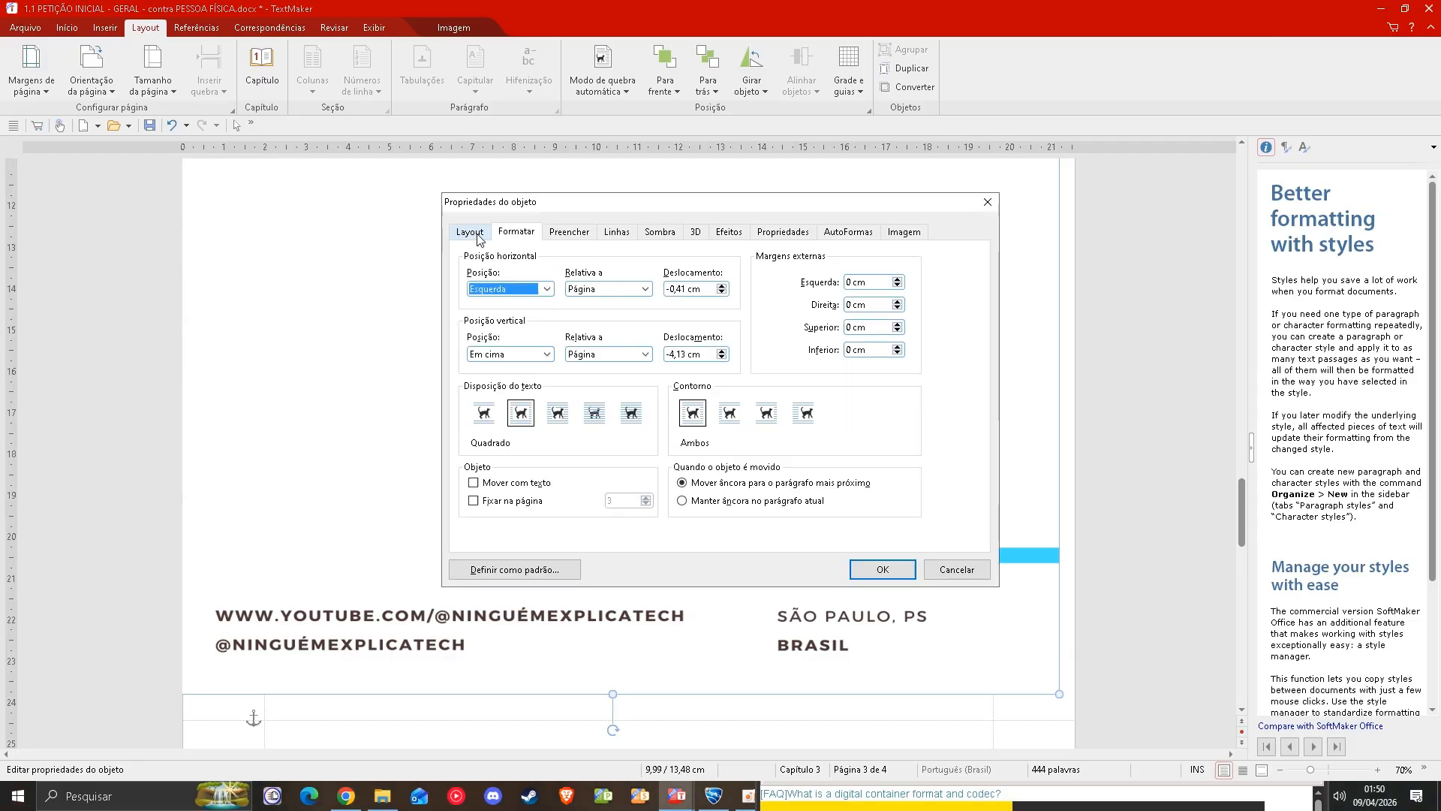
click(545, 289)
click(493, 315)
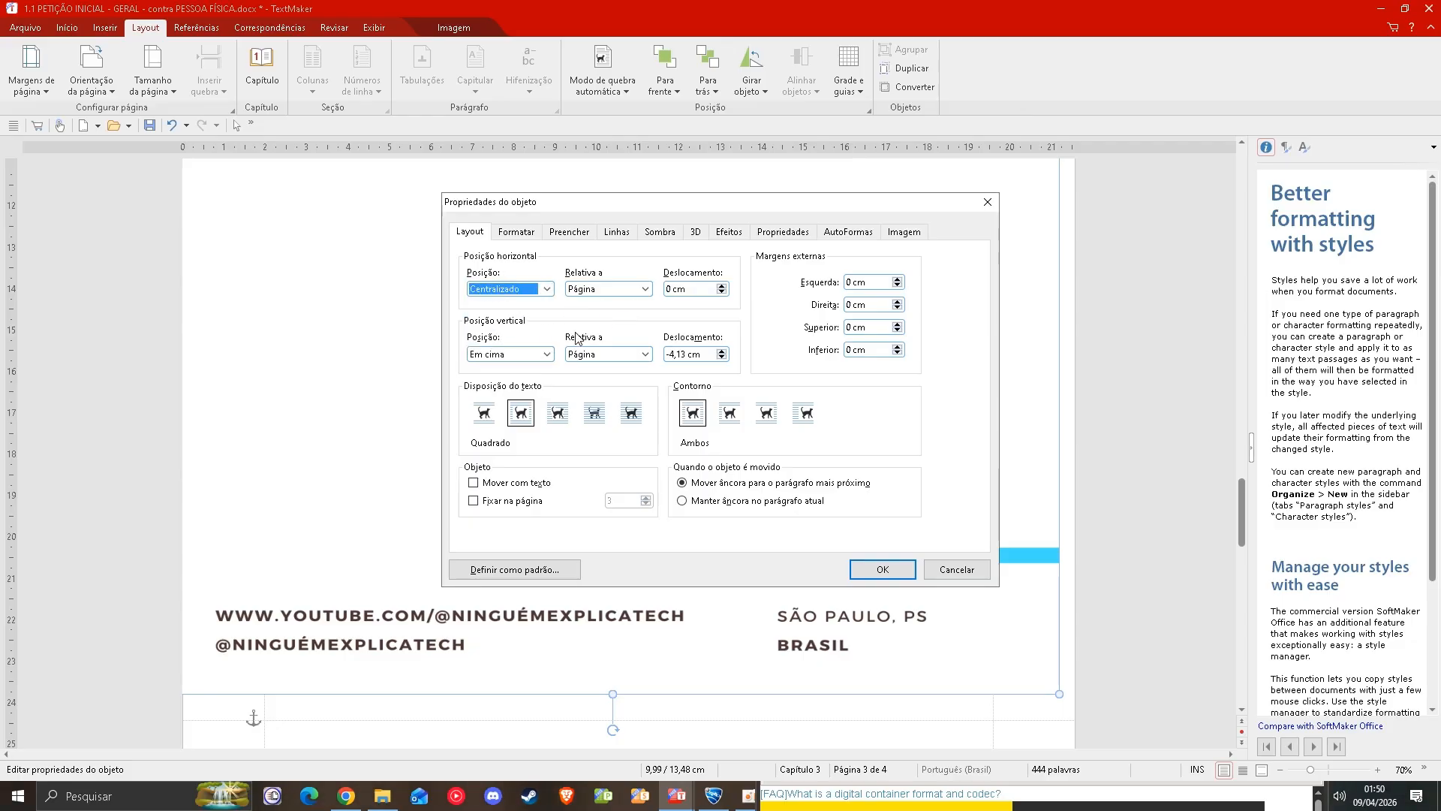
click(547, 355)
click(542, 379)
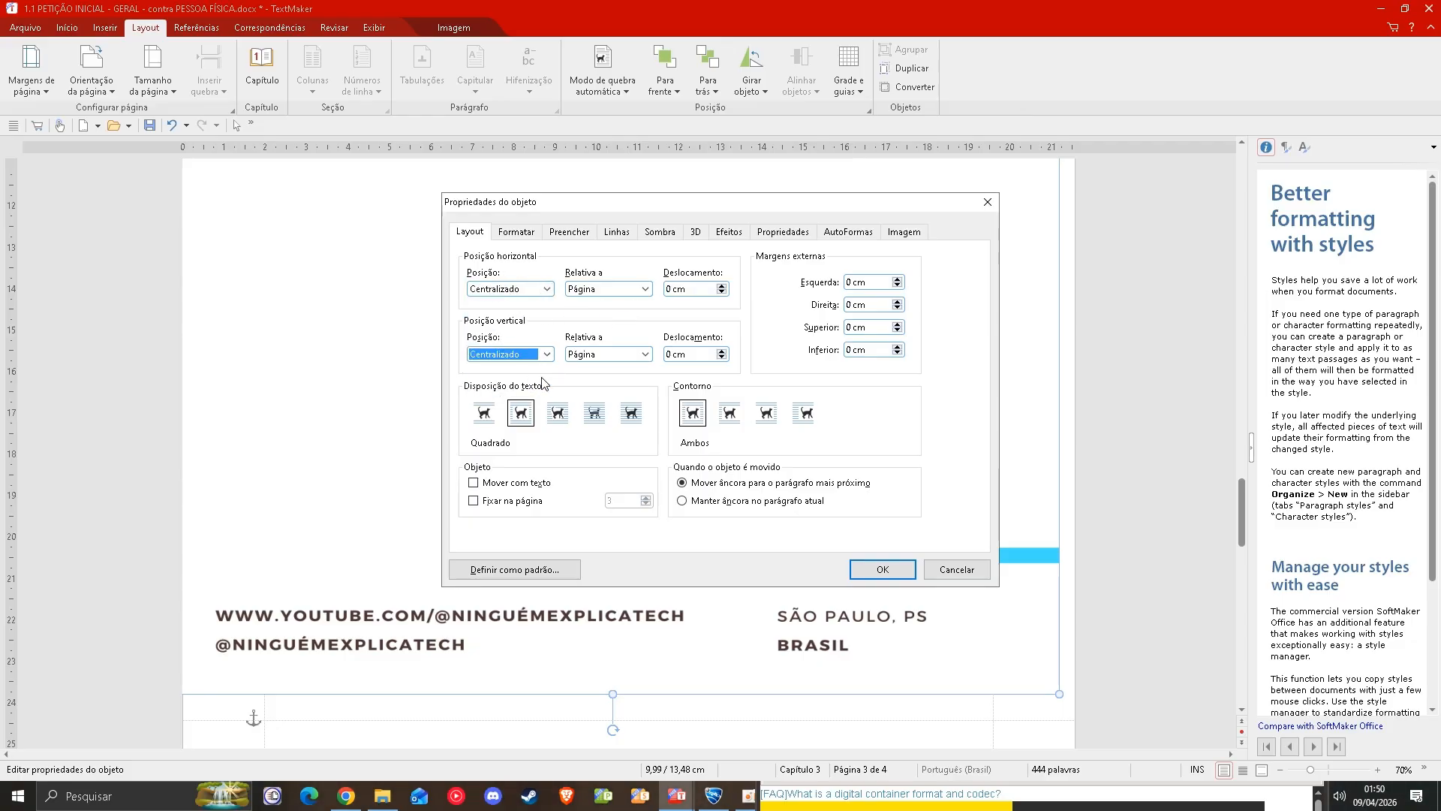
click(595, 420)
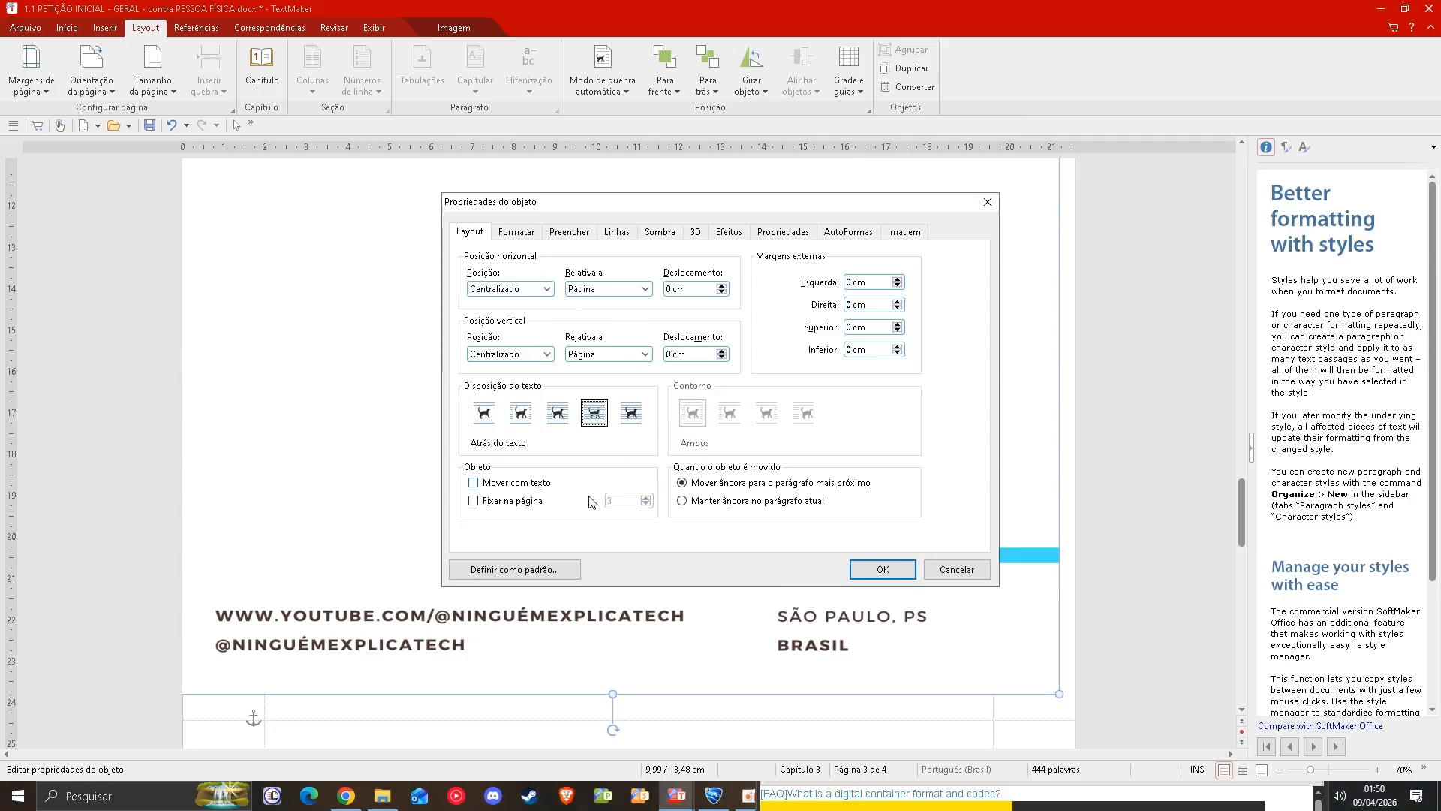
click(877, 569)
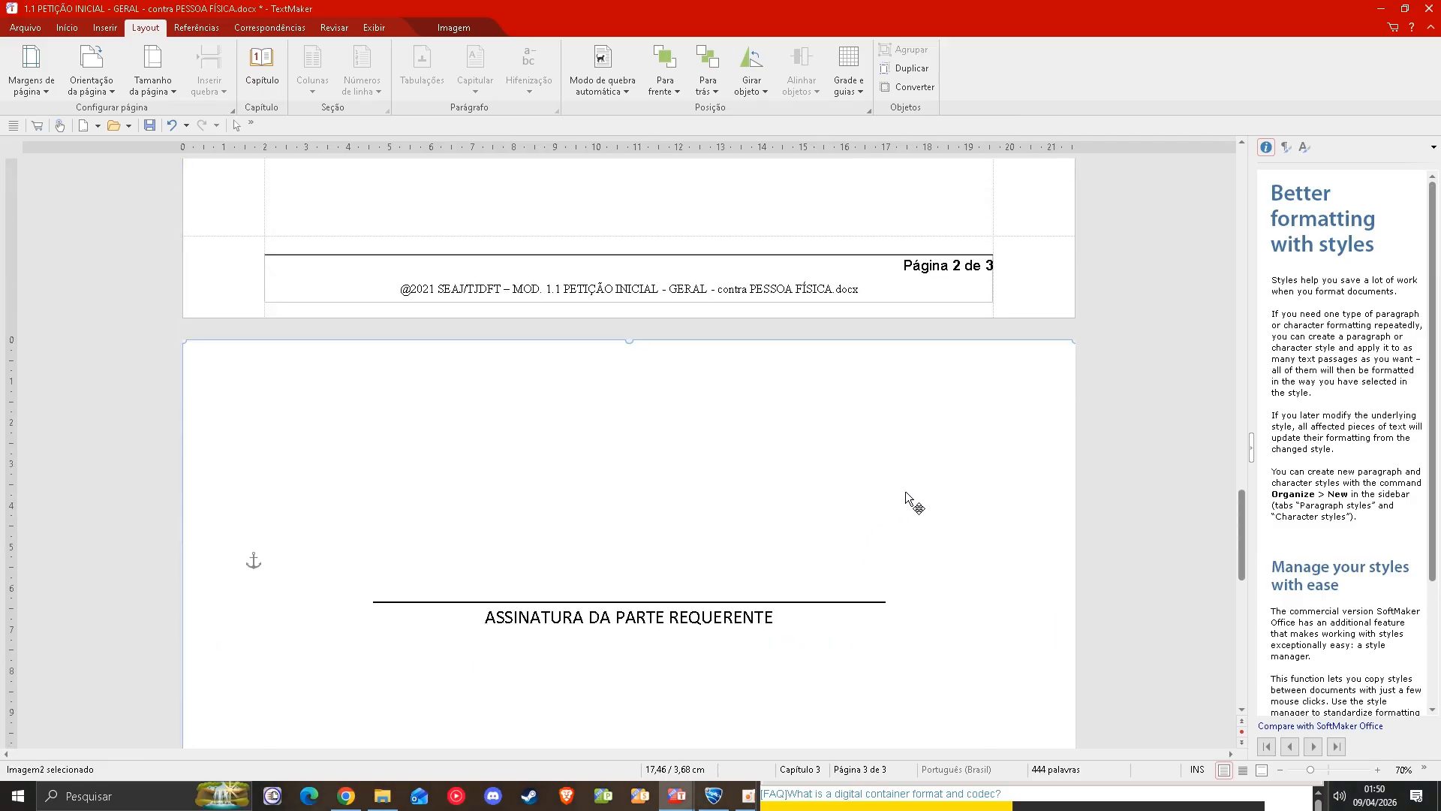
- Compare the letterhead's placement around the signature line with the letterhead on the first page
scroll(906, 491, down, 3)
scroll(790, 474, down, 3)
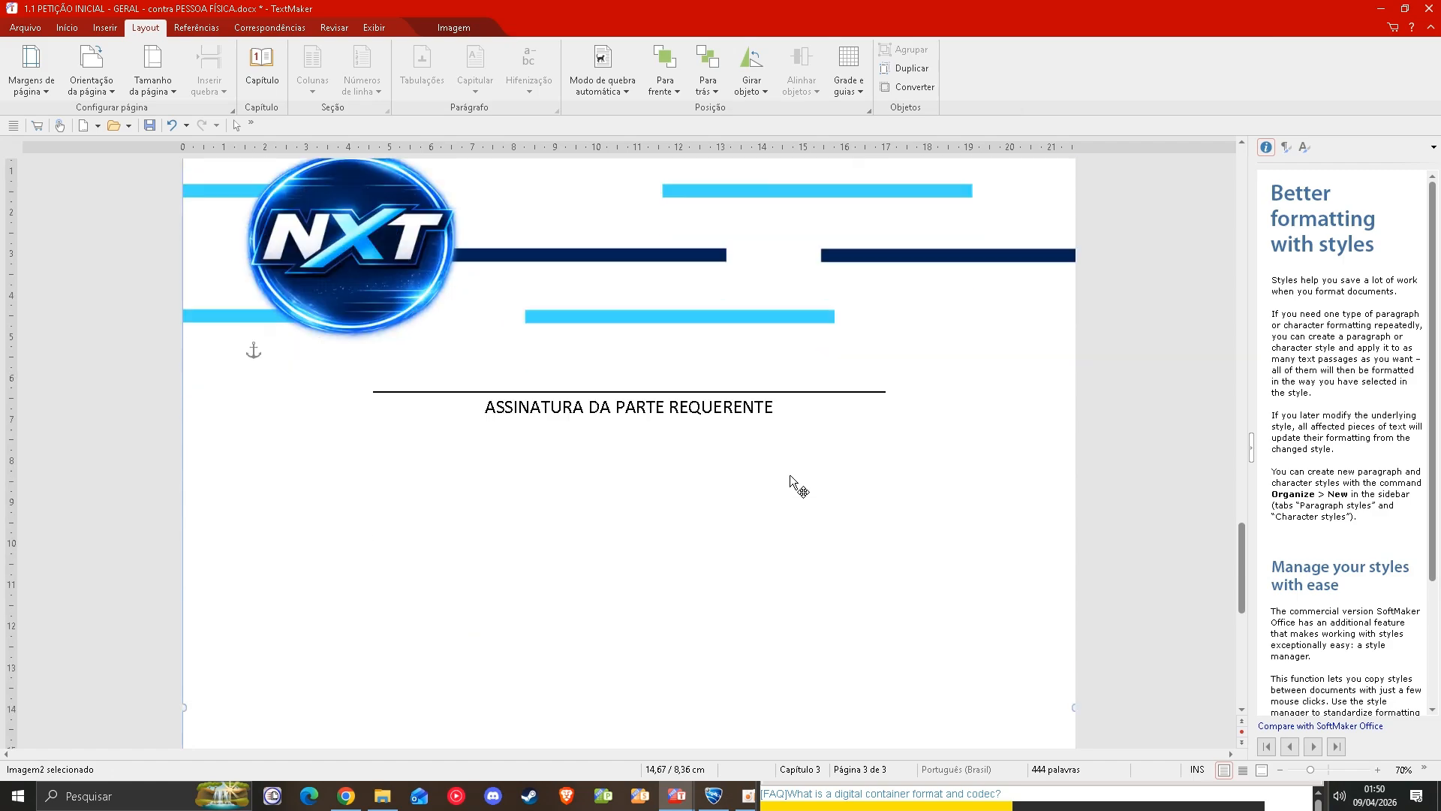
scroll(798, 488, down, 3)
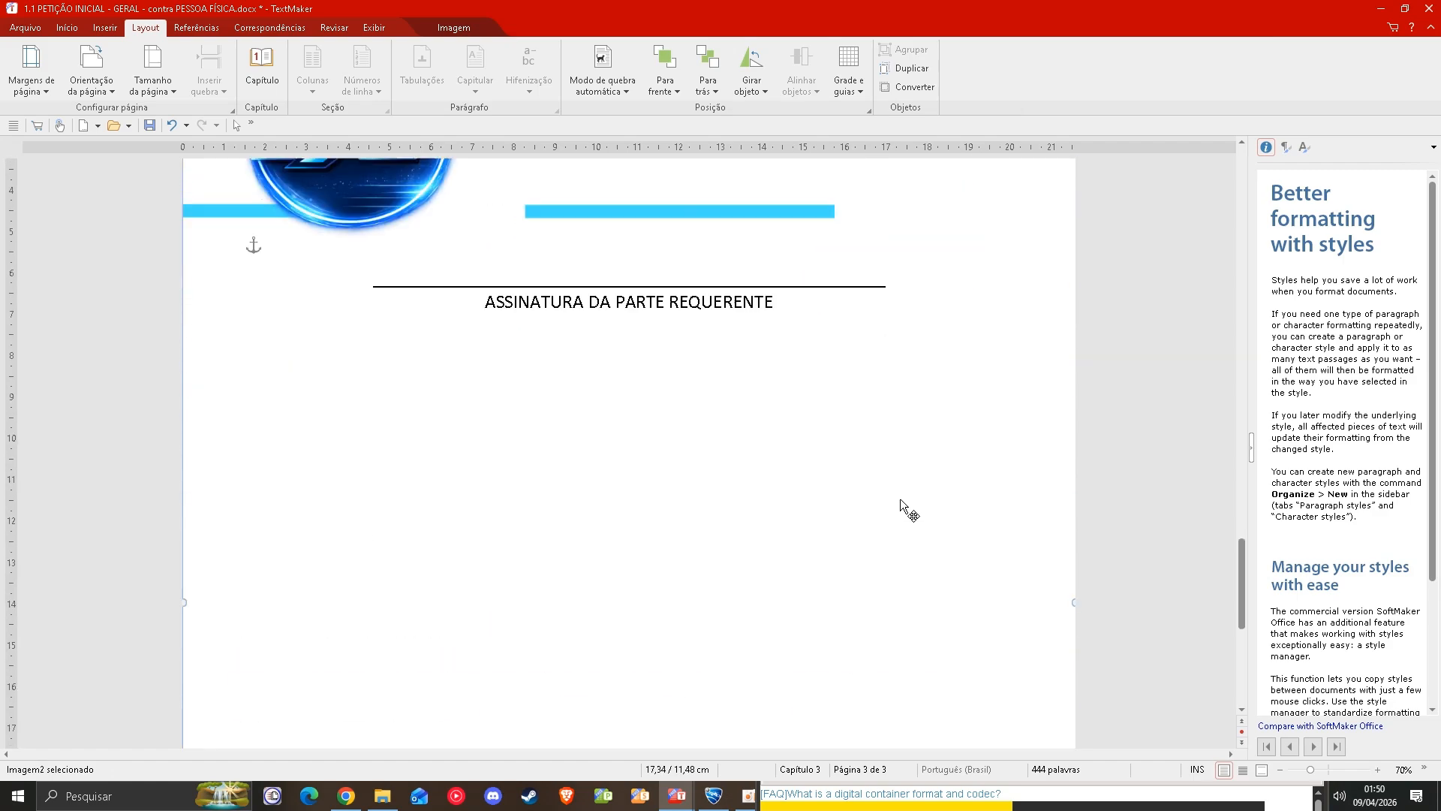
scroll(893, 501, up, 10)
scroll(384, 495, up, 20)
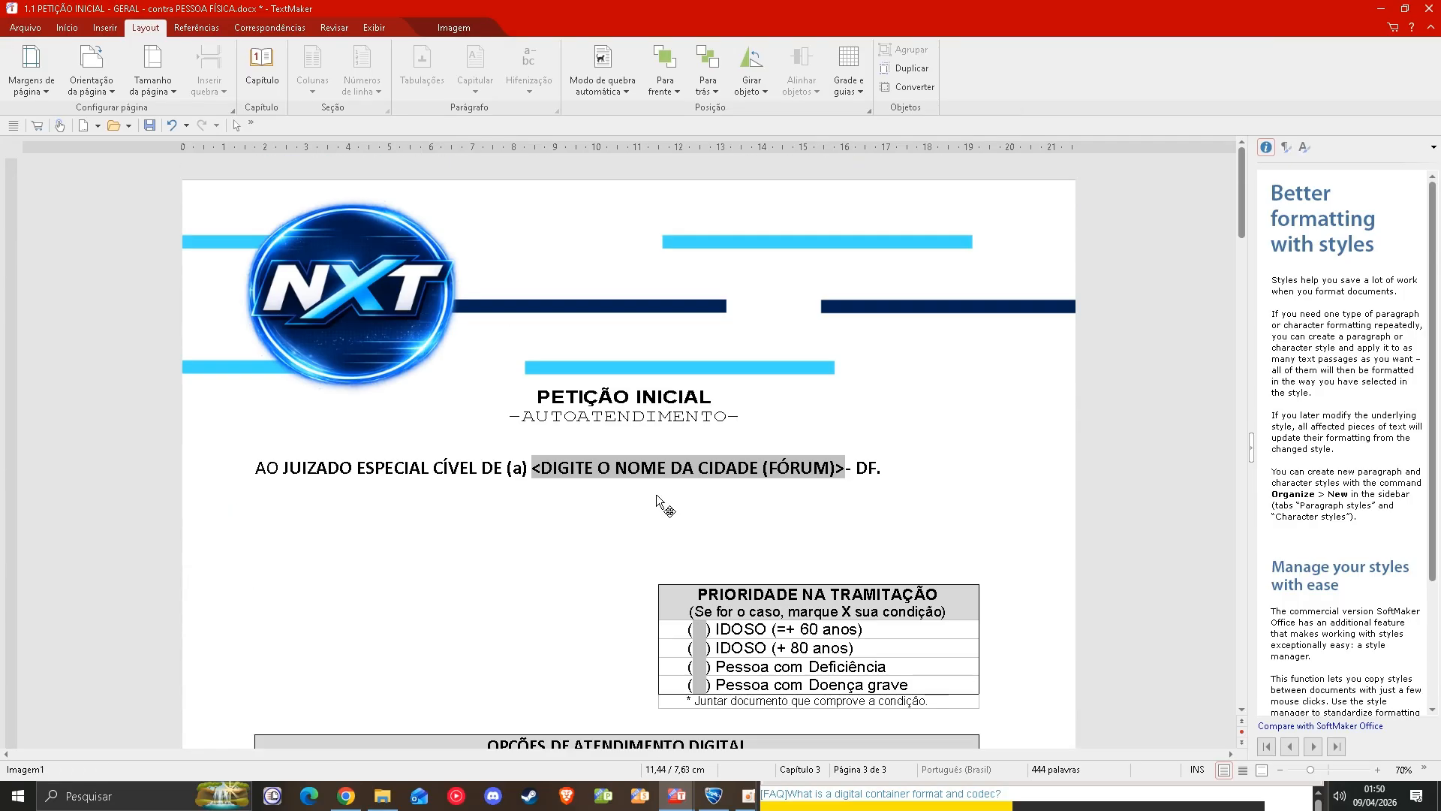
scroll(656, 493, down, 20)
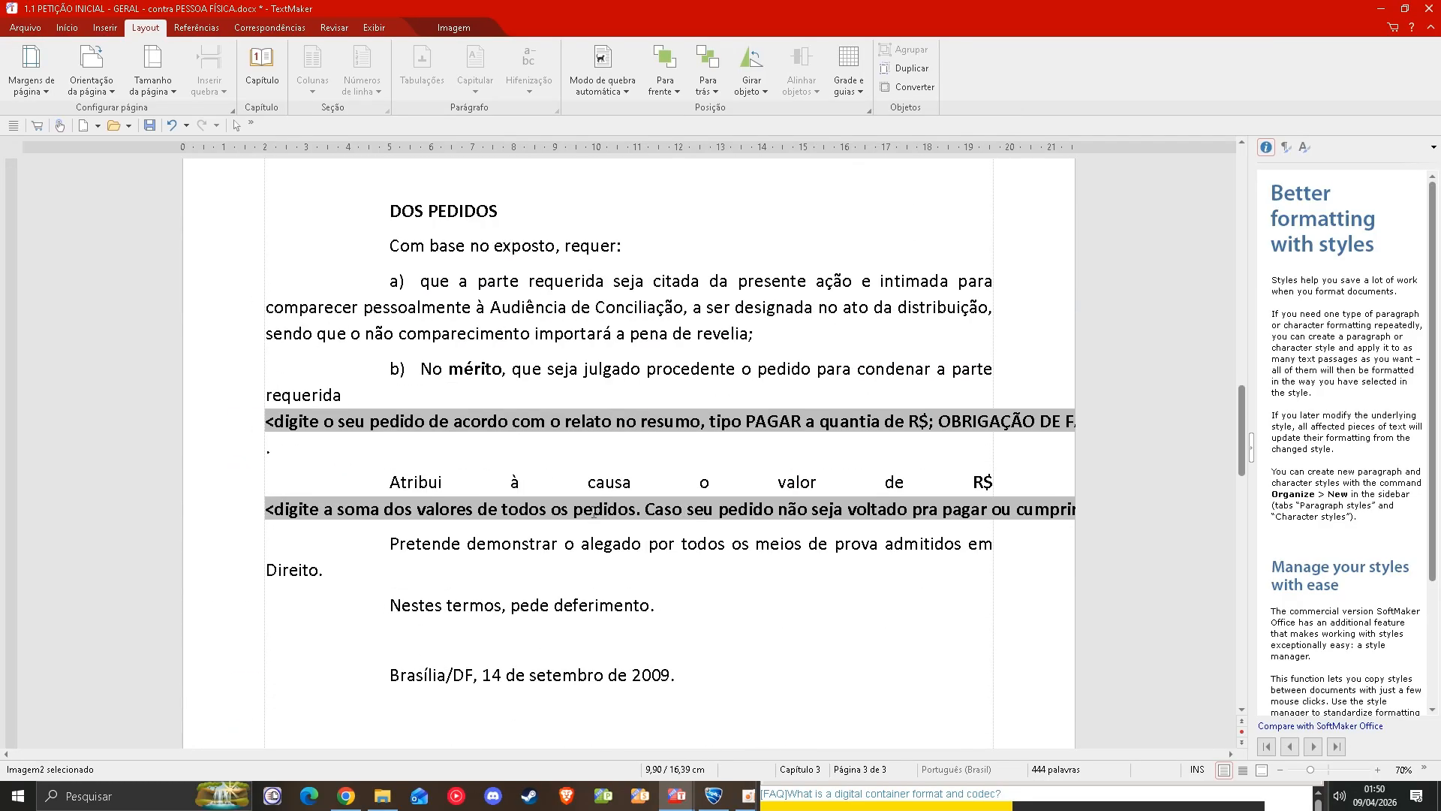
scroll(593, 513, up, 15)
scroll(566, 473, down, 4)
- Review the size and layout settings of the signature page's letterhead image in its properties and accept them
right_click(523, 399)
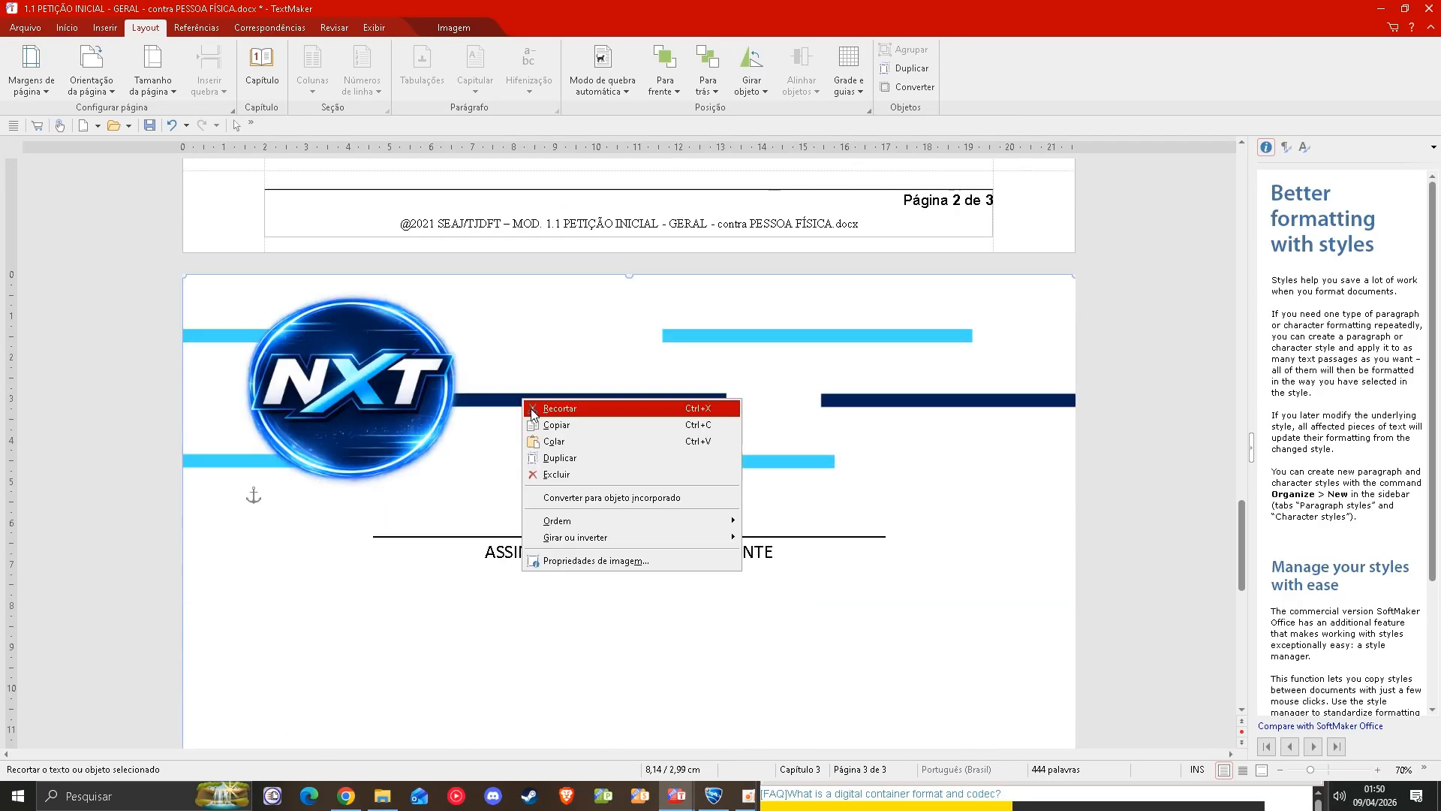
click(572, 563)
click(516, 233)
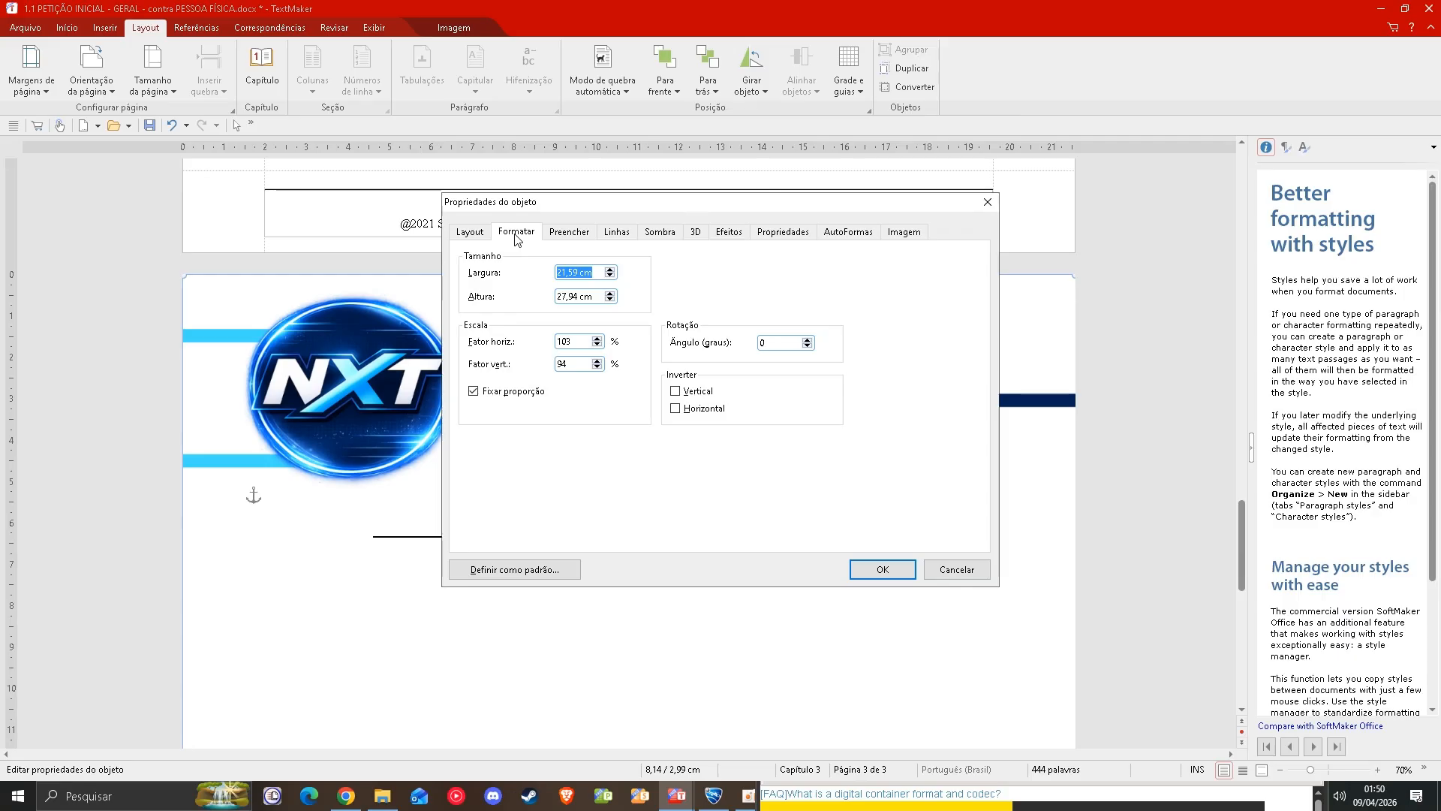
click(470, 233)
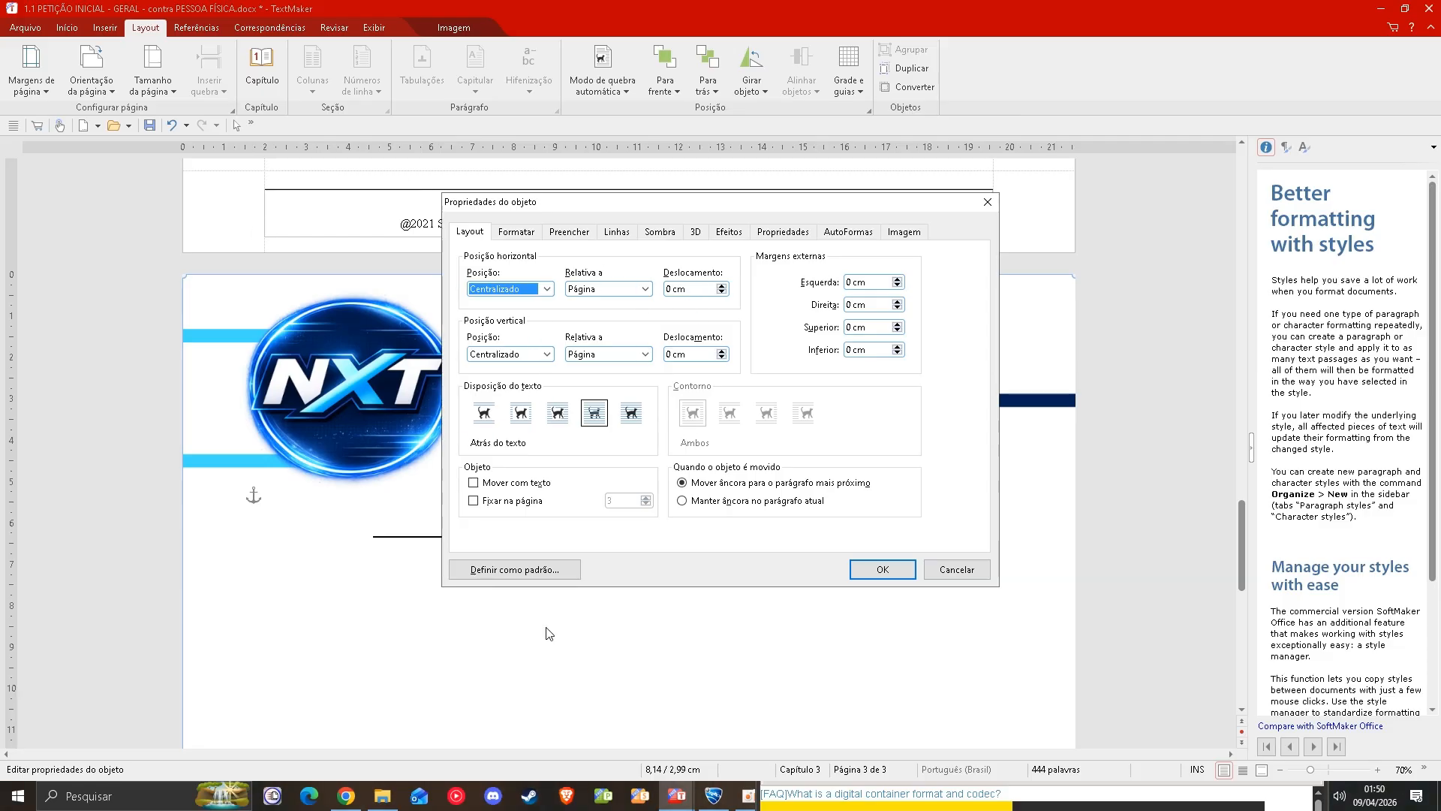
click(879, 569)
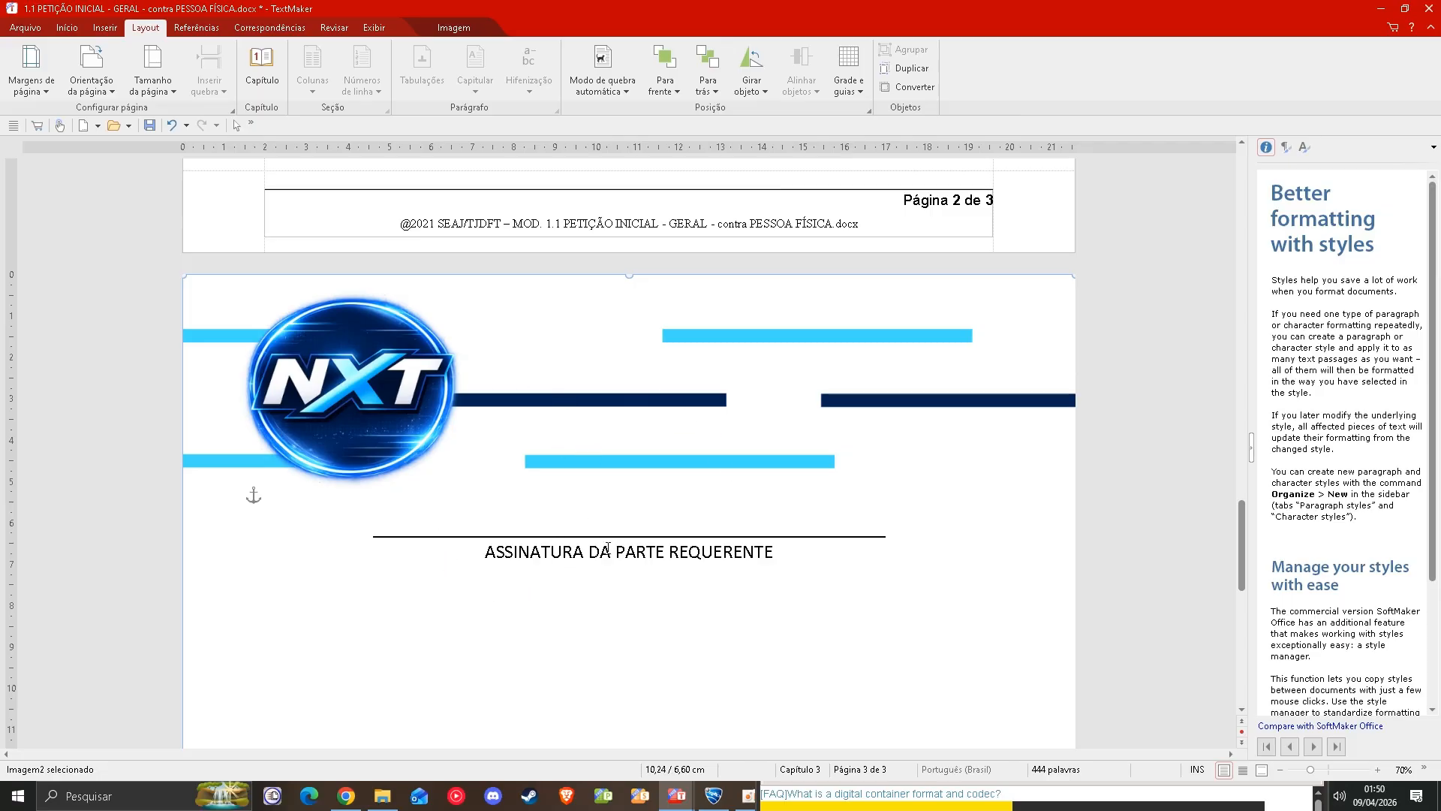
- Examine the first page's letterhead and how the body text continues on the second page with normal margins
scroll(704, 563, down, 5)
scroll(753, 570, up, 8)
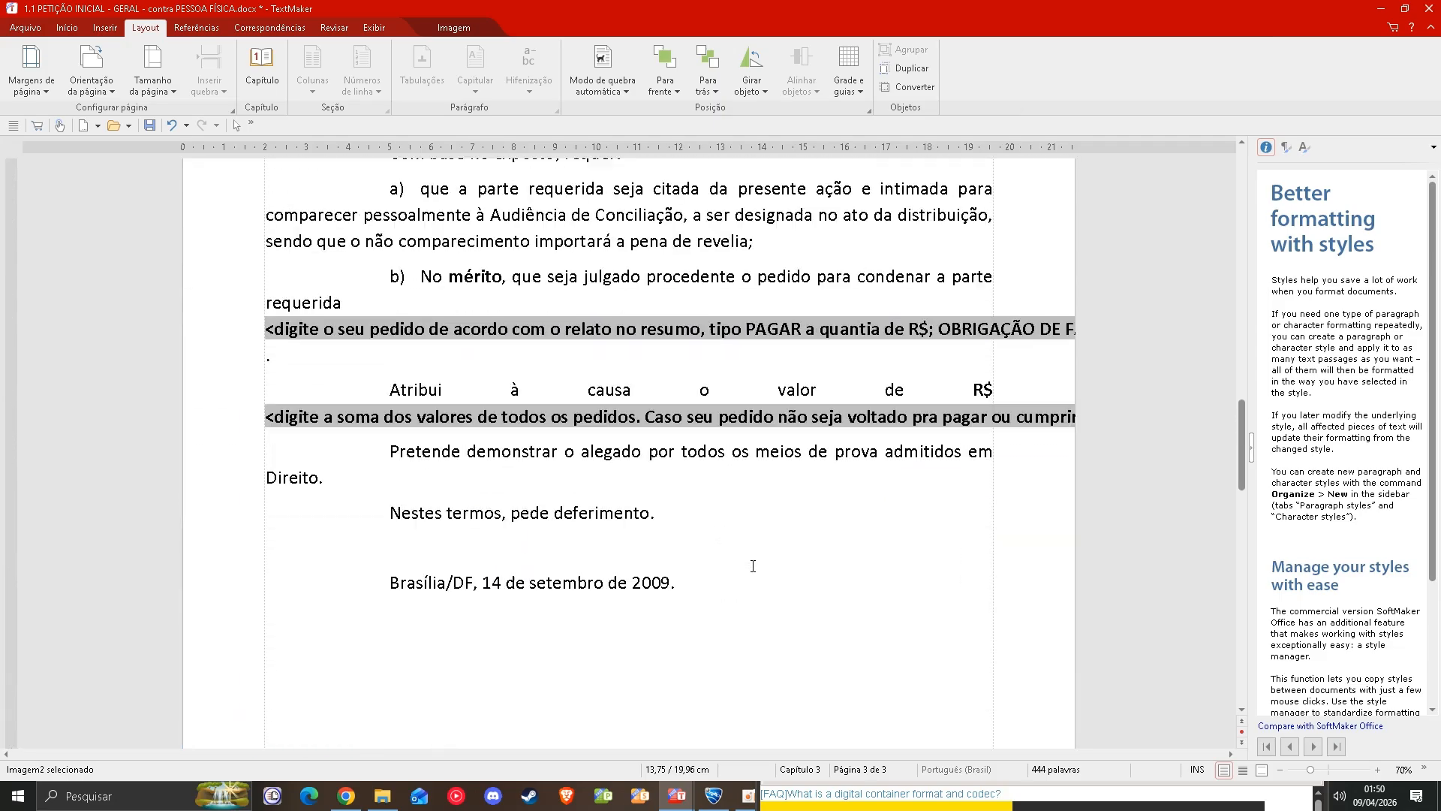
scroll(753, 566, up, 15)
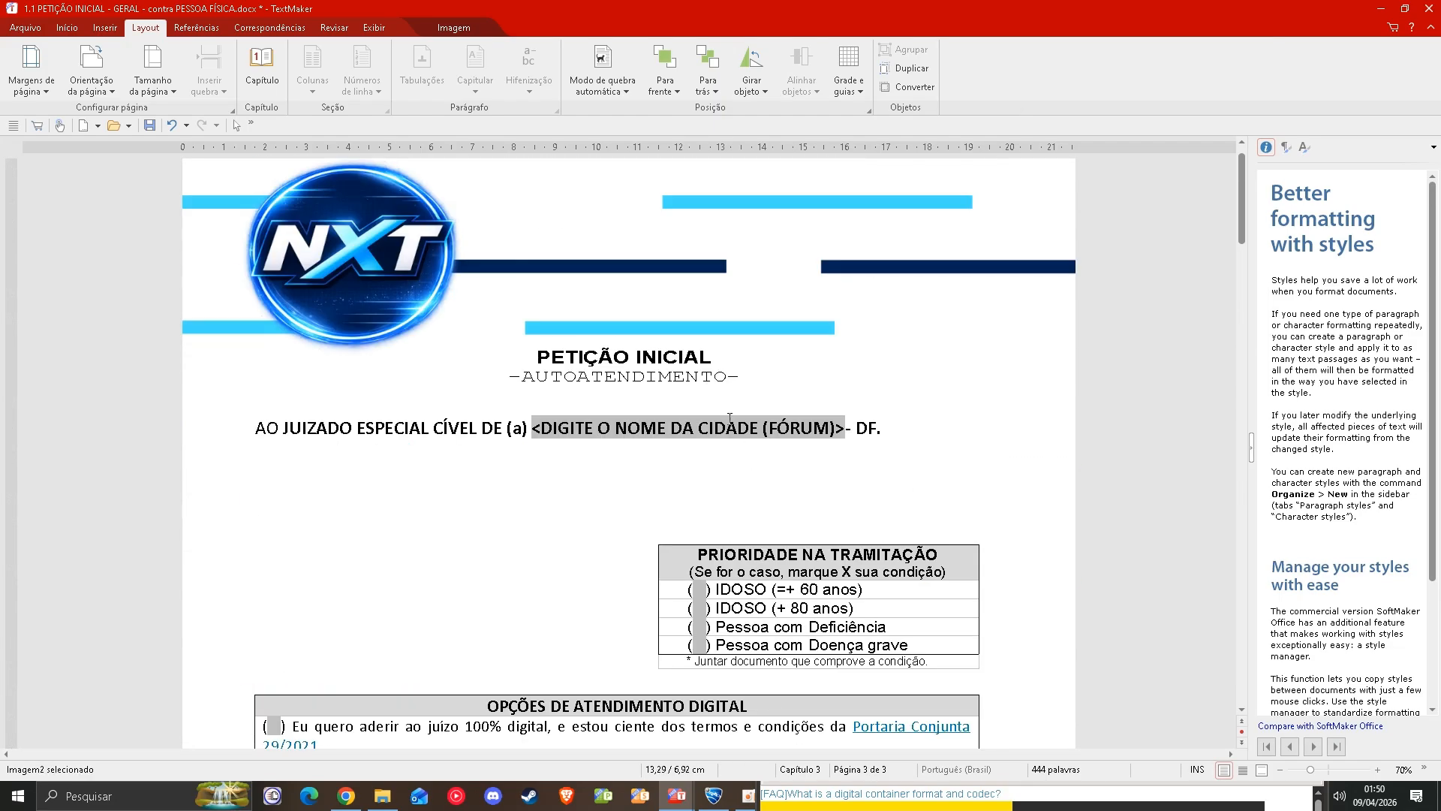
scroll(491, 449, down, 10)
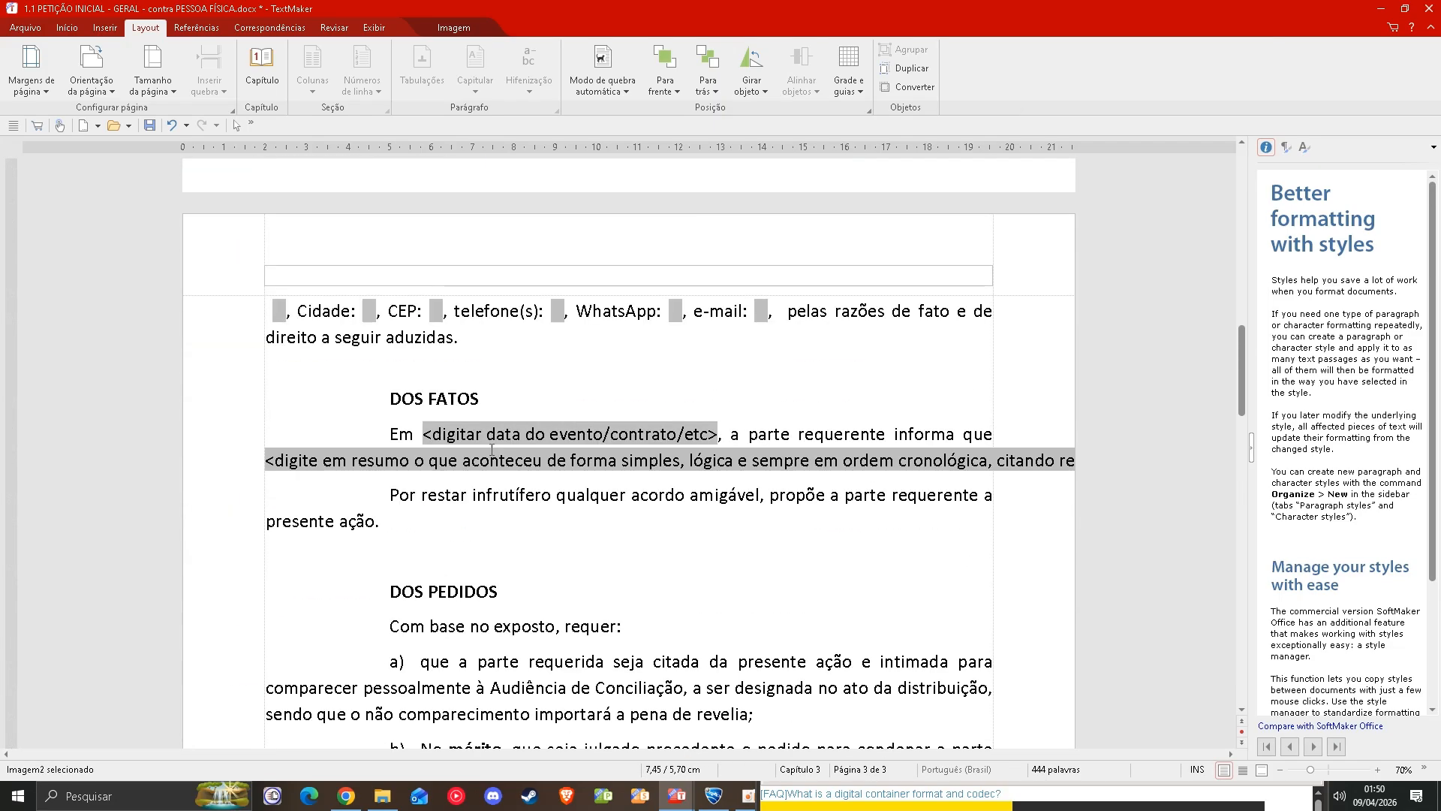
scroll(659, 441, down, 3)
scroll(659, 441, up, 4)
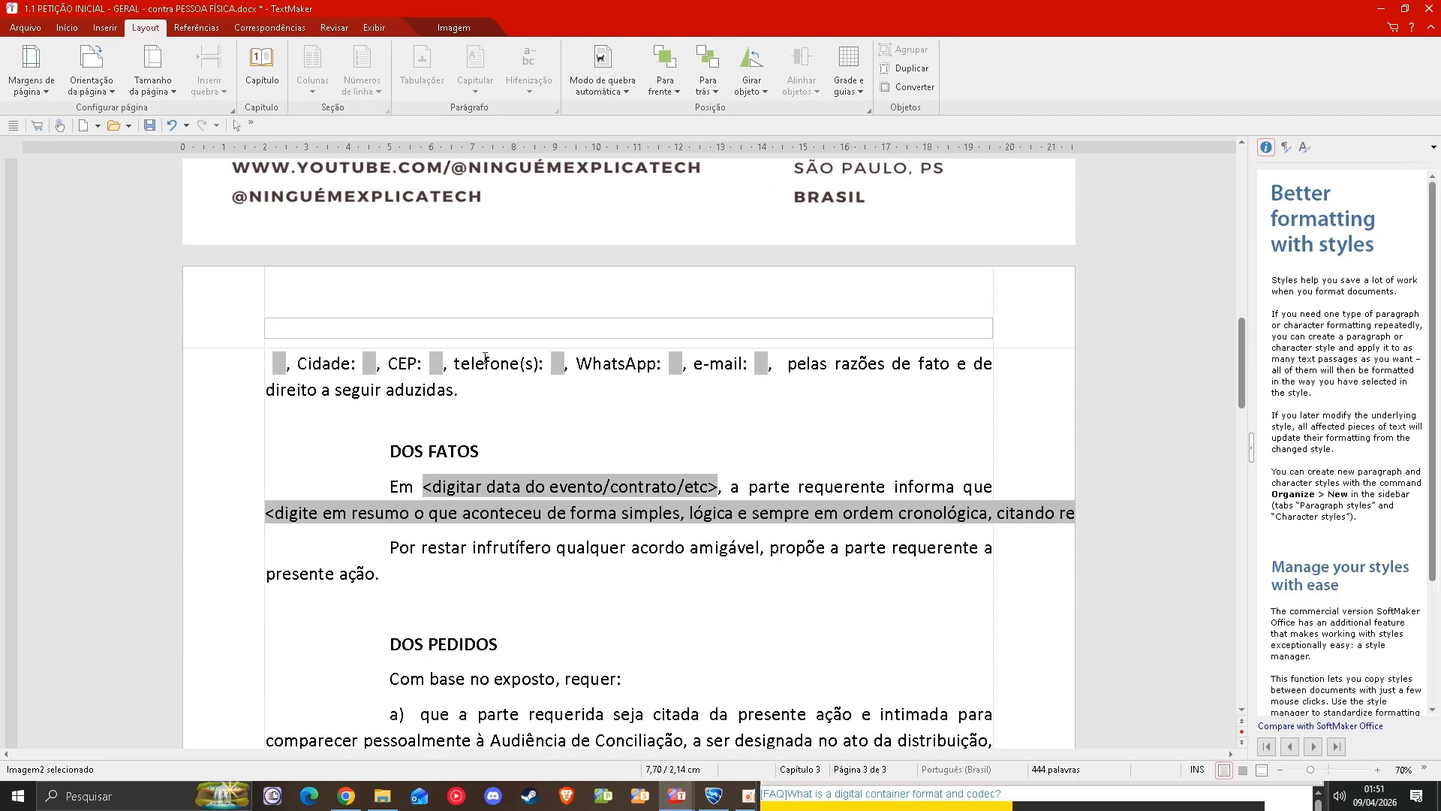
scroll(552, 516, down, 4)
scroll(392, 415, up, 5)
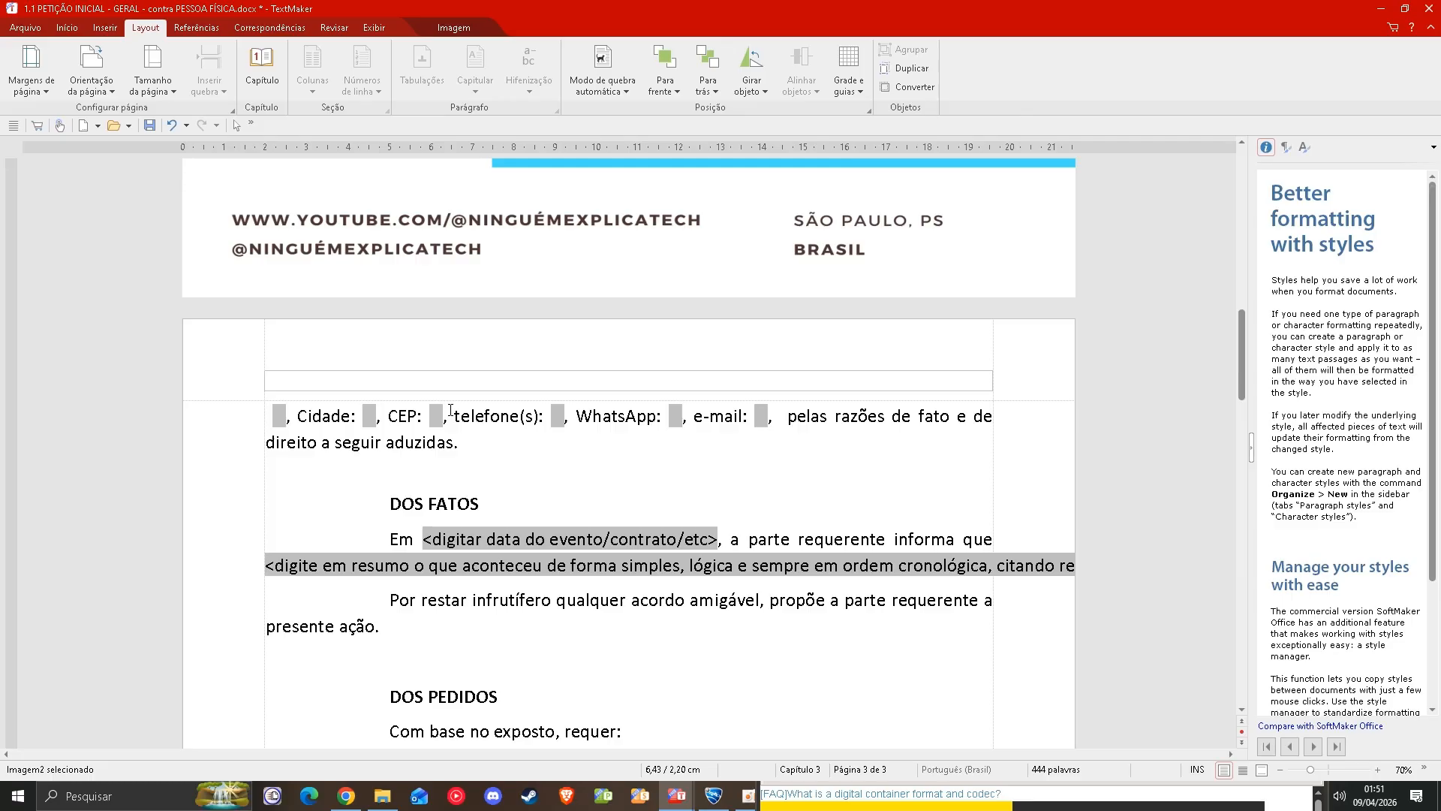
- Inspect the signature page's letterhead from header to footer and compare it with the first page and the plain second page
scroll(451, 410, down, 15)
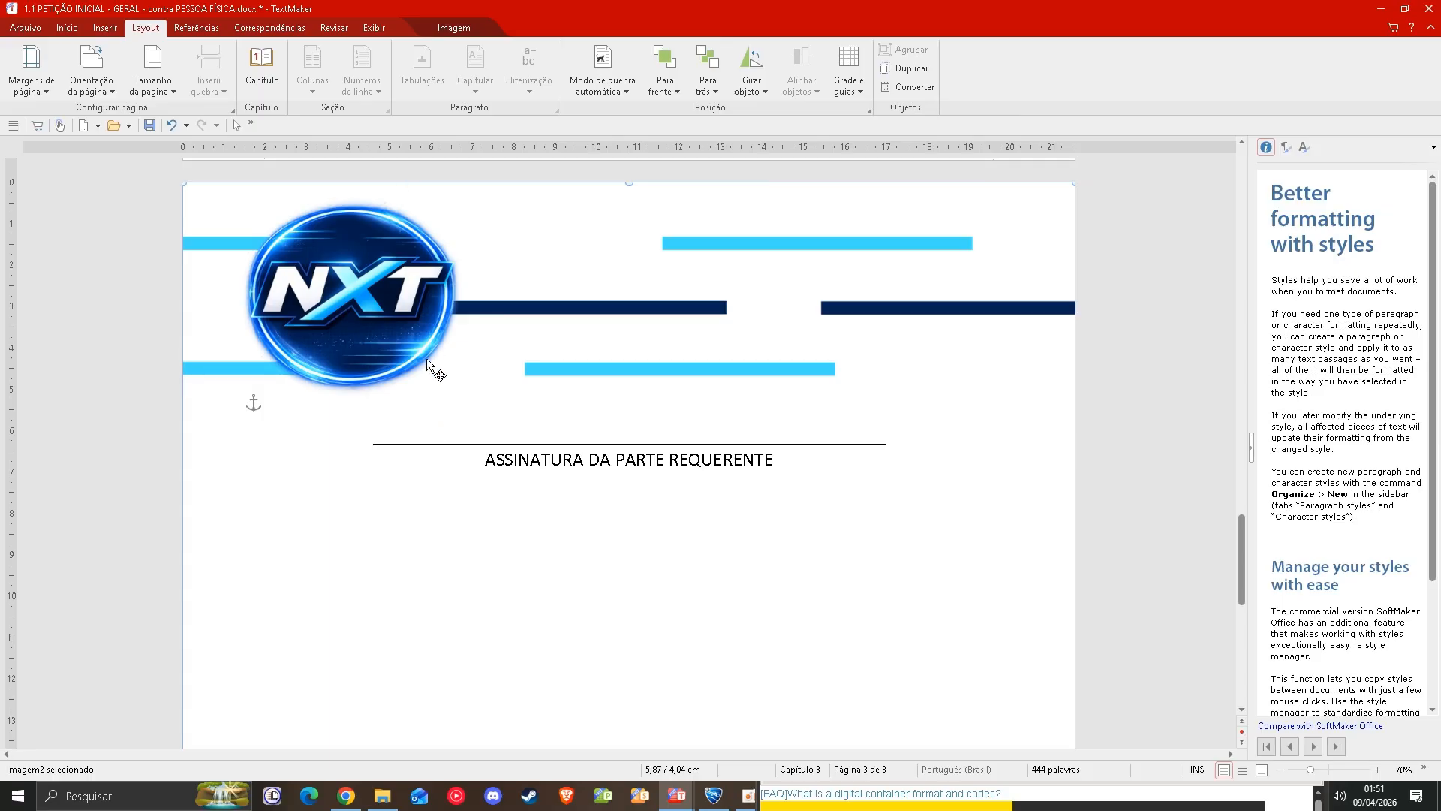
scroll(435, 443, down, 3)
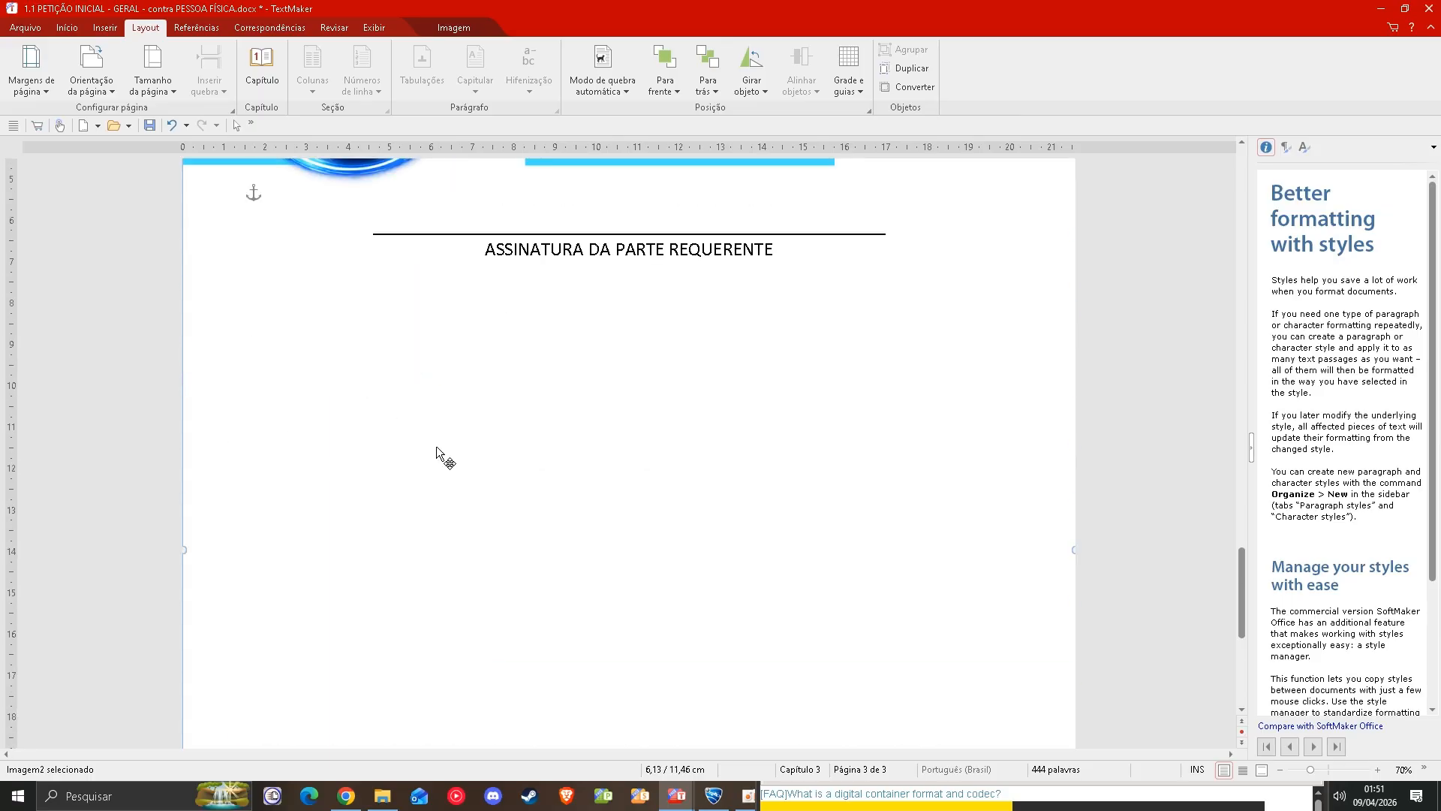
scroll(437, 447, up, 4)
scroll(676, 428, down, 10)
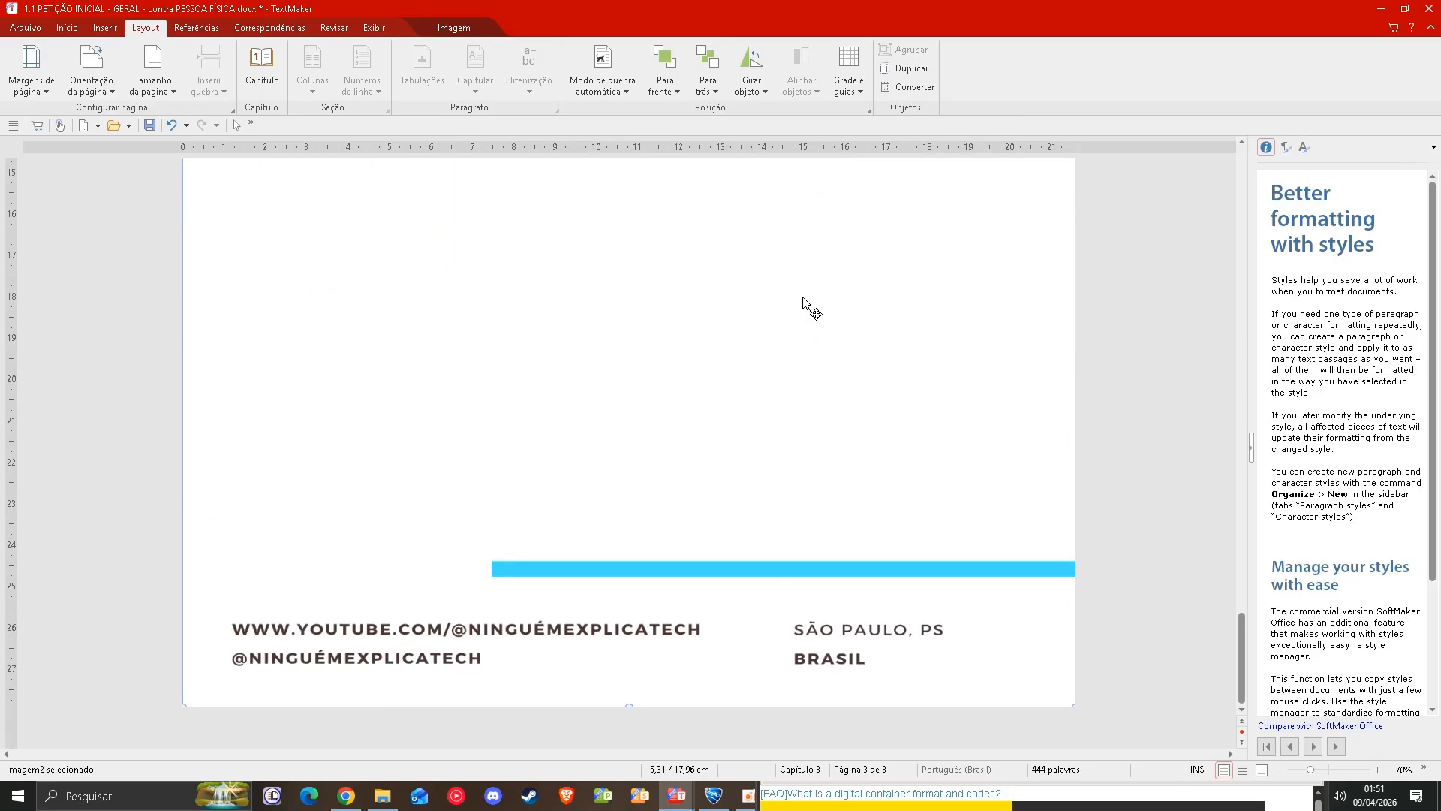
scroll(953, 439, up, 15)
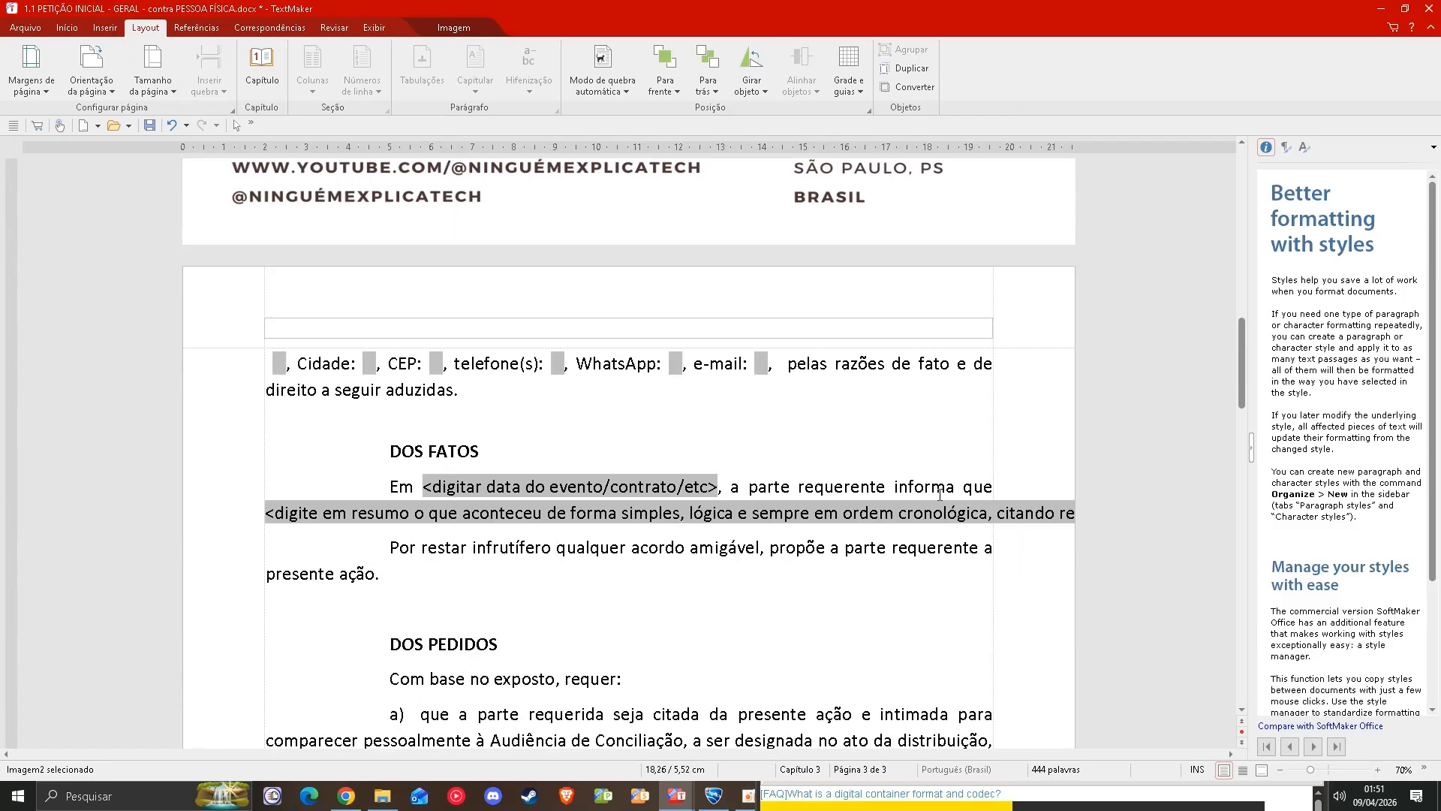
scroll(938, 493, up, 15)
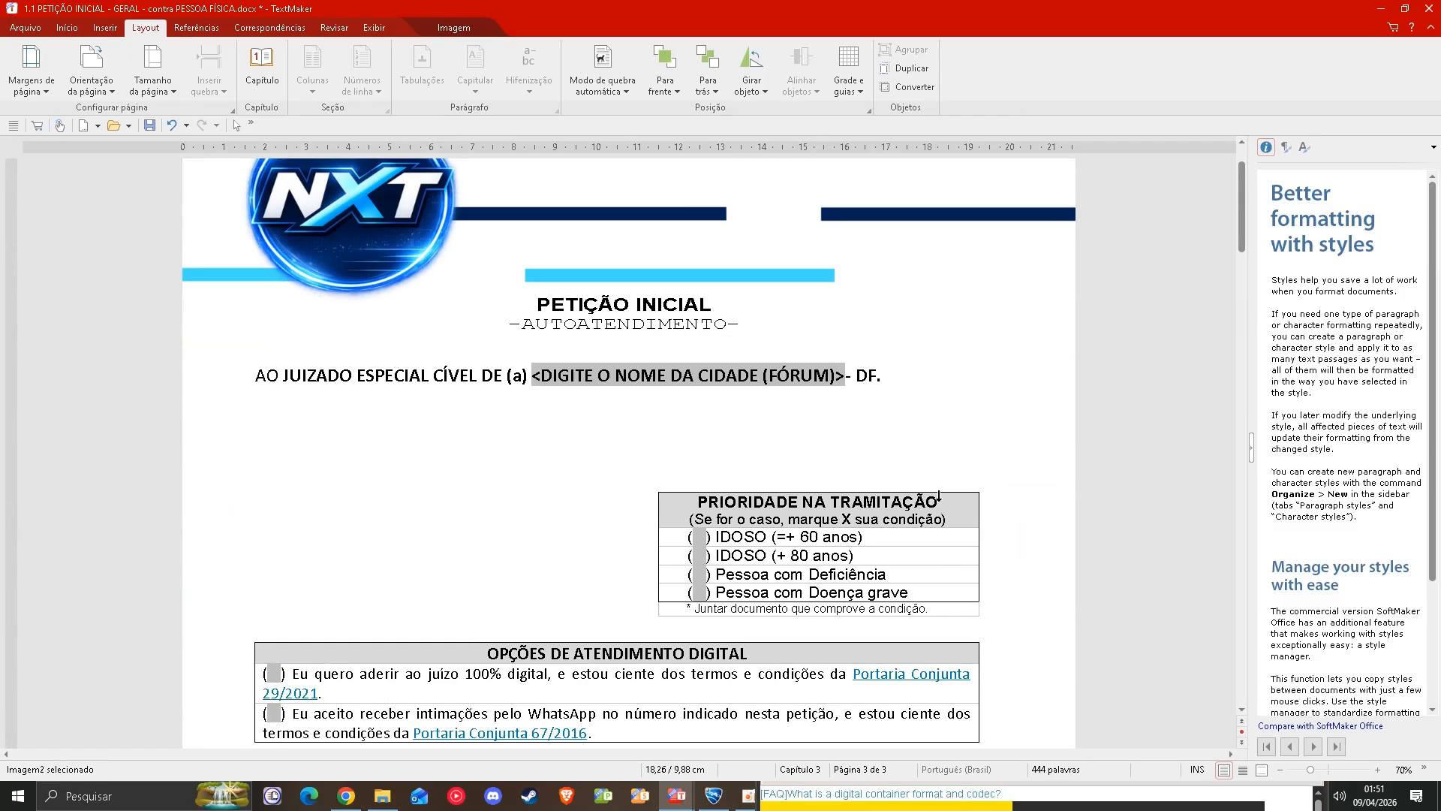
scroll(933, 484, down, 15)
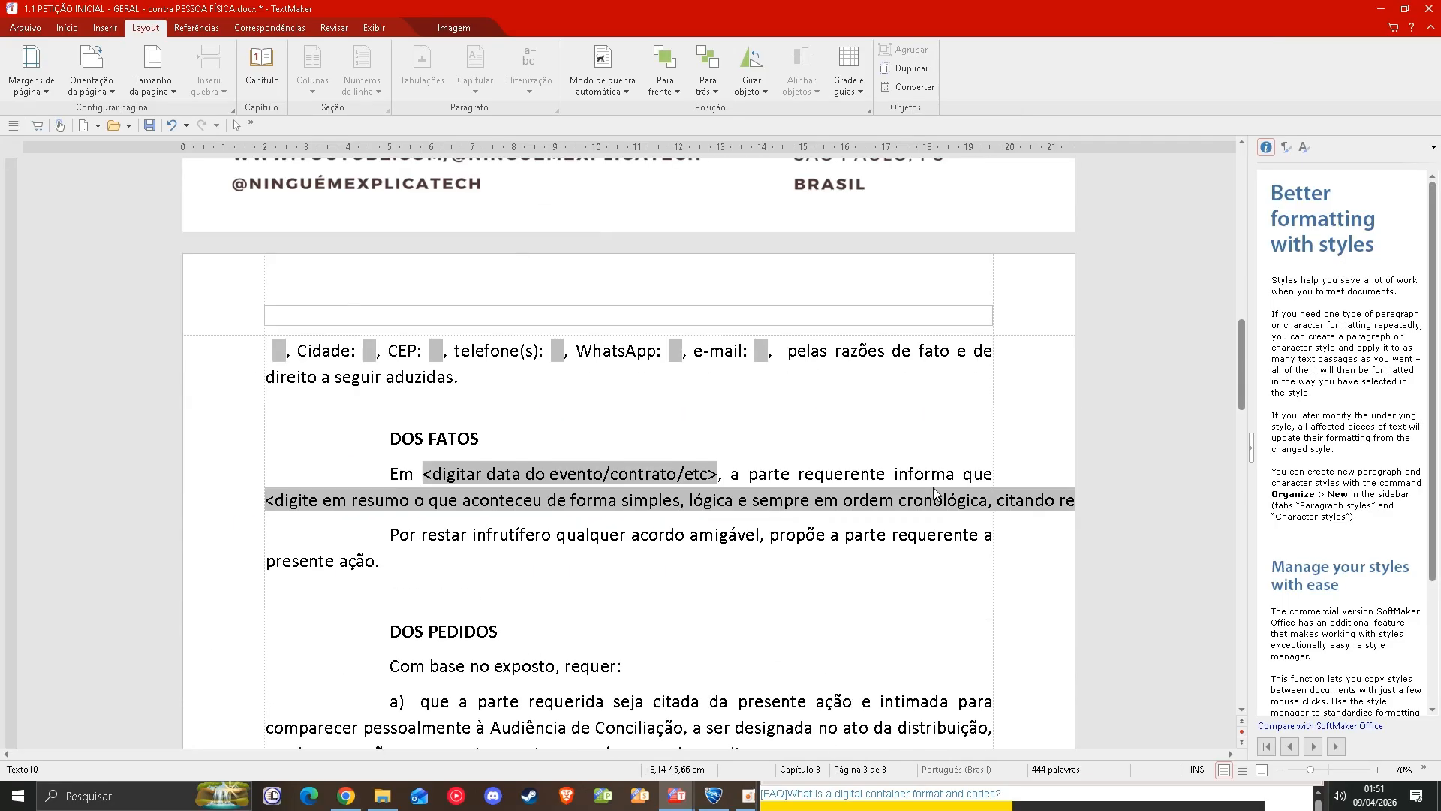
scroll(933, 491, down, 15)
click(935, 488)
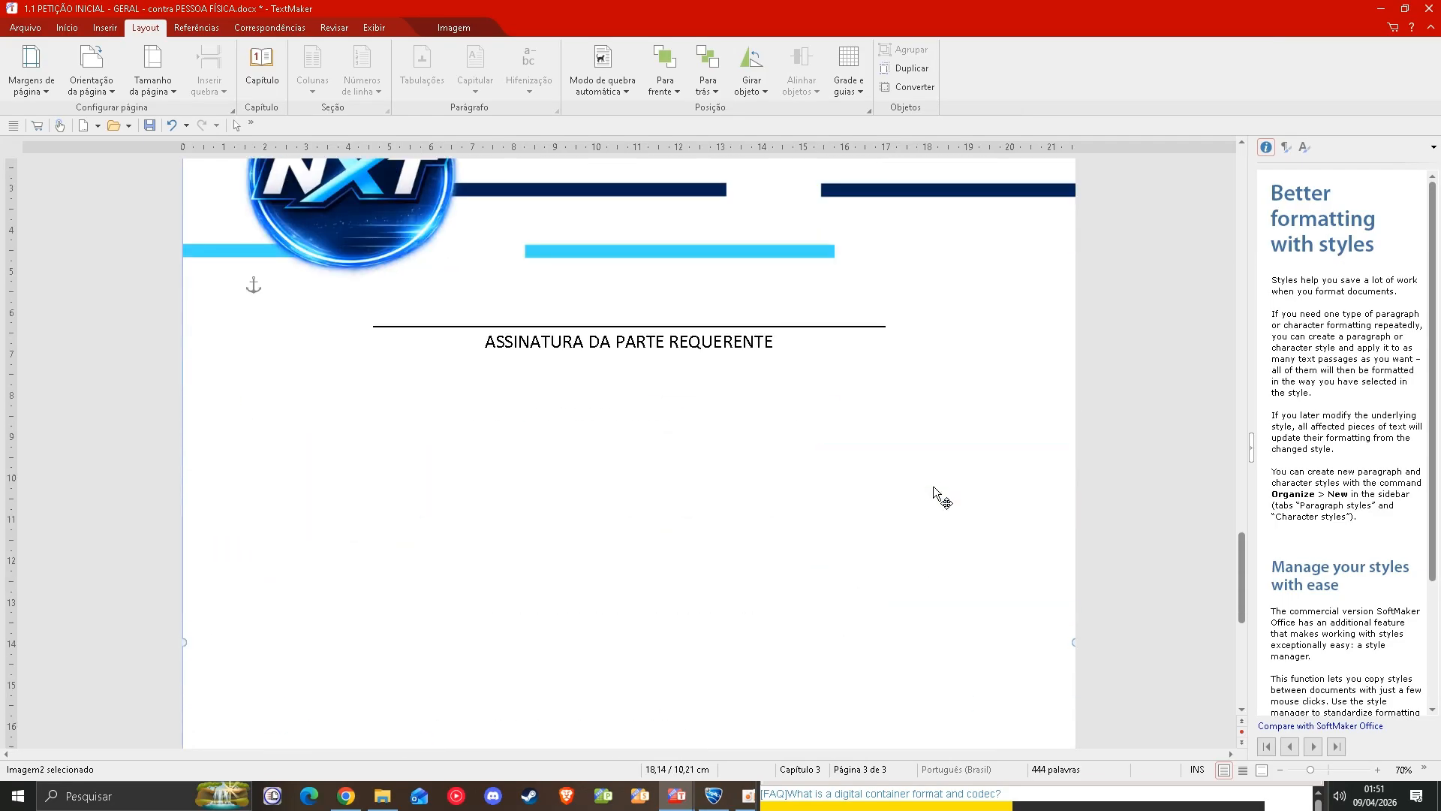
scroll(933, 485, up, 2)
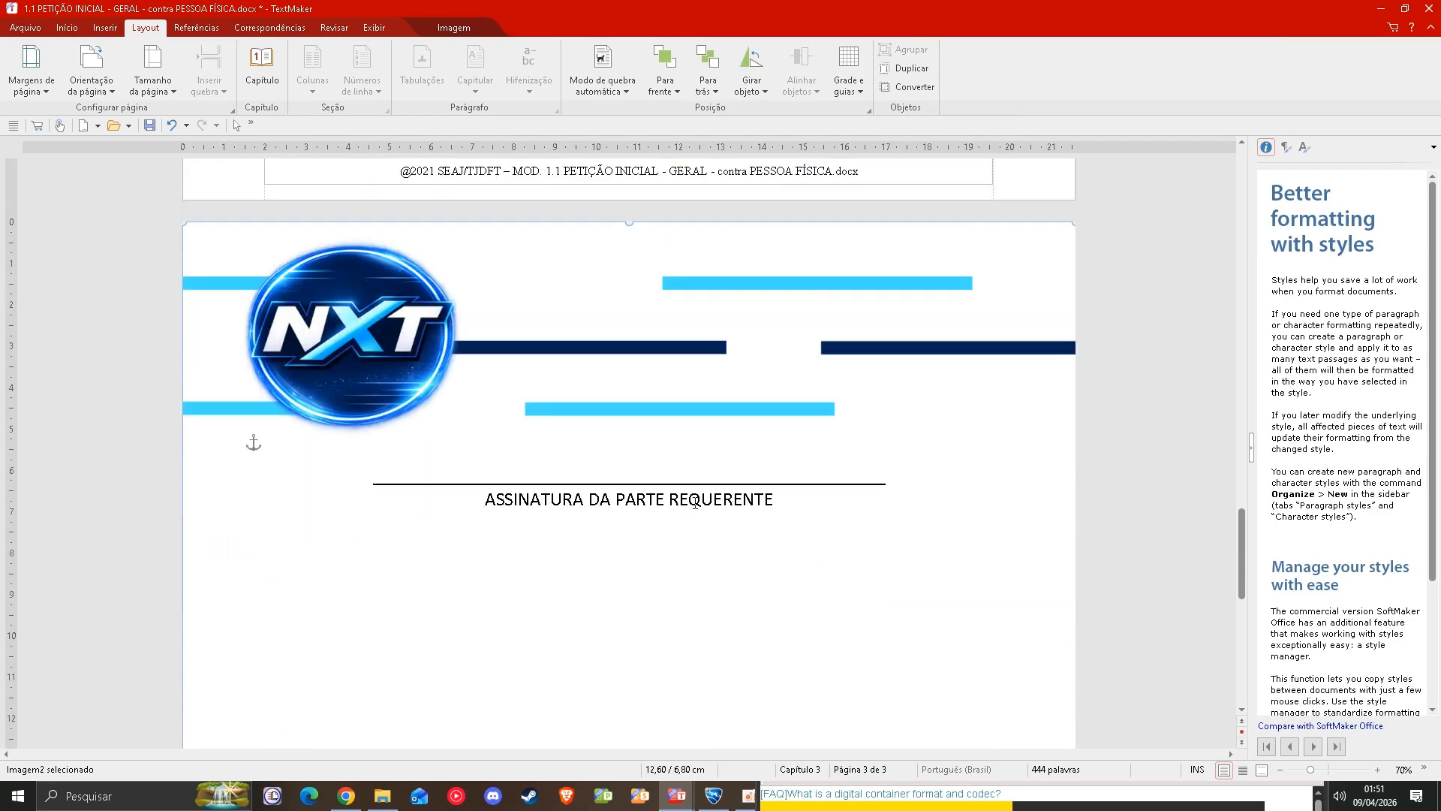
scroll(598, 489, up, 8)
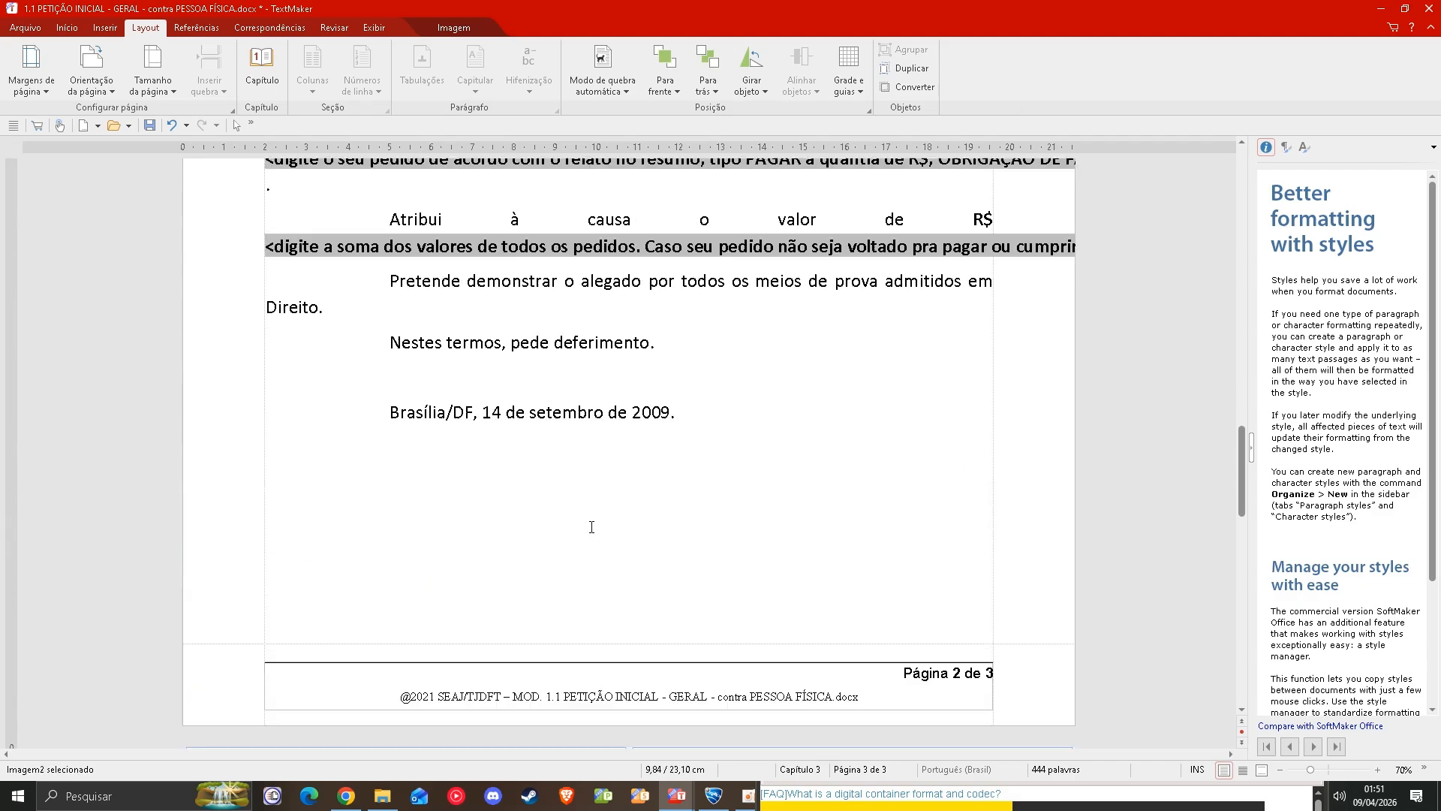
scroll(676, 518, down, 1)
scroll(696, 518, up, 10)
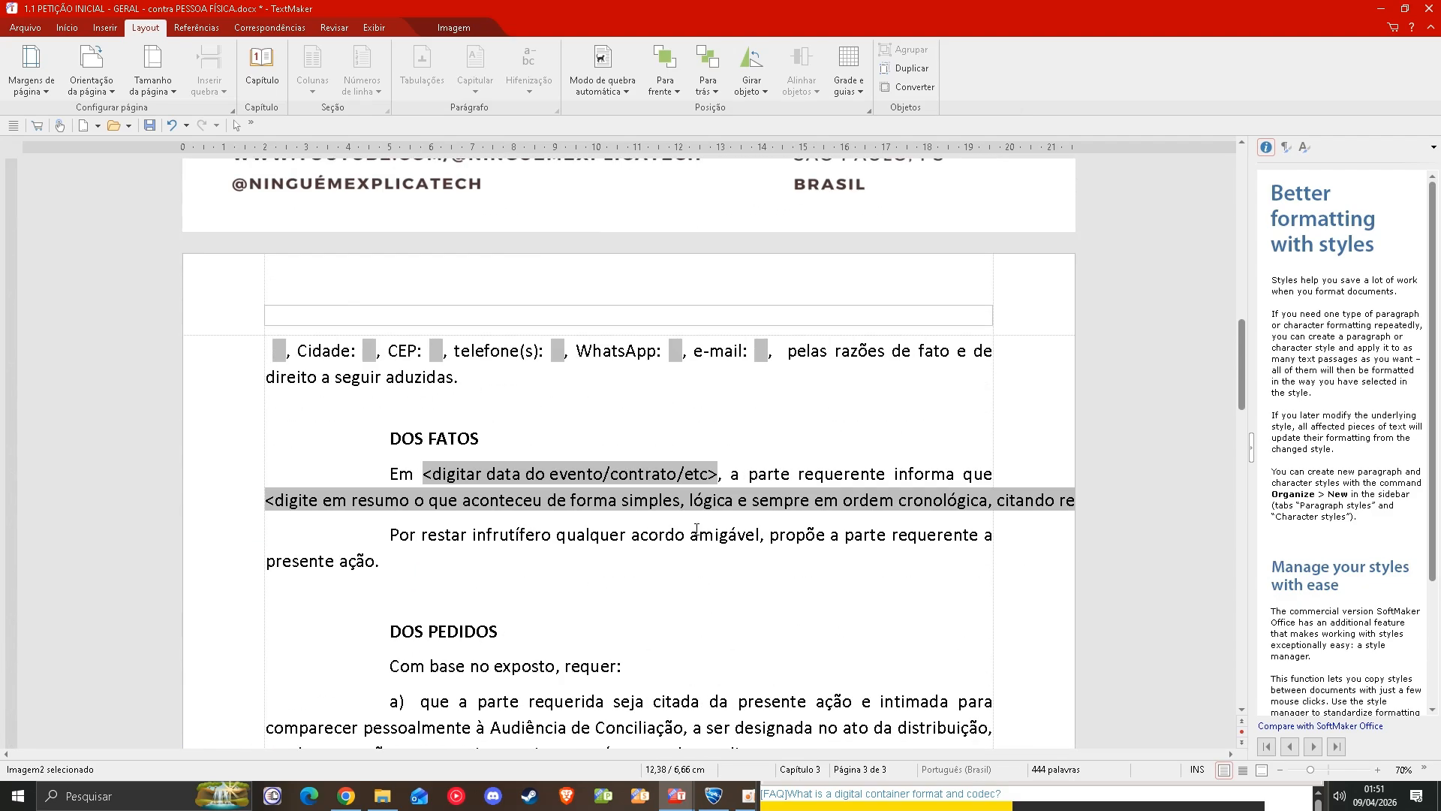
- Compare the first page's letterhead with the plain second page and check the text around the DOS FATOS heading
scroll(698, 534, up, 12)
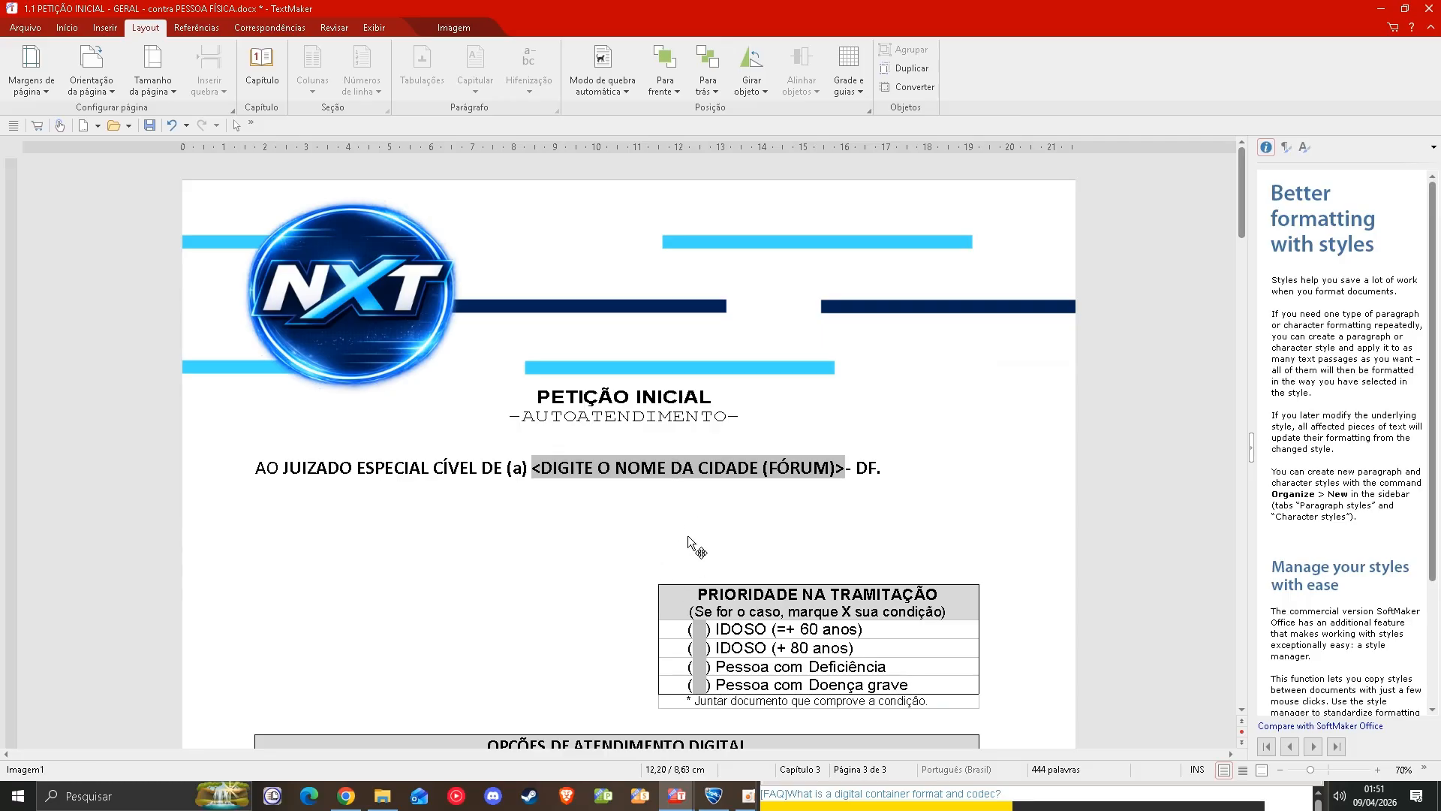
scroll(686, 537, down, 15)
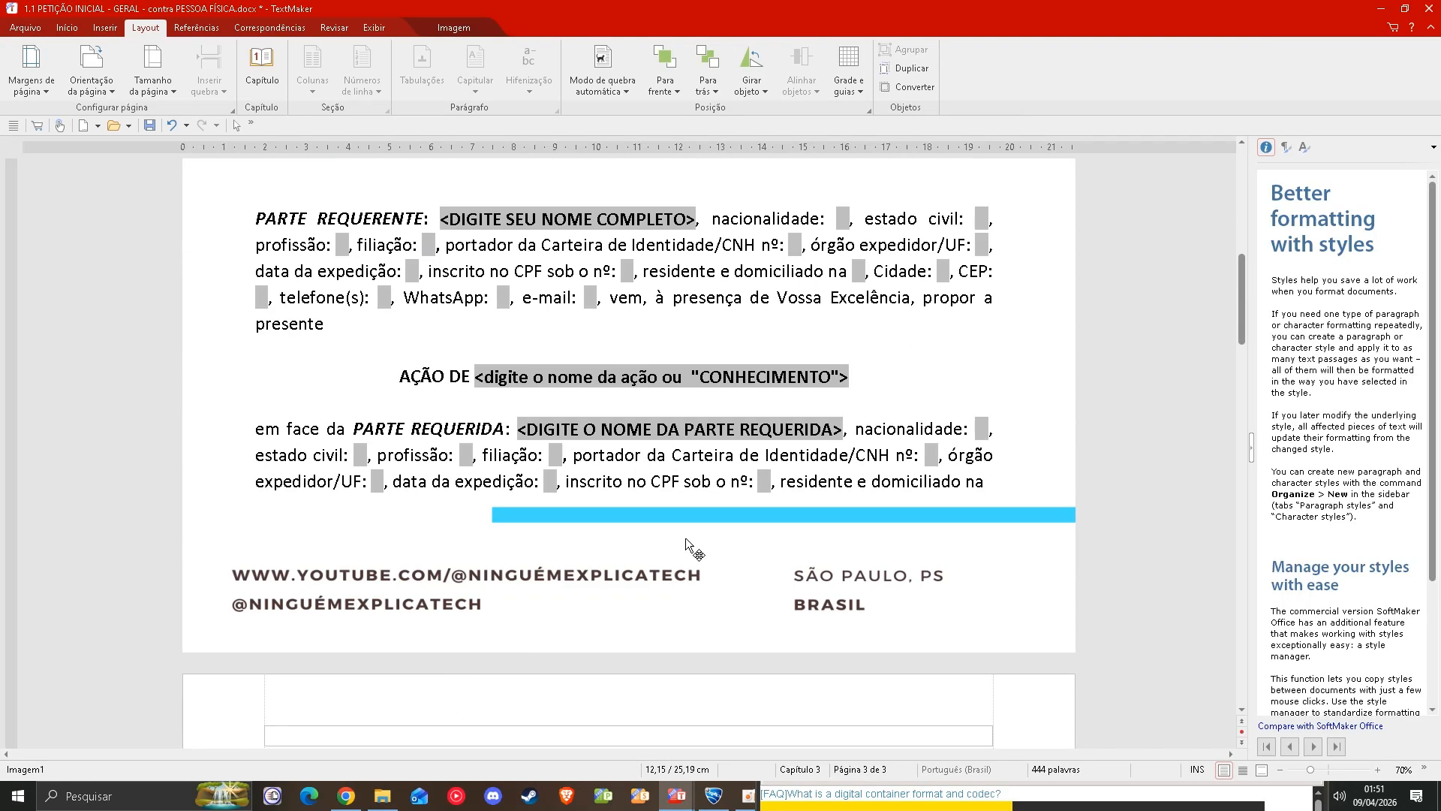
drag(518, 424, 509, 419)
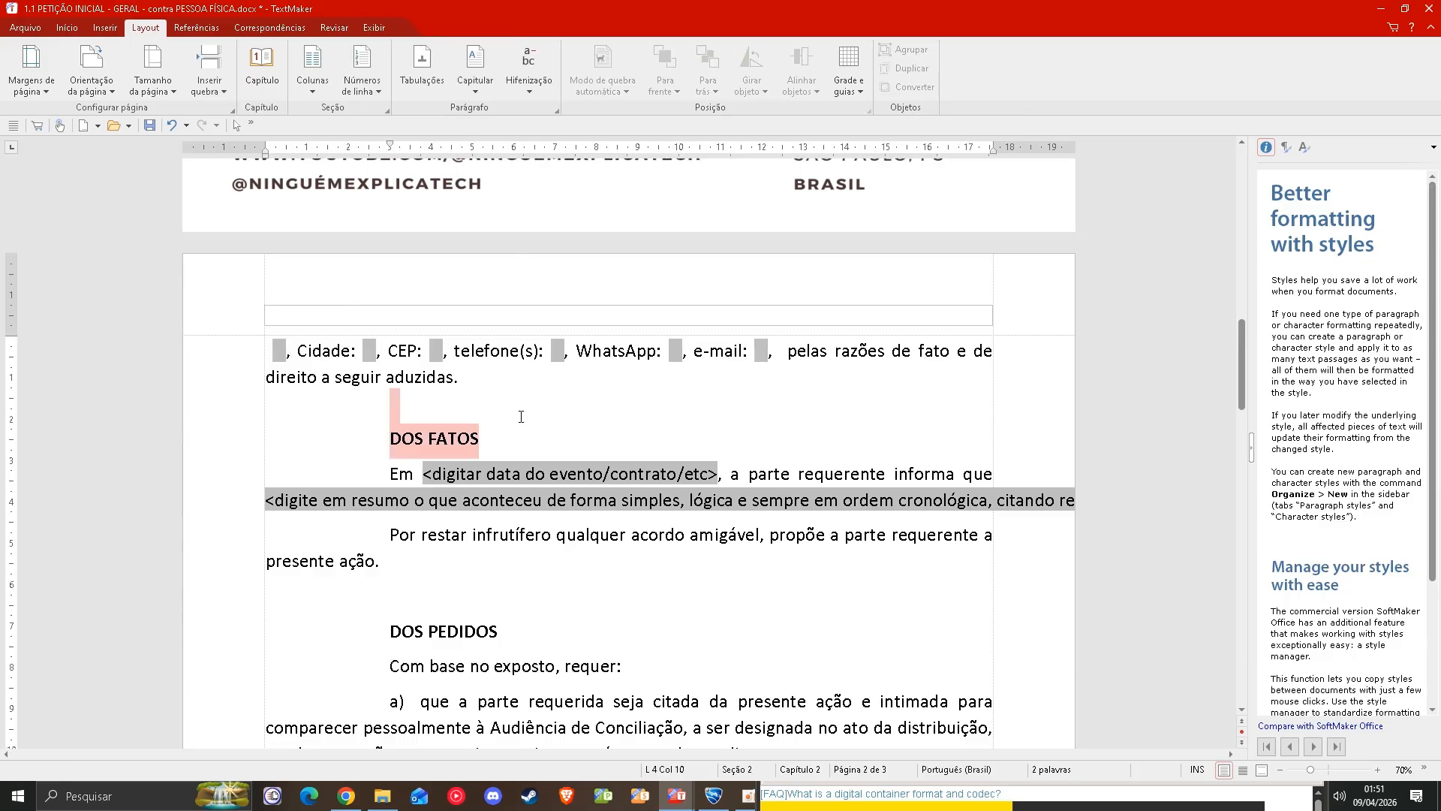
key(Left)
key(Down)
key(Down)
key(Down)
key(Down)
key(Down)
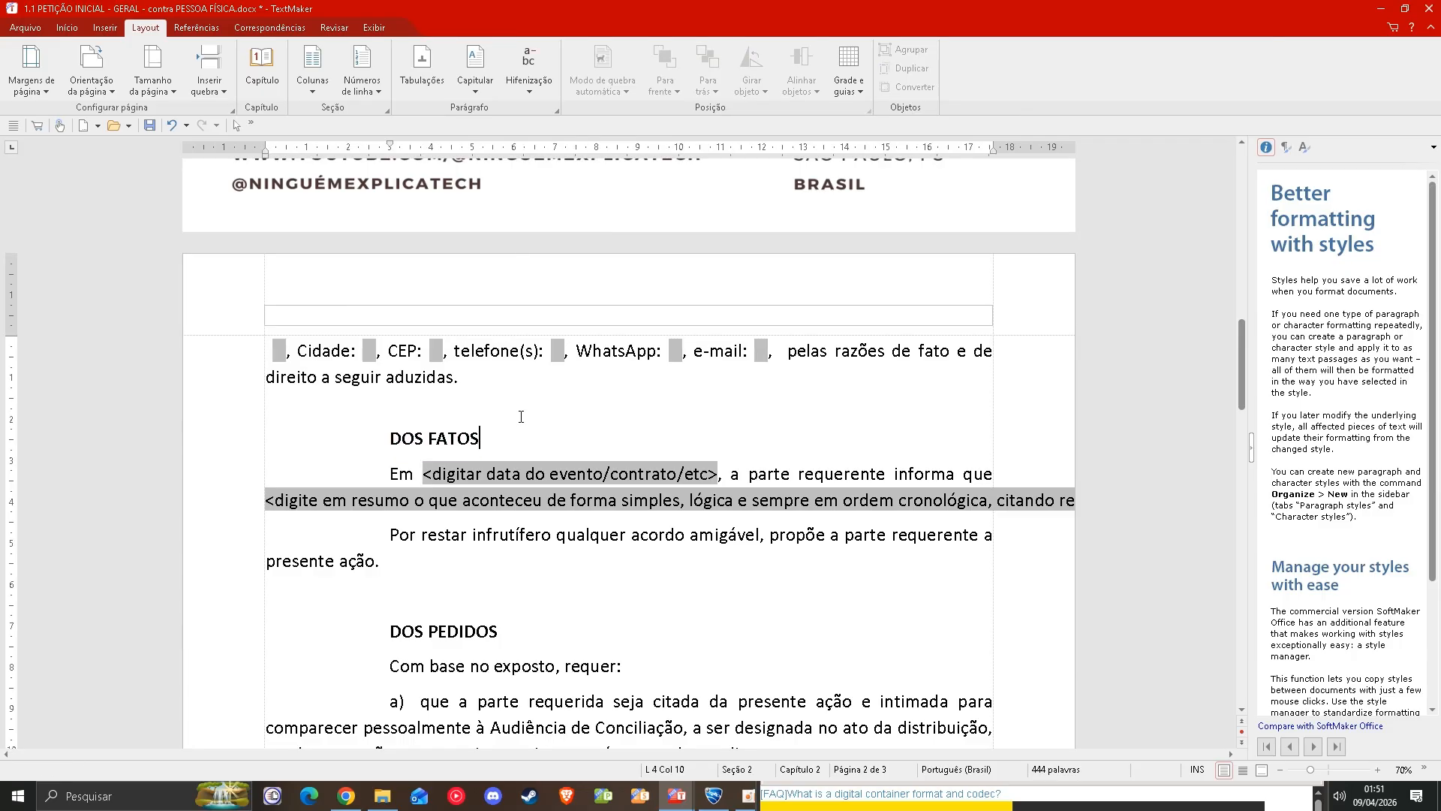
- Try shifting the first page's letterhead image up and to the right, then undo the move
scroll(510, 586, up, 15)
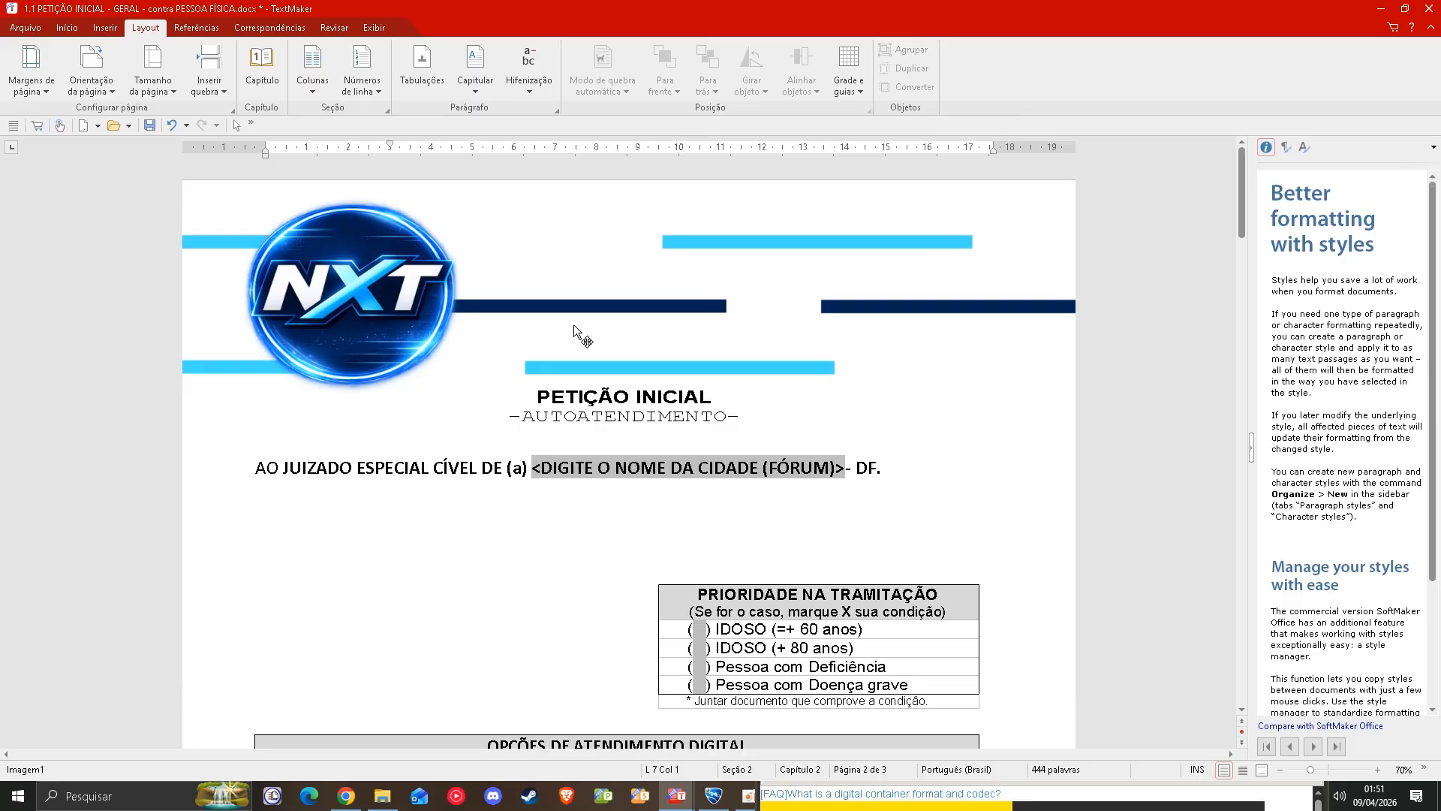
click(400, 312)
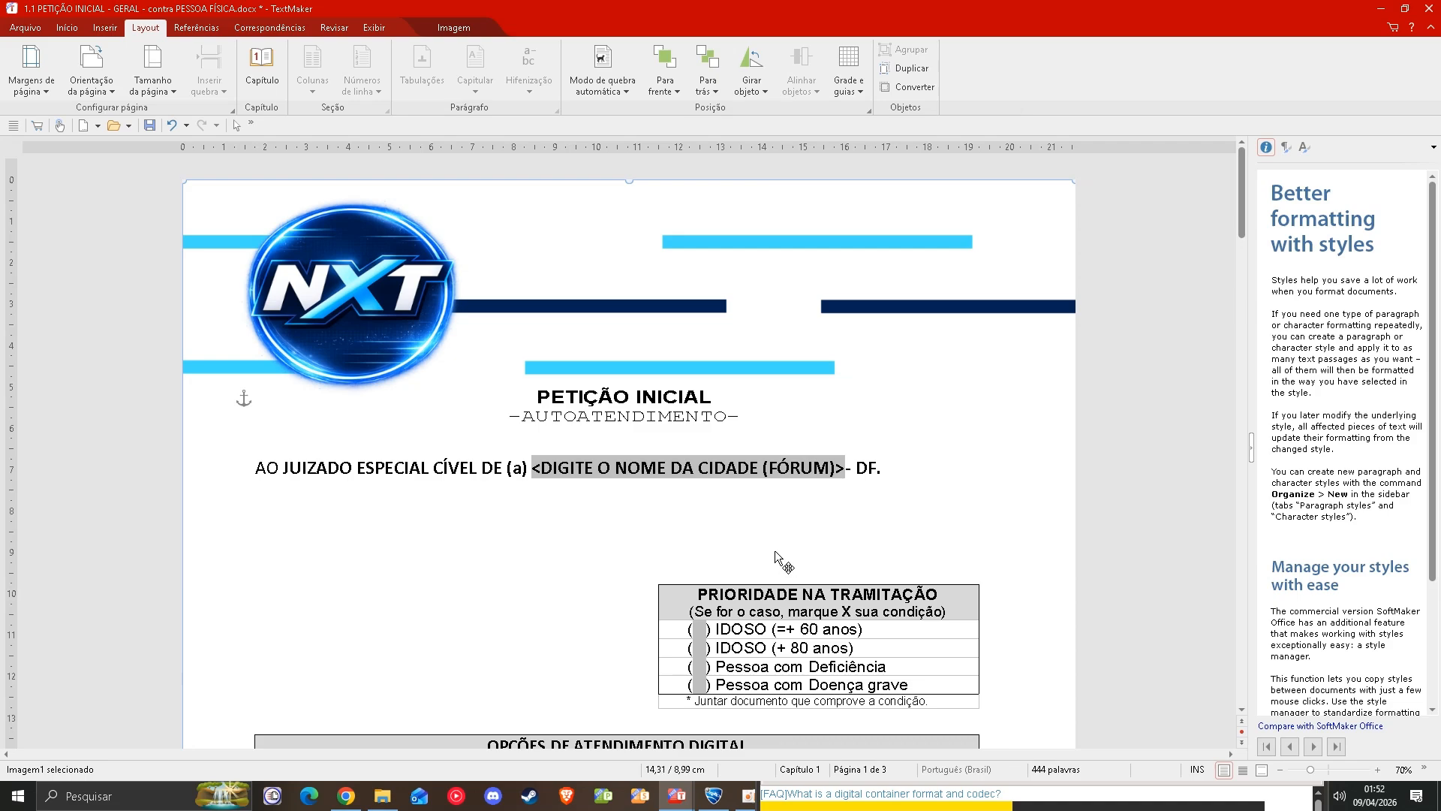
drag(786, 552, 888, 425)
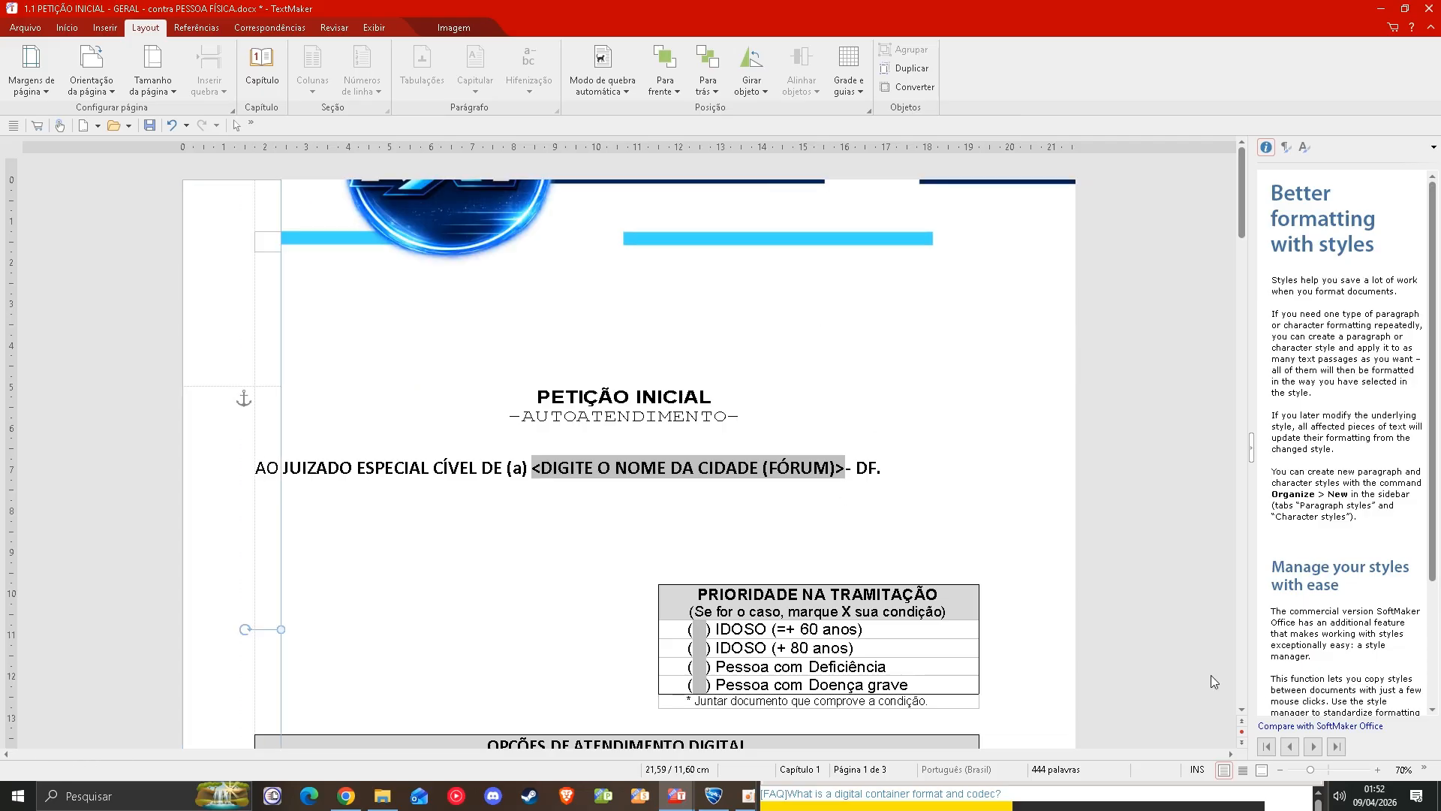
scroll(957, 480, down, 3)
scroll(956, 480, up, 3)
scroll(957, 483, down, 5)
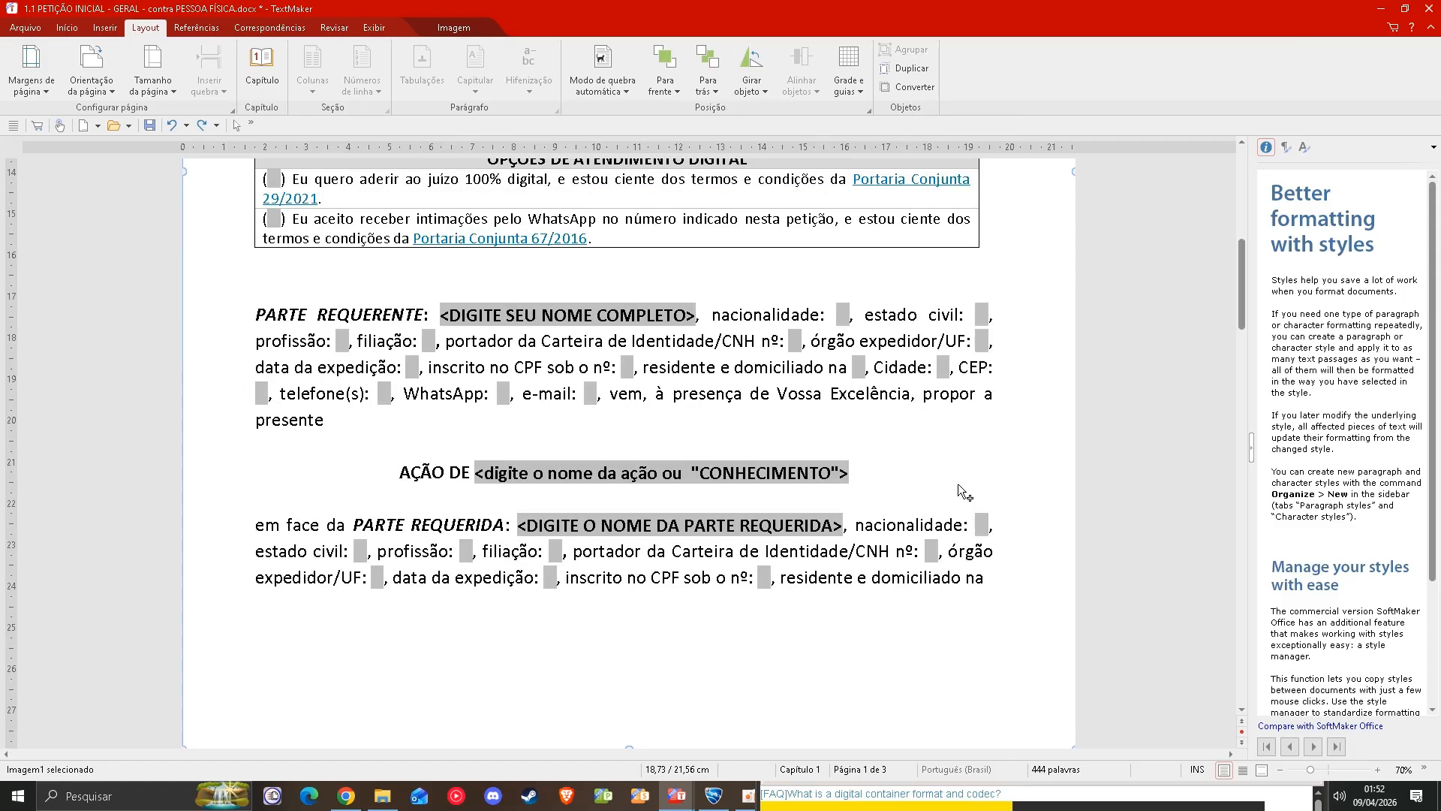
scroll(957, 483, up, 5)
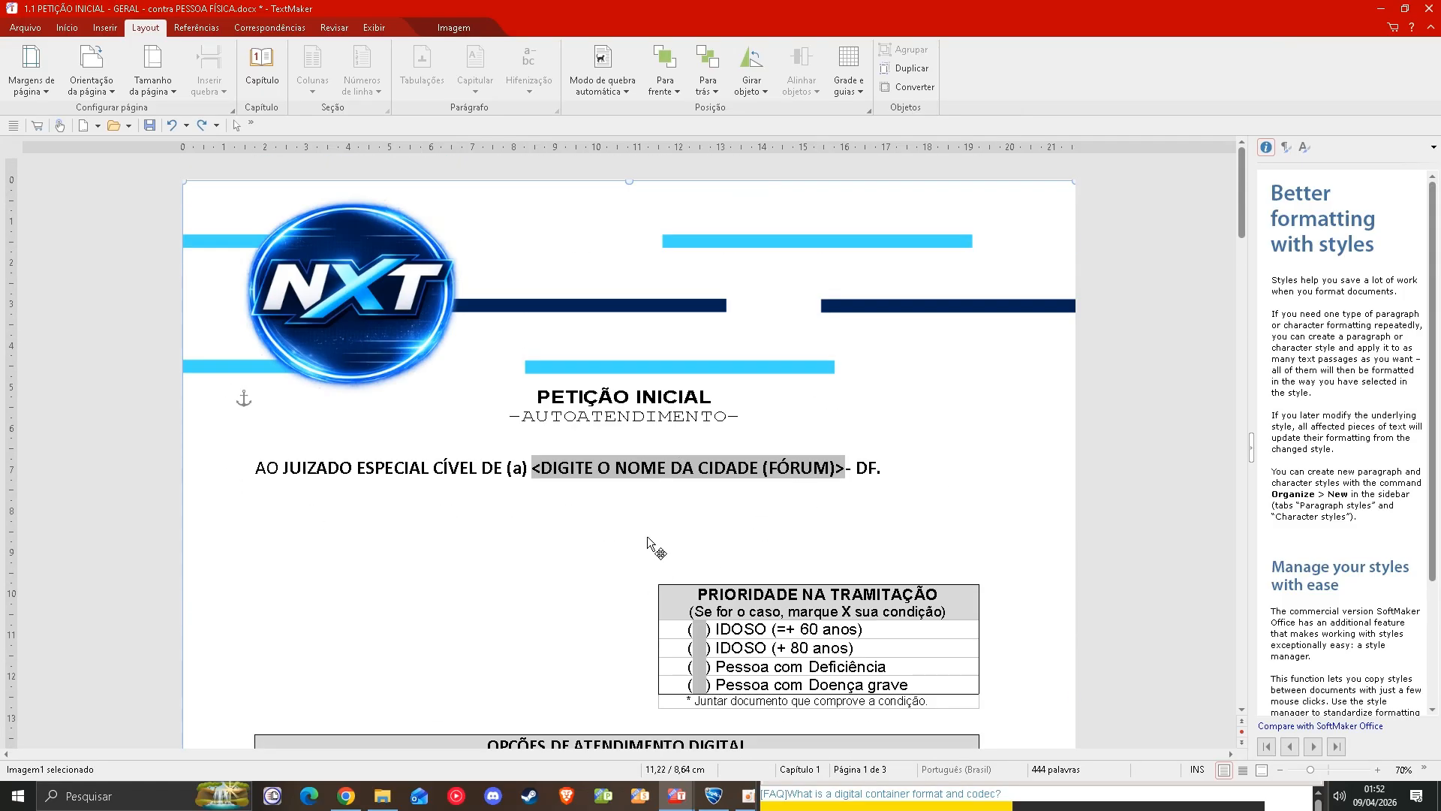
- Review the pages from the first page's letterhead footer through to the signature line and back
scroll(648, 542, down, 12)
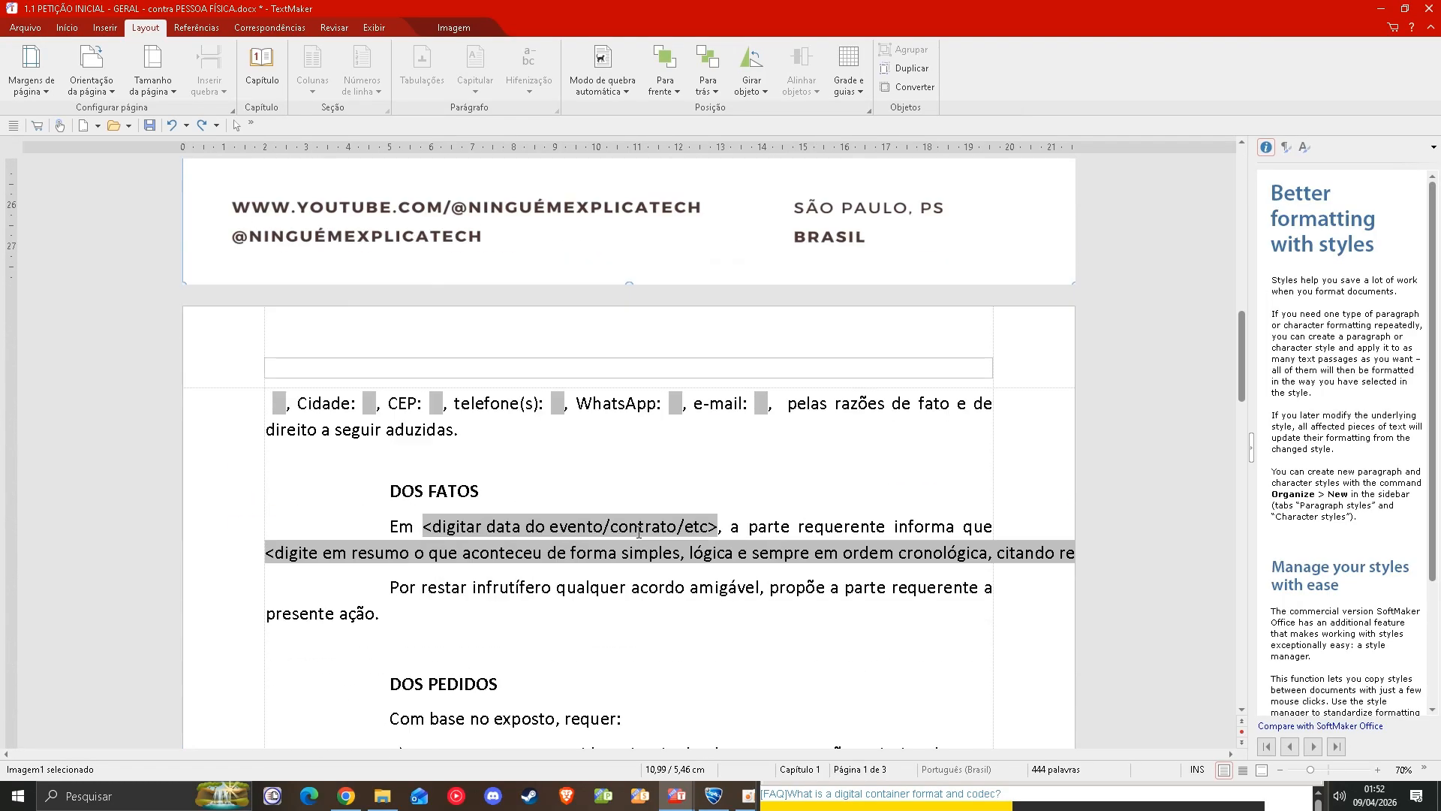
scroll(643, 536, down, 15)
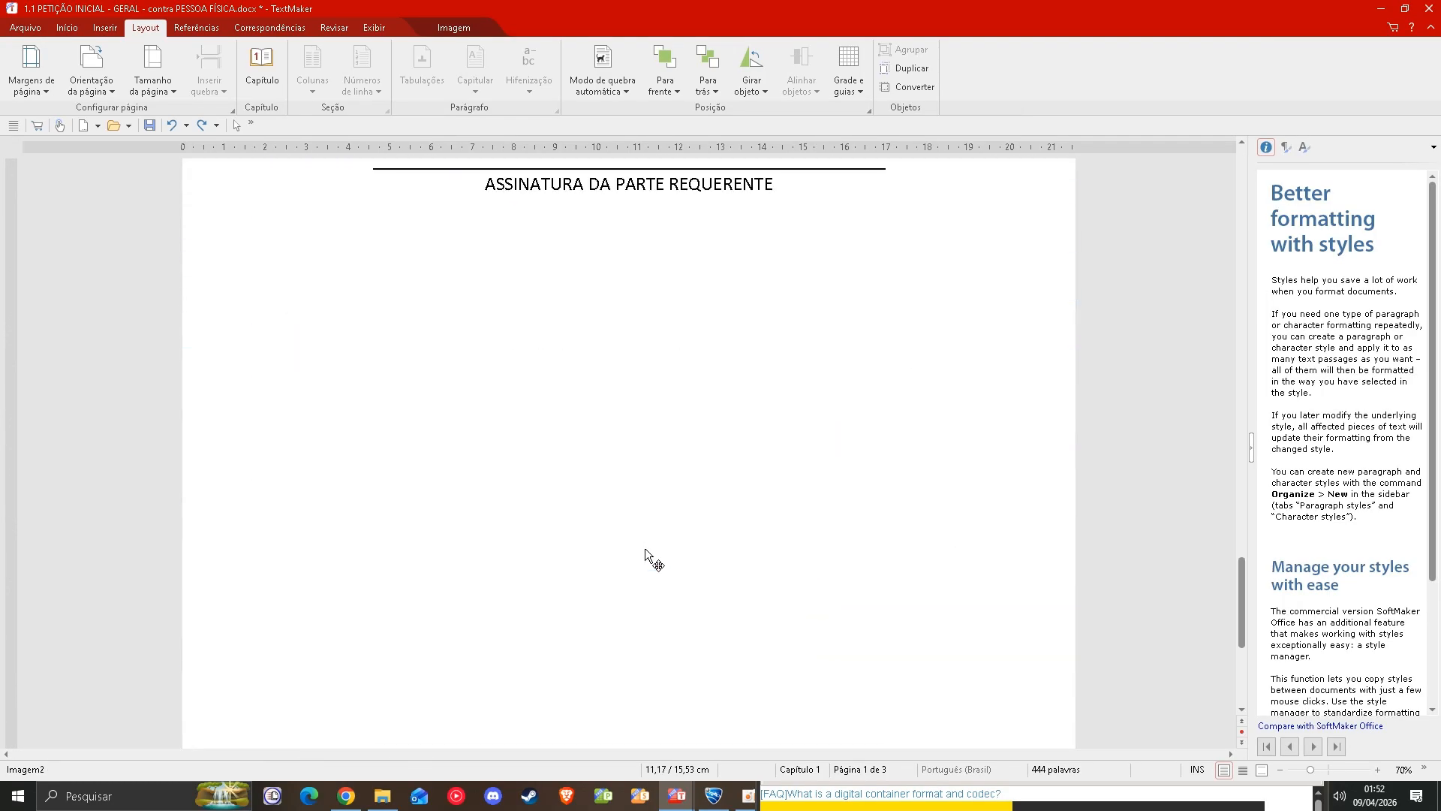
scroll(653, 560, up, 15)
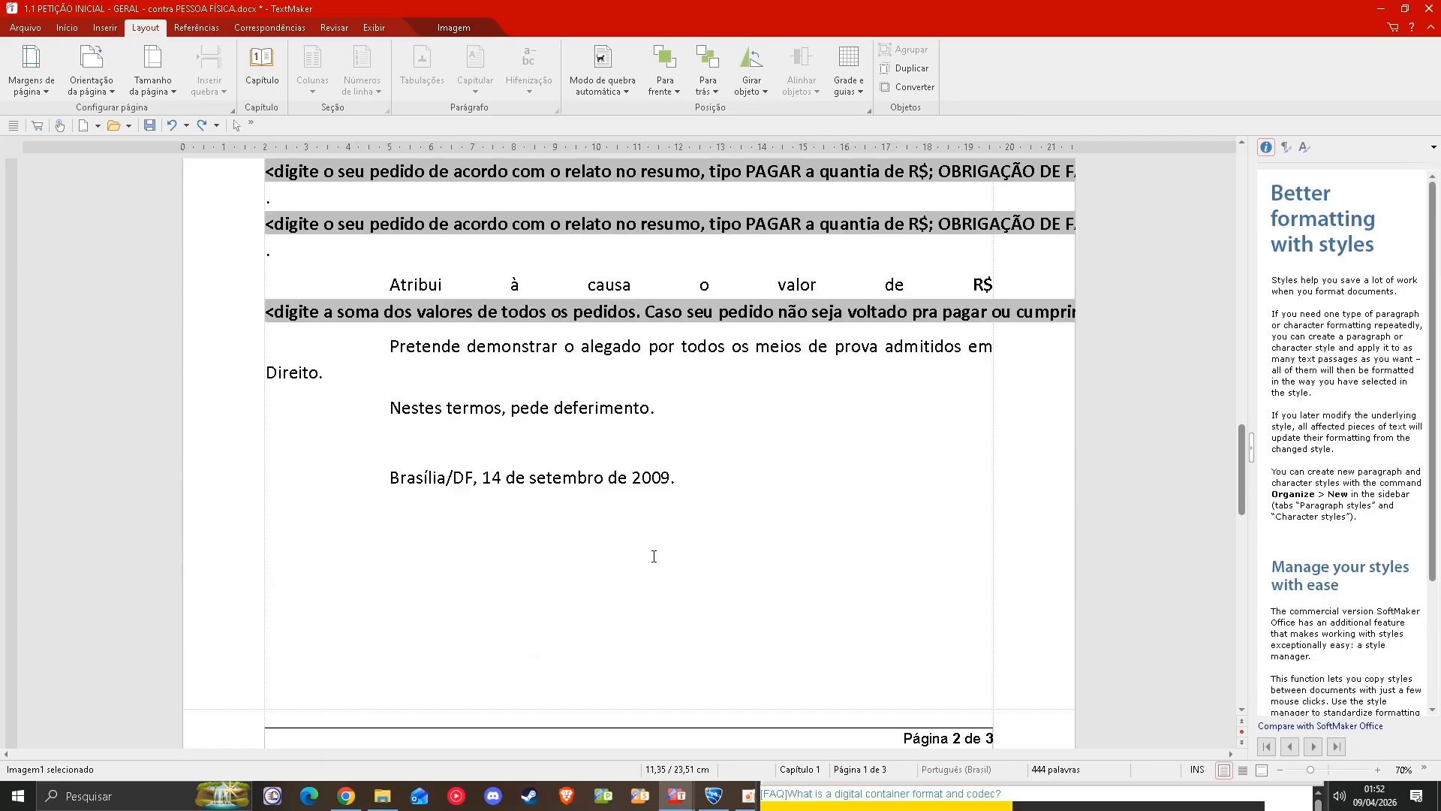
scroll(654, 555, up, 12)
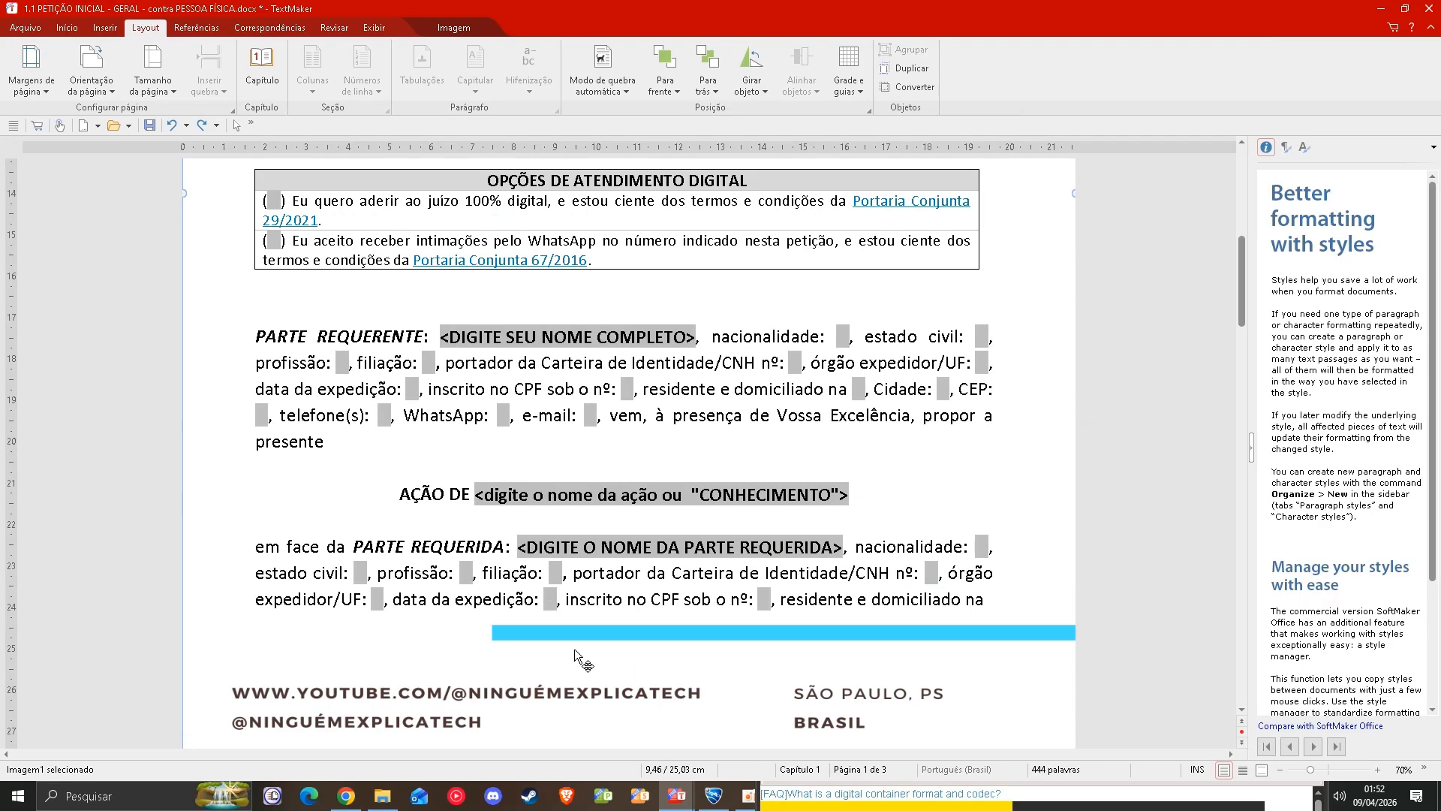